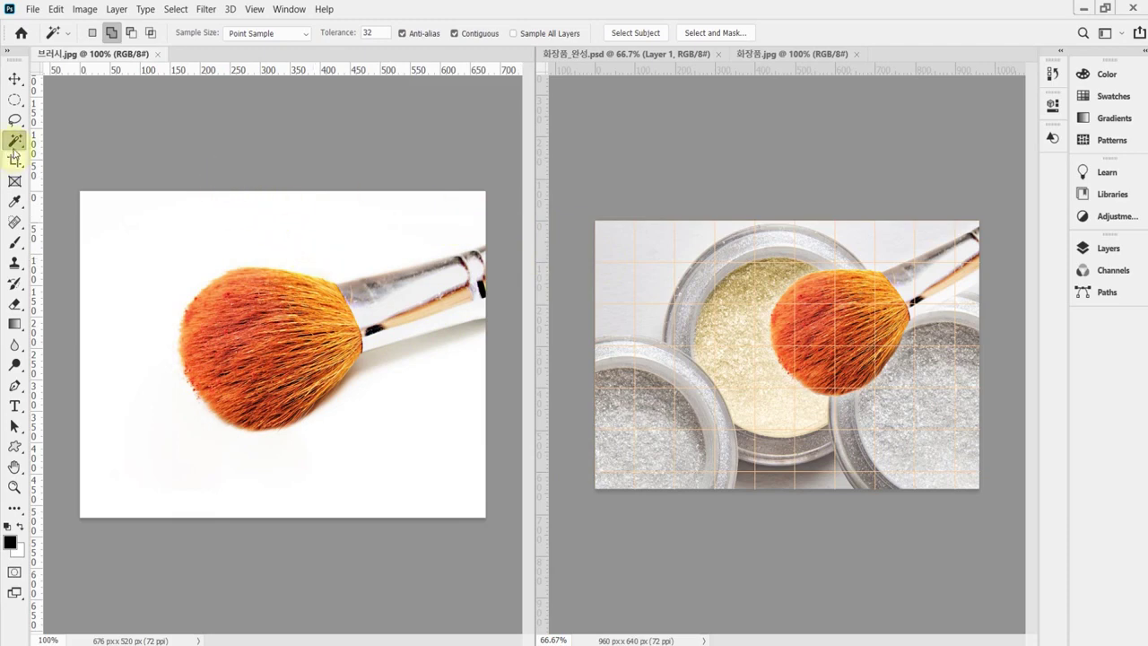
# Select the white background with the Magic Wand tool and add part of the brush's metal ferrule.
pyautogui.click(16, 144)
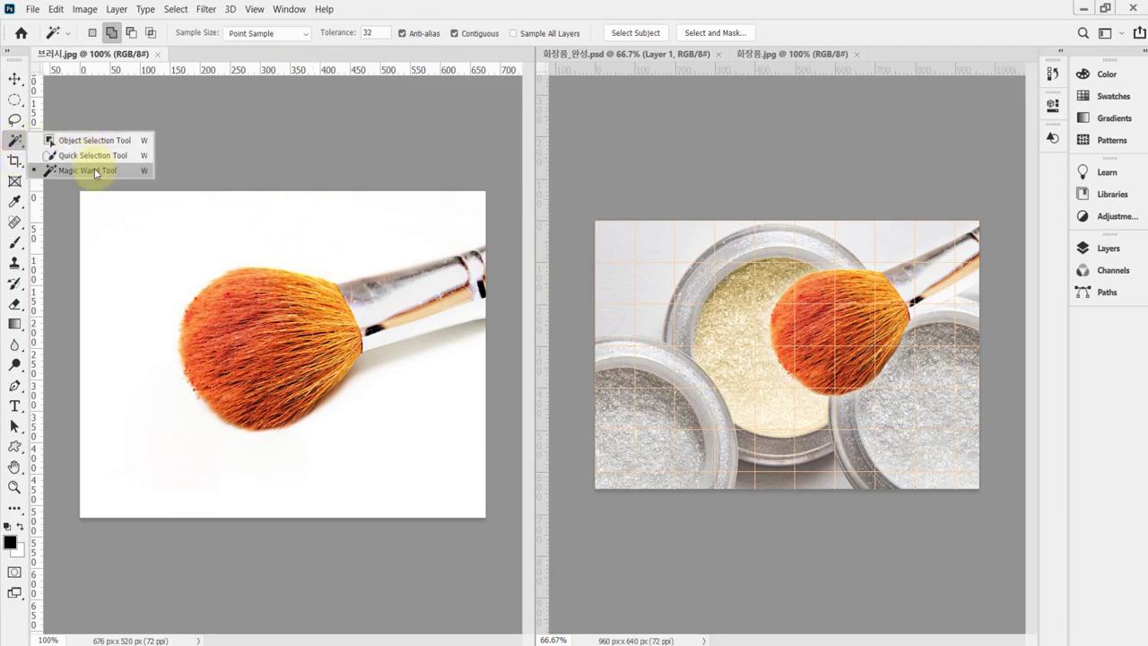
pyautogui.click(94, 170)
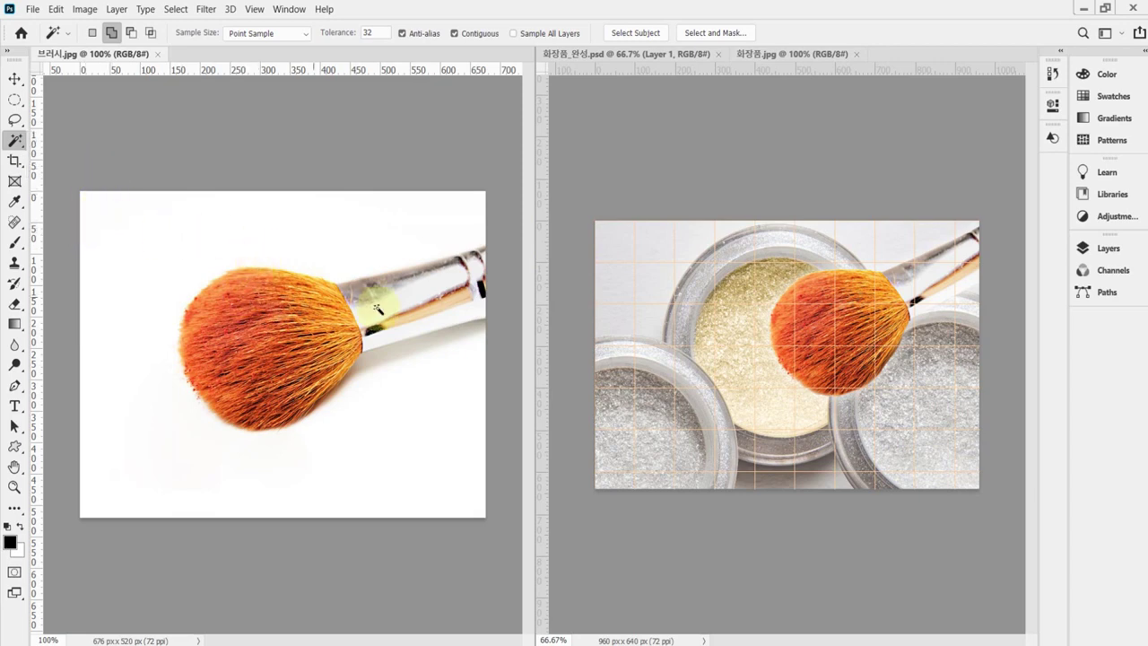
pyautogui.click(304, 230)
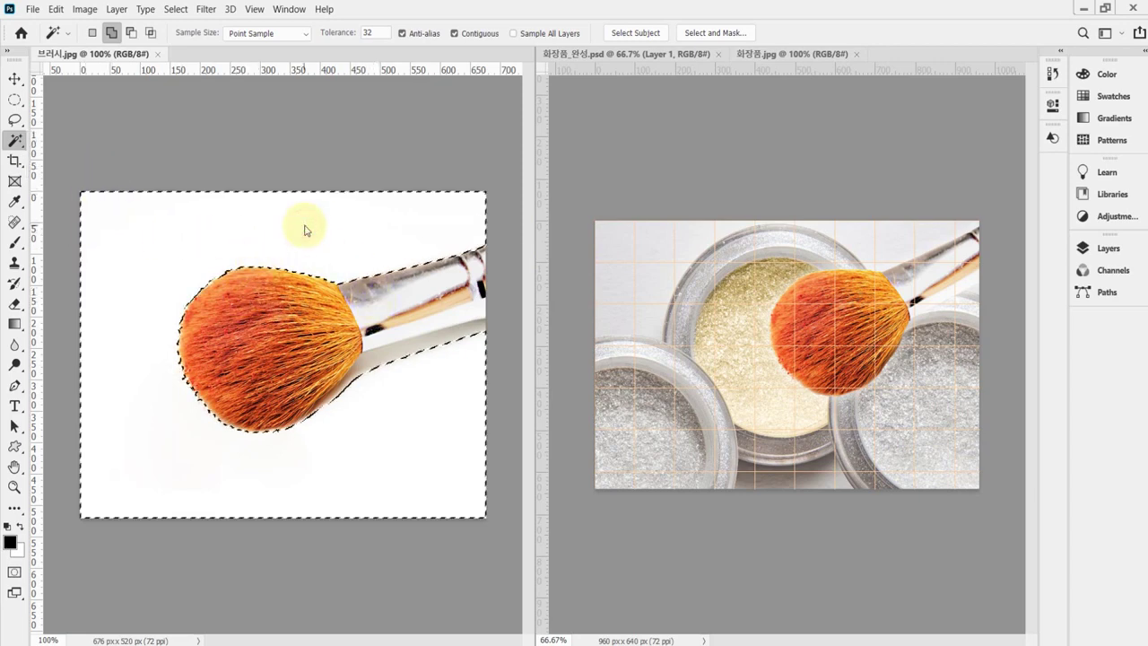
pyautogui.click(384, 287)
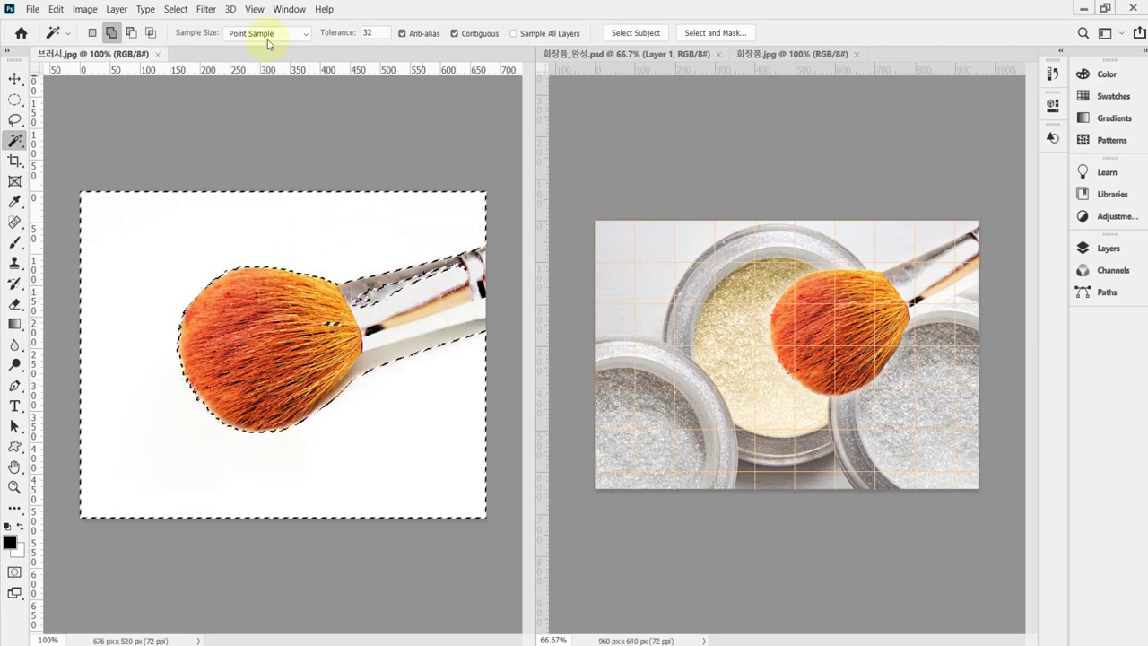
# Reset all tools to their default settings.
pyautogui.rightClick(49, 34)
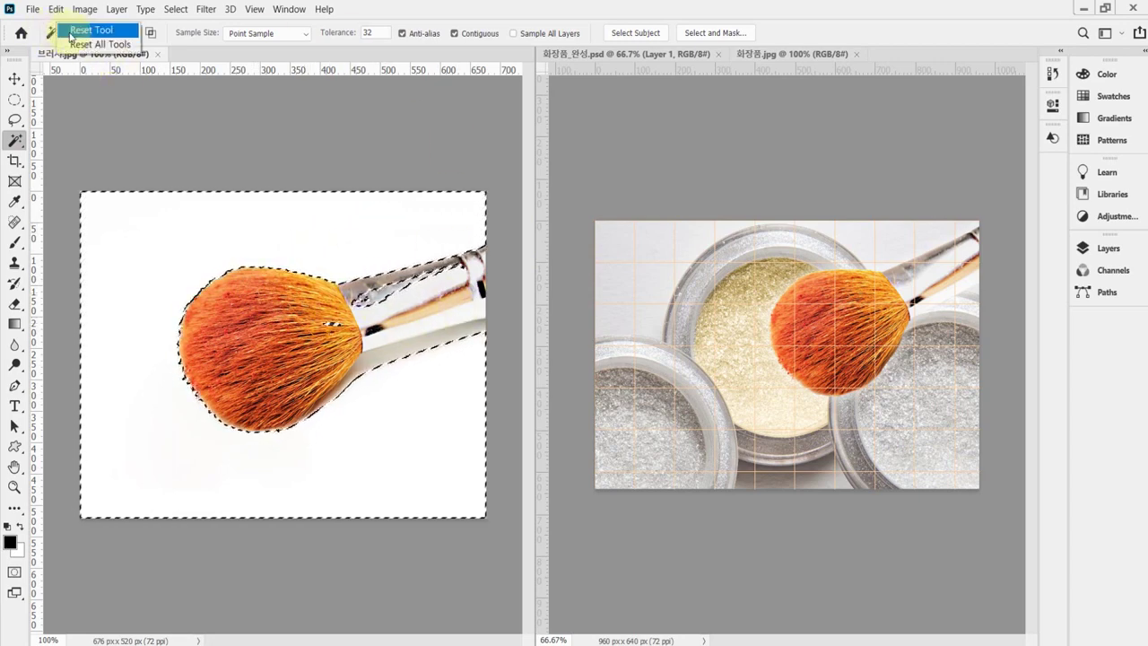
pyautogui.click(80, 45)
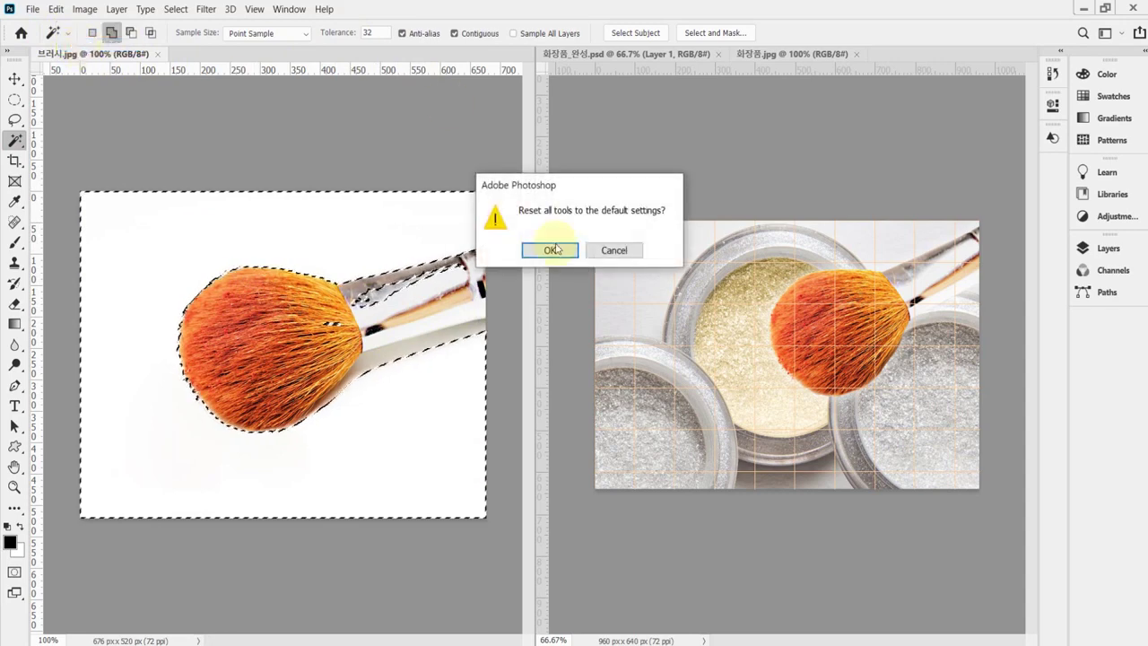
pyautogui.click(539, 258)
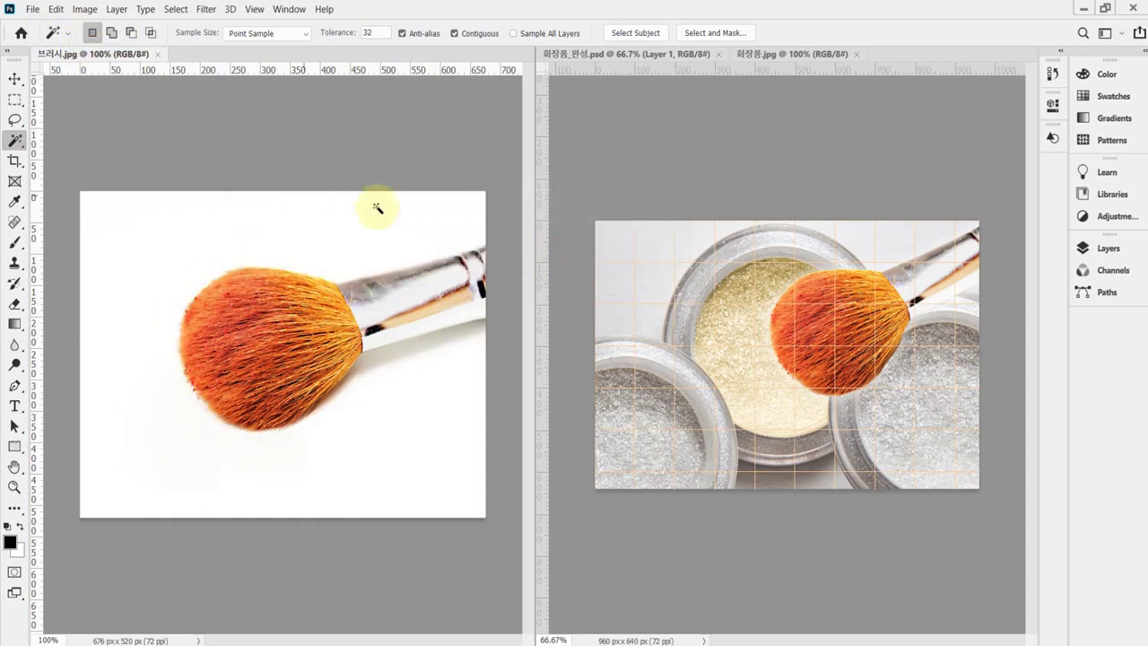
# Try the Magic Wand on the white background, the metal ferrule and the orange bristles, then deselect.
pyautogui.click(234, 235)
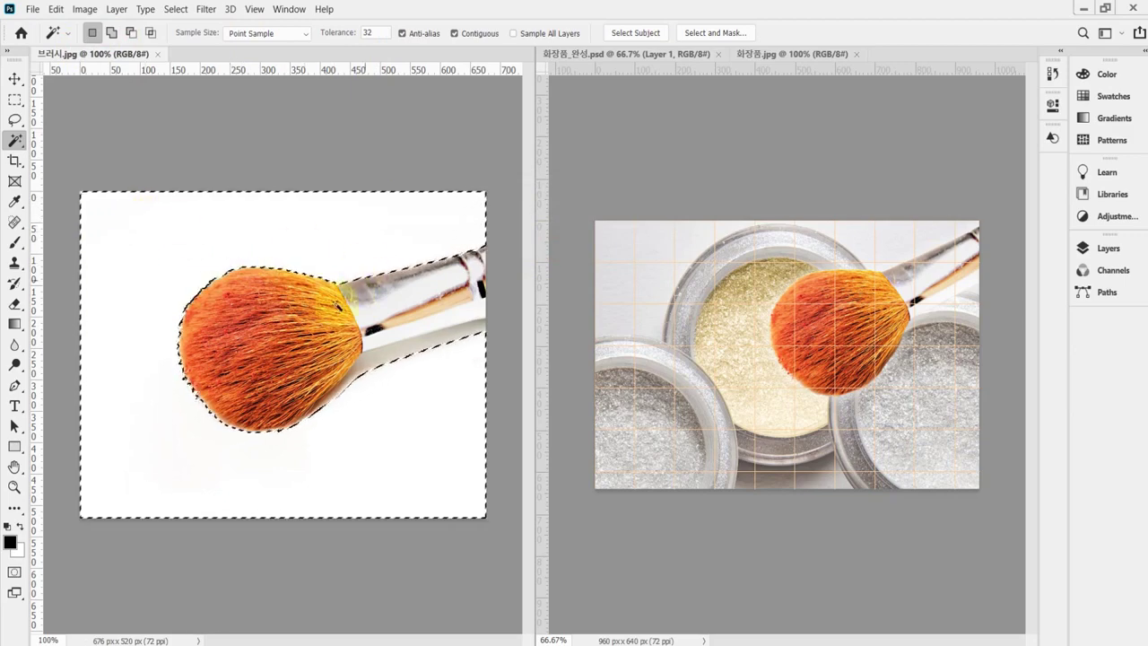
pyautogui.click(400, 294)
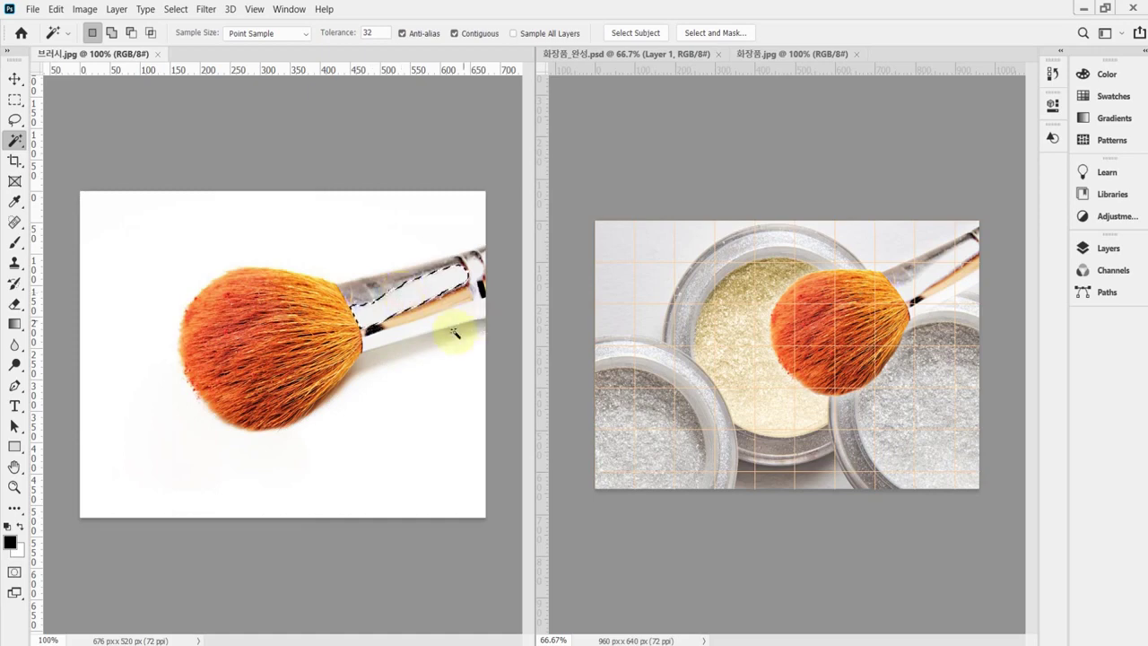
pyautogui.click(204, 325)
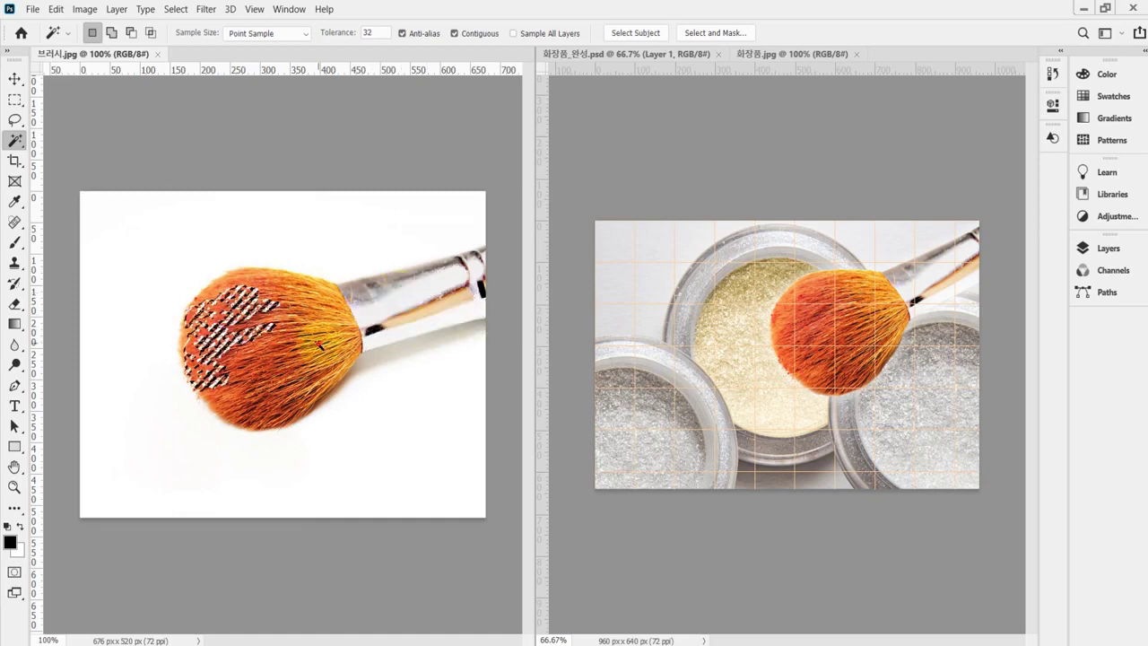
pyautogui.hotkey('ctrl', 'd')
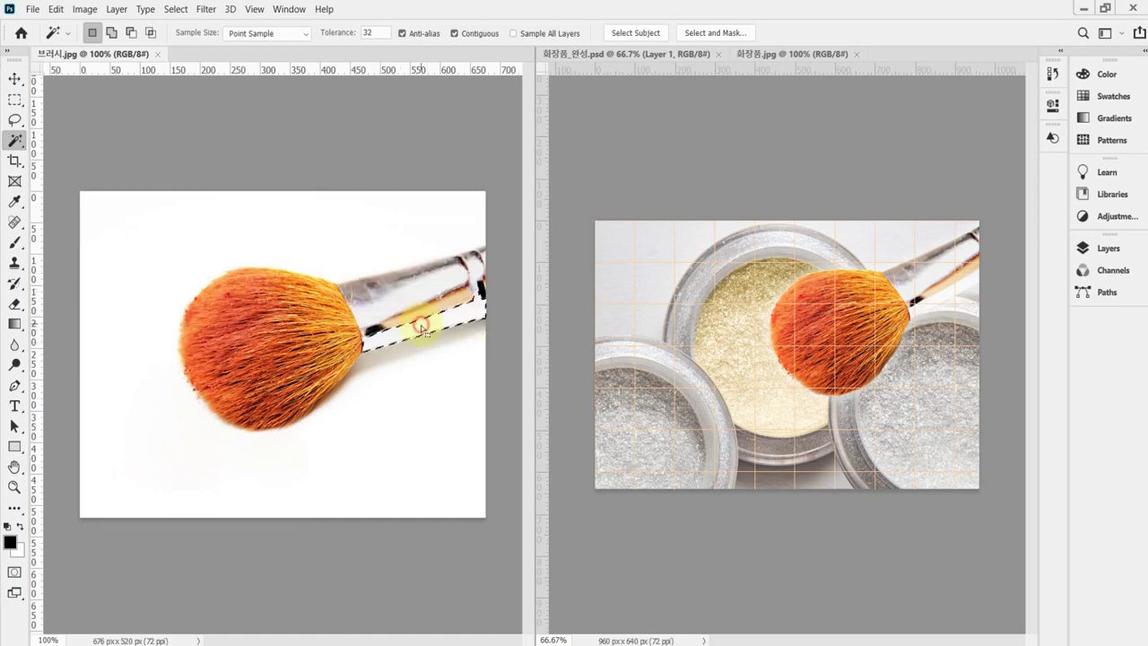
# Set the Magic Wand tolerance to 43 and select the white background around the brush.
pyautogui.click(371, 230)
pyautogui.hotkey('ctrl', 'd')
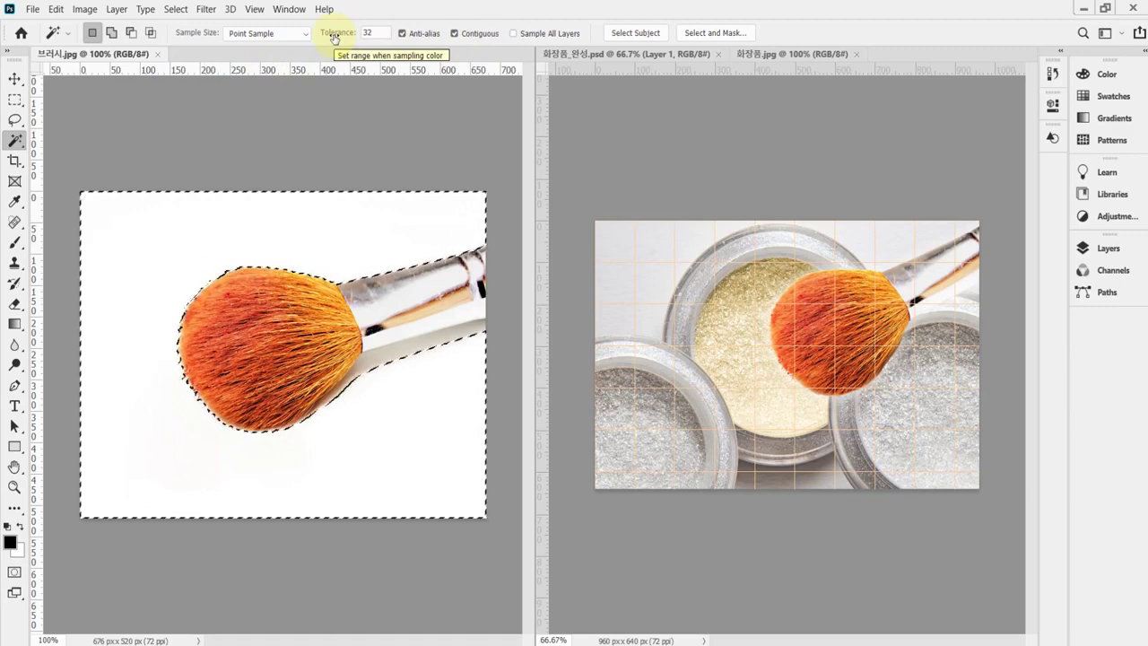
pyautogui.moveTo(335, 38); pyautogui.dragTo(339, 38)
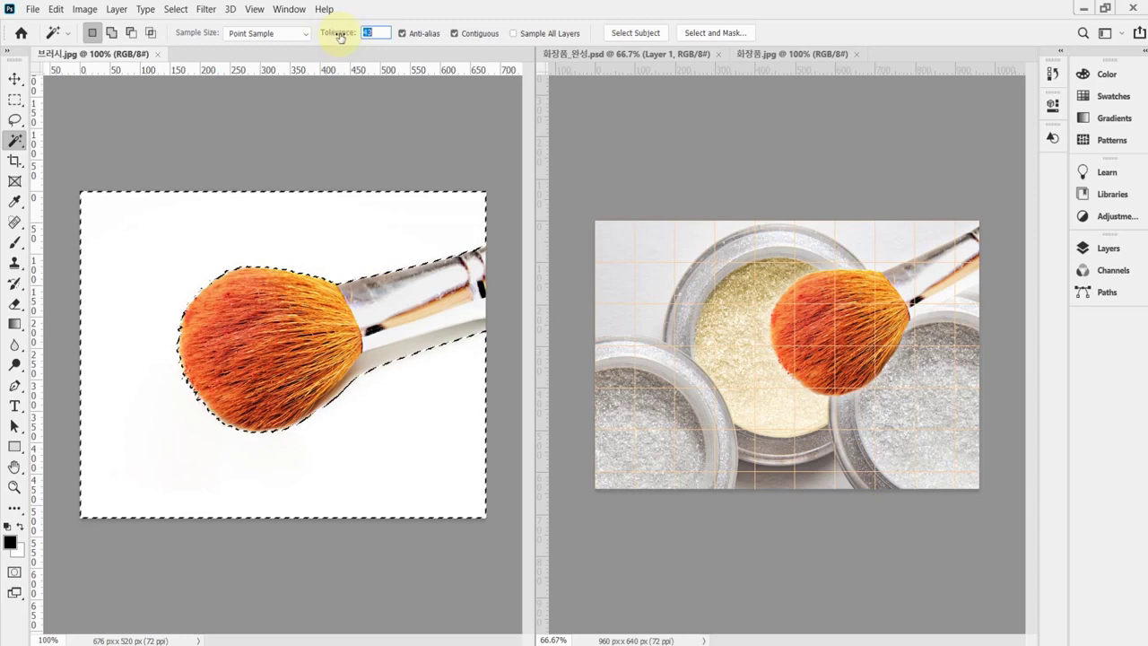
pyautogui.click(346, 222)
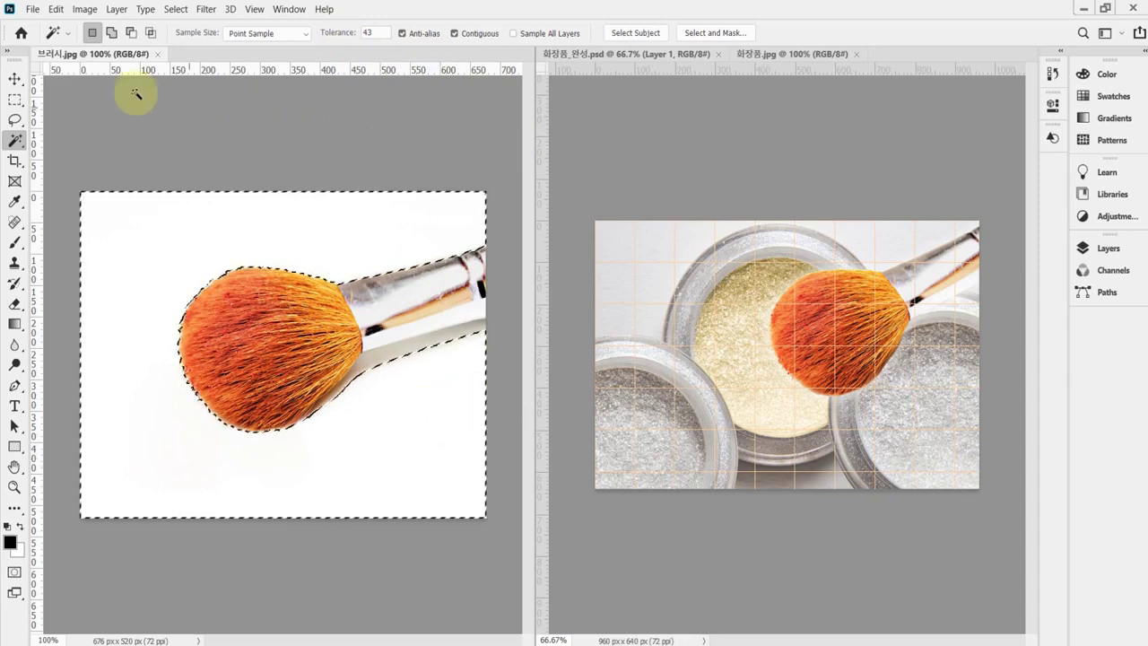
# Extend the selection into the shadow below the handle in Add to selection mode, then set the tolerance to 26.
pyautogui.click(111, 32)
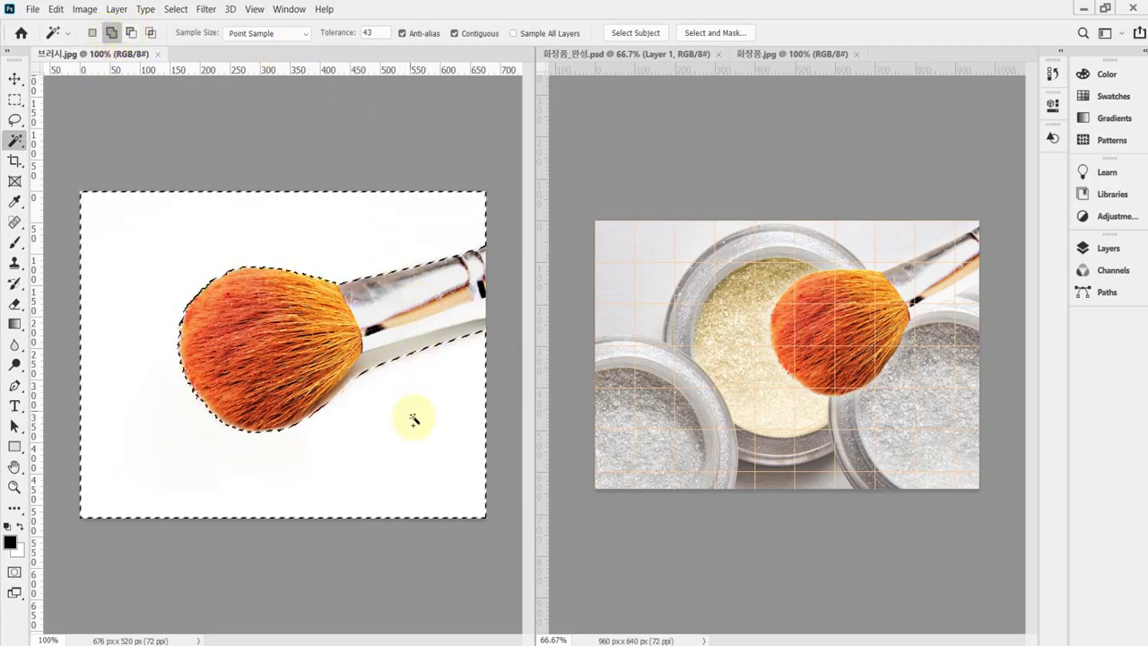
pyautogui.click(397, 358)
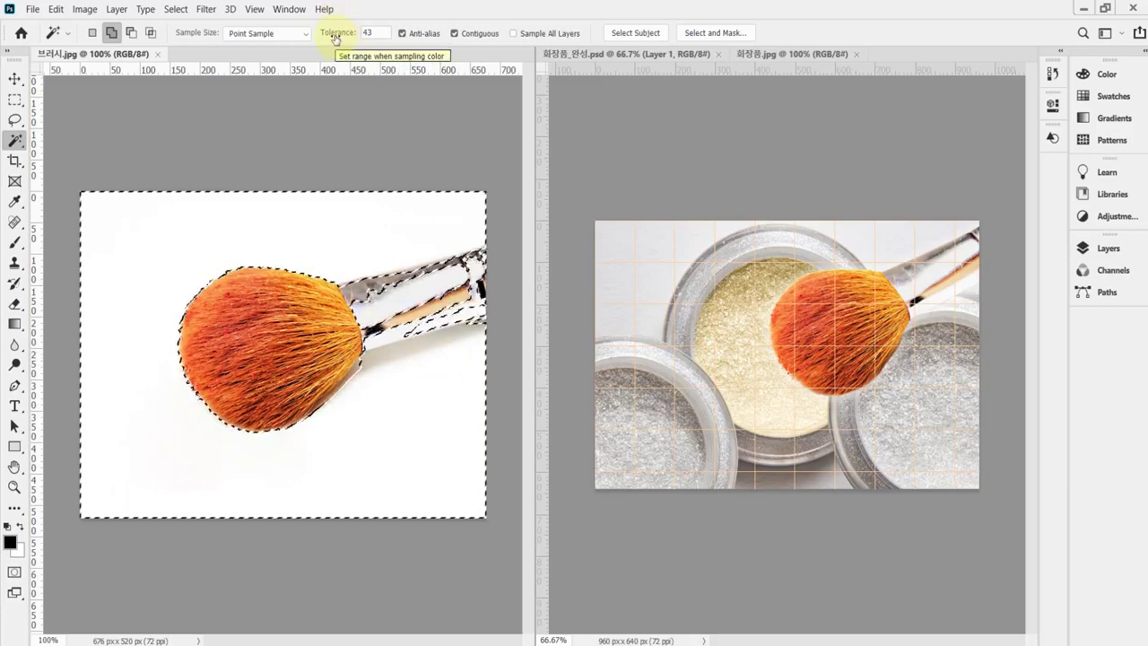
pyautogui.moveTo(333, 37); pyautogui.dragTo(321, 40)
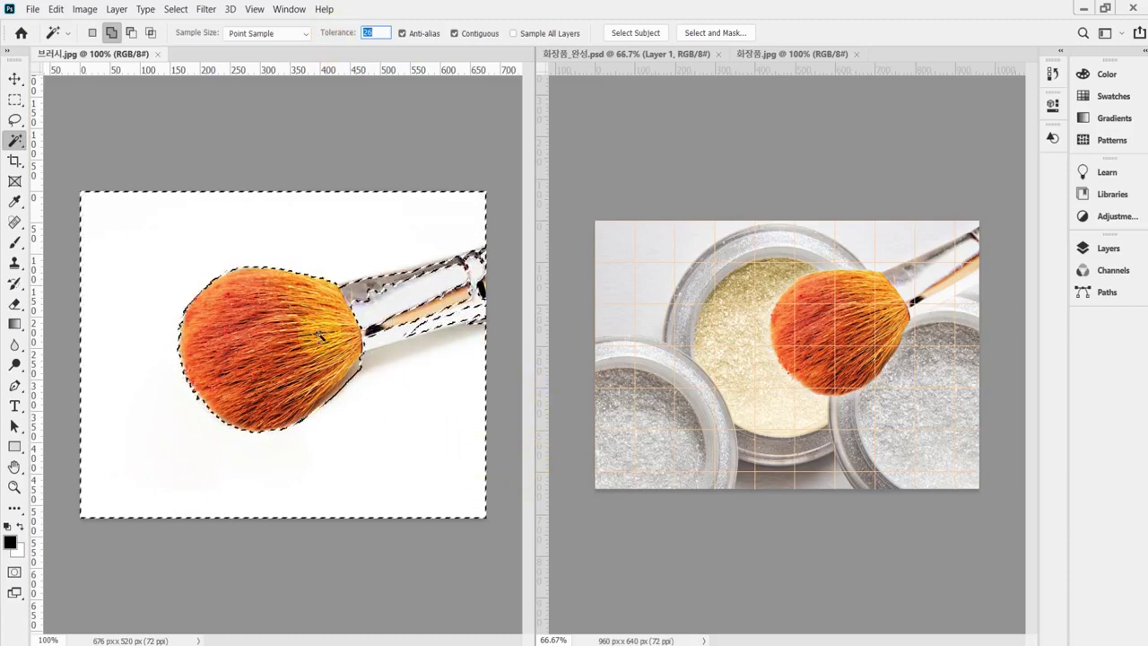
pyautogui.click(324, 96)
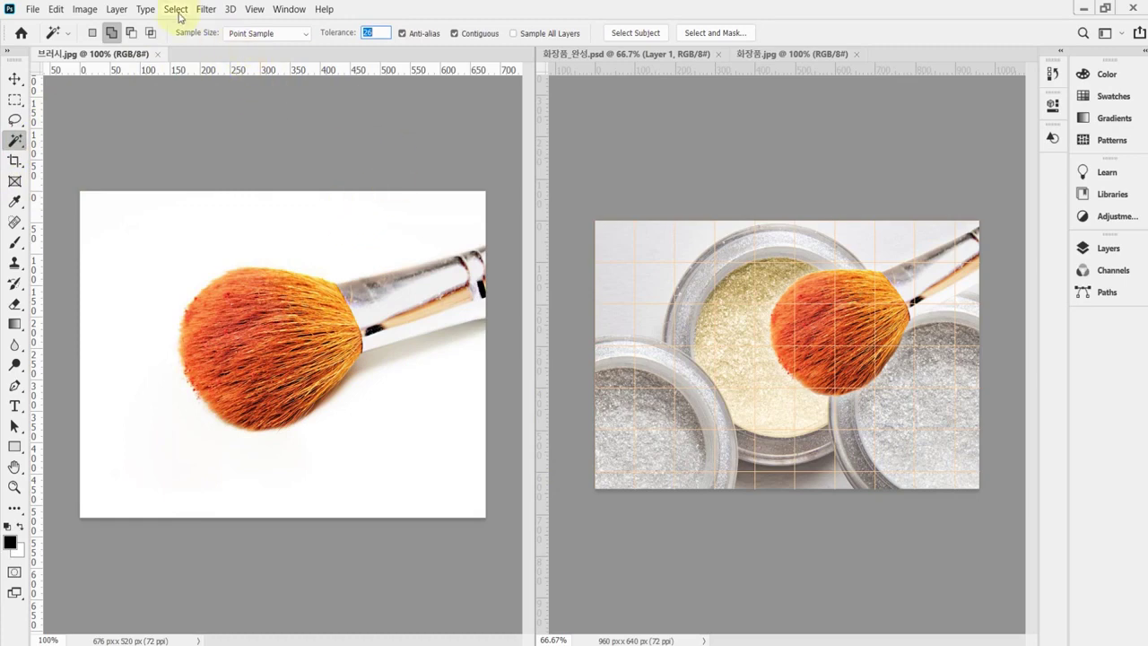
# Select the white background around the brush again, then deselect it.
pyautogui.click(235, 220)
pyautogui.click(174, 11)
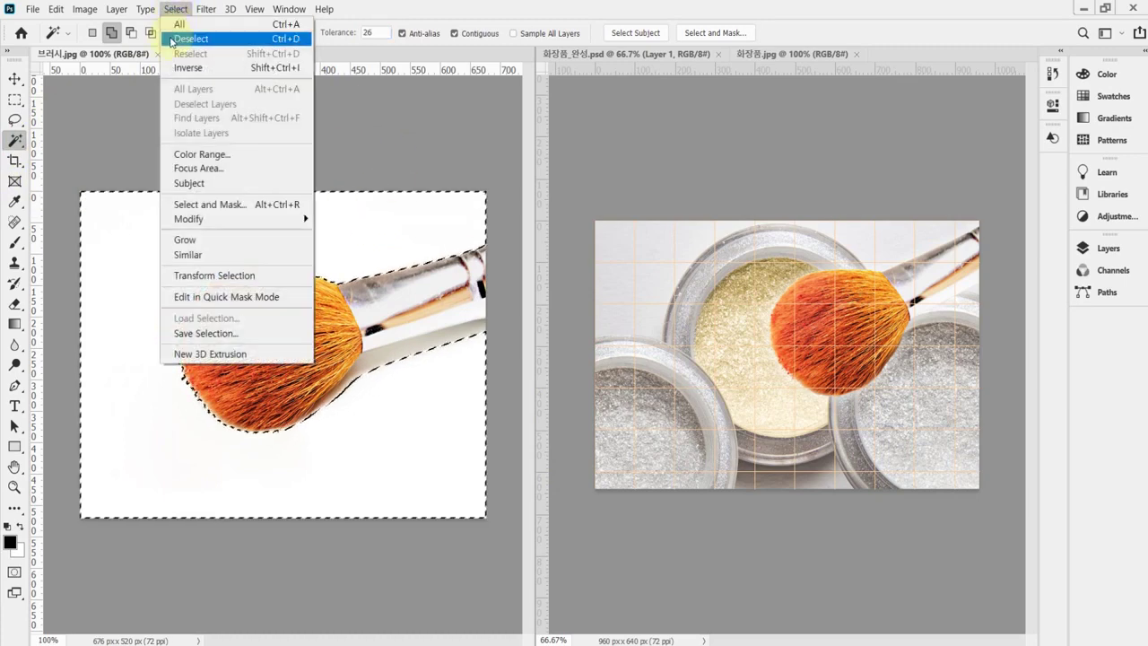
pyautogui.click(171, 40)
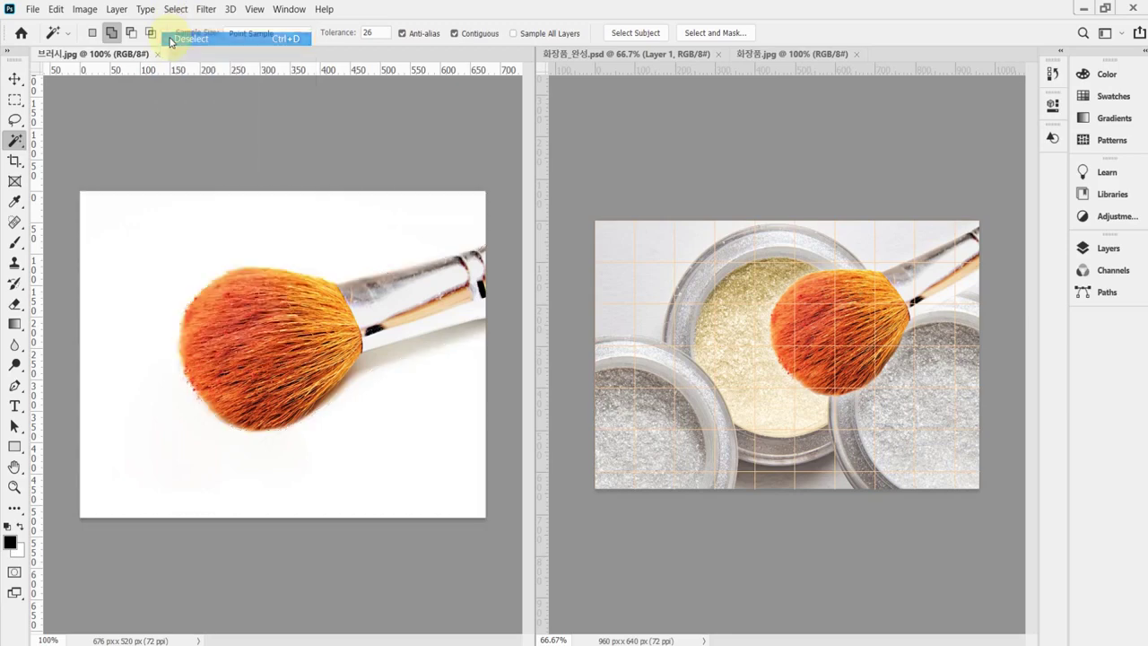
# Select the white background plus the shadow areas along the handle and bristles, then invert the selection to isolate the brush.
pyautogui.click(364, 236)
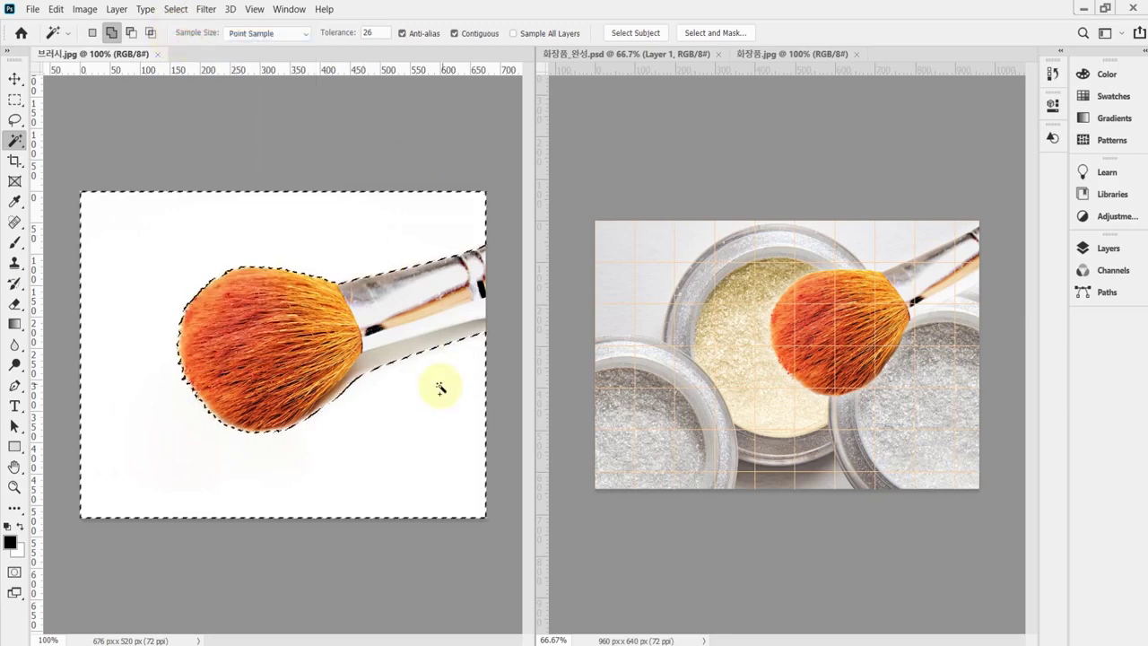
pyautogui.click(369, 366)
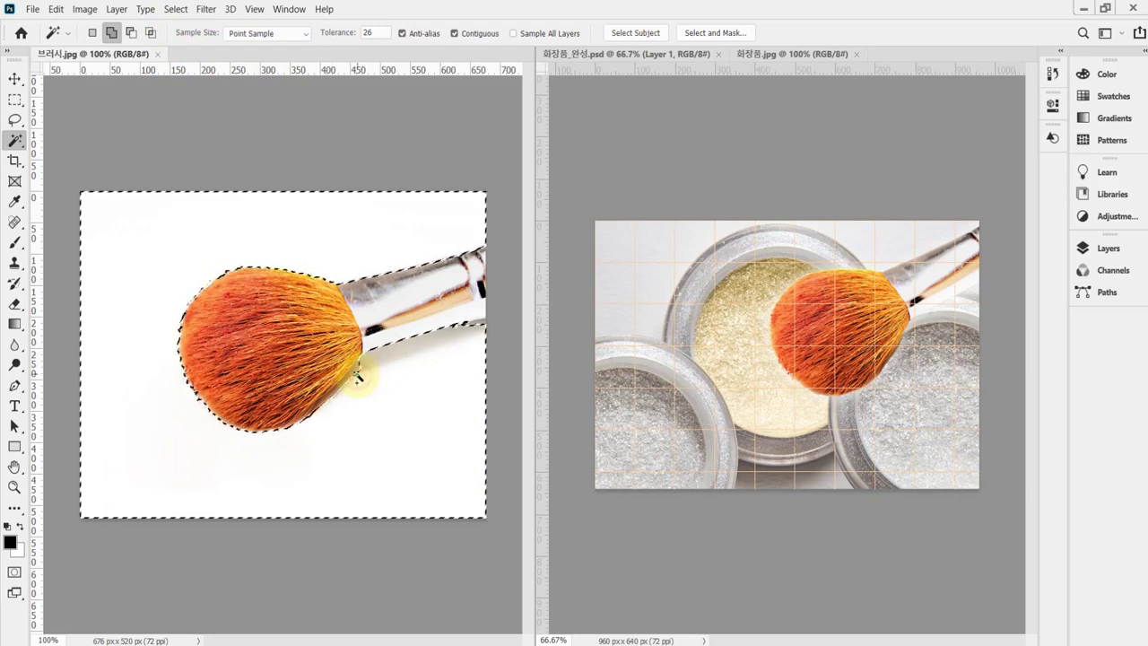
pyautogui.click(482, 326)
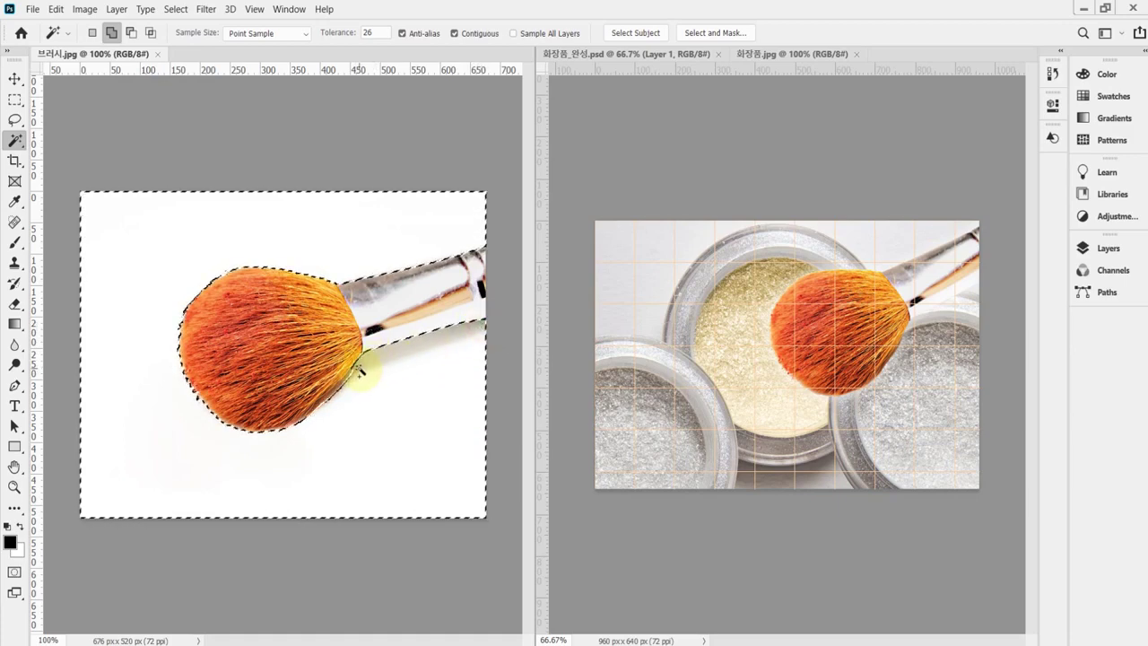
pyautogui.click(195, 411)
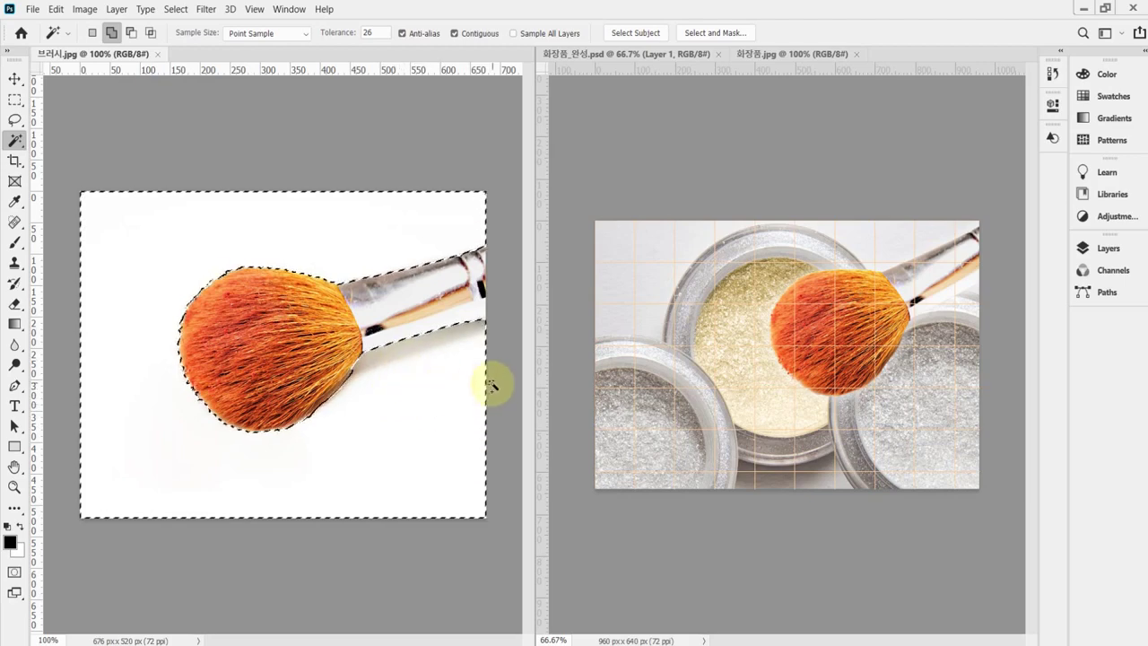
pyautogui.click(173, 9)
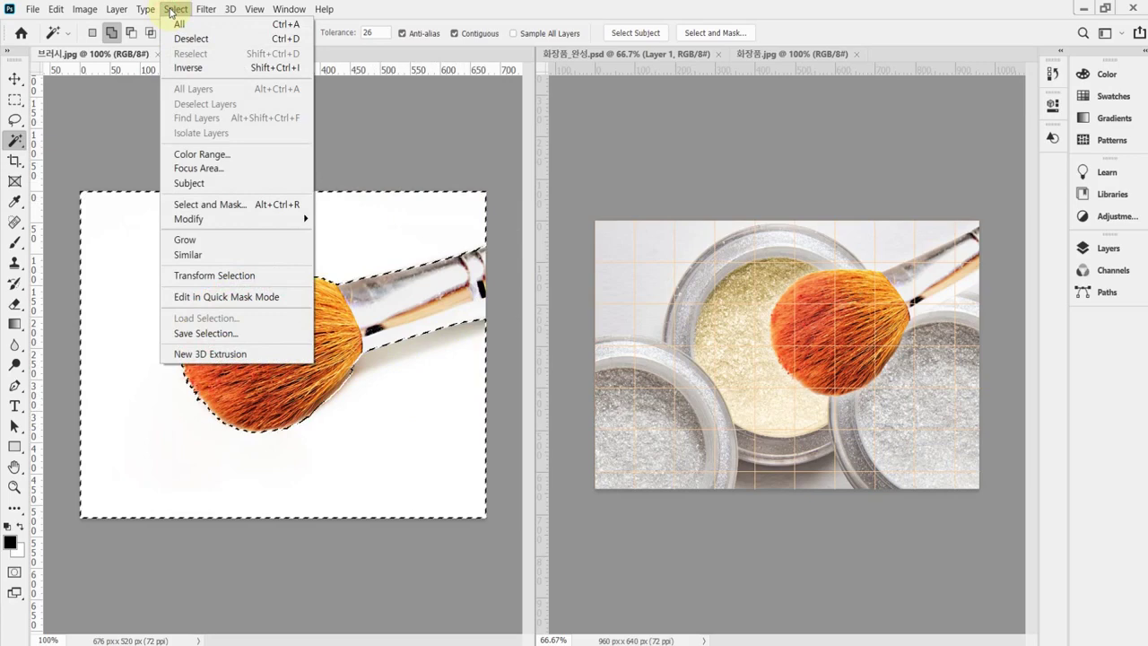
pyautogui.click(169, 70)
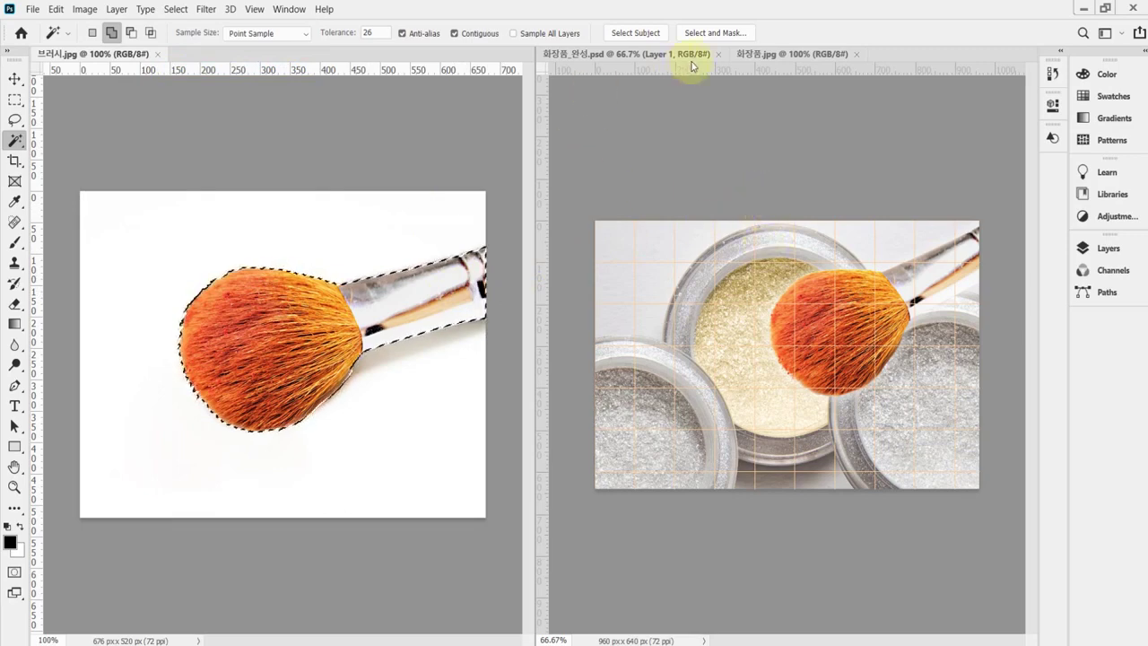
# Move 화장품.jpg into the same document group as 브러시.jpg and paste the copied brush into it.
pyautogui.moveTo(760, 52); pyautogui.dragTo(134, 56)
pyautogui.hotkey('ctrl', '-')
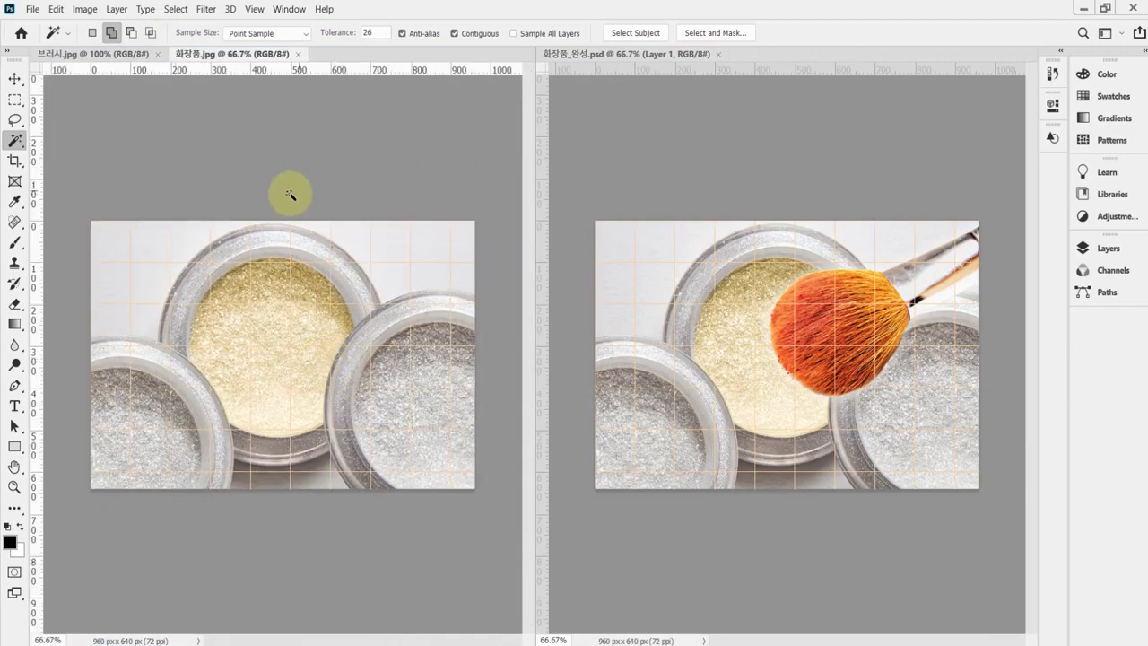
pyautogui.hotkey('ctrl', 'v')
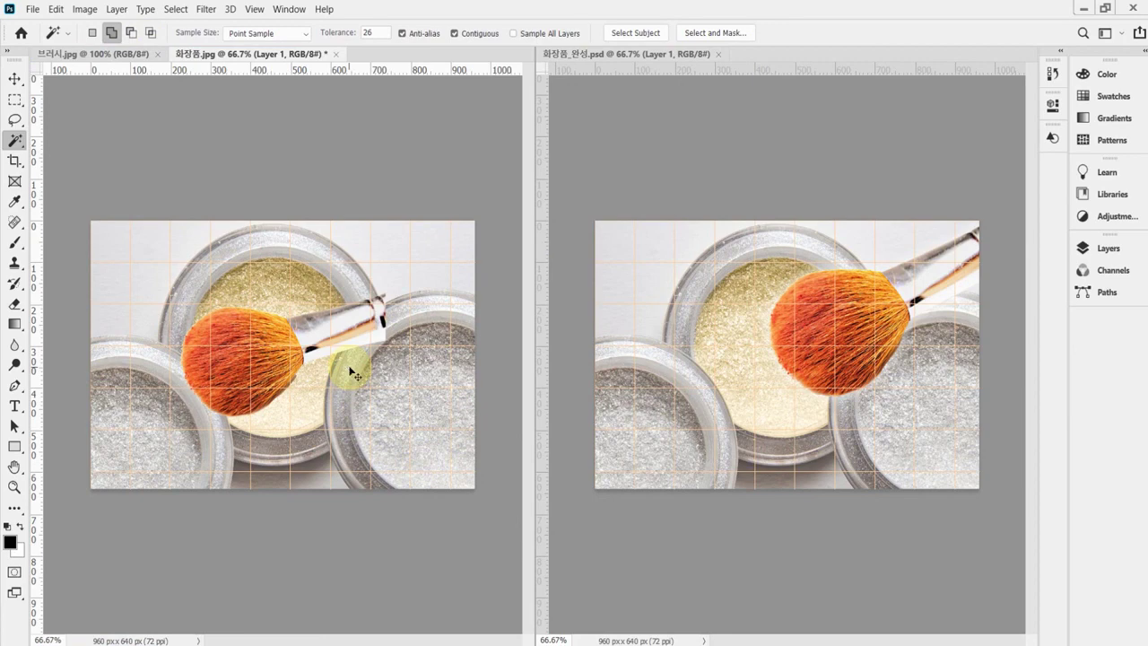
# Free-transform the pasted brush: scale it to about 113%, rotate it about -12°, and move it so the handle meets the photo's upper-right edge.
pyautogui.hotkey('ctrl', 't')
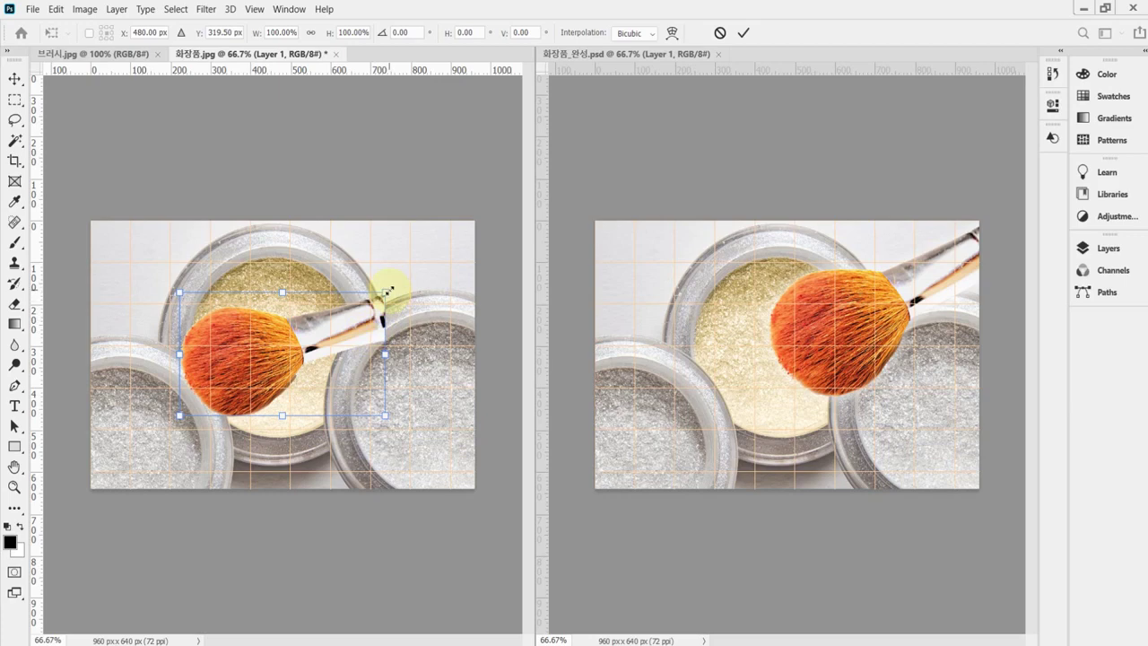
pyautogui.moveTo(361, 319)
pyautogui.mouseDown()
pyautogui.moveTo(423, 308)
pyautogui.moveTo(487, 267)
pyautogui.moveTo(444, 265)
pyautogui.mouseUp()
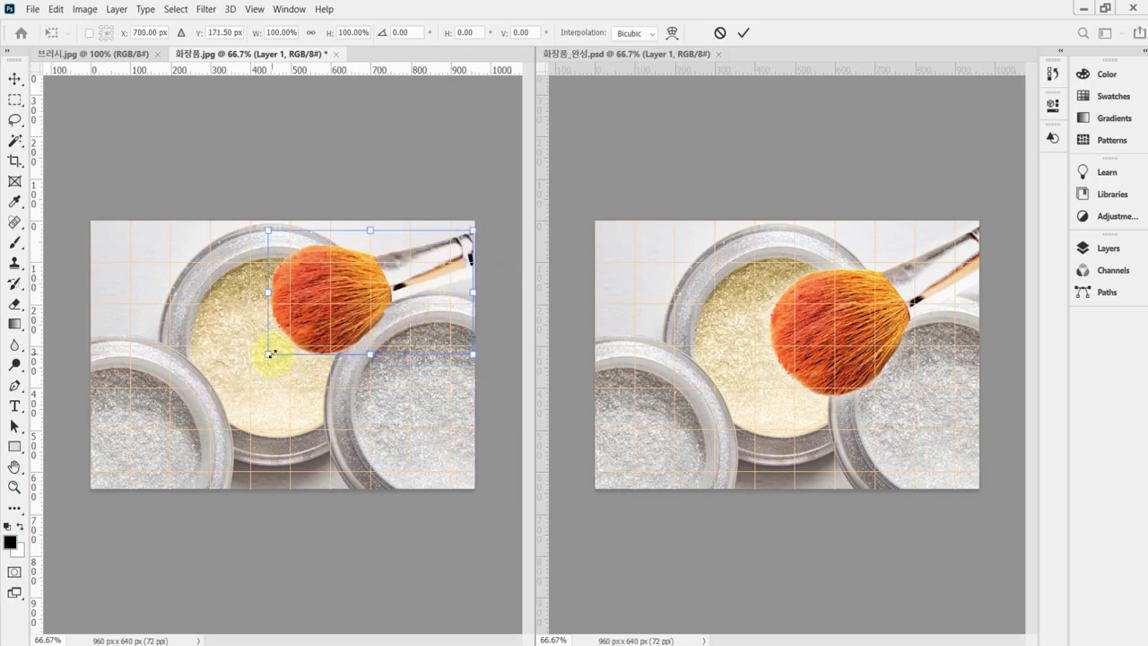
pyautogui.moveTo(268, 353); pyautogui.dragTo(248, 374)
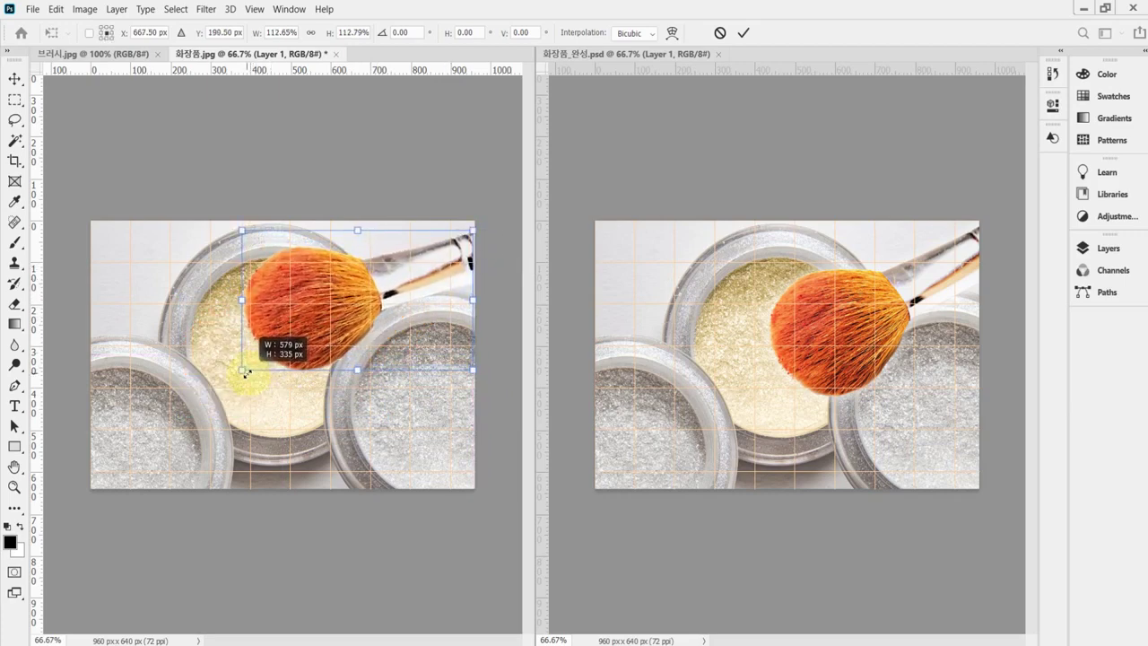
pyautogui.moveTo(376, 474)
pyautogui.mouseDown()
pyautogui.moveTo(414, 452)
pyautogui.moveTo(402, 456)
pyautogui.mouseUp()
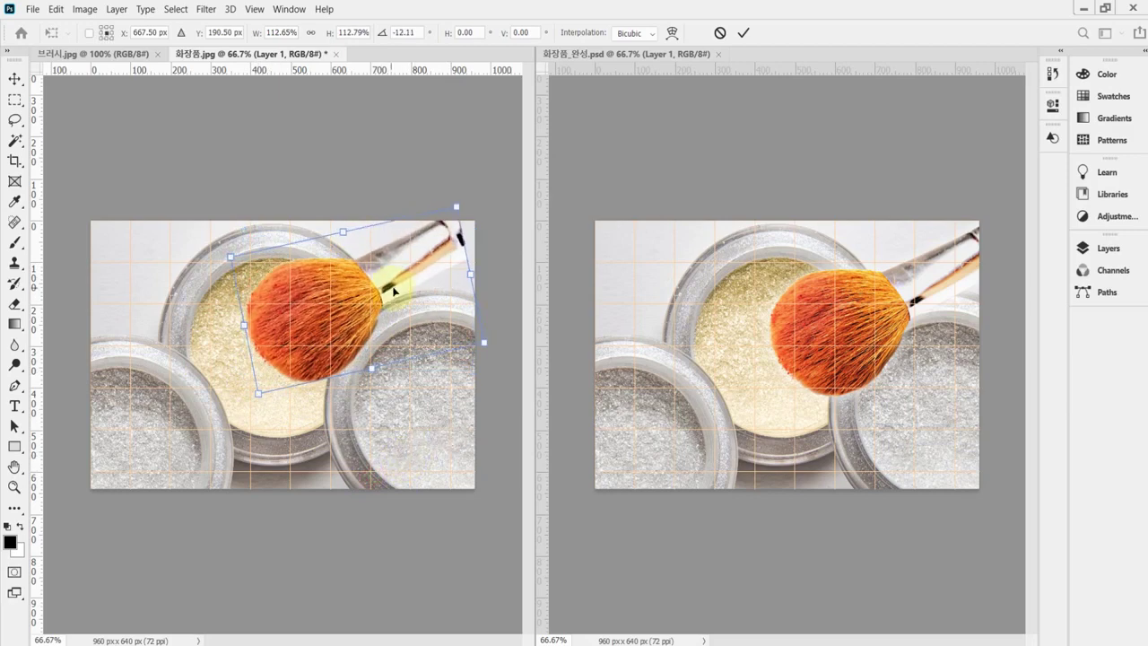
pyautogui.moveTo(390, 286); pyautogui.dragTo(425, 304)
pyautogui.moveTo(424, 303); pyautogui.dragTo(427, 300)
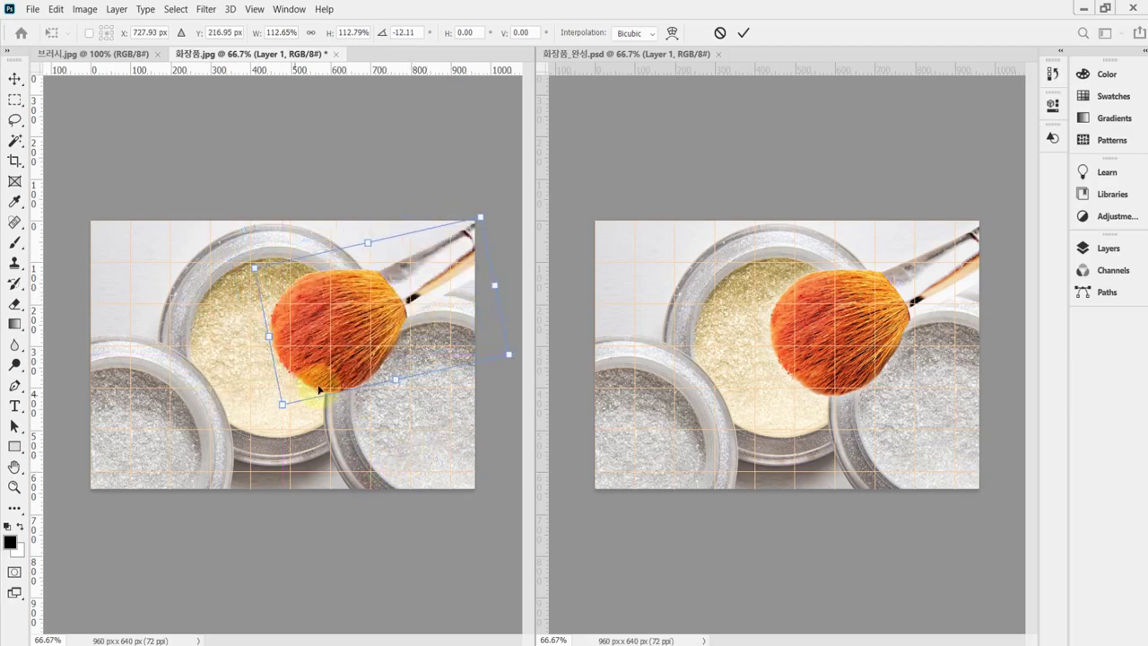
# Fine-tune the brush's size to about 117% and its position against the finished example, and commit the transform.
pyautogui.moveTo(282, 402); pyautogui.dragTo(283, 399)
pyautogui.moveTo(400, 310)
pyautogui.mouseDown()
pyautogui.moveTo(430, 300)
pyautogui.moveTo(437, 332)
pyautogui.mouseUp()
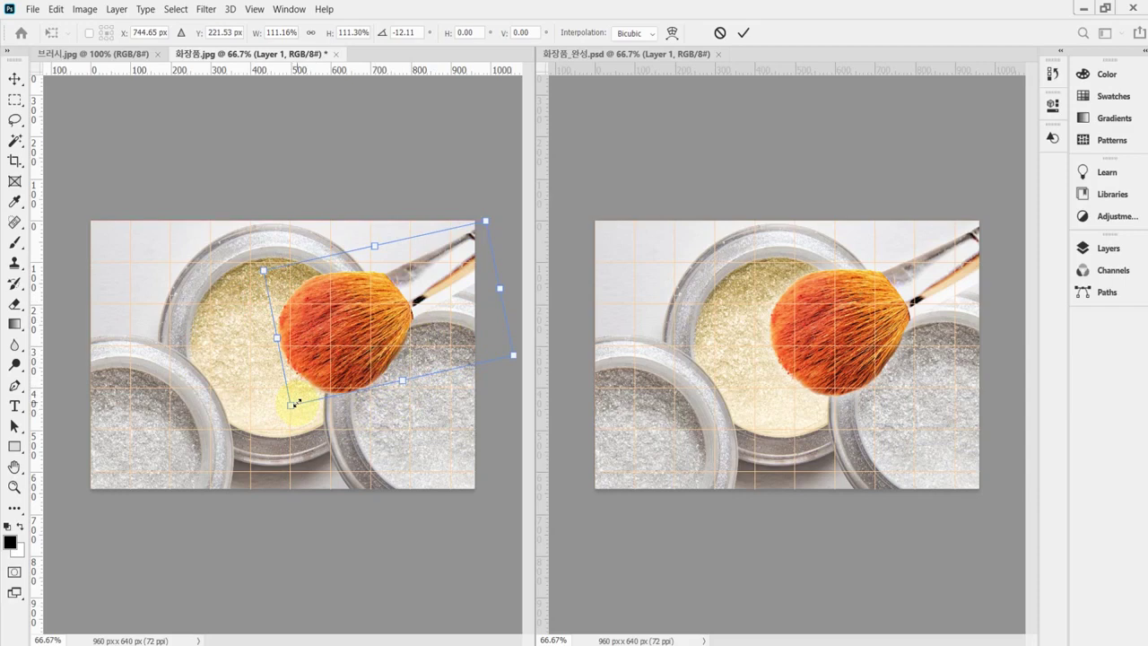
pyautogui.moveTo(296, 403); pyautogui.dragTo(287, 410)
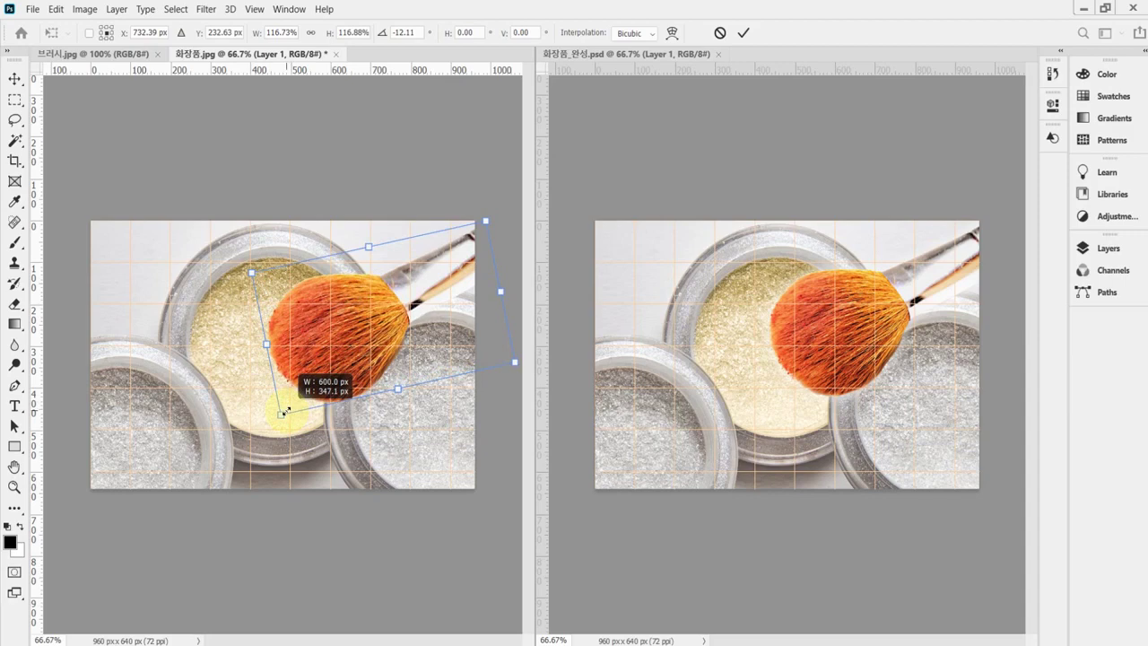
pyautogui.moveTo(287, 410); pyautogui.dragTo(284, 411)
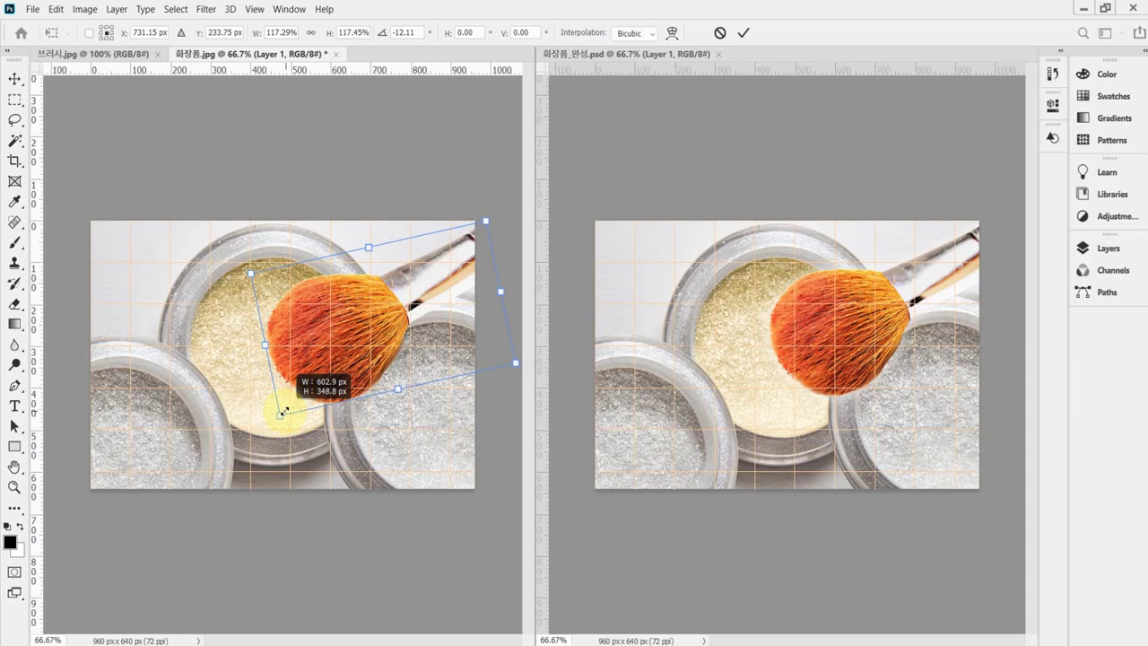
pyautogui.moveTo(284, 410); pyautogui.dragTo(284, 411)
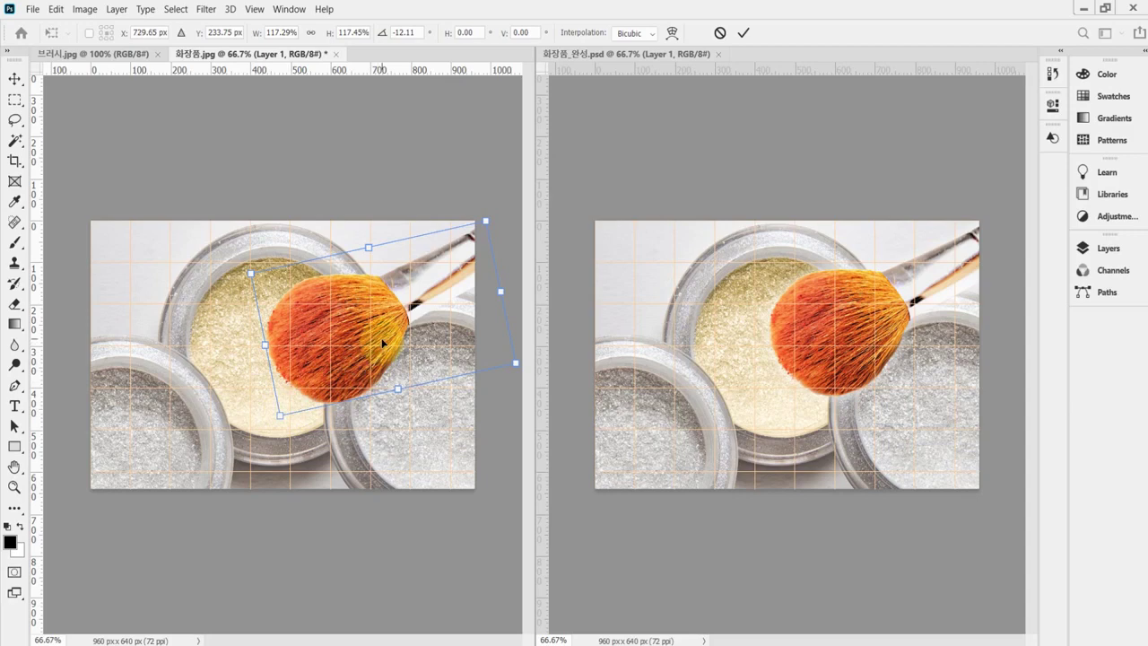
pyautogui.press('Return')
pyautogui.press('w')
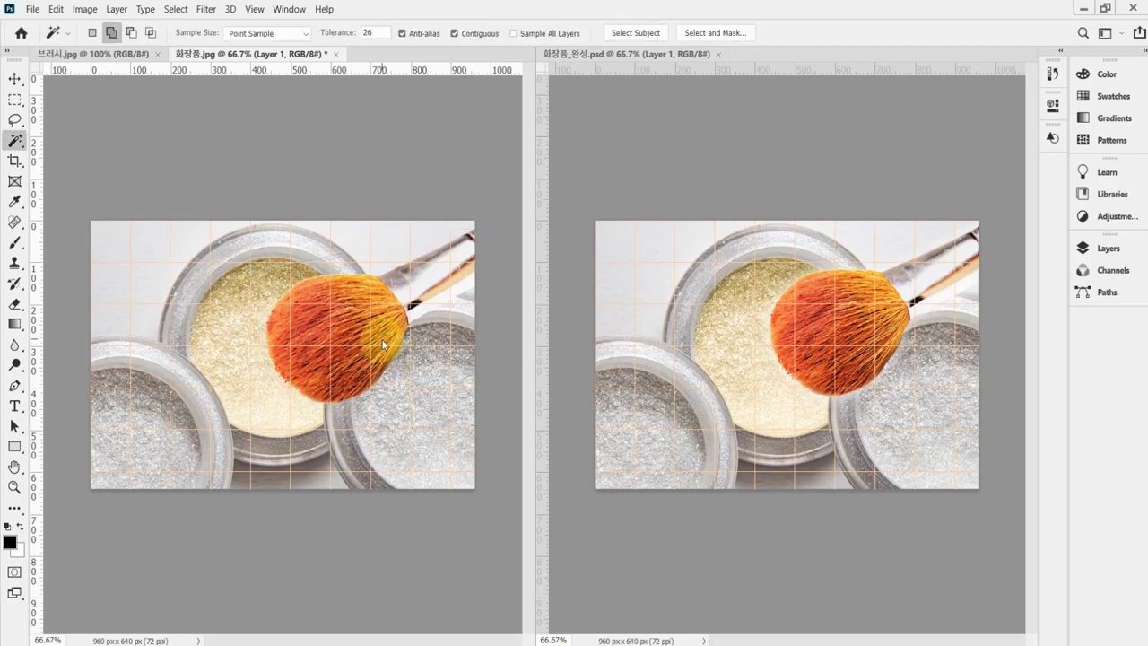
pyautogui.click(418, 314)
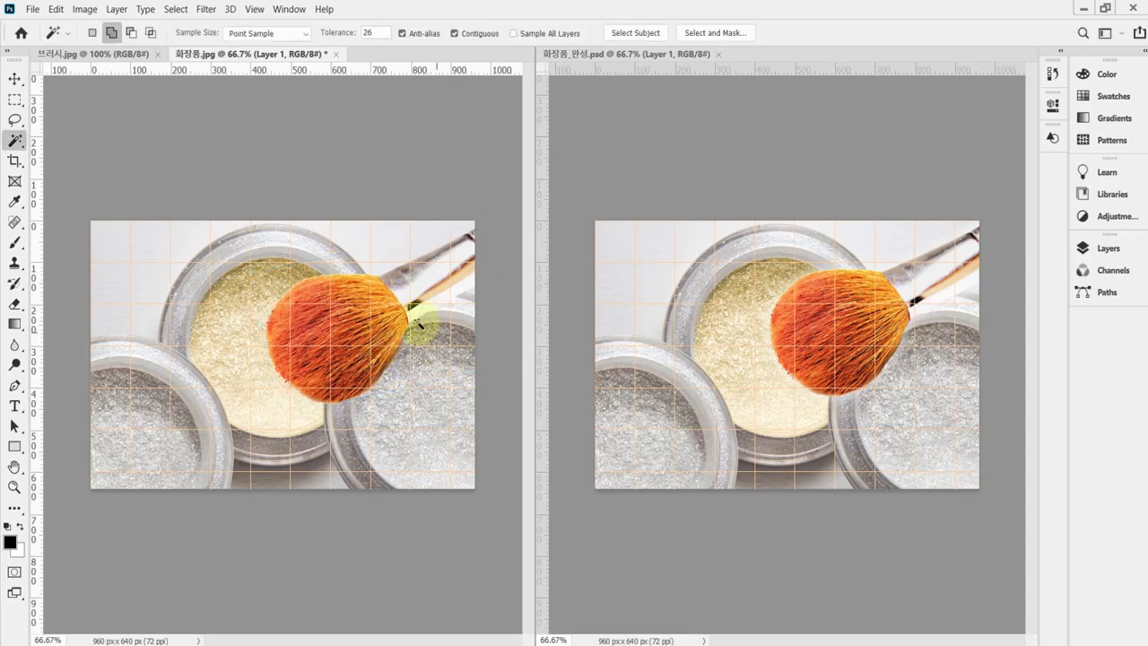
# Open the layer style settings for Layer 1 and enable an Outer Glow.
pyautogui.click(1082, 251)
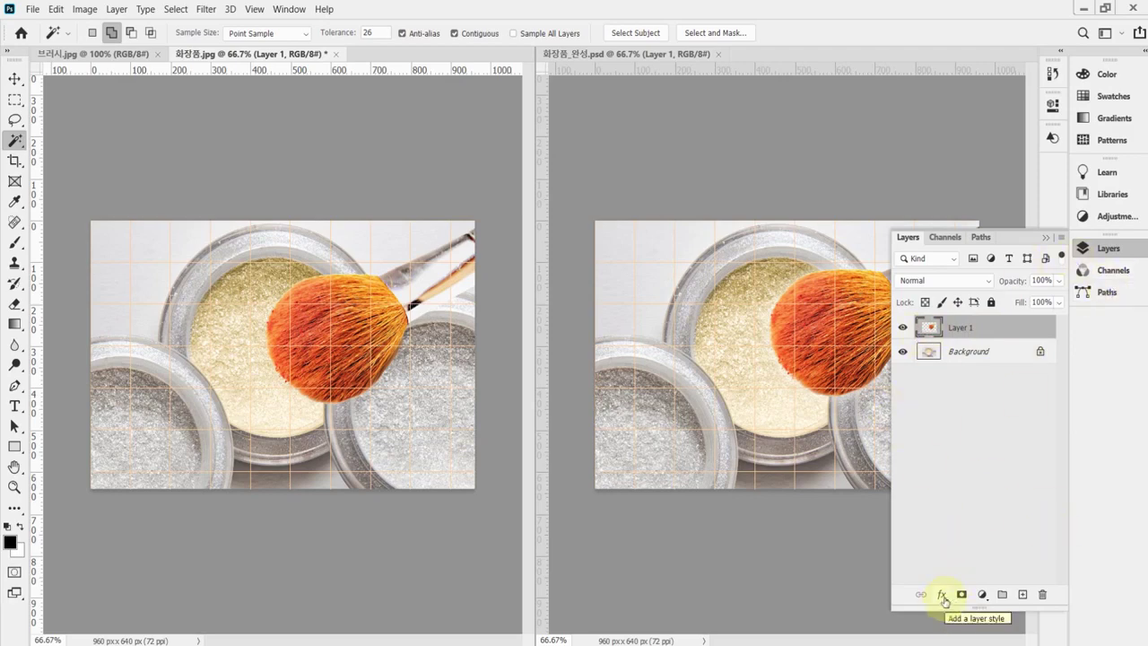
pyautogui.doubleClick(941, 334)
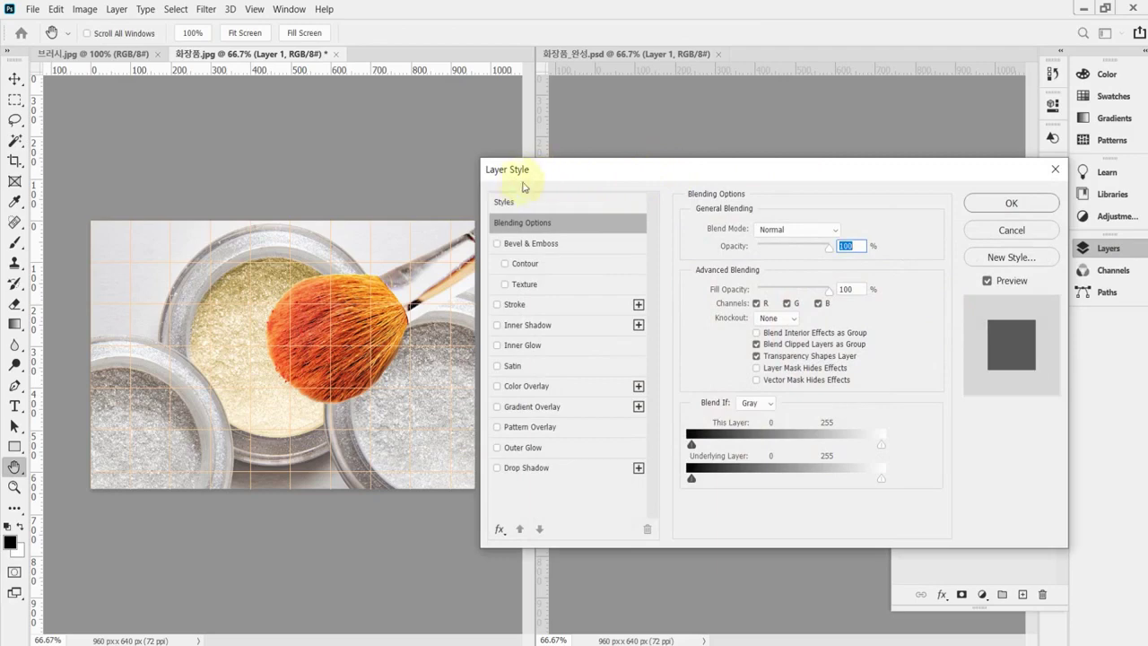
pyautogui.moveTo(580, 174); pyautogui.dragTo(651, 97)
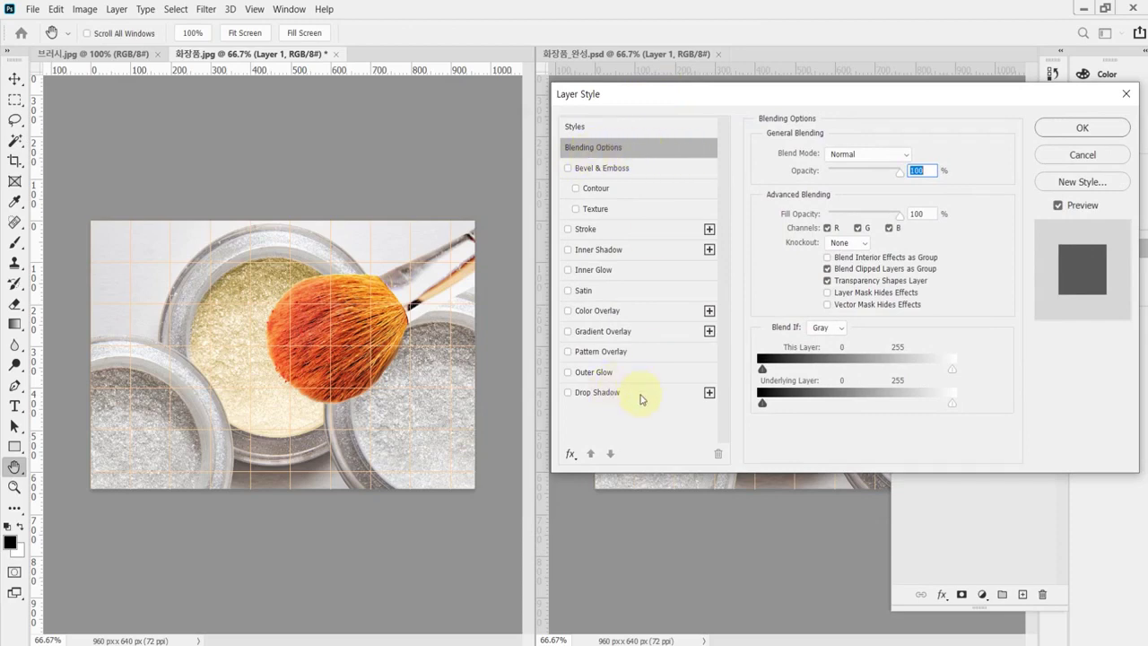
pyautogui.click(567, 372)
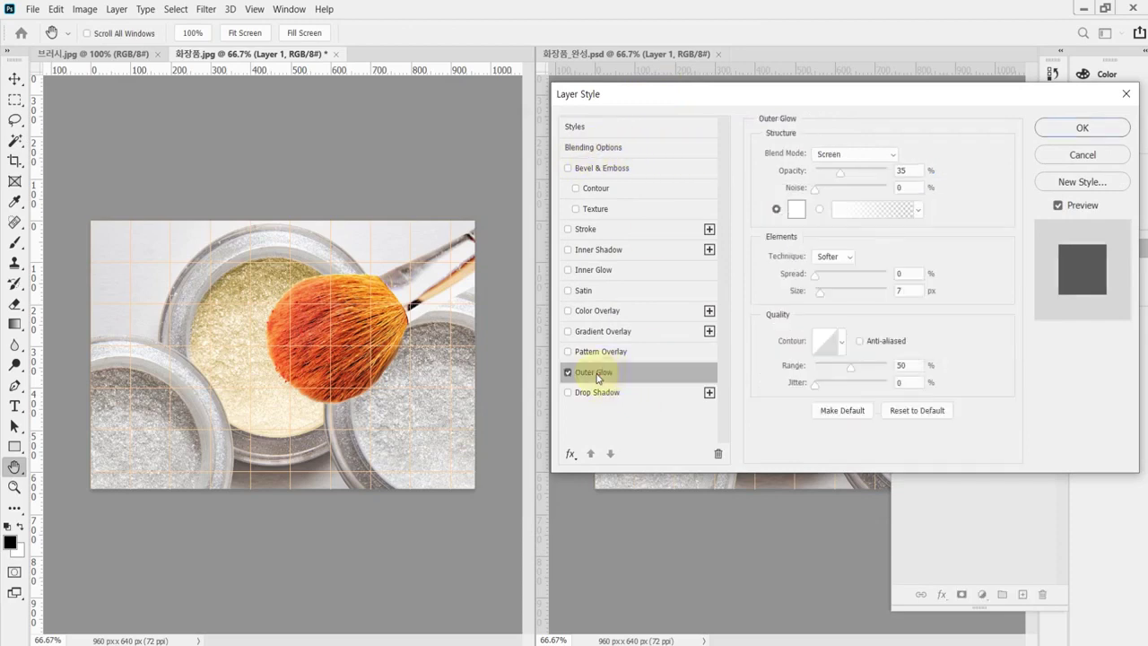
pyautogui.moveTo(861, 97); pyautogui.dragTo(733, 34)
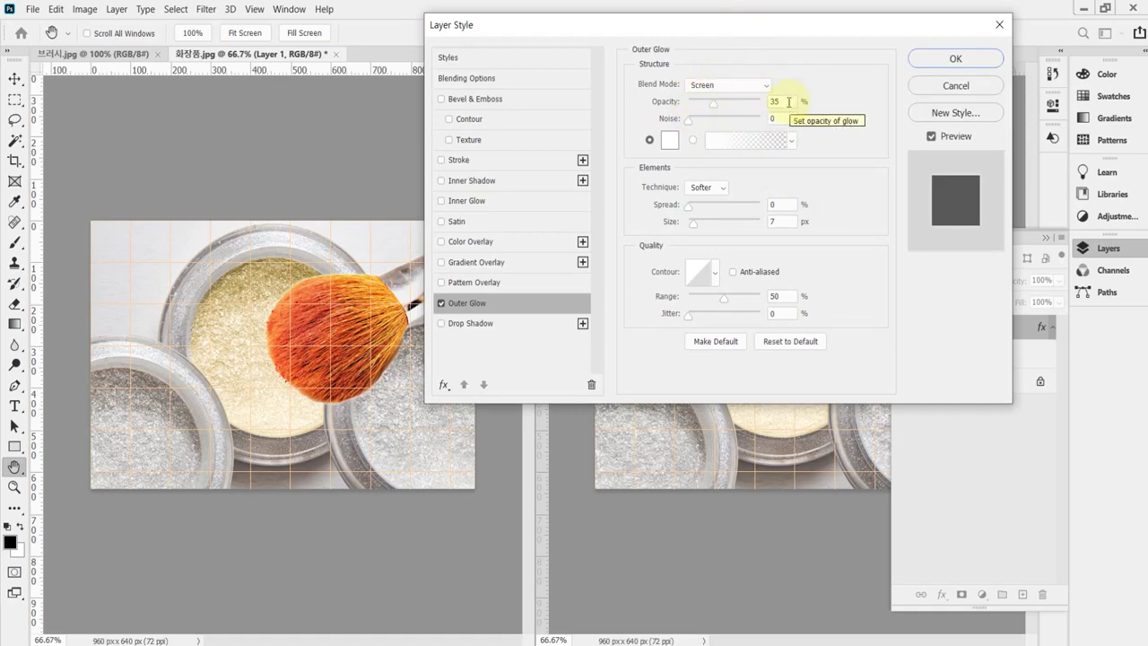
# Set the Outer Glow's spread to 10% and size to 35 px, then apply the layer style.
pyautogui.click(789, 102)
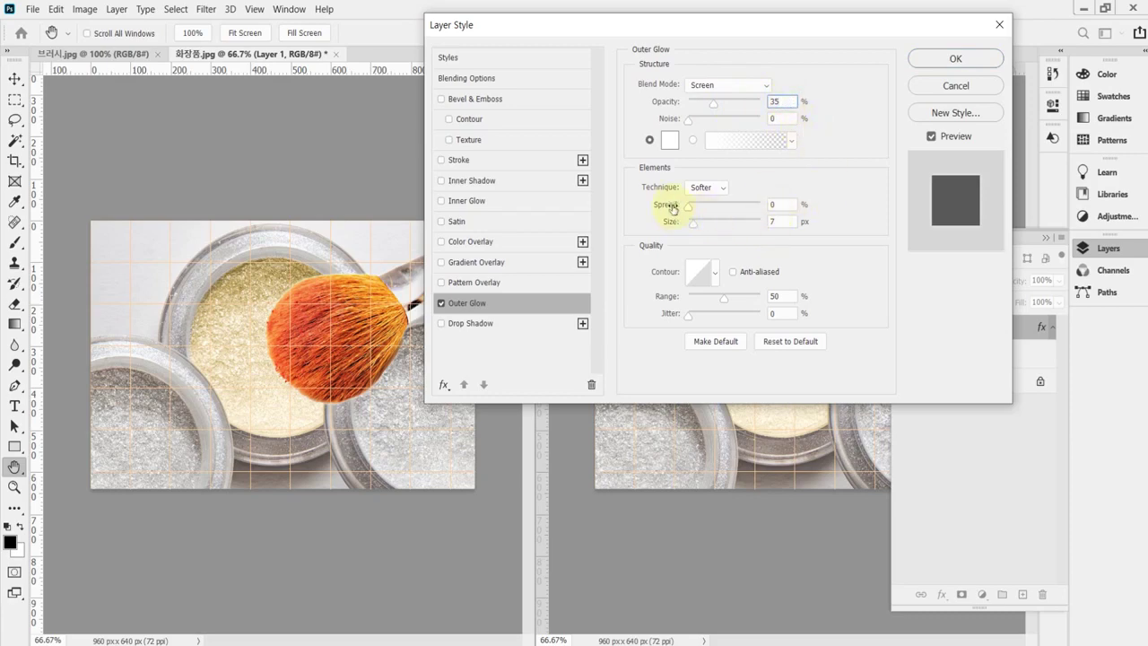
pyautogui.click(781, 203)
pyautogui.write('10')
pyautogui.press('Tab')
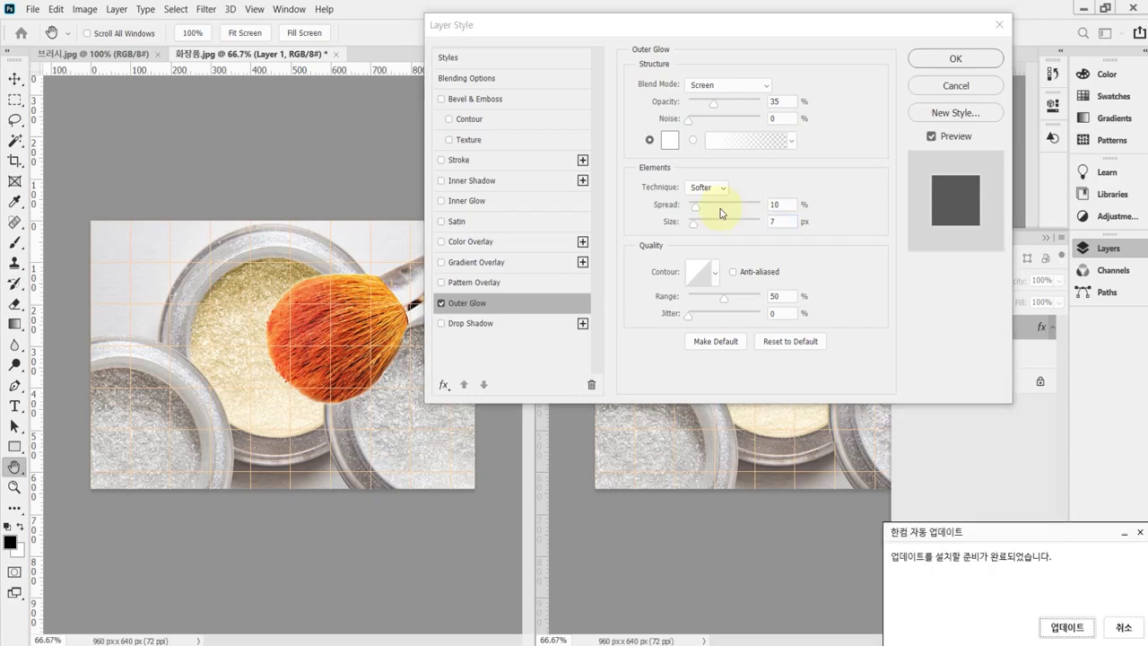
pyautogui.click(781, 222)
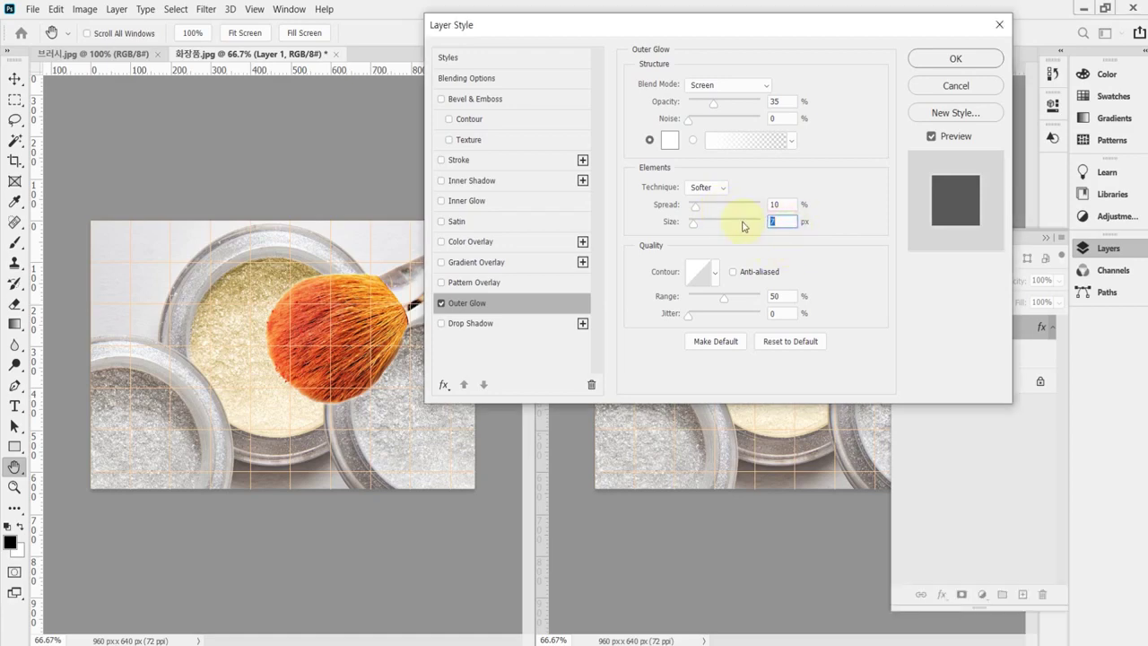
pyautogui.write('35')
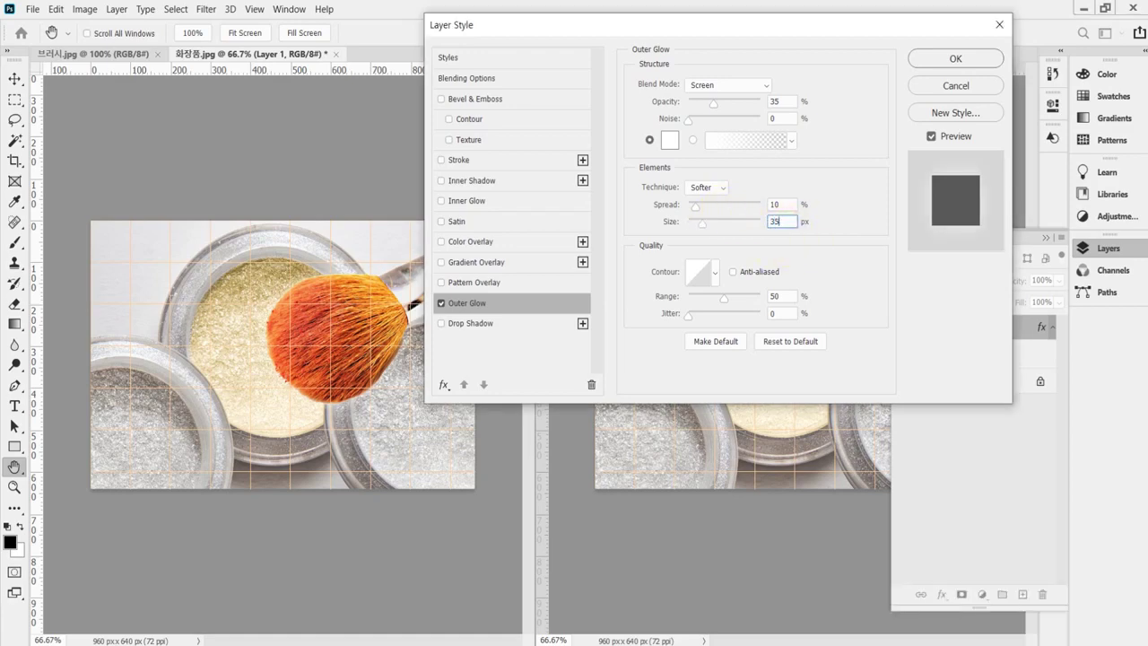
pyautogui.moveTo(743, 225); pyautogui.dragTo(708, 229)
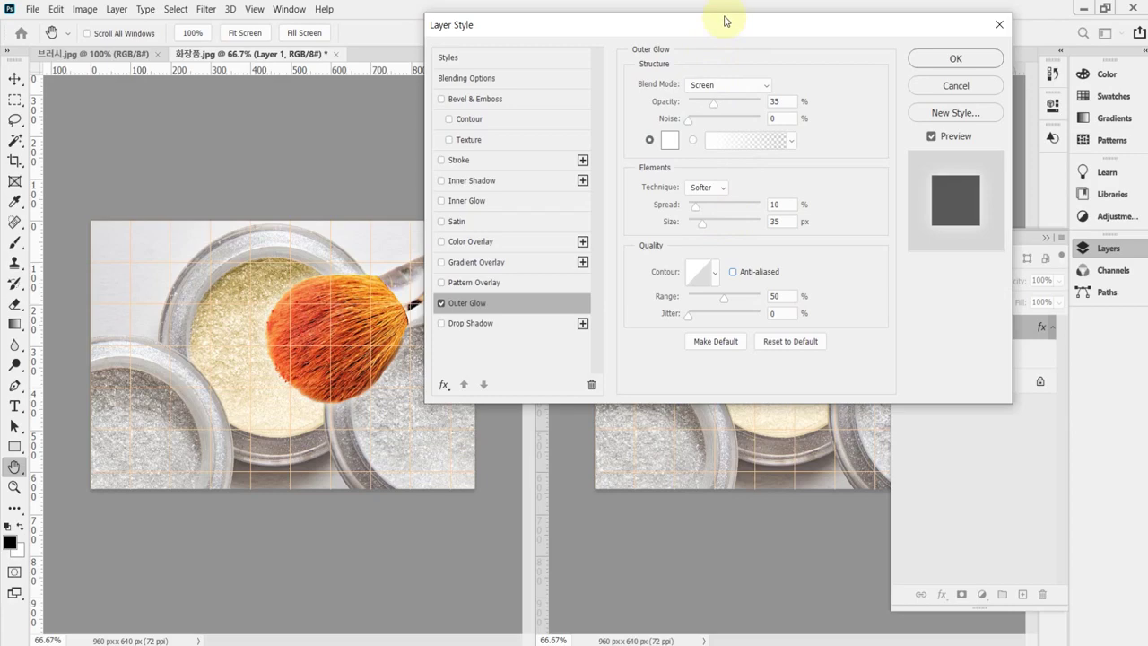
pyautogui.moveTo(735, 8); pyautogui.dragTo(635, 376)
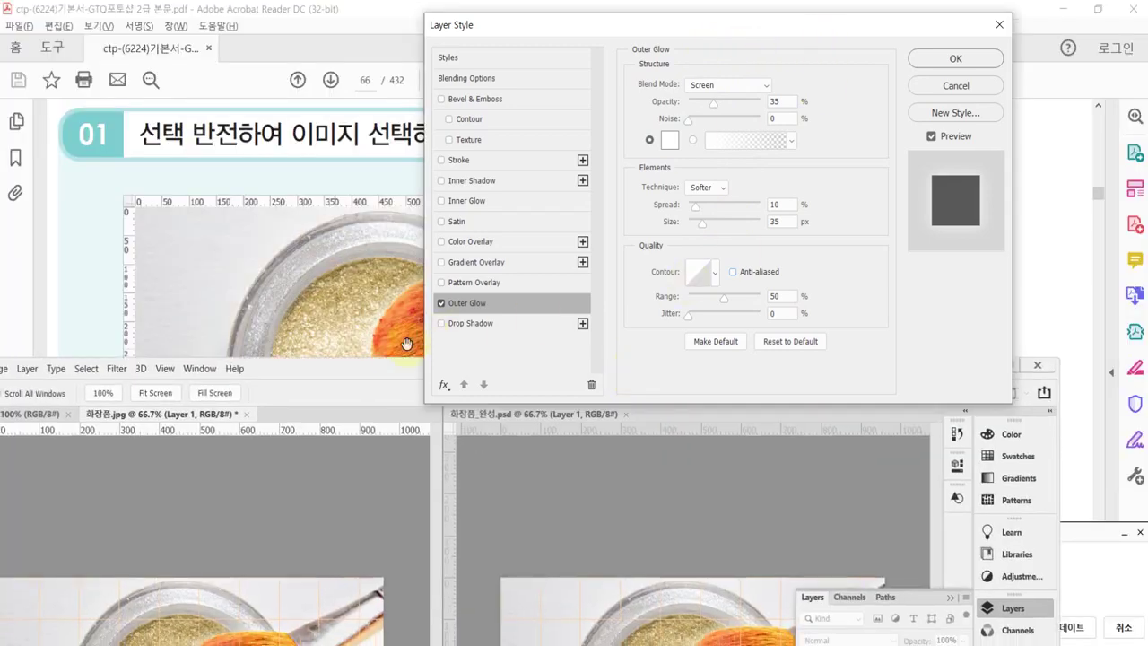
pyautogui.moveTo(390, 370); pyautogui.dragTo(459, 11)
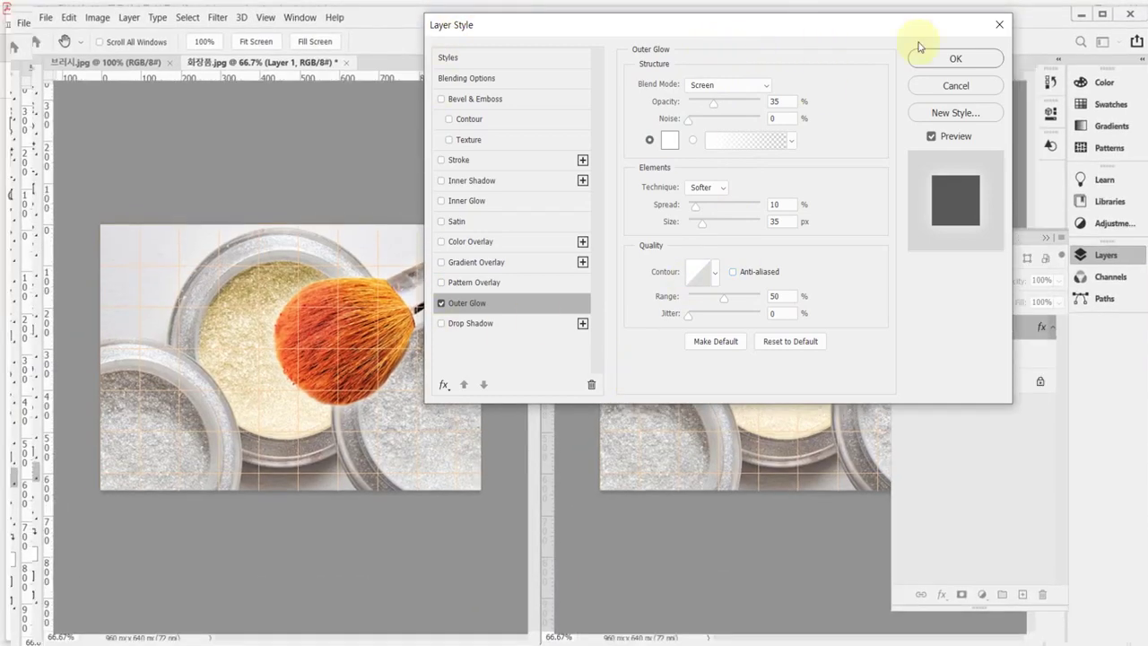
pyautogui.click(958, 61)
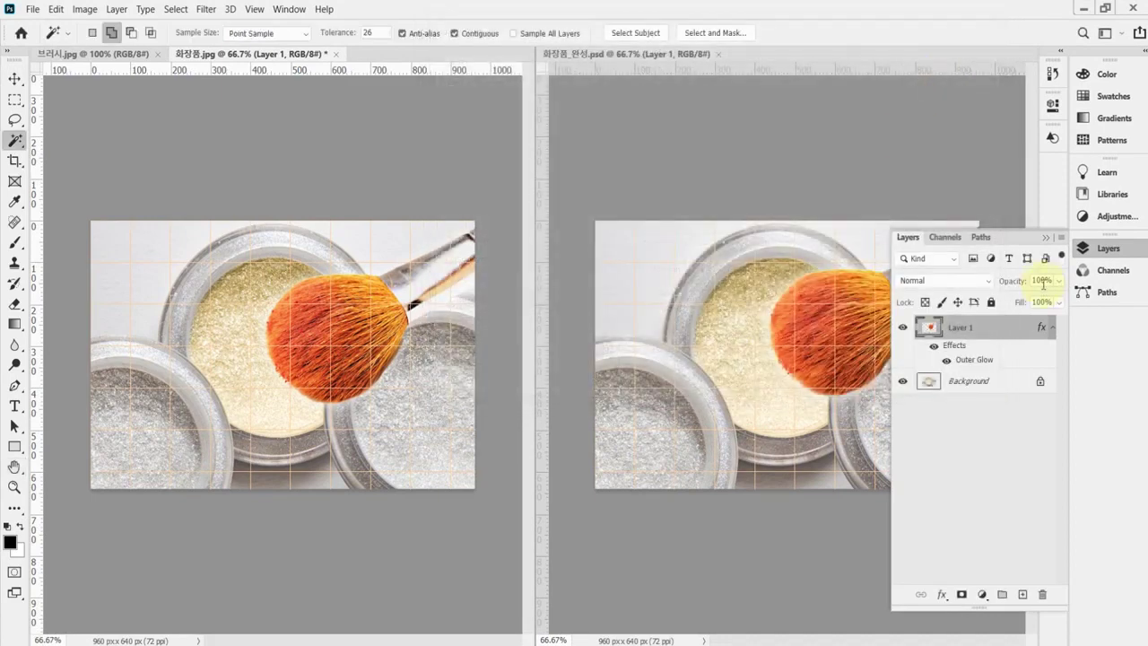
pyautogui.click(1123, 255)
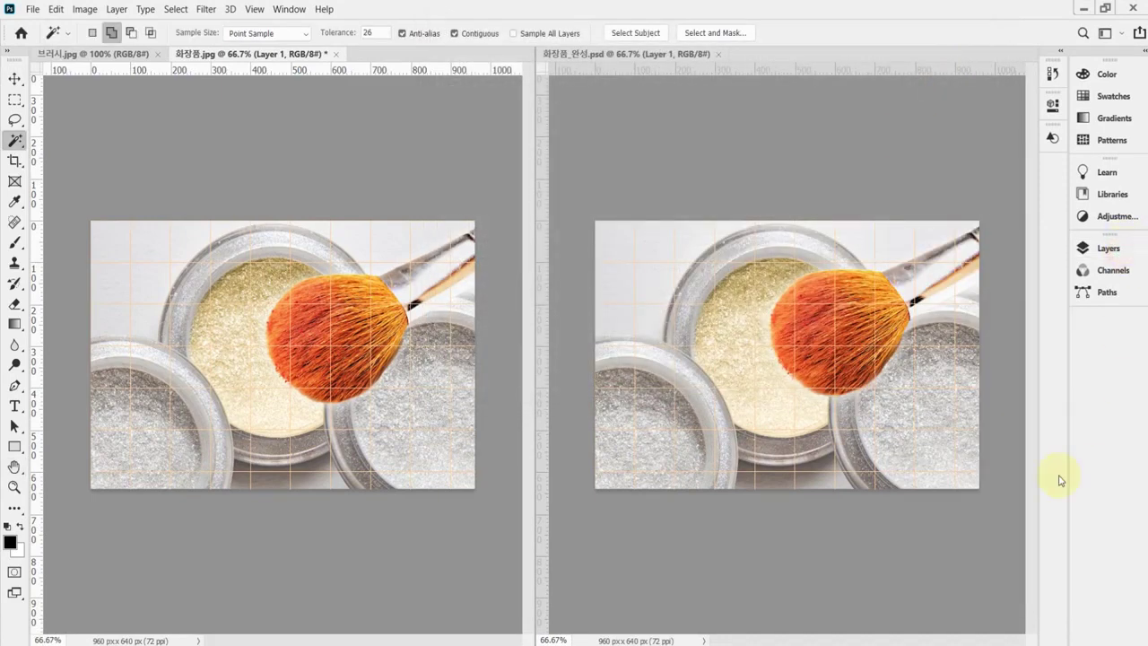
# Reopen Layer 1's Outer Glow settings and compare the brush with the preview off and on.
pyautogui.click(1100, 258)
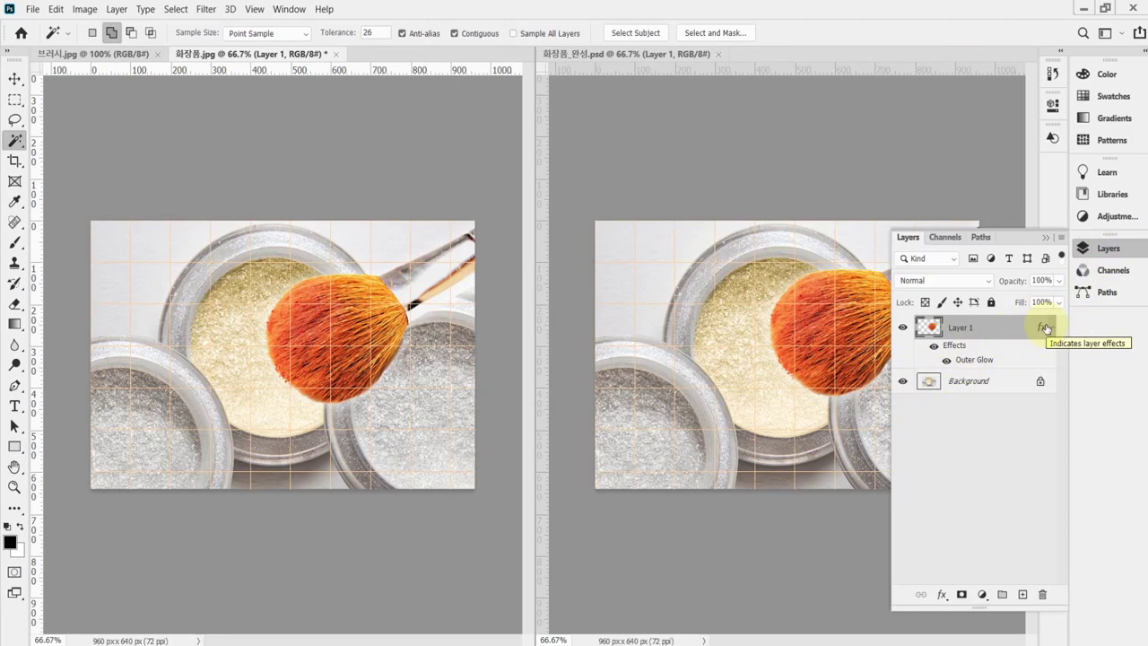
pyautogui.doubleClick(965, 361)
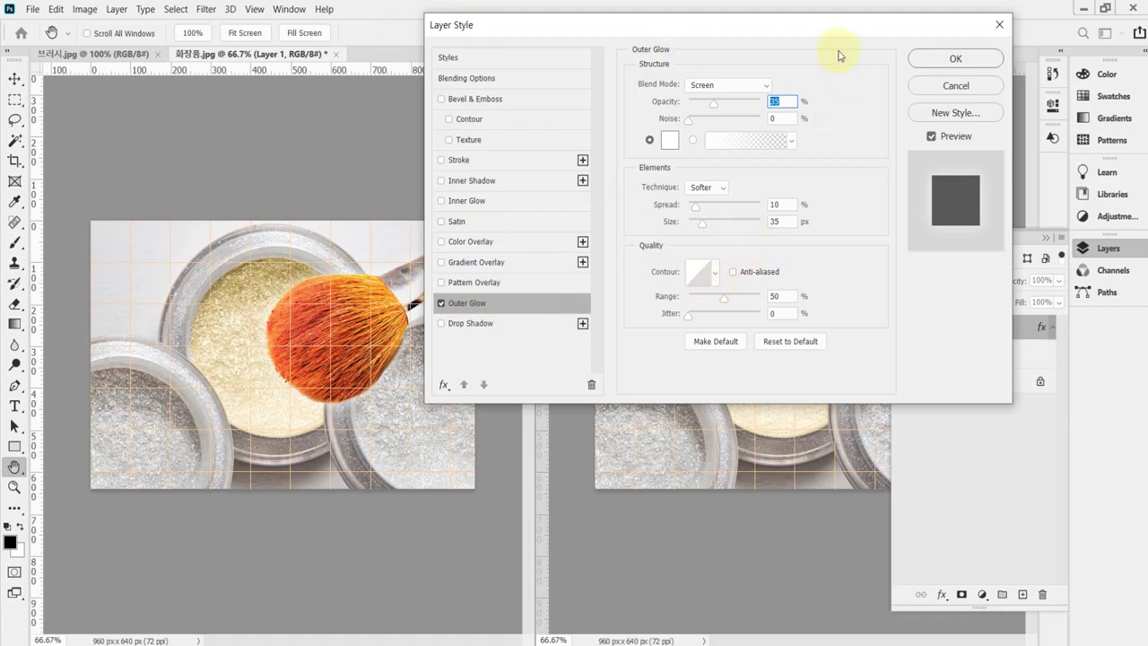
pyautogui.moveTo(820, 28); pyautogui.dragTo(860, 227)
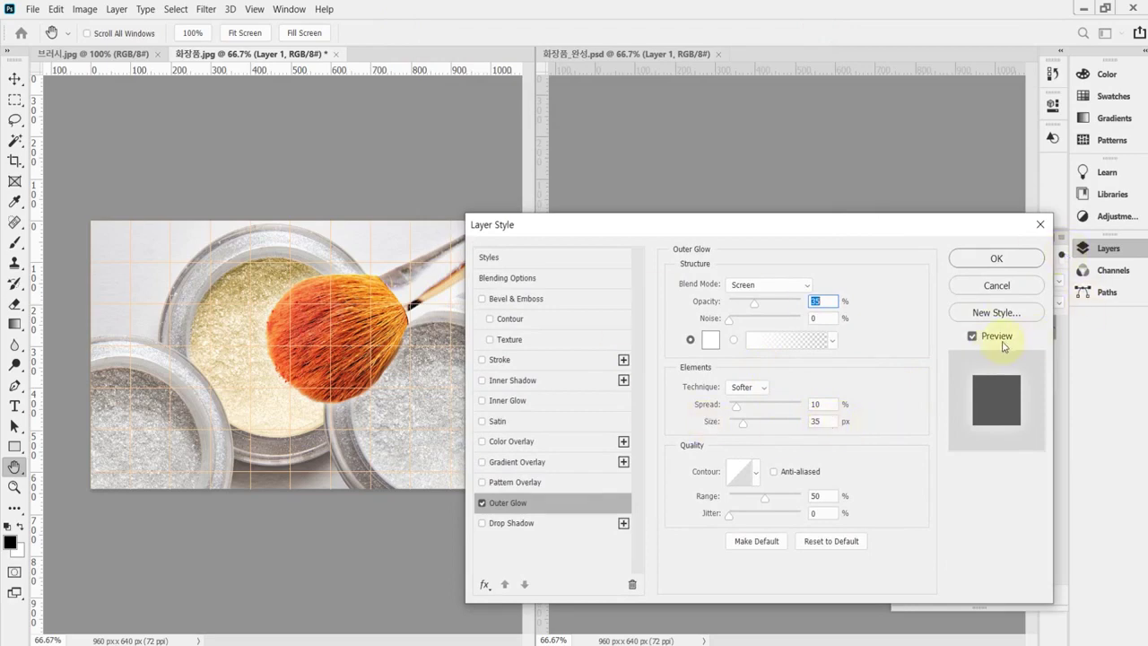
pyautogui.click(972, 337)
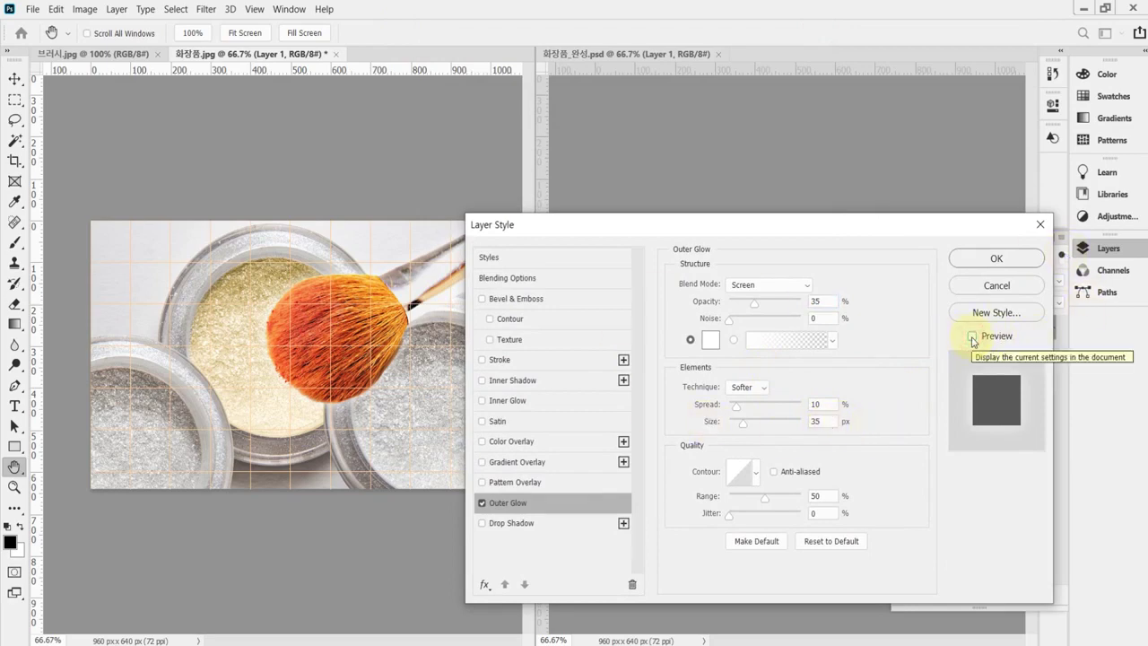
pyautogui.click(972, 337)
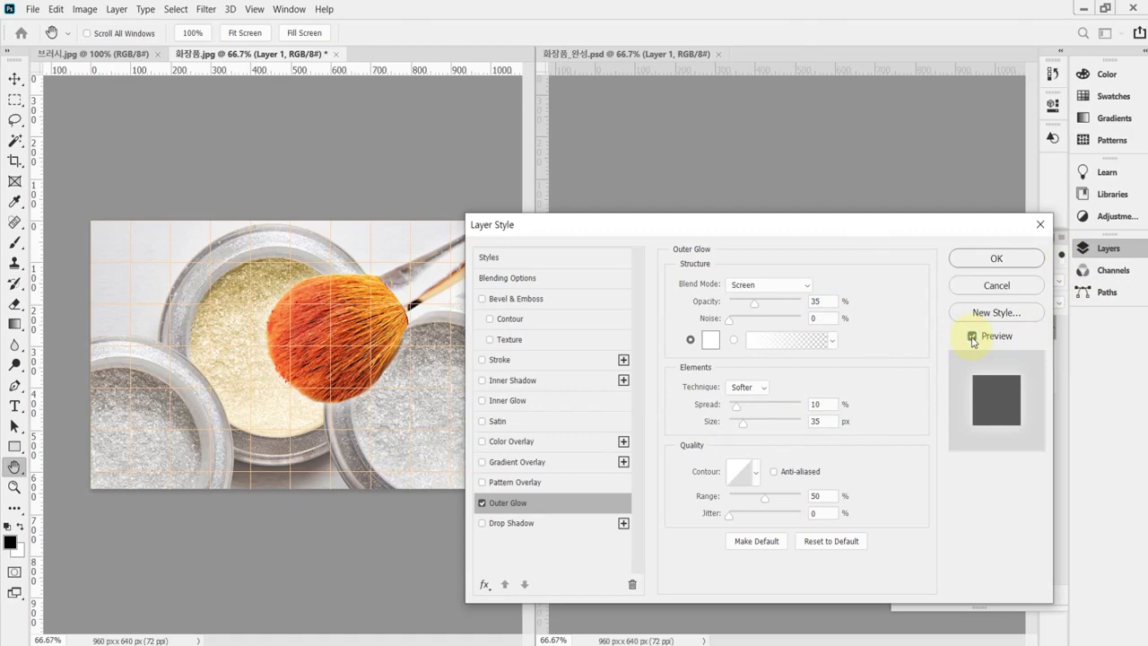
pyautogui.click(998, 258)
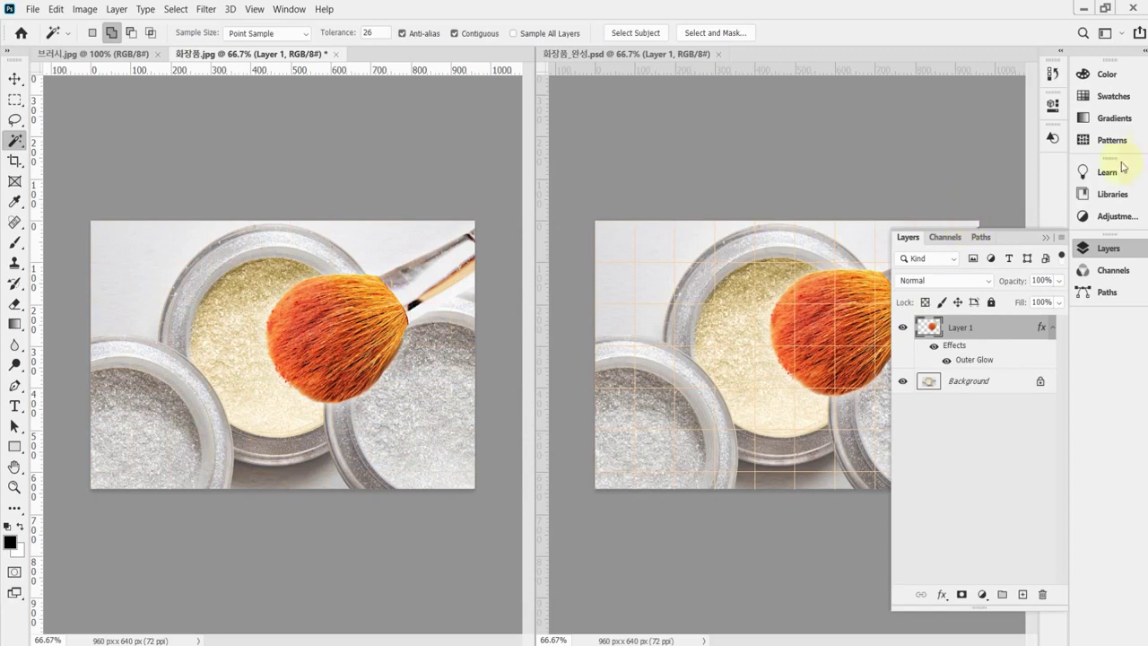
pyautogui.click(1108, 251)
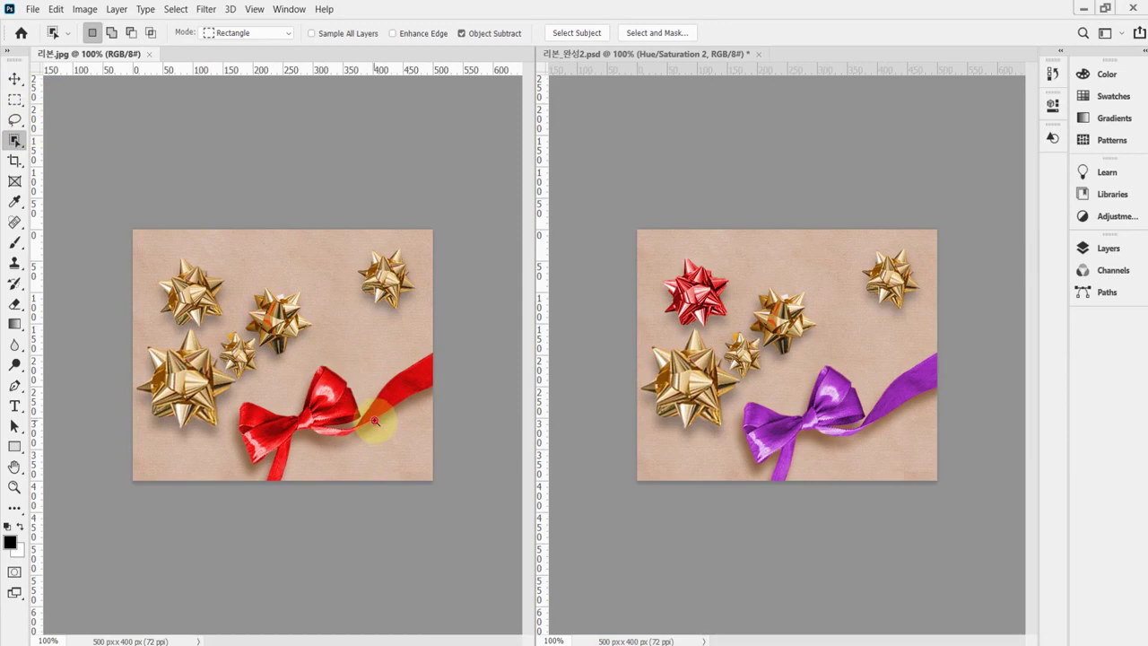
# Enlarge 리본.jpg to 200% and widen its document window beside the finished example.
pyautogui.scroll(1, 376, 418)
pyautogui.scroll(-1, 437, 403)
pyautogui.scroll(1, 372, 412)
pyautogui.scroll(-2, 428, 269)
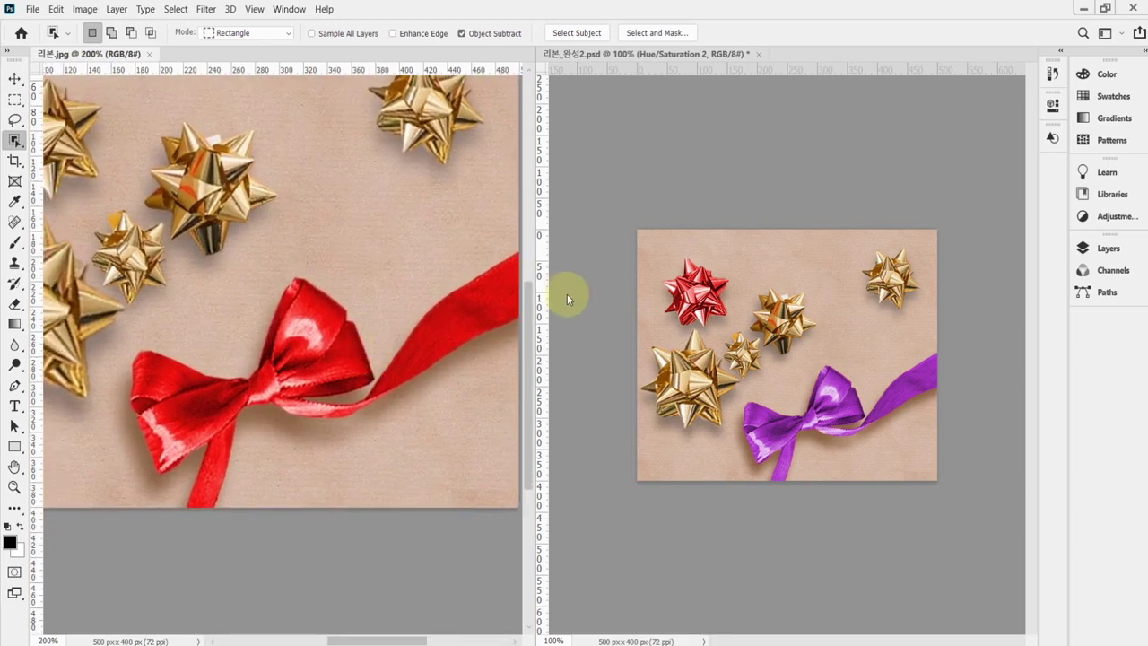
pyautogui.moveTo(535, 298); pyautogui.dragTo(731, 292)
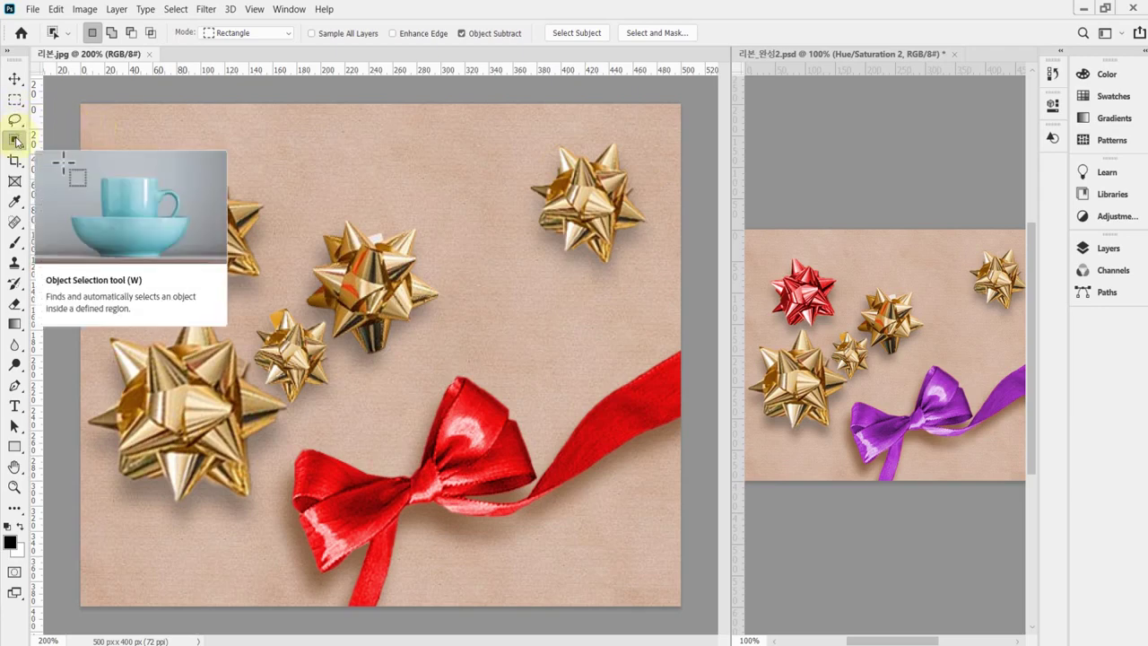
# Select the whole red ribbon bow and its tails with the Object Selection tool in Rectangle mode.
pyautogui.click(16, 142)
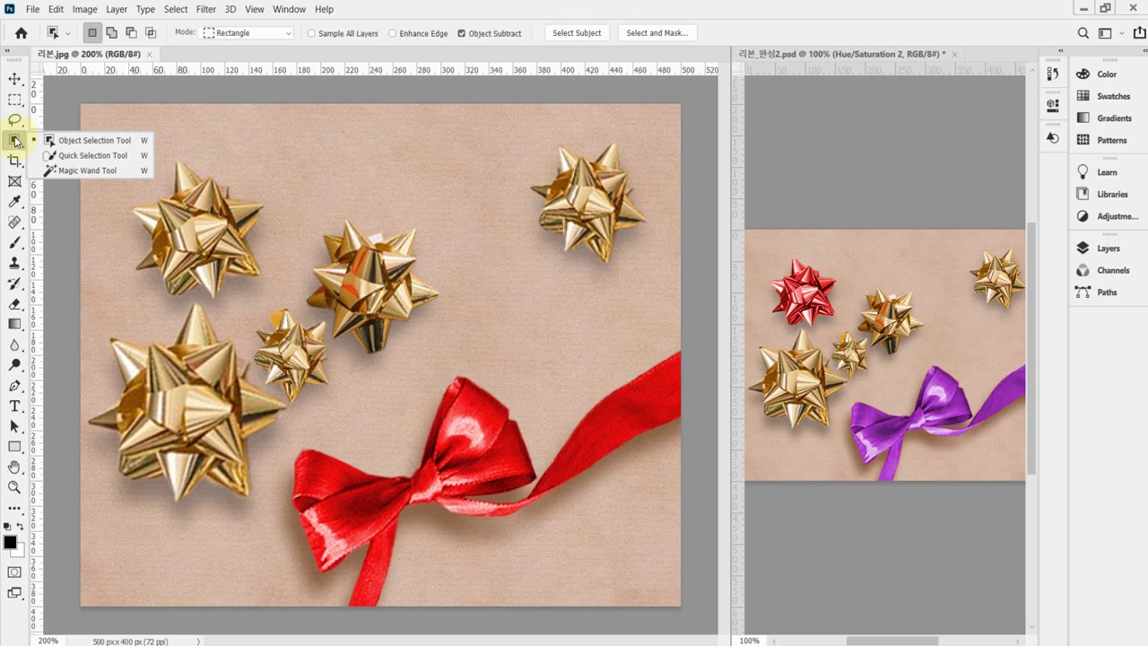
pyautogui.click(76, 143)
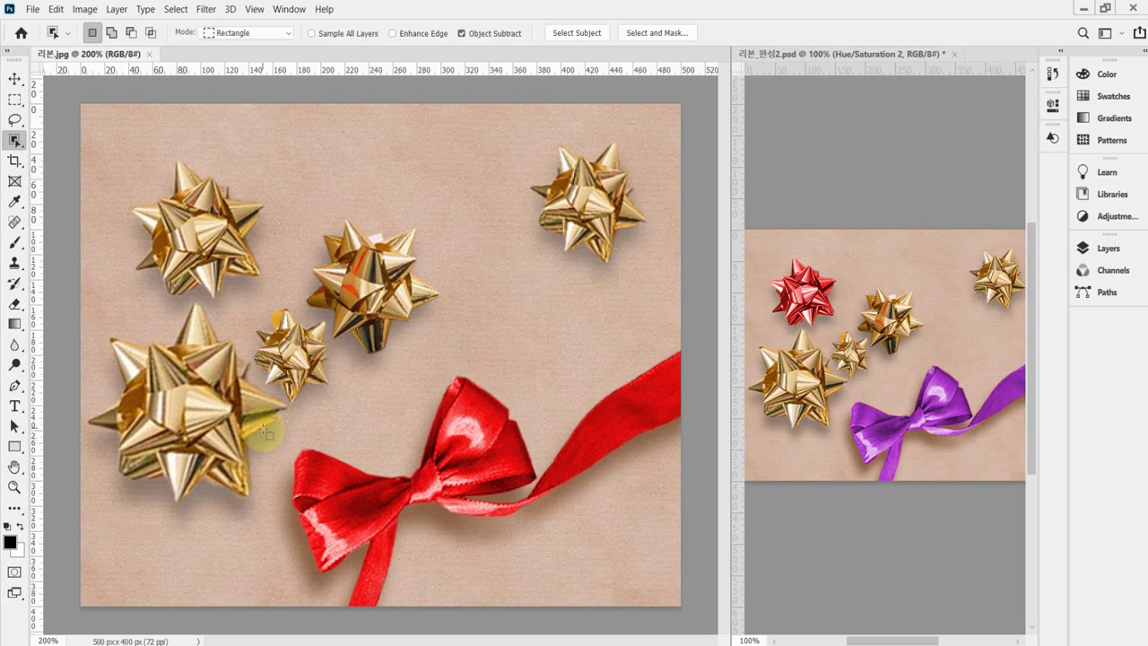
pyautogui.rightClick(65, 29)
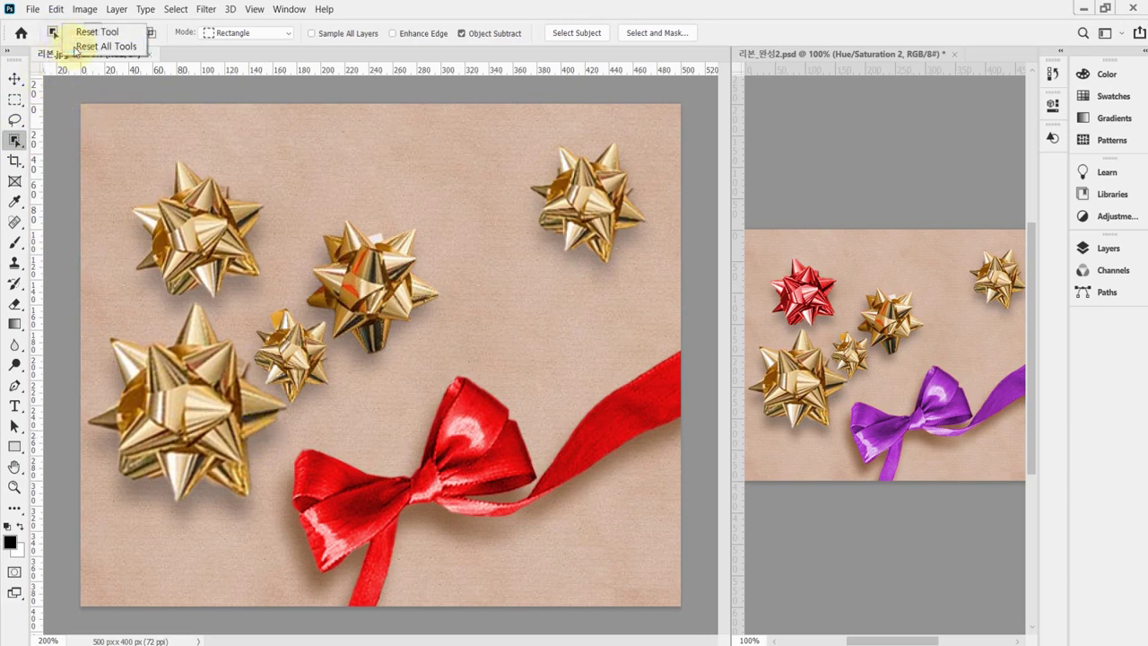
pyautogui.click(75, 51)
pyautogui.click(544, 251)
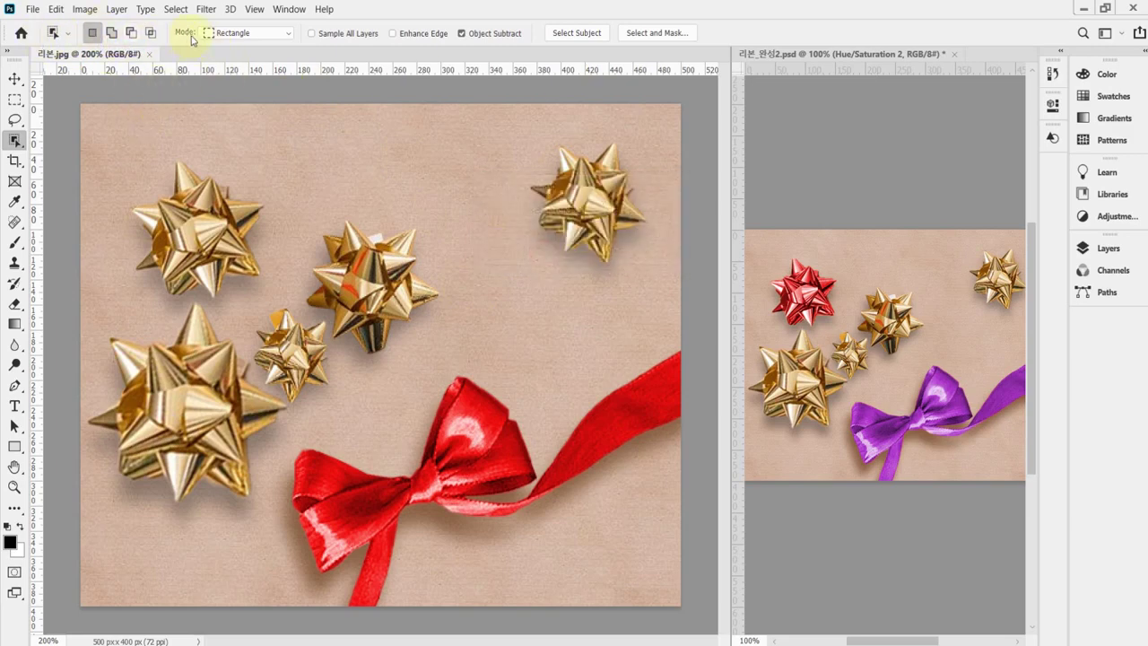
pyautogui.click(292, 34)
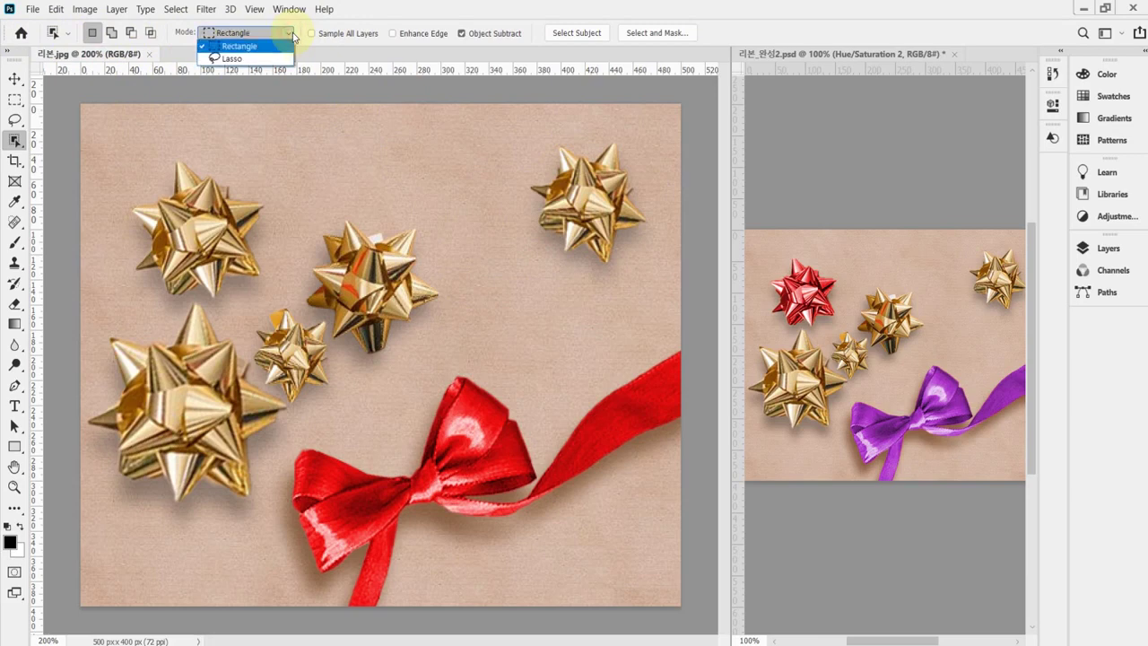
pyautogui.click(290, 36)
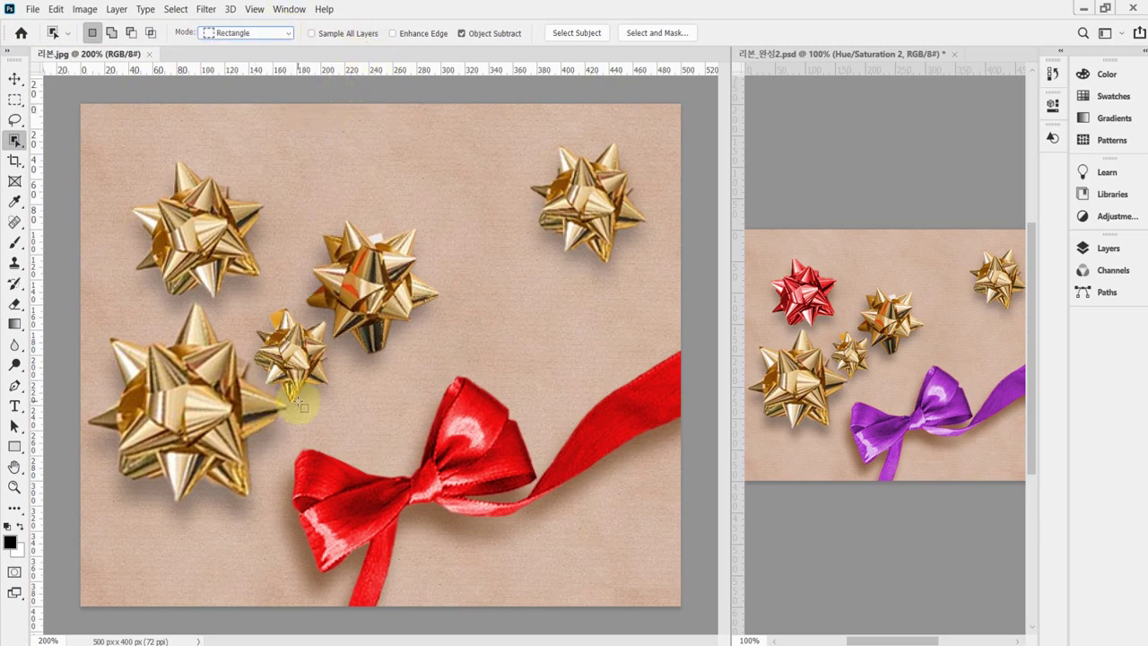
pyautogui.moveTo(280, 333); pyautogui.dragTo(691, 589)
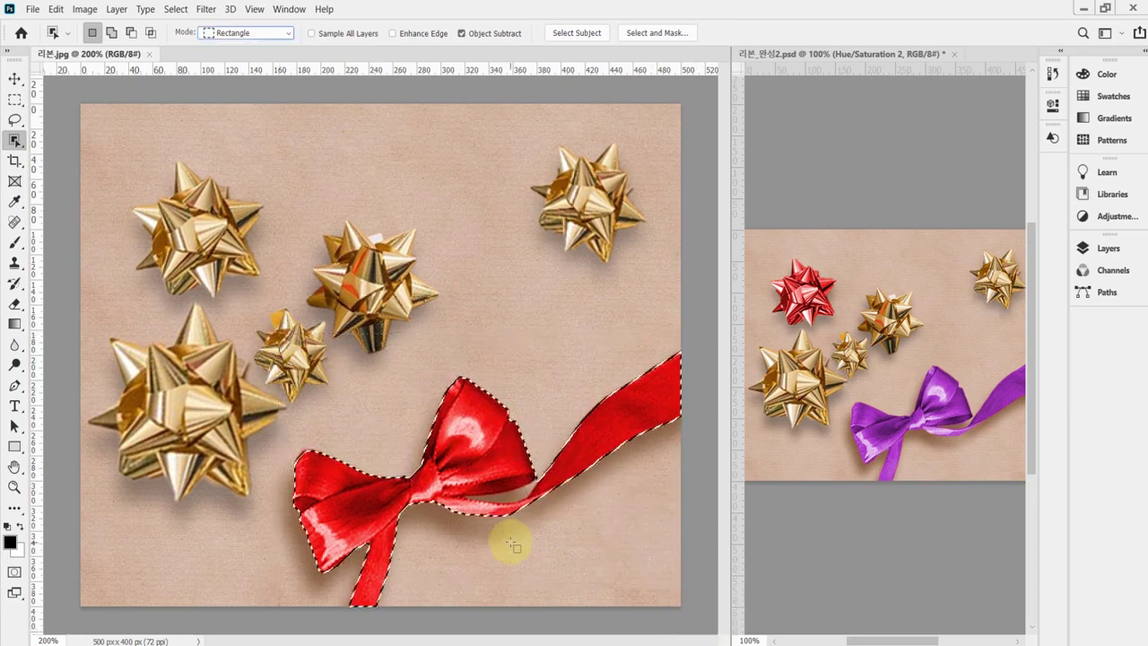
# Set up the Quick Selection tool to subtract from the ribbon selection with a brush size of 4.
pyautogui.scroll(2, 526, 494)
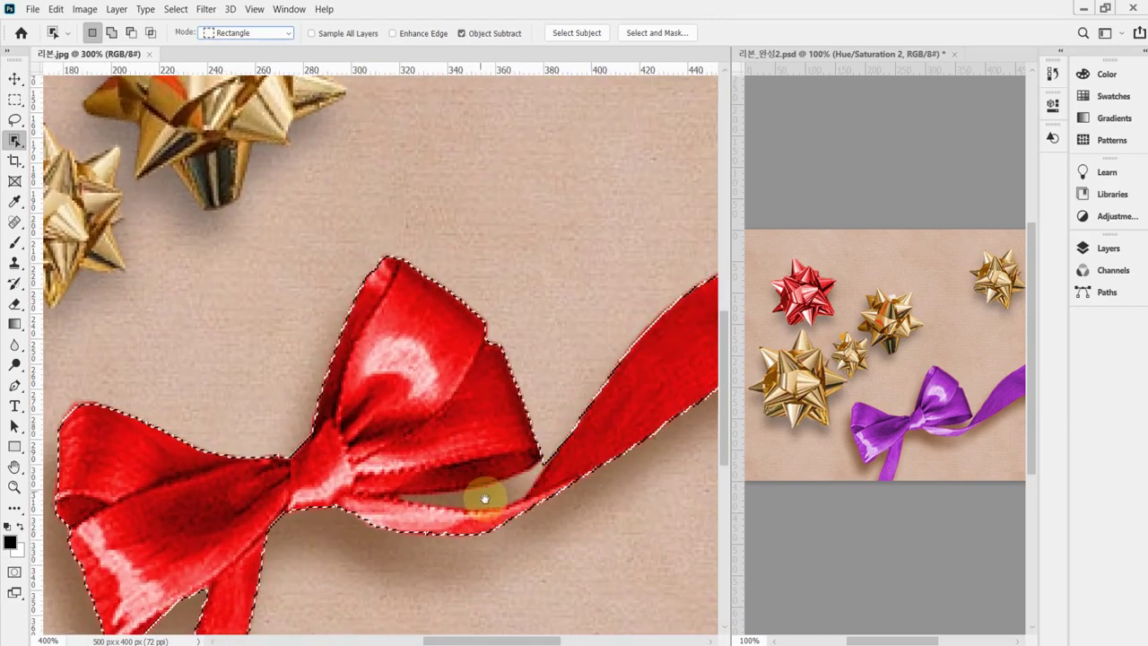
pyautogui.moveTo(484, 497); pyautogui.dragTo(494, 362)
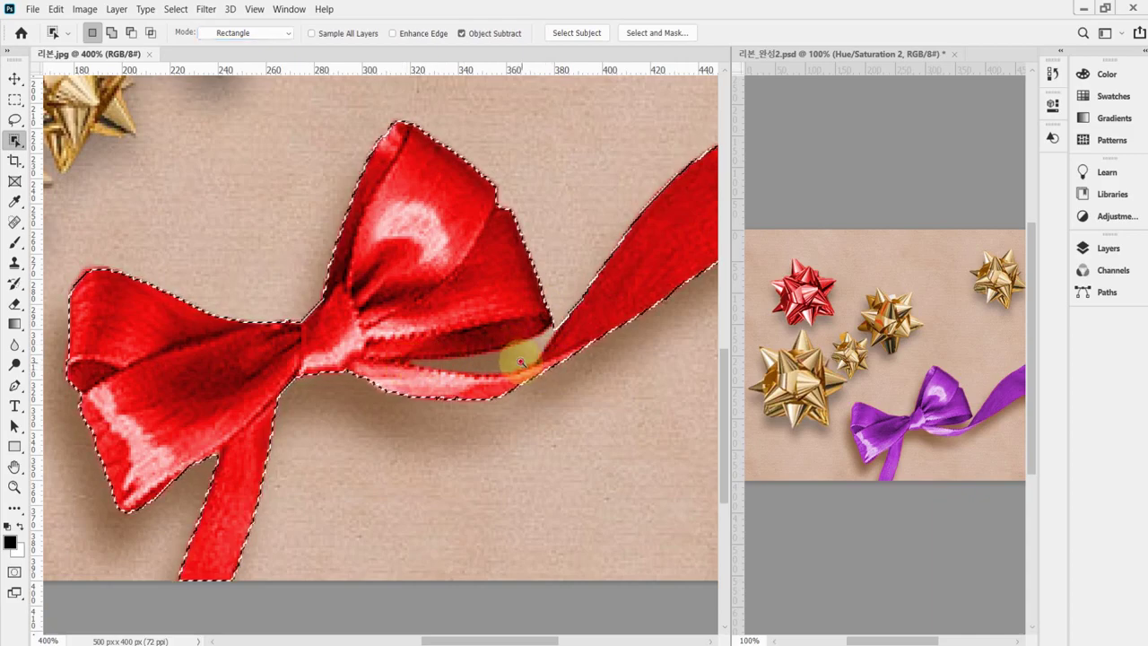
pyautogui.moveTo(520, 362); pyautogui.dragTo(536, 415)
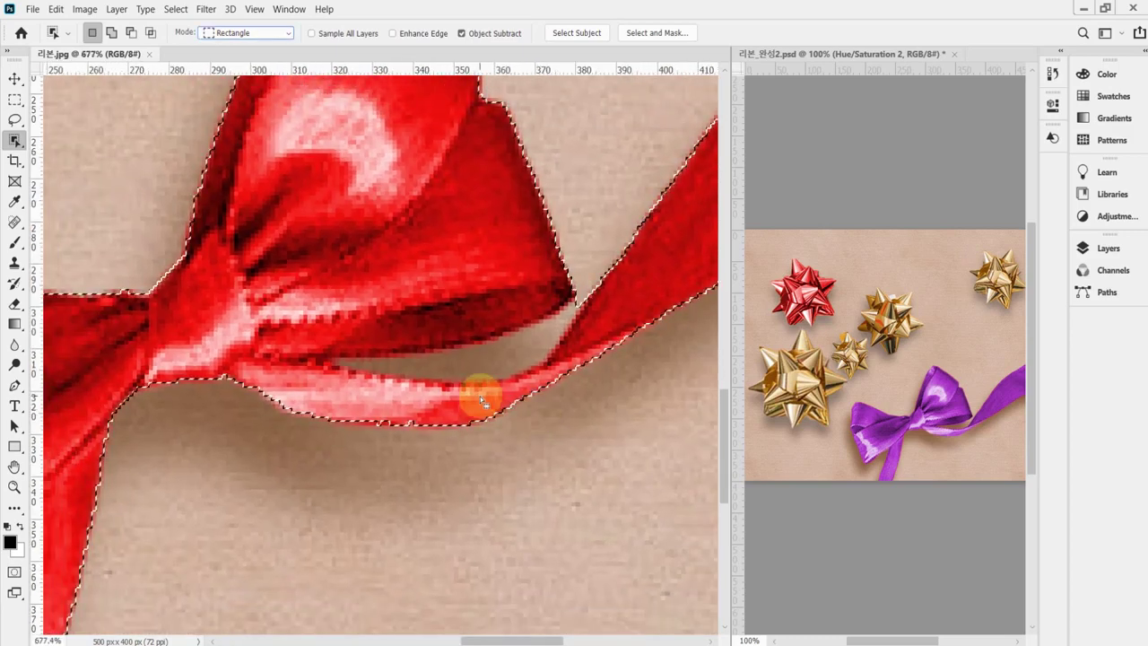
pyautogui.rightClick(14, 140)
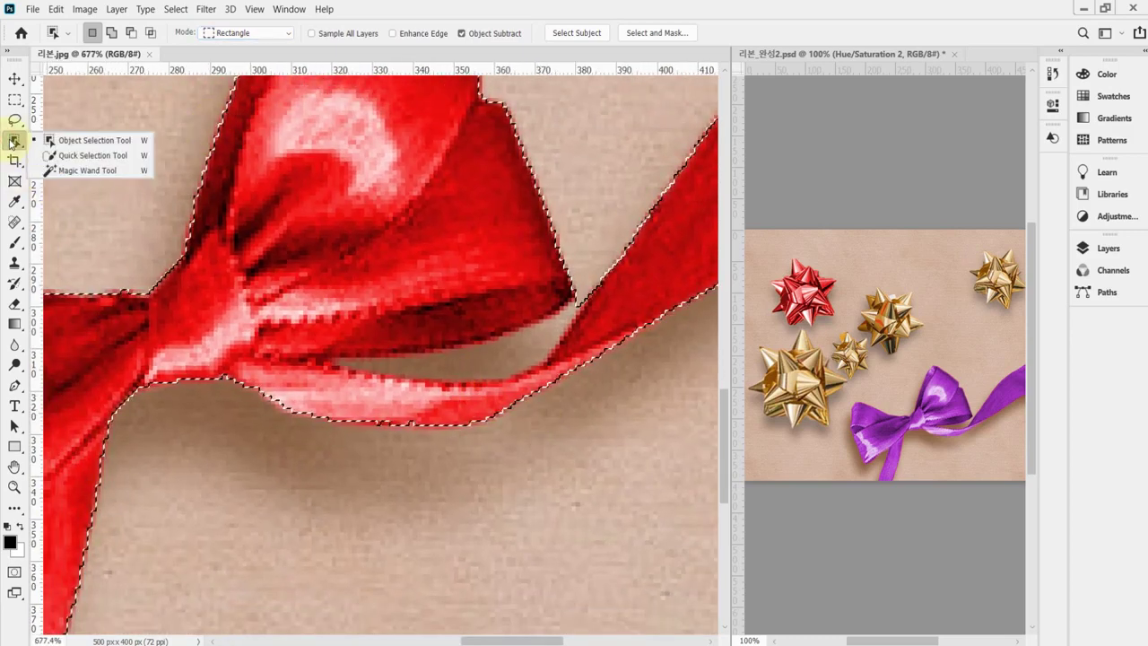
pyautogui.click(91, 158)
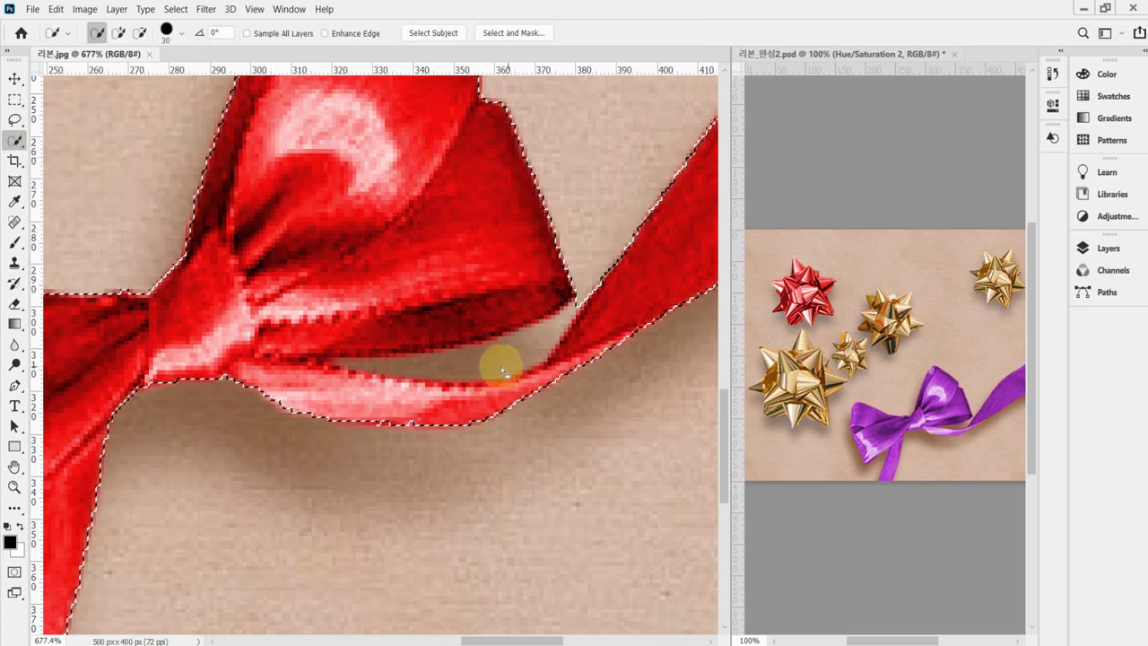
pyautogui.press('[')
pyautogui.press('[')
pyautogui.press('[')
pyautogui.press('[')
pyautogui.press('[')
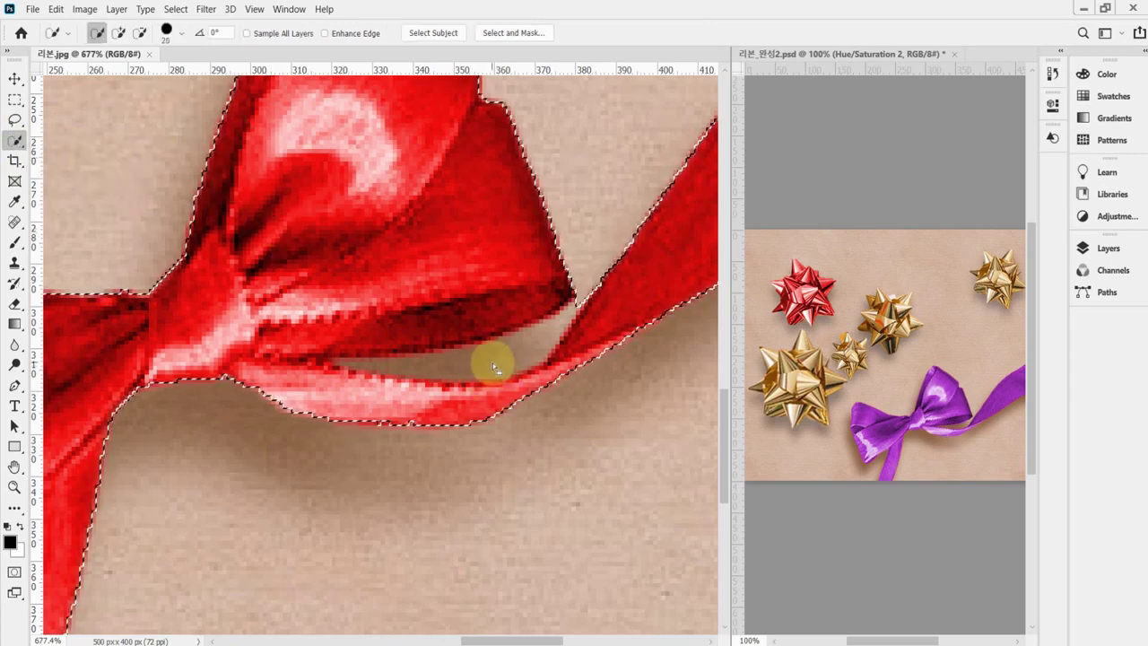
pyautogui.click(139, 34)
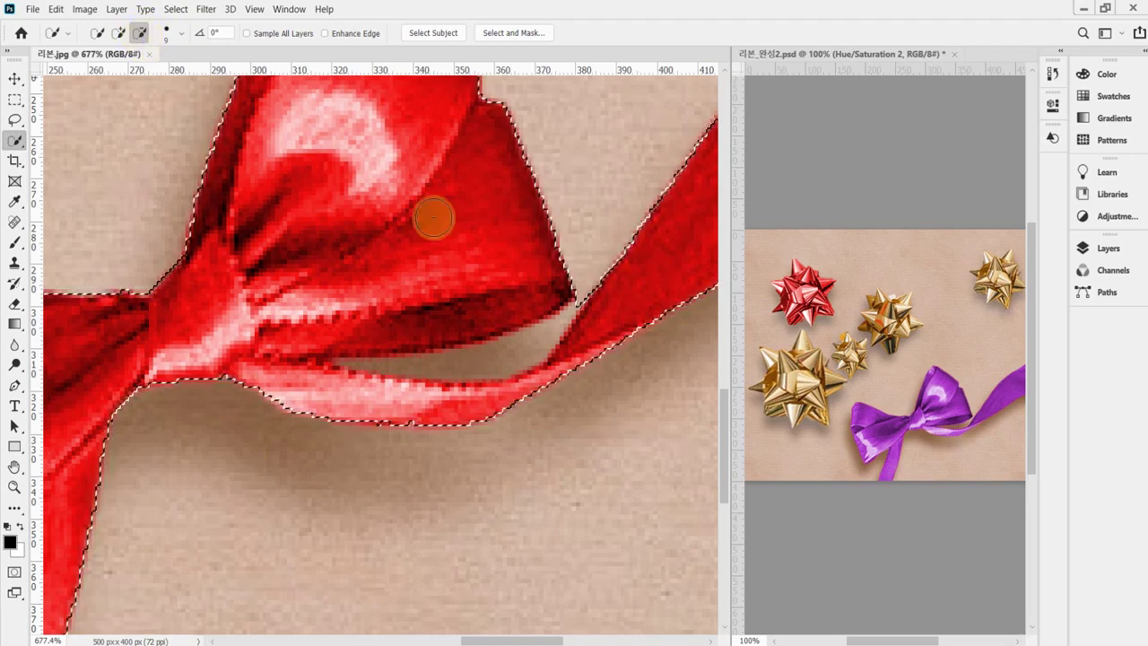
pyautogui.press('[')
pyautogui.press('[')
pyautogui.press('[')
pyautogui.press('[')
pyautogui.press('[')
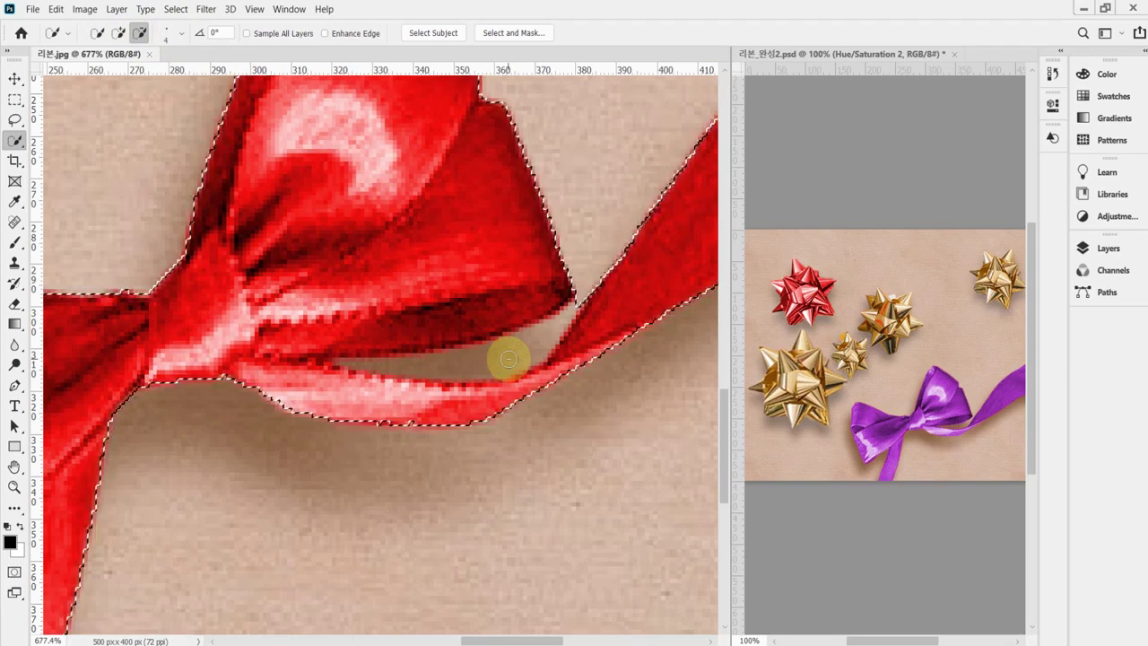
# Subtract the beige background gap between the bow's lower loop and the ribbon tail from the selection, using a finer brush.
pyautogui.press('alt')
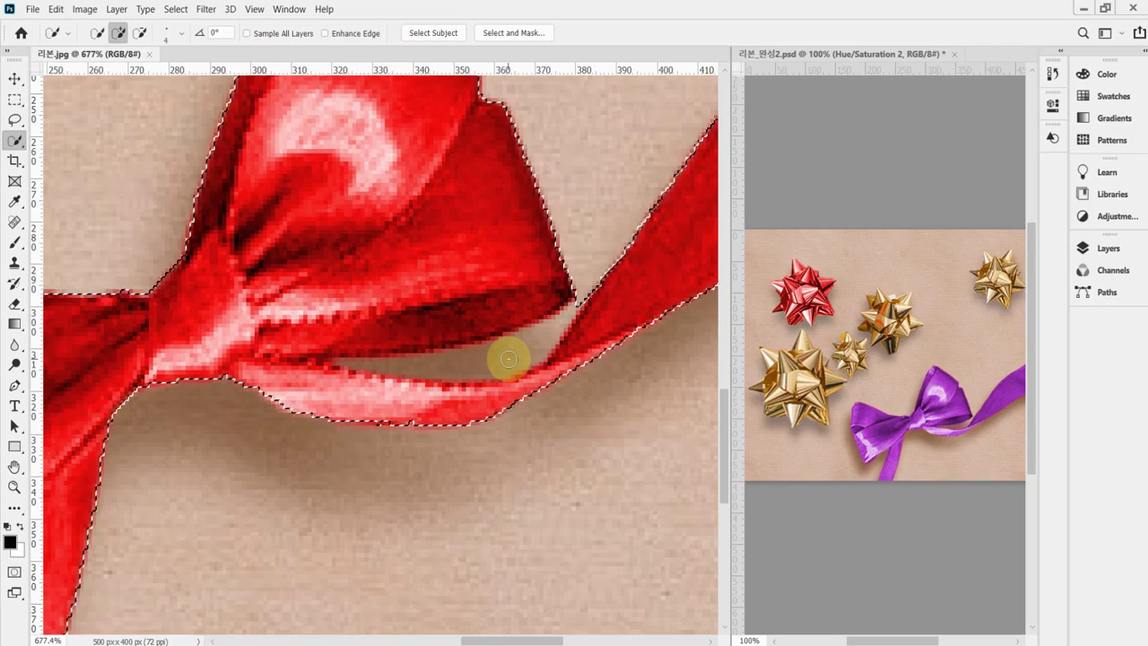
pyautogui.click(473, 253)
pyautogui.press('alt')
pyautogui.moveTo(474, 253); pyautogui.dragTo(455, 392)
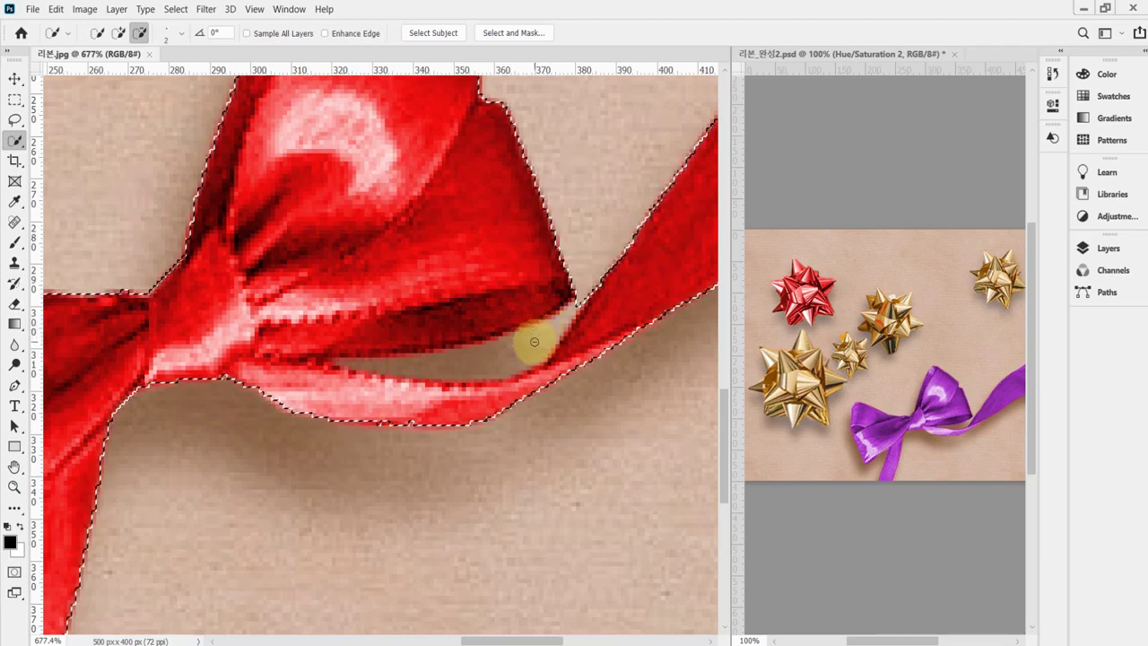
pyautogui.moveTo(520, 349); pyautogui.dragTo(474, 359)
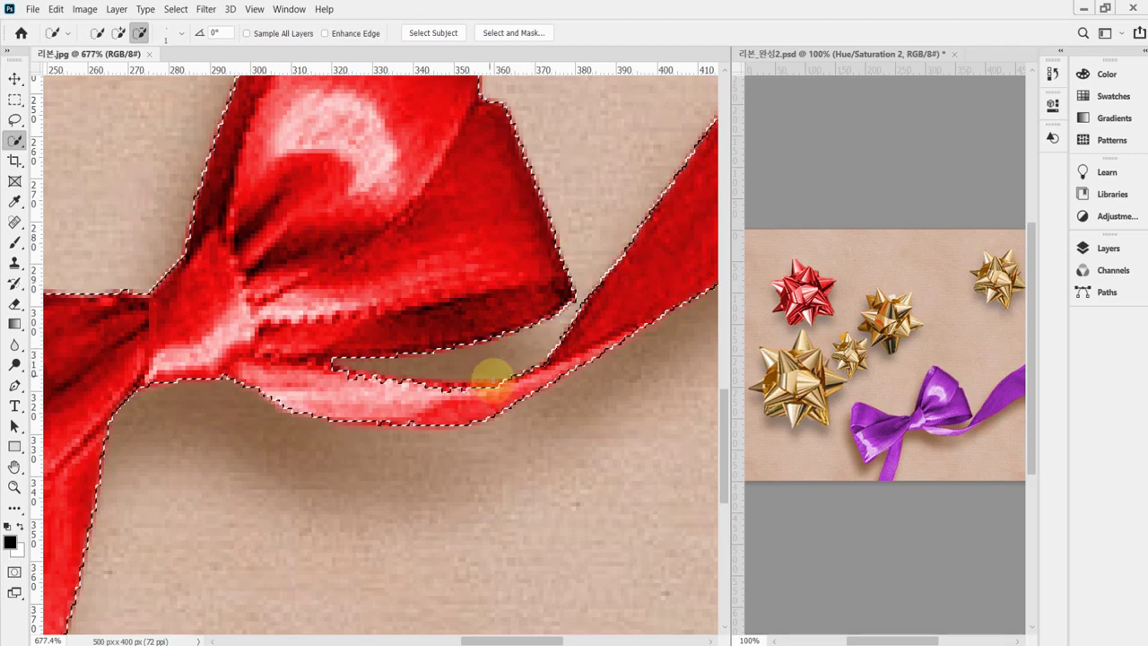
# Refine the selection along the ribbon strip below the gap by adding and subtracting with a brush size of 1.
pyautogui.moveTo(493, 382)
pyautogui.mouseDown()
pyautogui.moveTo(480, 395)
pyautogui.moveTo(384, 380)
pyautogui.moveTo(499, 400)
pyautogui.mouseUp()
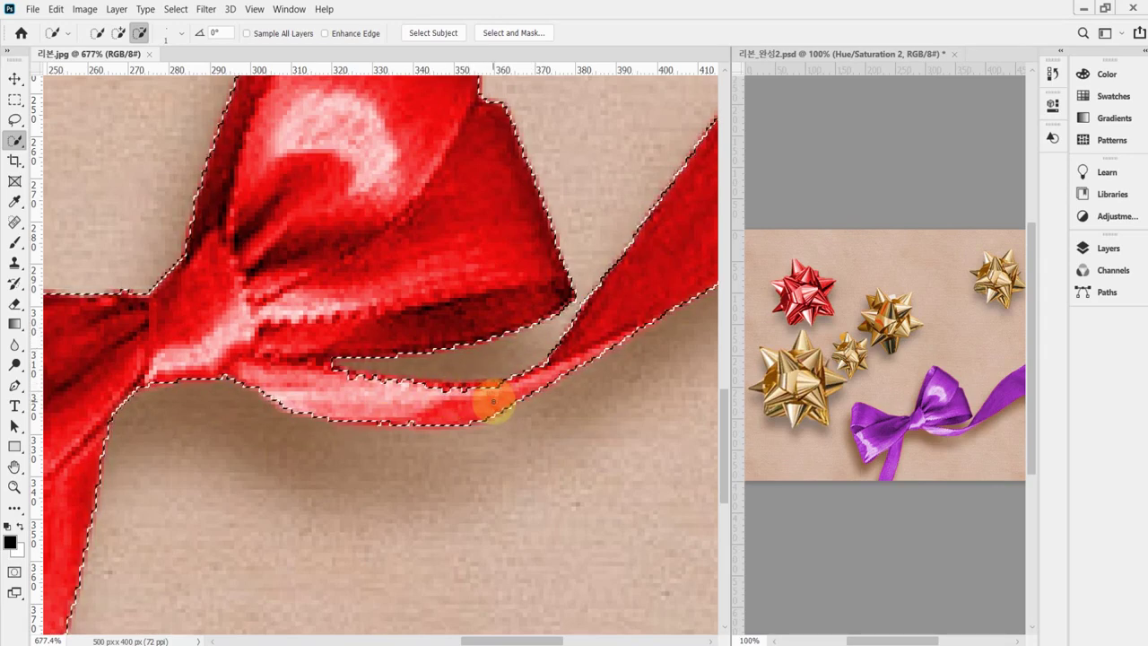
pyautogui.moveTo(439, 411)
pyautogui.mouseDown()
pyautogui.moveTo(420, 391)
pyautogui.moveTo(432, 391)
pyautogui.mouseUp()
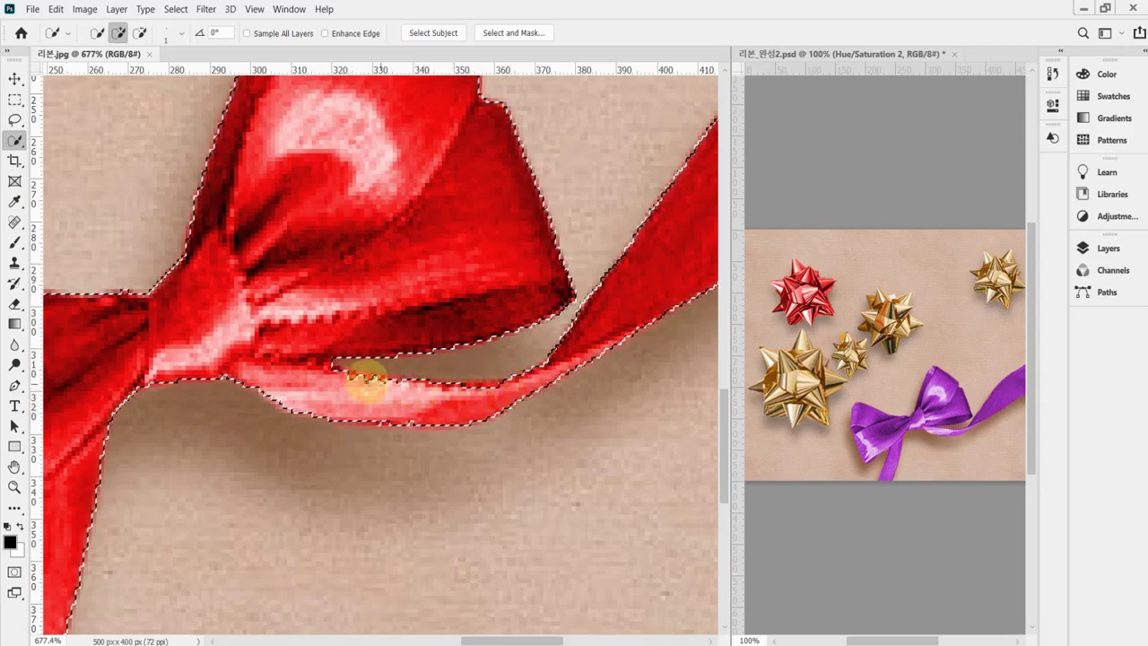
pyautogui.moveTo(344, 373); pyautogui.dragTo(375, 383)
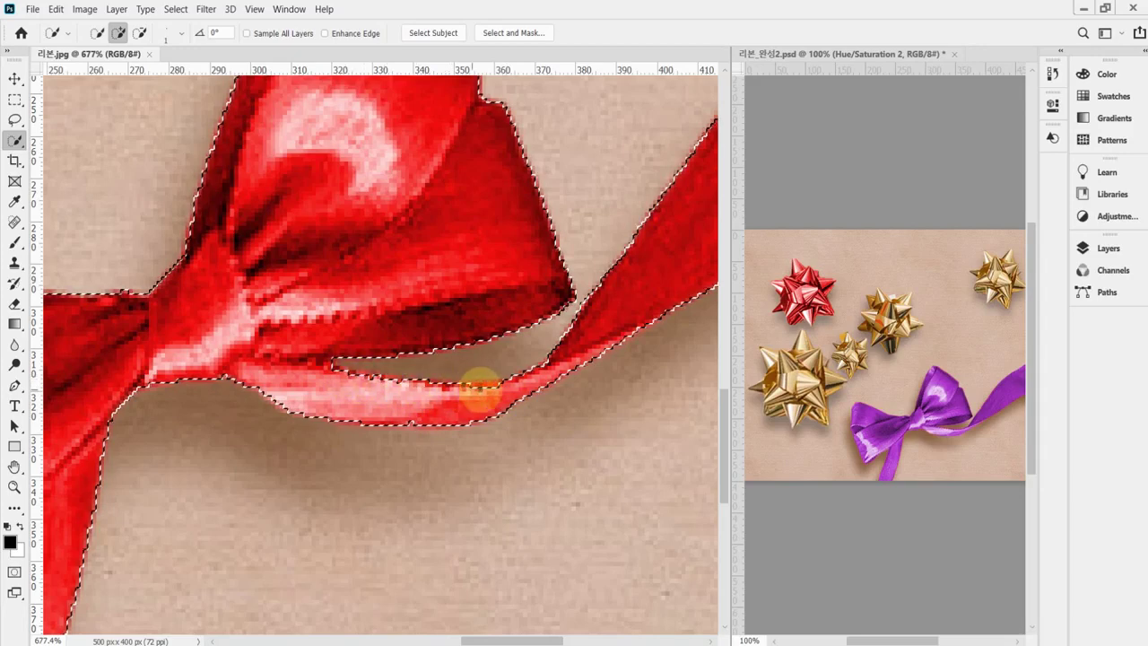
pyautogui.moveTo(508, 391)
pyautogui.mouseDown()
pyautogui.moveTo(348, 377)
pyautogui.moveTo(382, 384)
pyautogui.moveTo(420, 418)
pyautogui.moveTo(355, 430)
pyautogui.moveTo(469, 410)
pyautogui.moveTo(530, 359)
pyautogui.moveTo(282, 397)
pyautogui.moveTo(415, 397)
pyautogui.moveTo(436, 472)
pyautogui.moveTo(415, 297)
pyautogui.moveTo(423, 257)
pyautogui.moveTo(435, 538)
pyautogui.moveTo(431, 243)
pyautogui.moveTo(449, 355)
pyautogui.moveTo(430, 248)
pyautogui.moveTo(436, 197)
pyautogui.moveTo(488, 293)
pyautogui.mouseUp()
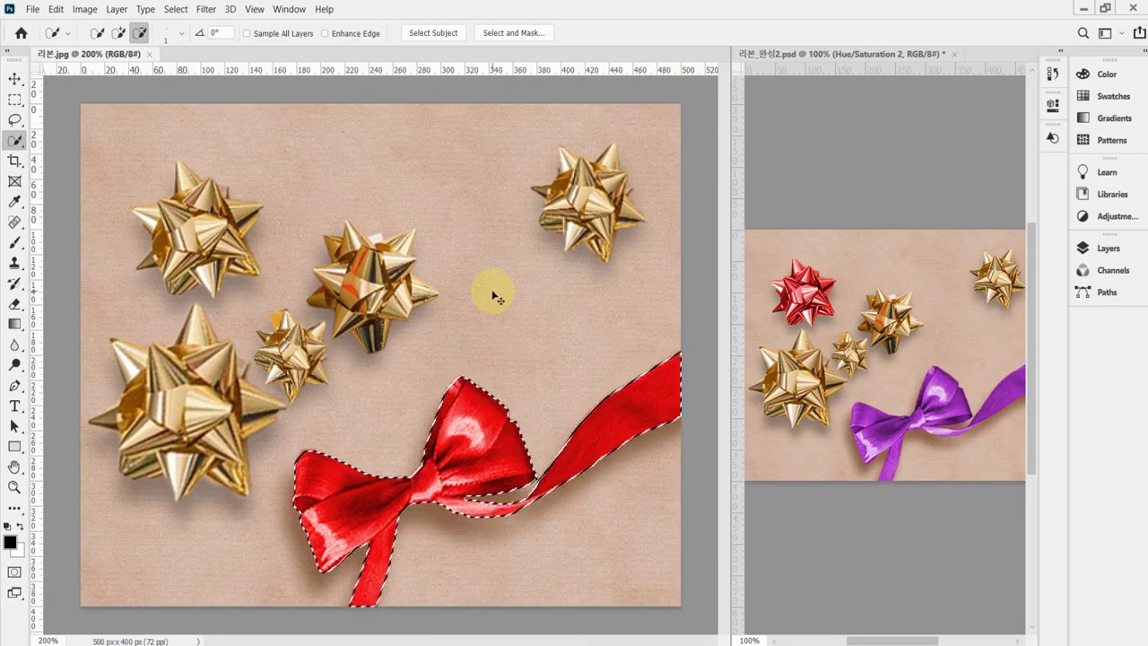
# Copy the selected ribbon onto a new layer and hide the Background layer to inspect the cutout and its gap.
pyautogui.hotkey('ctrl', 'j')
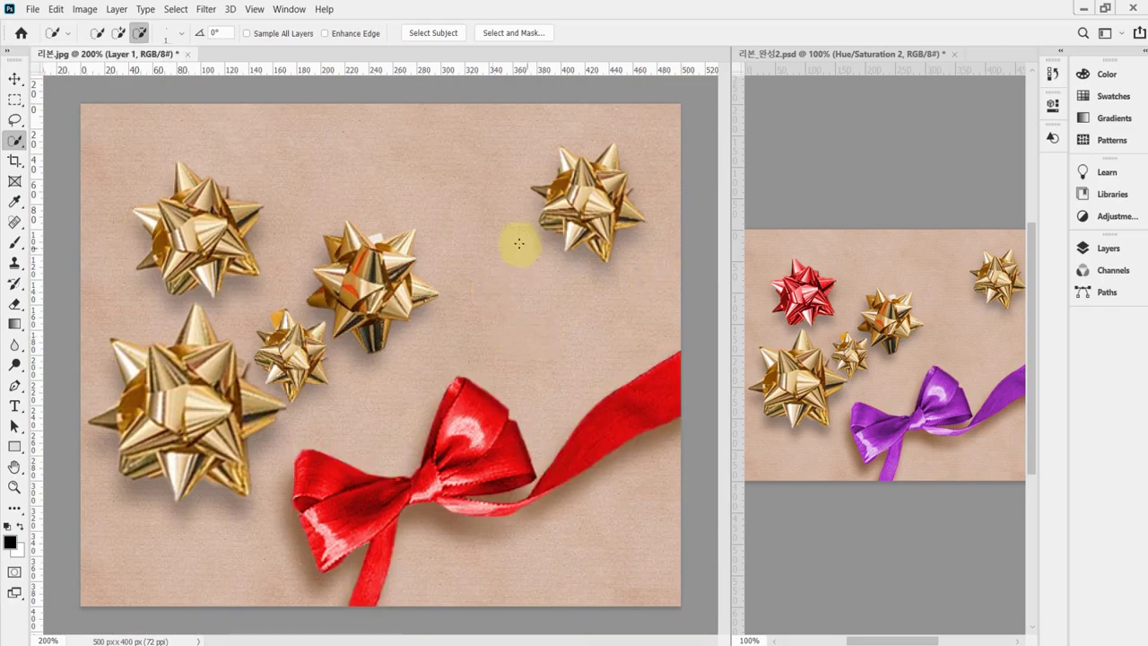
pyautogui.click(1096, 256)
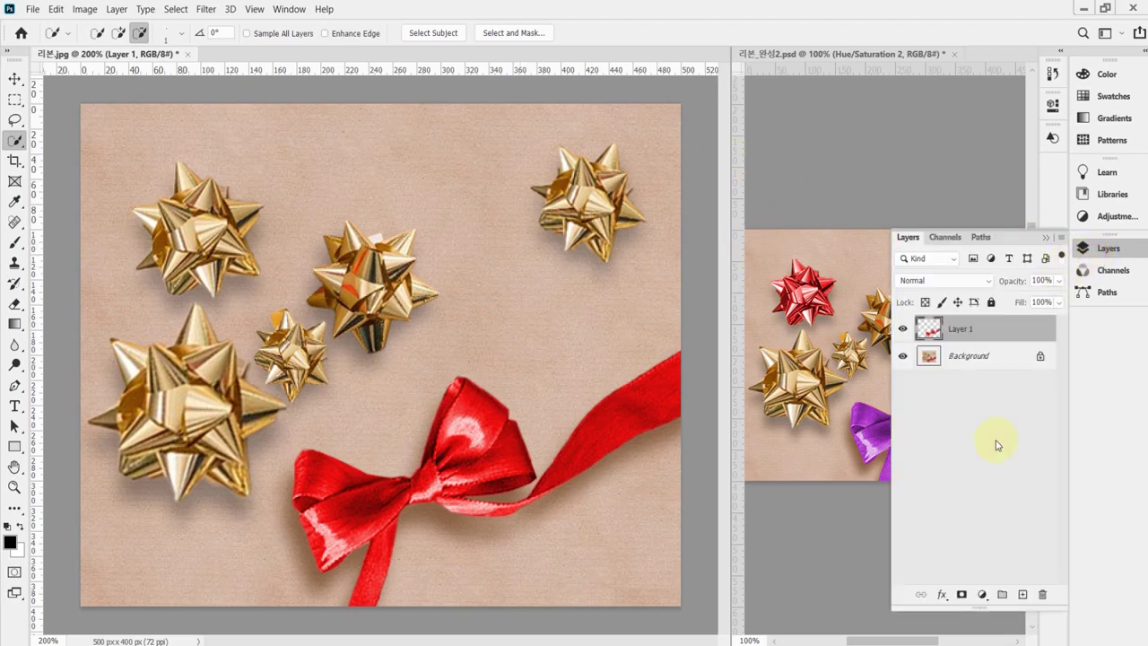
pyautogui.click(901, 359)
pyautogui.click(901, 361)
pyautogui.click(902, 358)
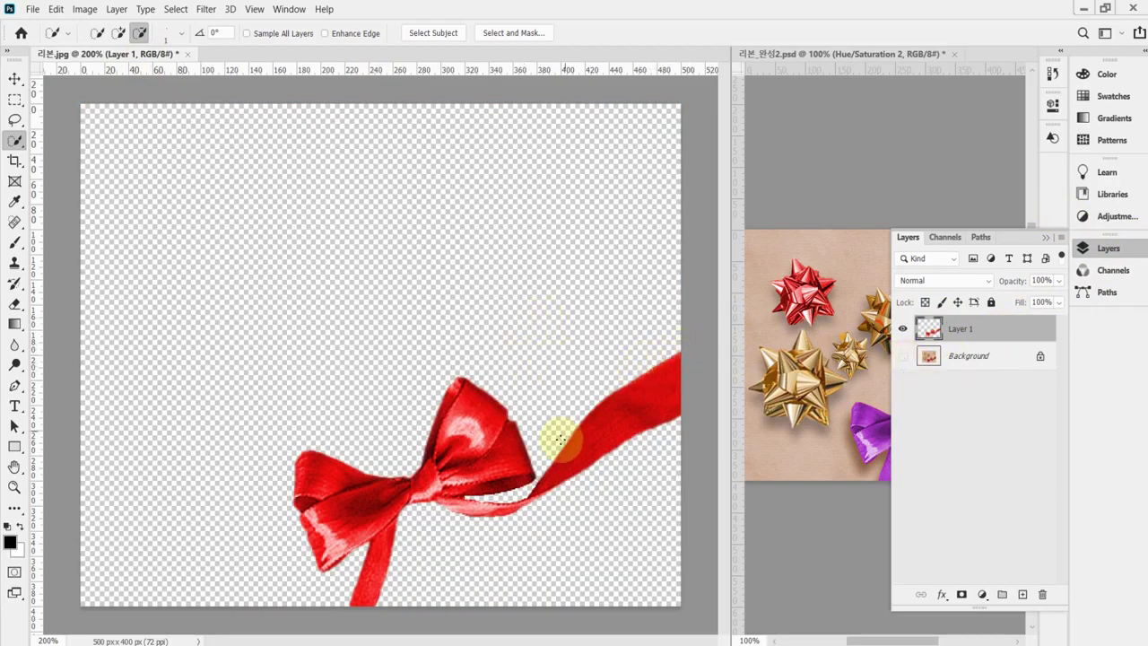
pyautogui.click(484, 485)
pyautogui.moveTo(484, 485)
pyautogui.mouseDown()
pyautogui.moveTo(499, 481)
pyautogui.moveTo(489, 475)
pyautogui.mouseUp()
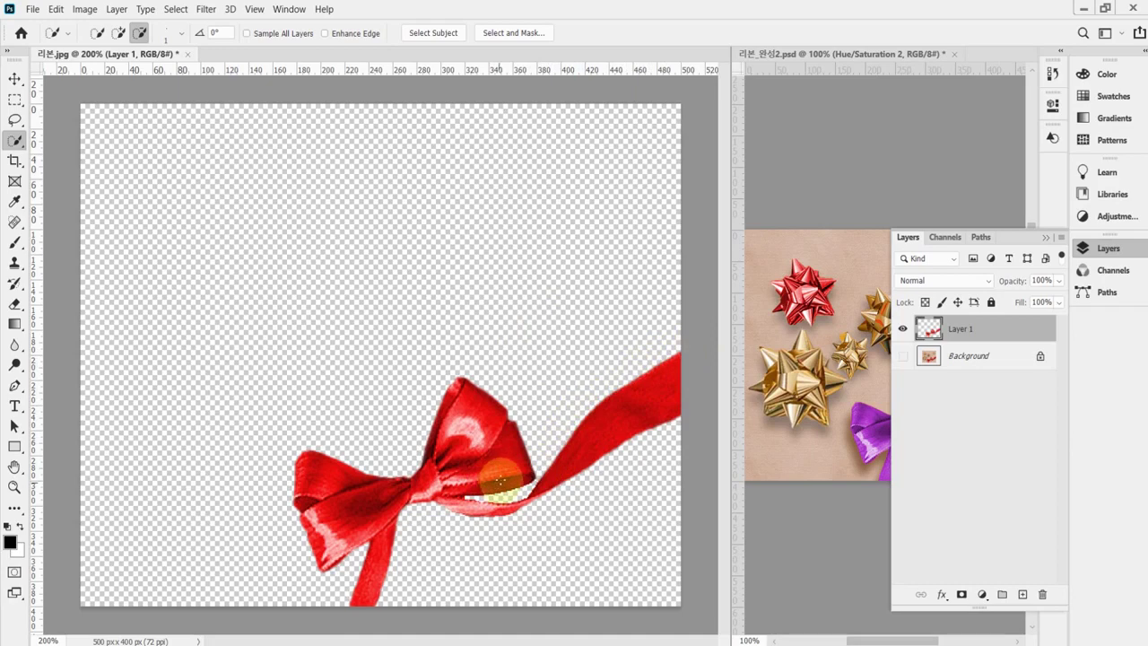
# Load the ribbon on Layer 1 as a selection and show the Background layer again.
pyautogui.keyDown('ctrl'); pyautogui.click(929, 329); pyautogui.keyUp('ctrl')
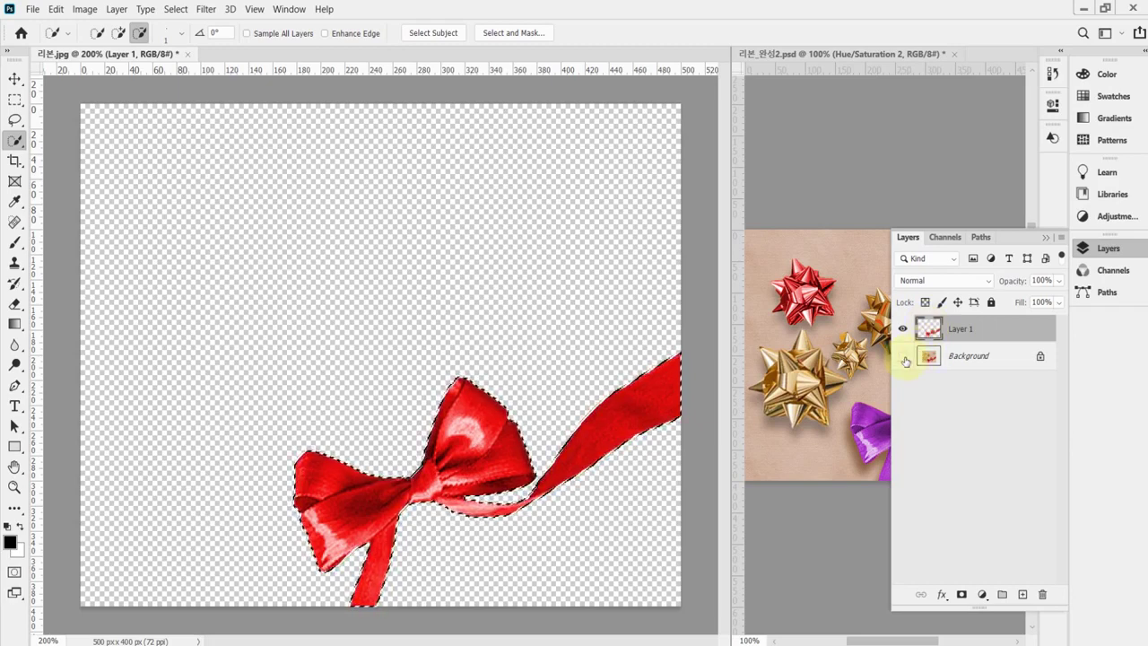
pyautogui.click(903, 356)
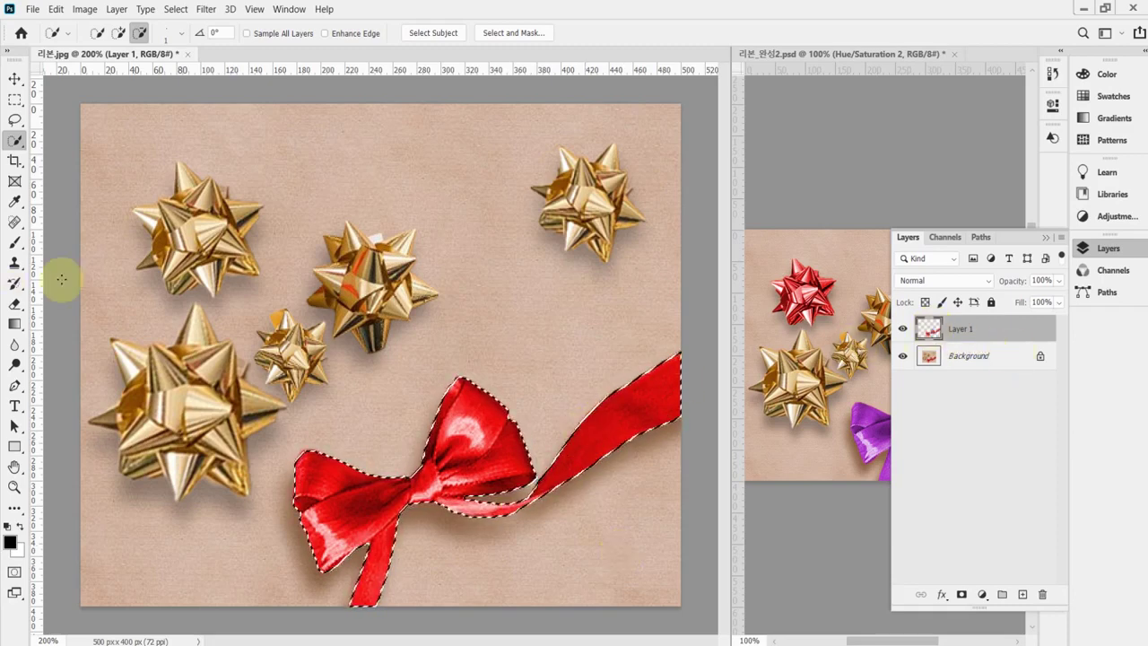
# Try a green recolour of the selected ribbon with Hue/Saturation at hue +142, saturation +16 and lightness -39, and reset the values.
pyautogui.click(84, 9)
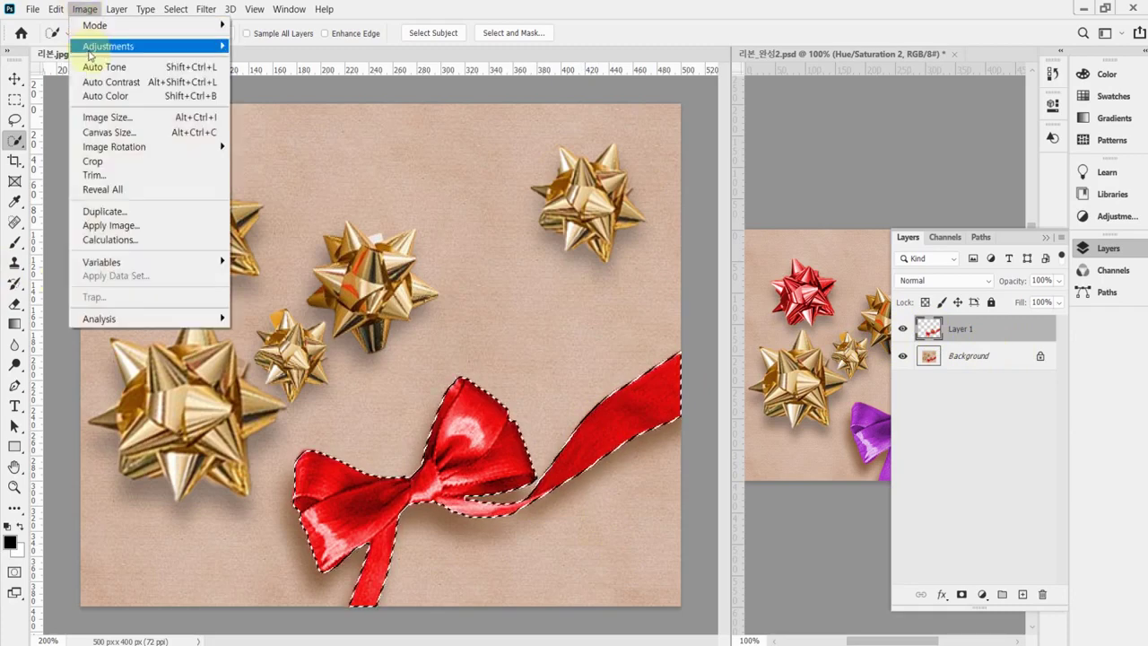
pyautogui.moveTo(88, 50)
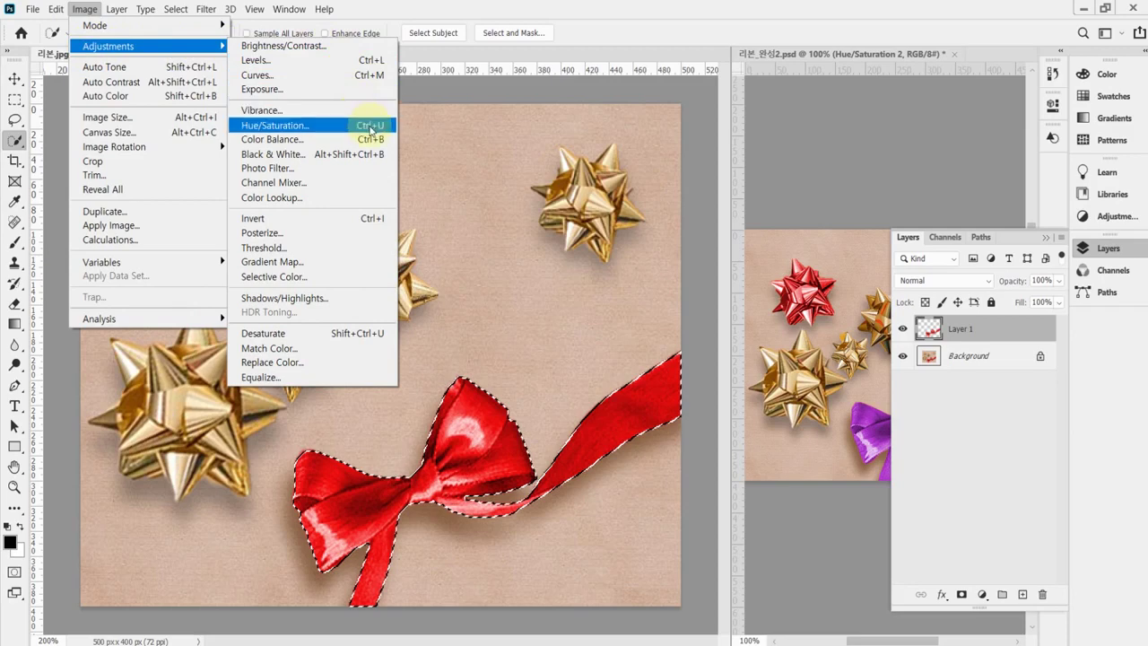
pyautogui.click(277, 128)
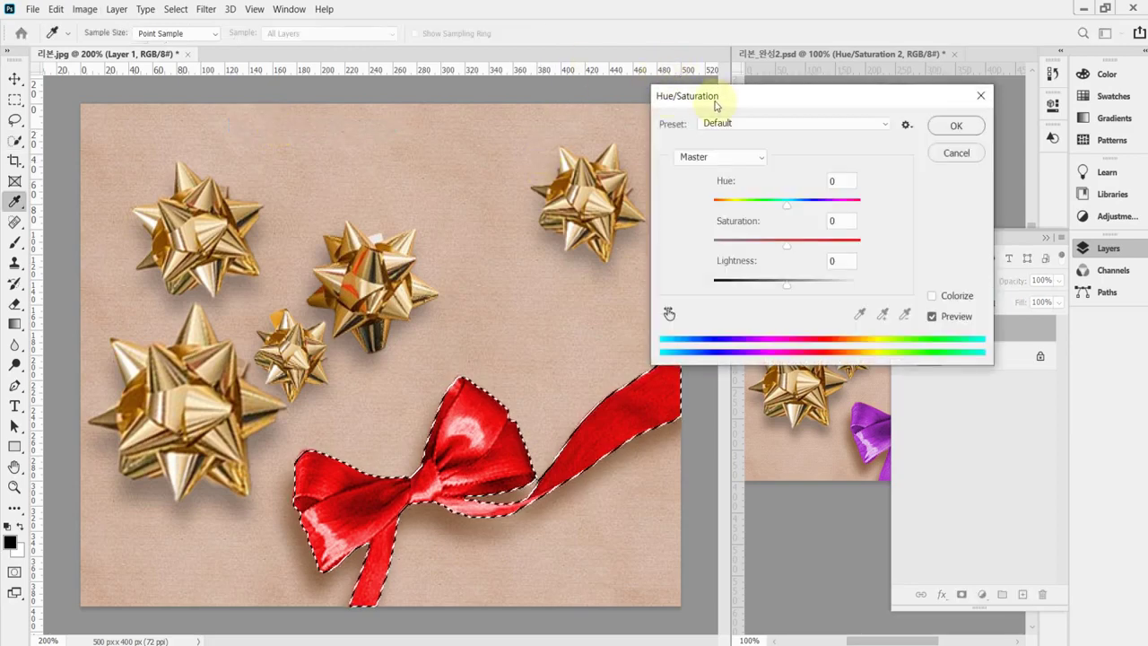
pyautogui.moveTo(708, 95); pyautogui.dragTo(432, 63)
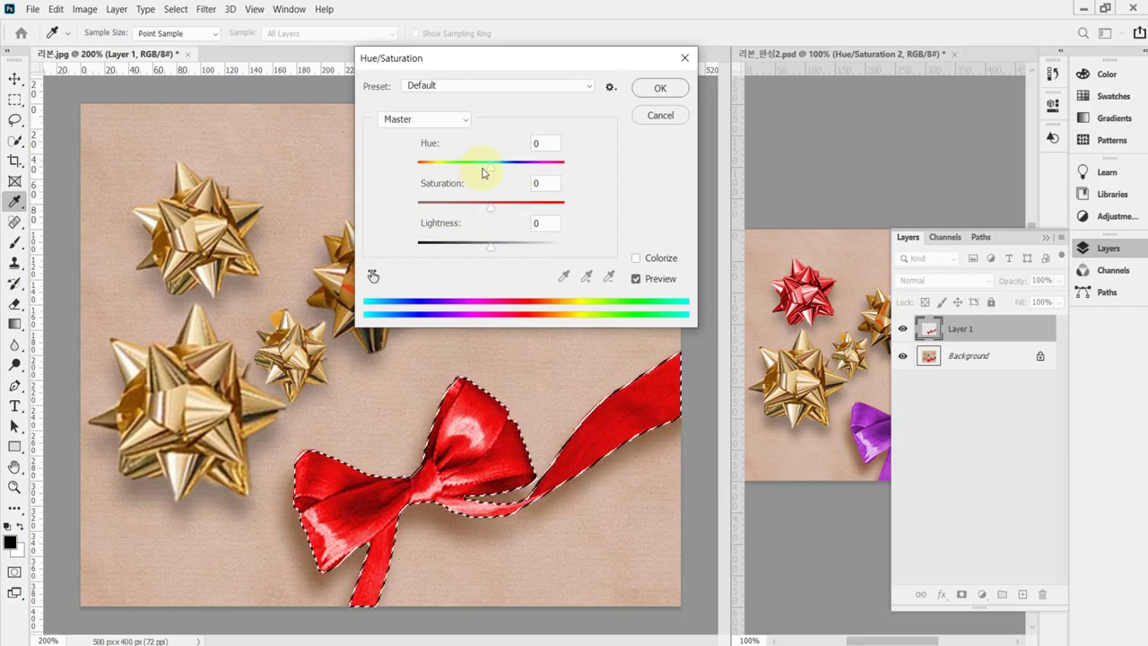
pyautogui.moveTo(476, 171); pyautogui.dragTo(554, 172)
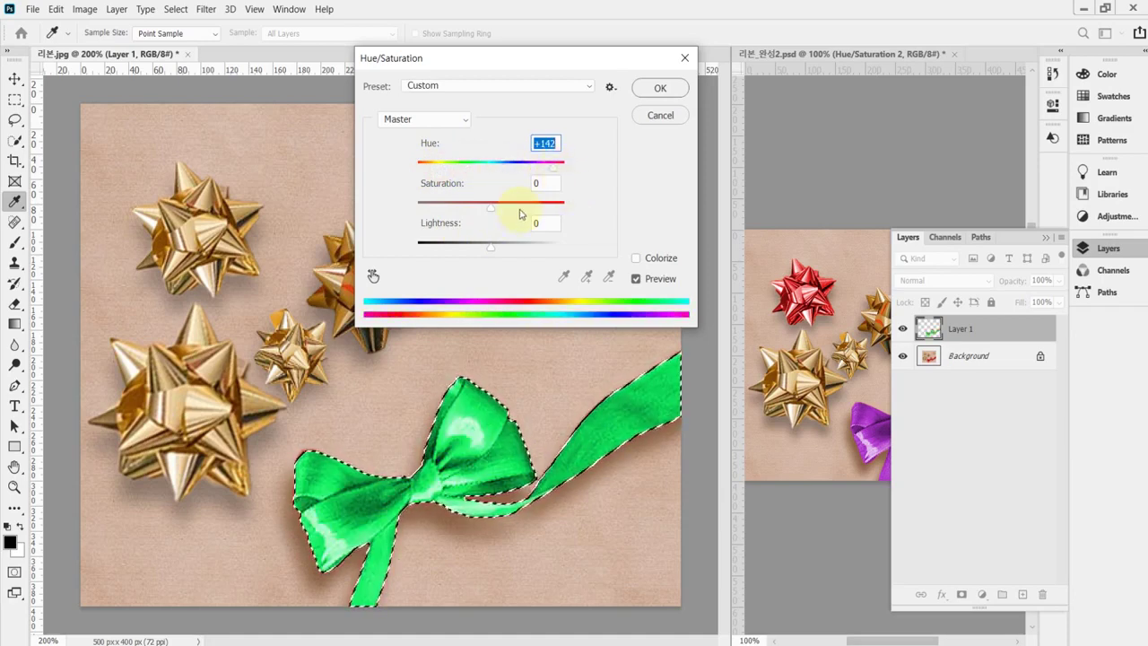
pyautogui.moveTo(523, 209)
pyautogui.mouseDown()
pyautogui.moveTo(505, 209)
pyautogui.moveTo(564, 212)
pyautogui.moveTo(418, 213)
pyautogui.moveTo(502, 206)
pyautogui.mouseUp()
pyautogui.moveTo(508, 250); pyautogui.dragTo(466, 246)
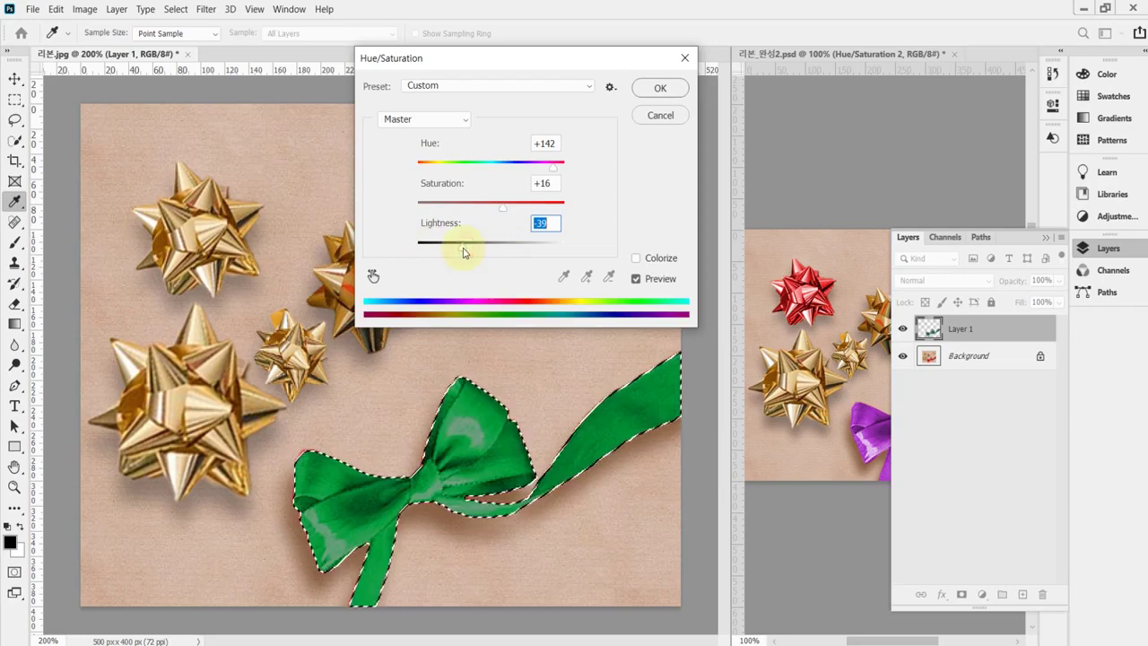
pyautogui.keyDown('alt'); pyautogui.click(655, 115); pyautogui.keyUp('alt')
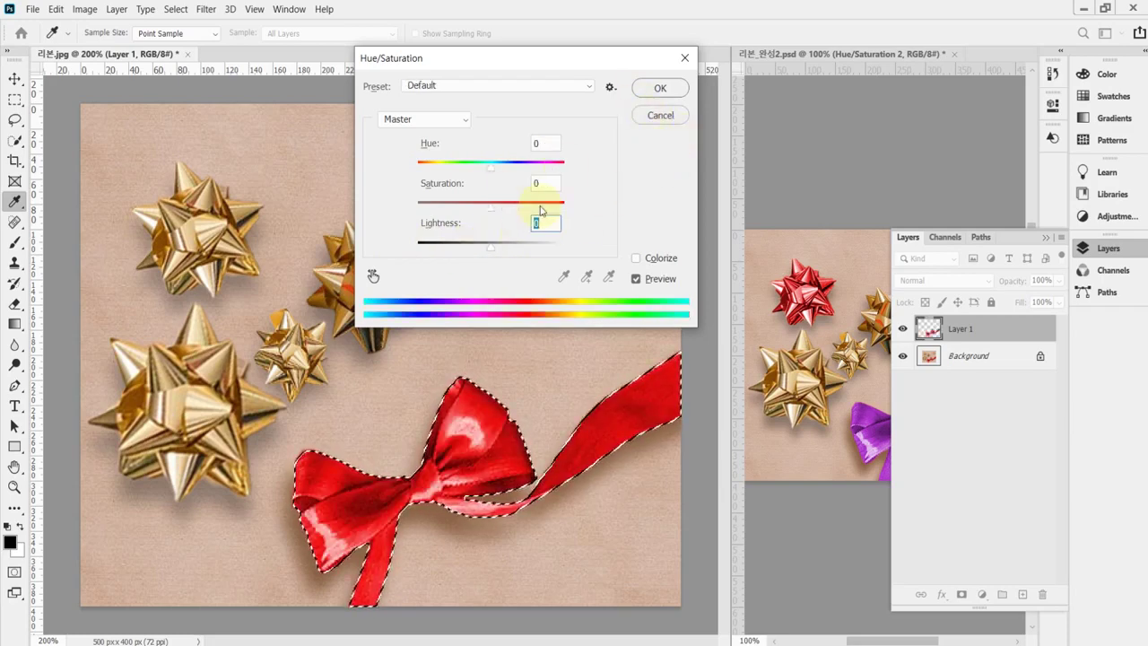
# Colorize the ribbon on Layer 1 purple with hue 298 and saturation 64, and undo the applied adjustment.
pyautogui.click(637, 259)
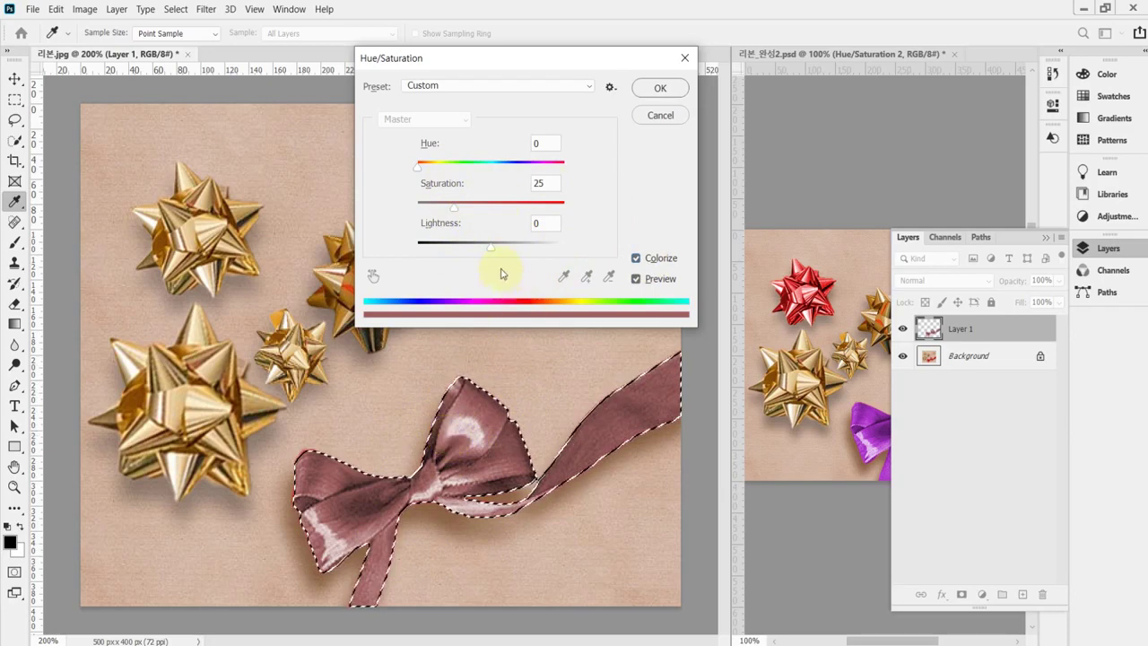
pyautogui.click(434, 171)
pyautogui.moveTo(433, 171); pyautogui.dragTo(540, 170)
pyautogui.moveTo(453, 206); pyautogui.dragTo(501, 208)
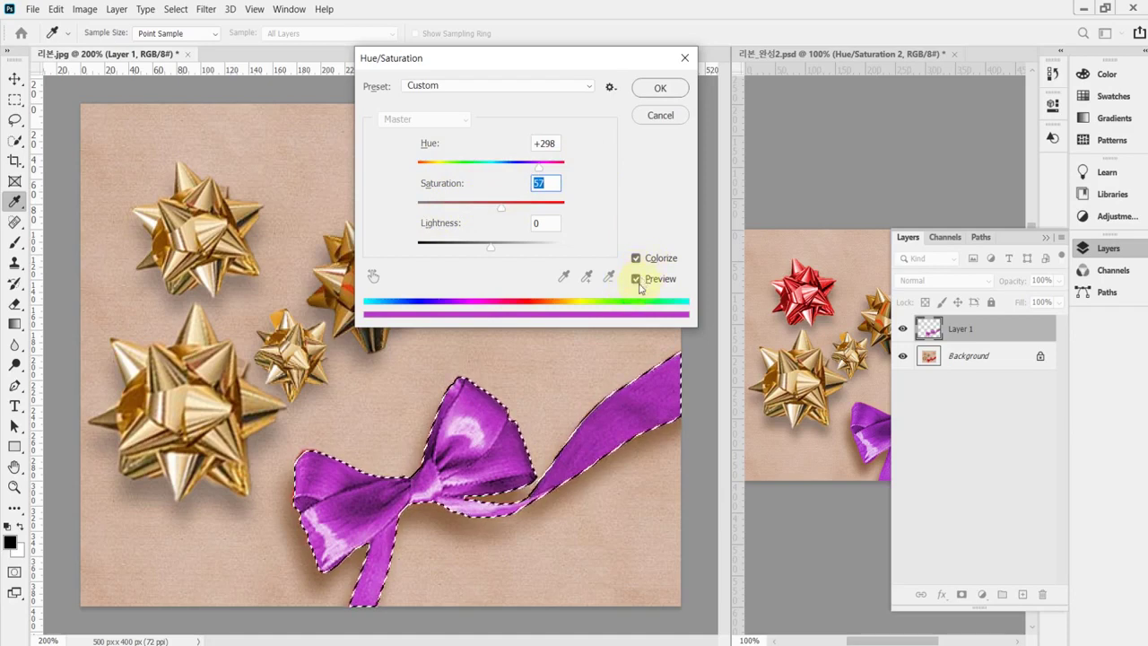
pyautogui.moveTo(503, 212)
pyautogui.mouseDown()
pyautogui.moveTo(569, 213)
pyautogui.moveTo(419, 212)
pyautogui.moveTo(519, 214)
pyautogui.moveTo(495, 211)
pyautogui.moveTo(512, 208)
pyautogui.mouseUp()
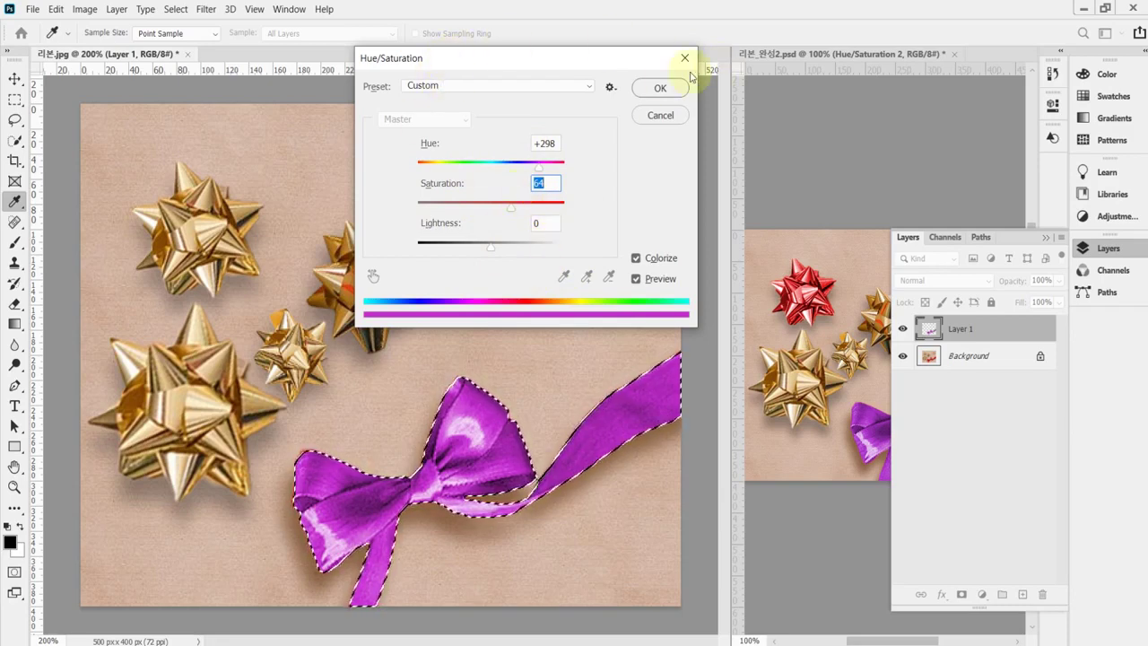
pyautogui.click(661, 87)
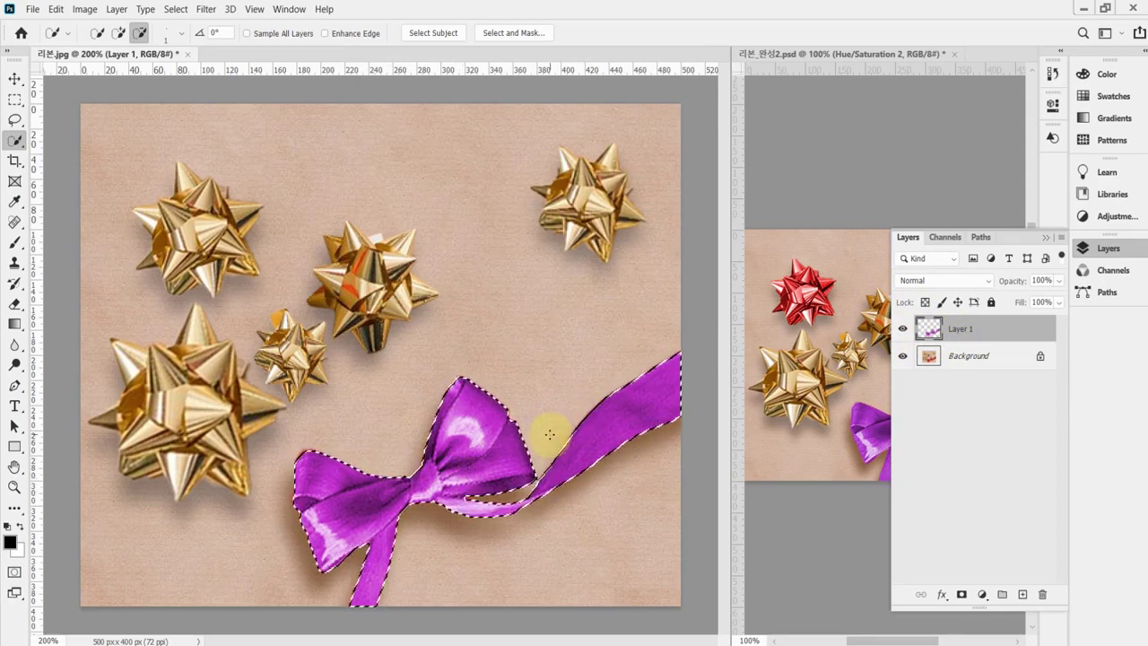
pyautogui.hotkey('ctrl', 'z')
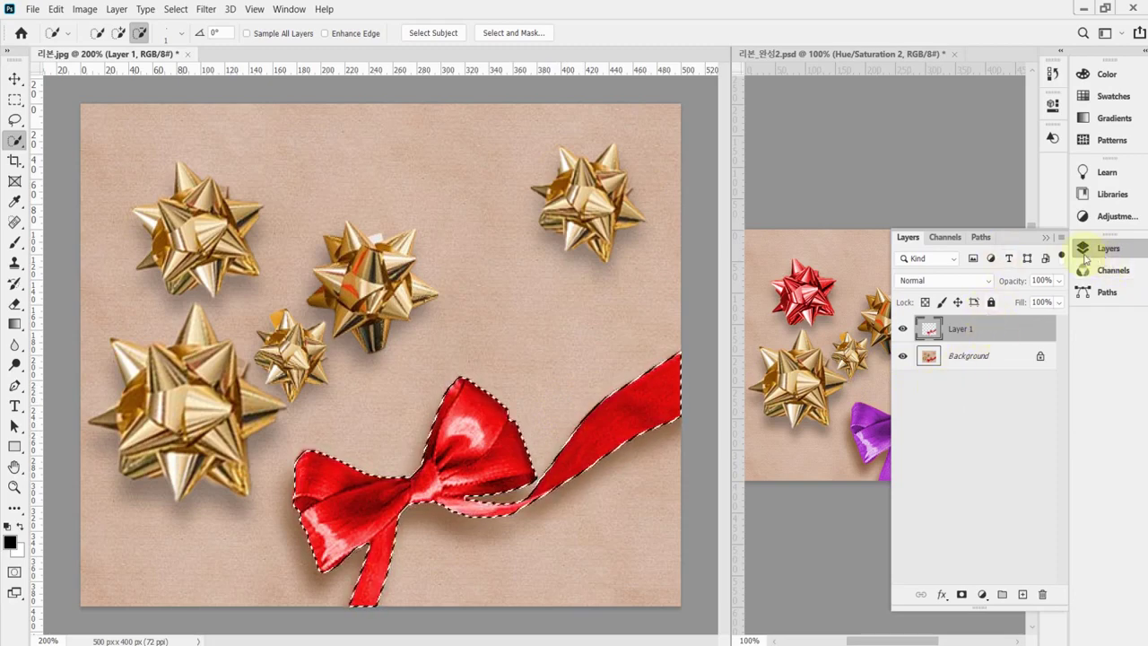
# Add a Hue/Saturation adjustment layer masked to the selected ribbon, with Colorize enabled and the hue set to 290.
pyautogui.click(982, 594)
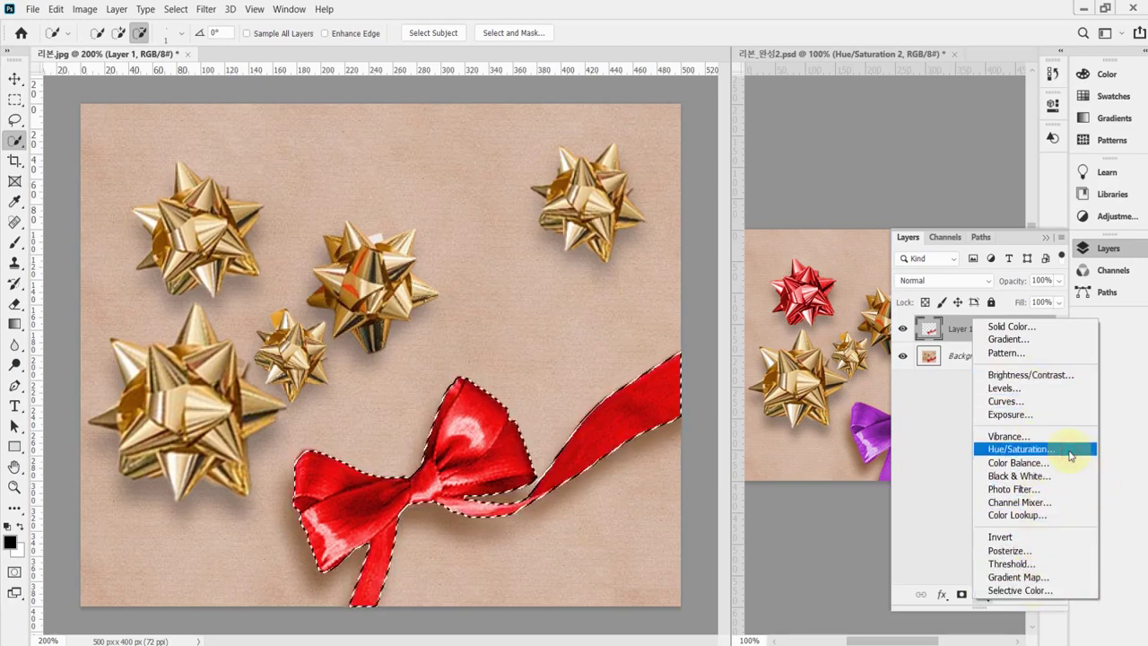
pyautogui.click(1070, 453)
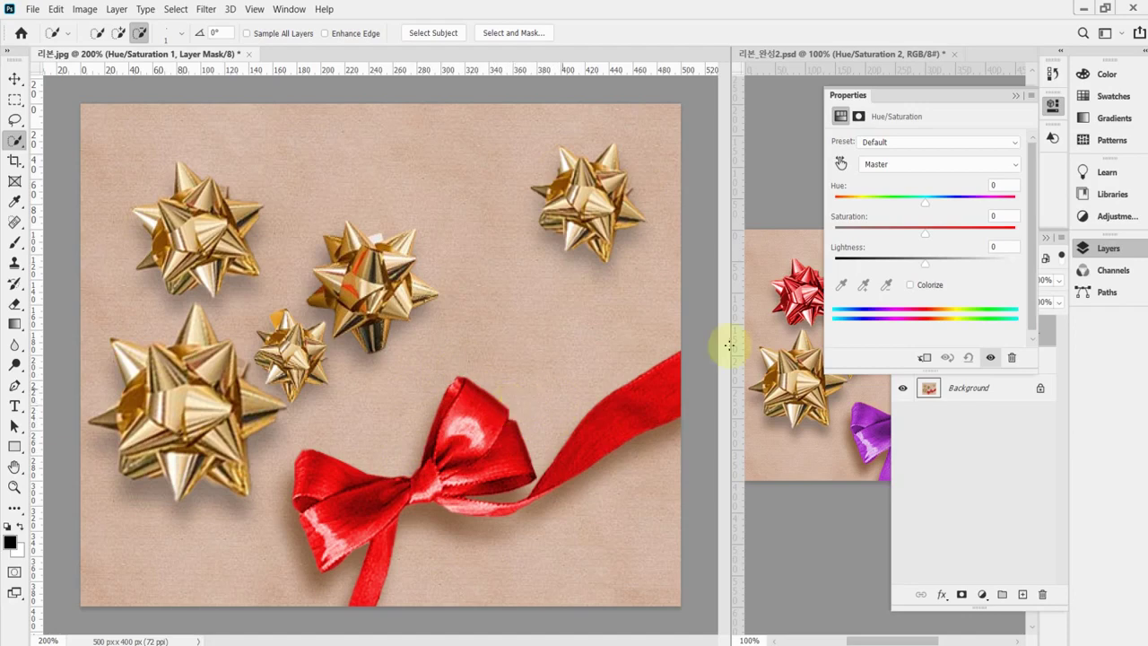
pyautogui.click(910, 287)
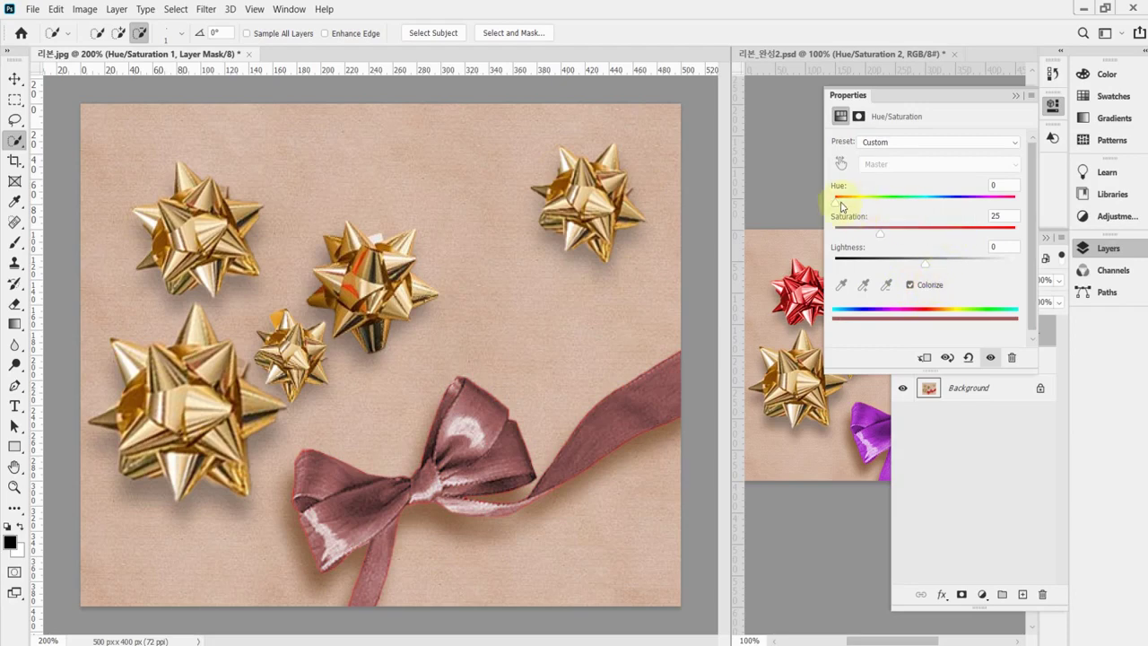
pyautogui.moveTo(835, 201); pyautogui.dragTo(969, 207)
pyautogui.moveTo(970, 206); pyautogui.dragTo(982, 208)
pyautogui.click(1006, 188)
pyautogui.doubleClick(1008, 185)
pyautogui.write('290')
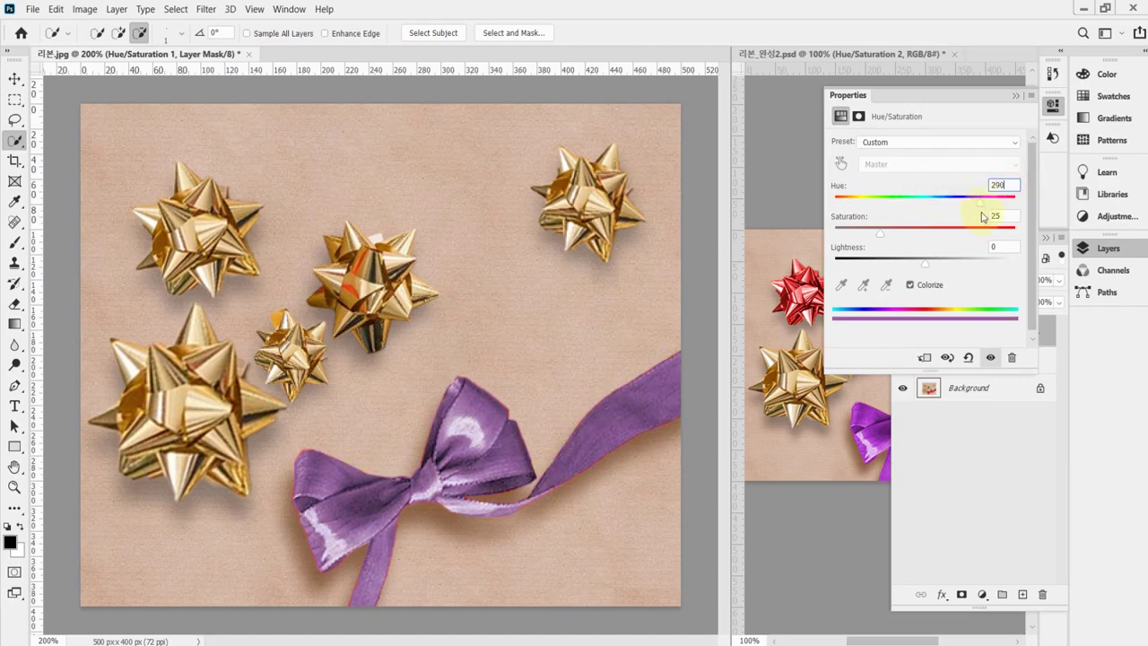
# Set the ribbon adjustment layer's saturation to 60 and close its properties.
pyautogui.moveTo(881, 237); pyautogui.dragTo(952, 238)
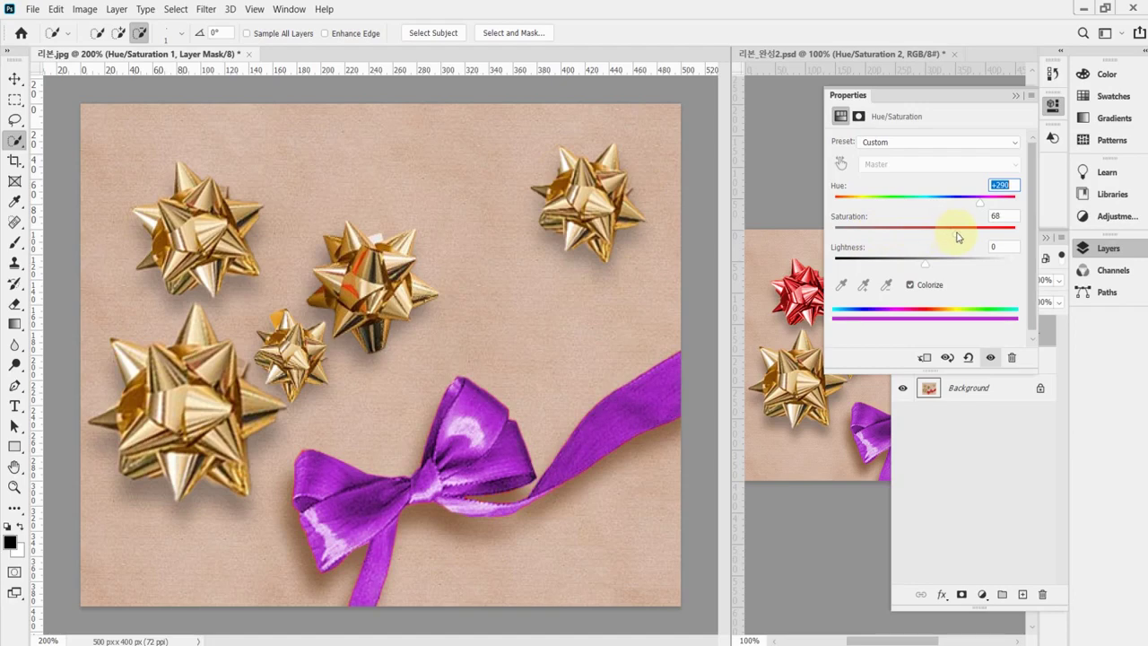
pyautogui.click(1001, 216)
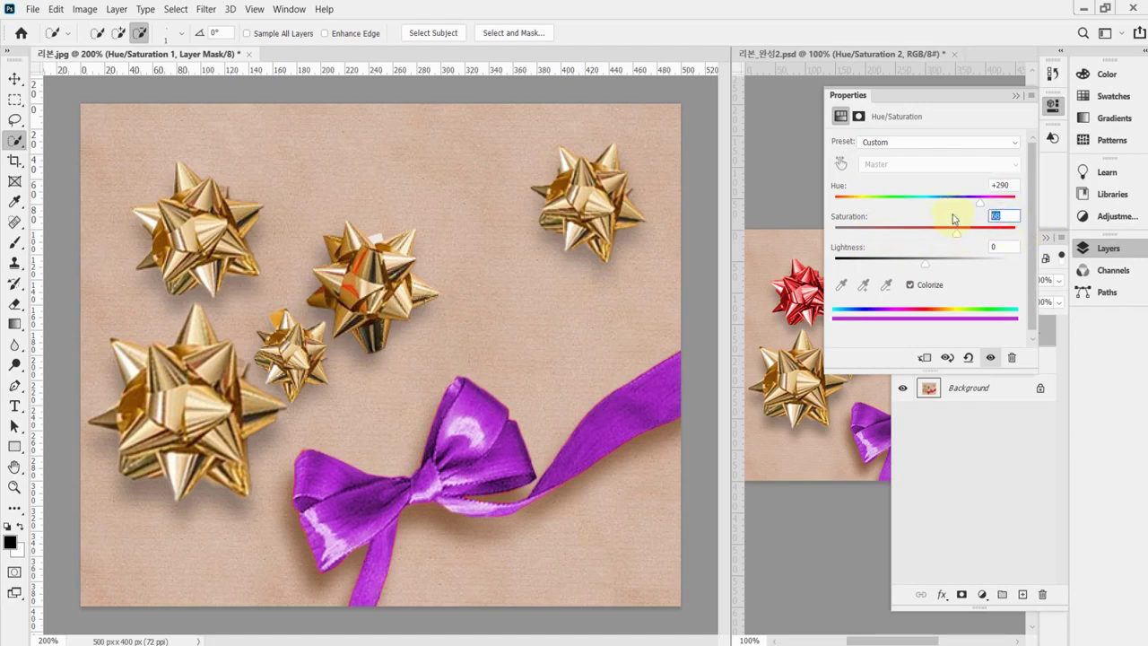
pyautogui.write('60')
pyautogui.click(1053, 109)
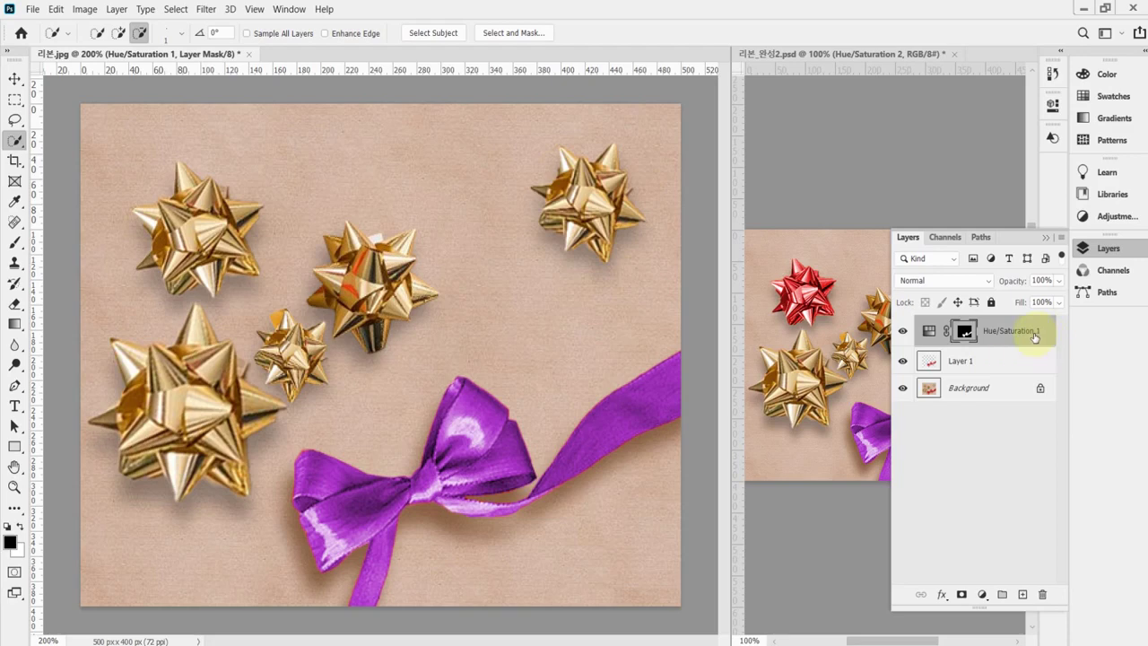
# Enlarge the layer thumbnails and widen the layer list to make room for the full layer names.
pyautogui.click(1060, 238)
pyautogui.click(955, 601)
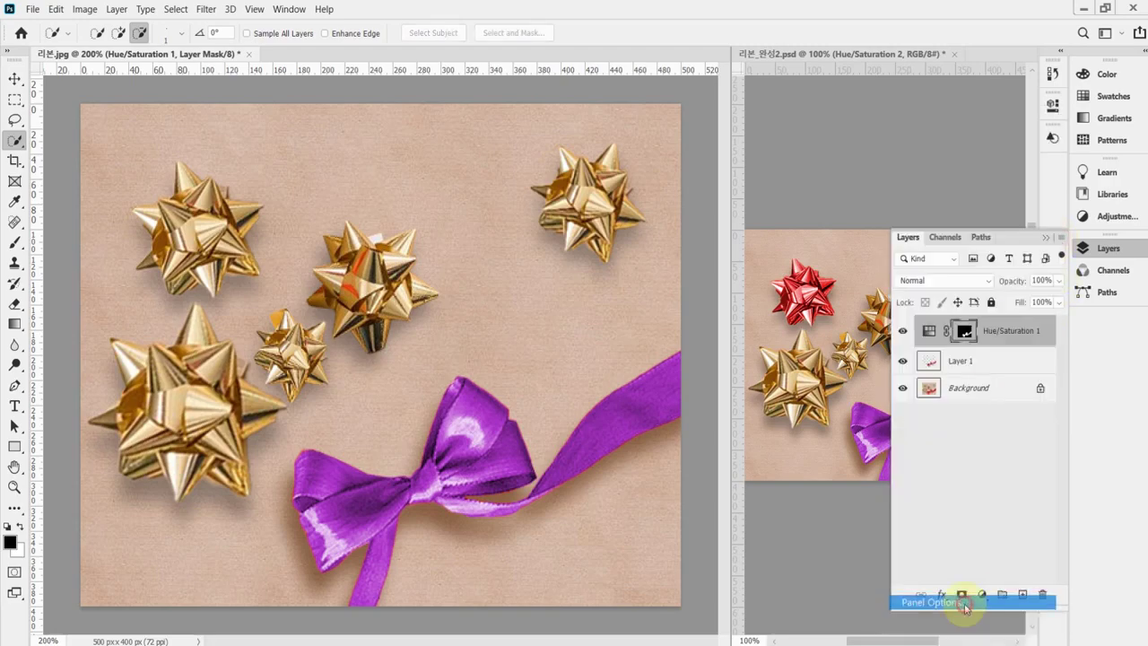
pyautogui.click(458, 203)
pyautogui.click(615, 55)
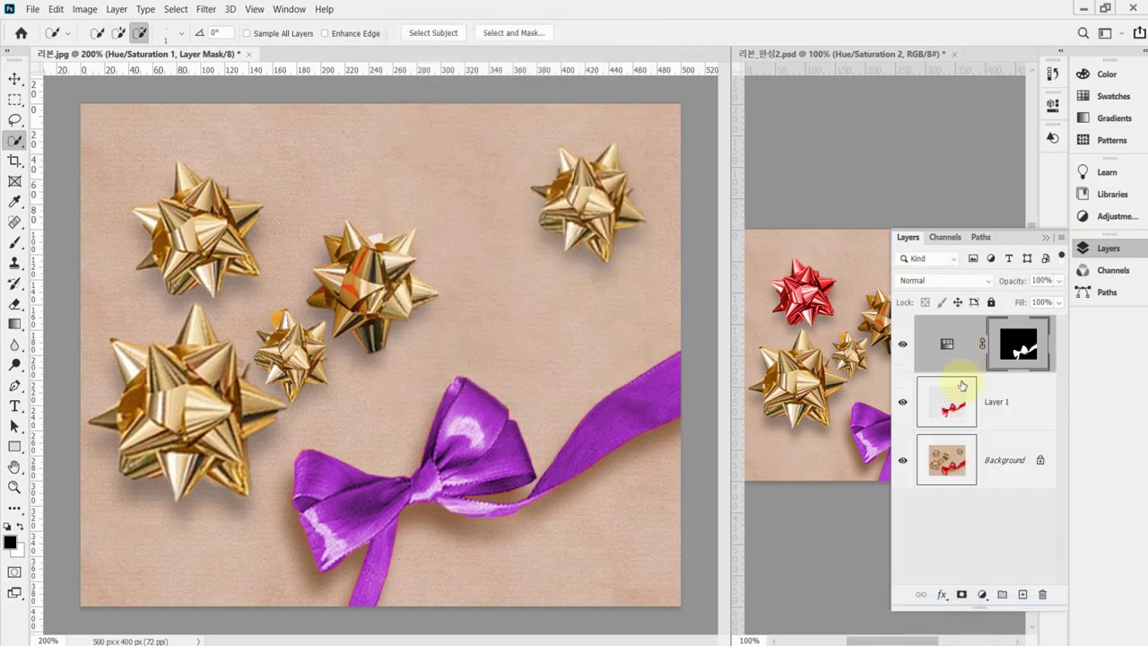
pyautogui.moveTo(890, 461); pyautogui.dragTo(779, 460)
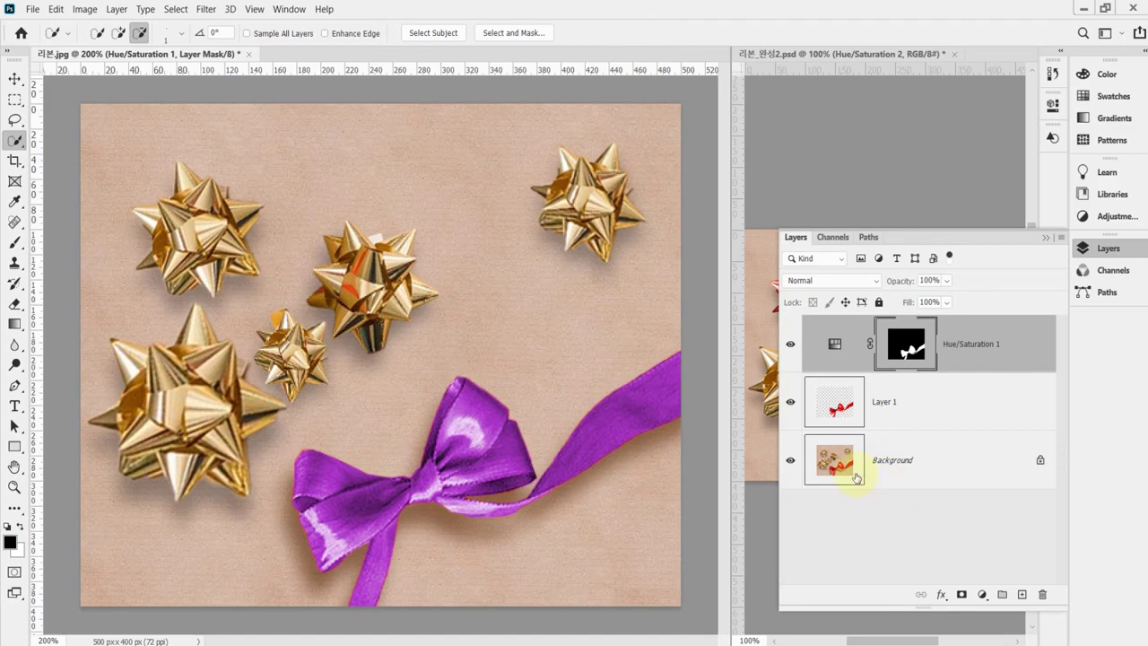
# Load the ribbon on Layer 1 as a selection, view the available adjustment layer types, and drop the selection.
pyautogui.click(885, 401)
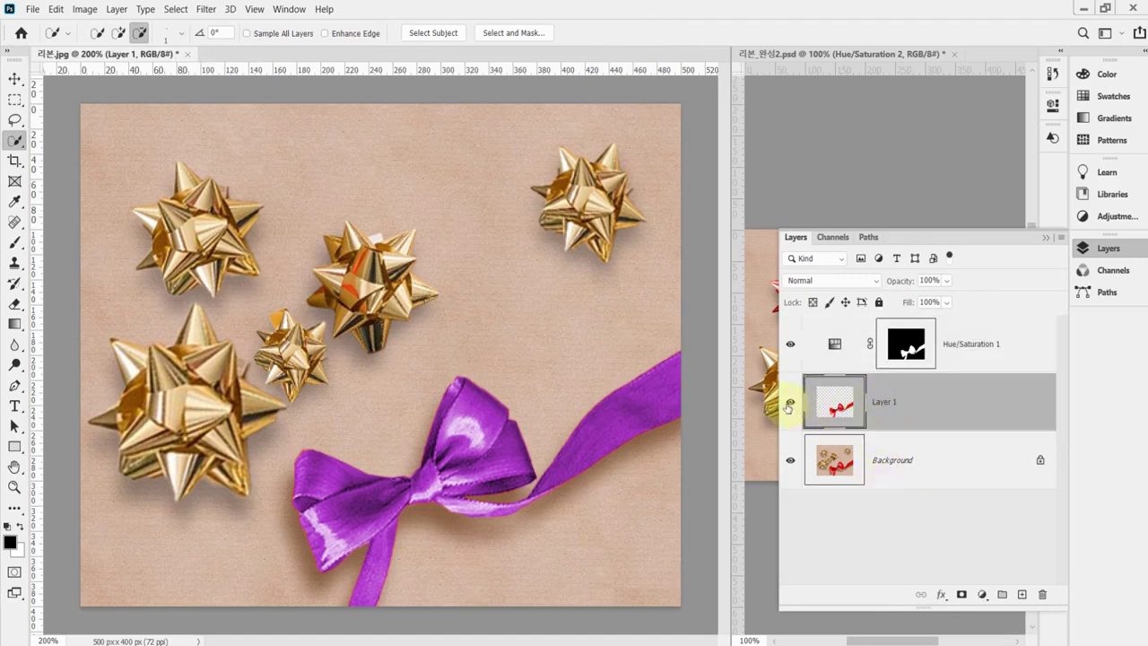
pyautogui.click(789, 461)
pyautogui.click(789, 461)
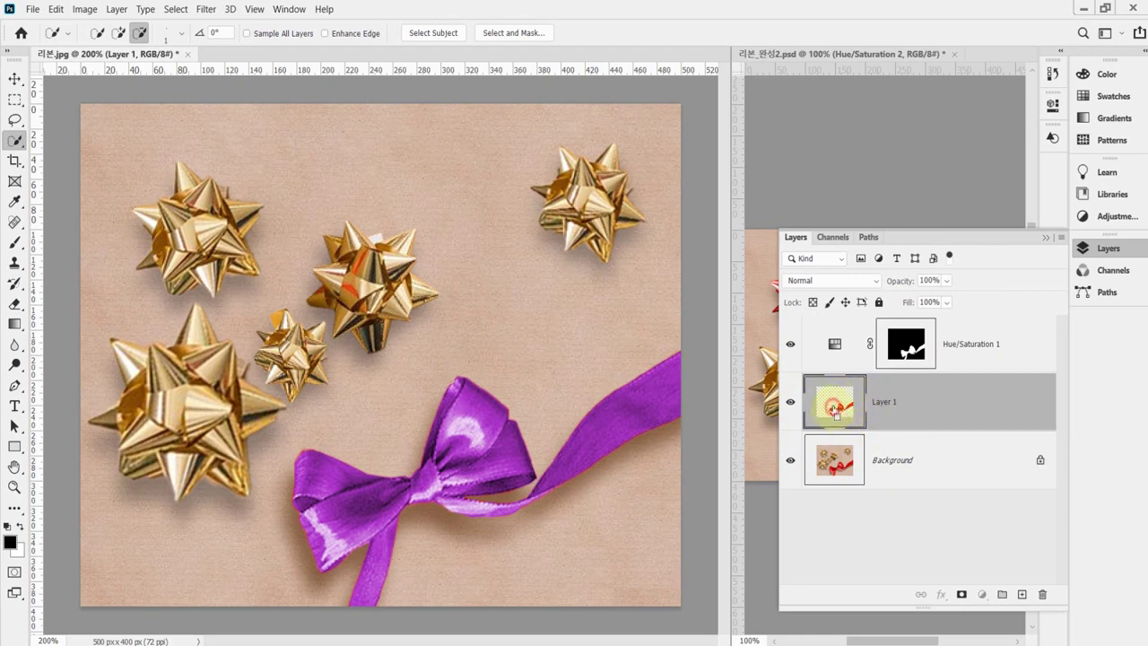
pyautogui.keyDown('ctrl'); pyautogui.click(836, 405); pyautogui.keyUp('ctrl')
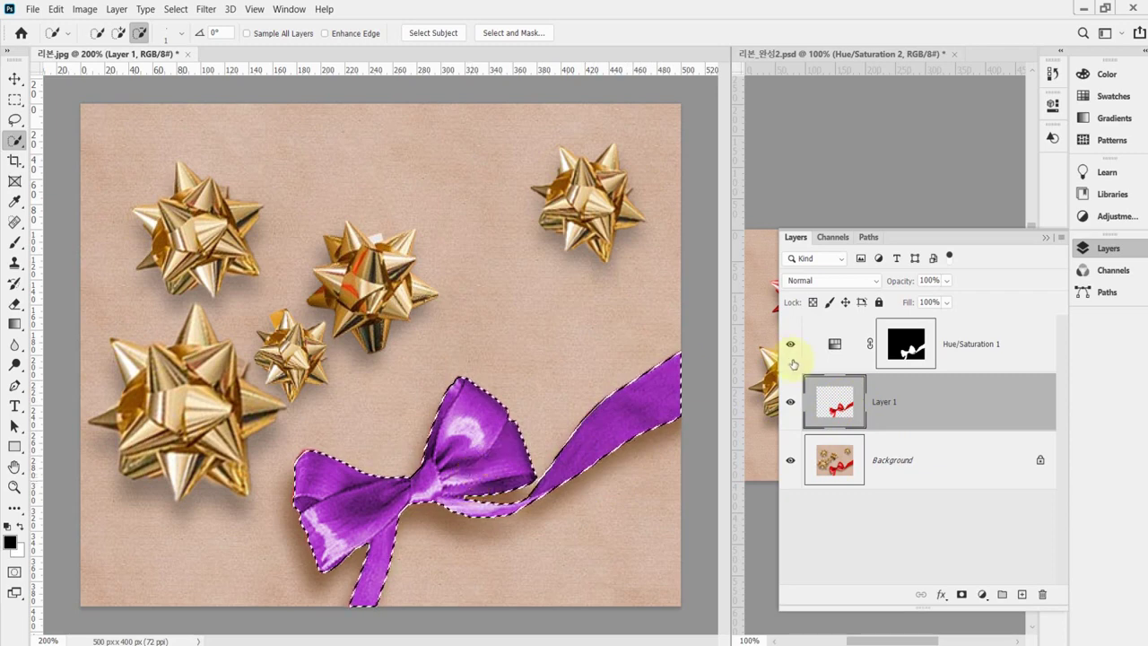
pyautogui.click(981, 594)
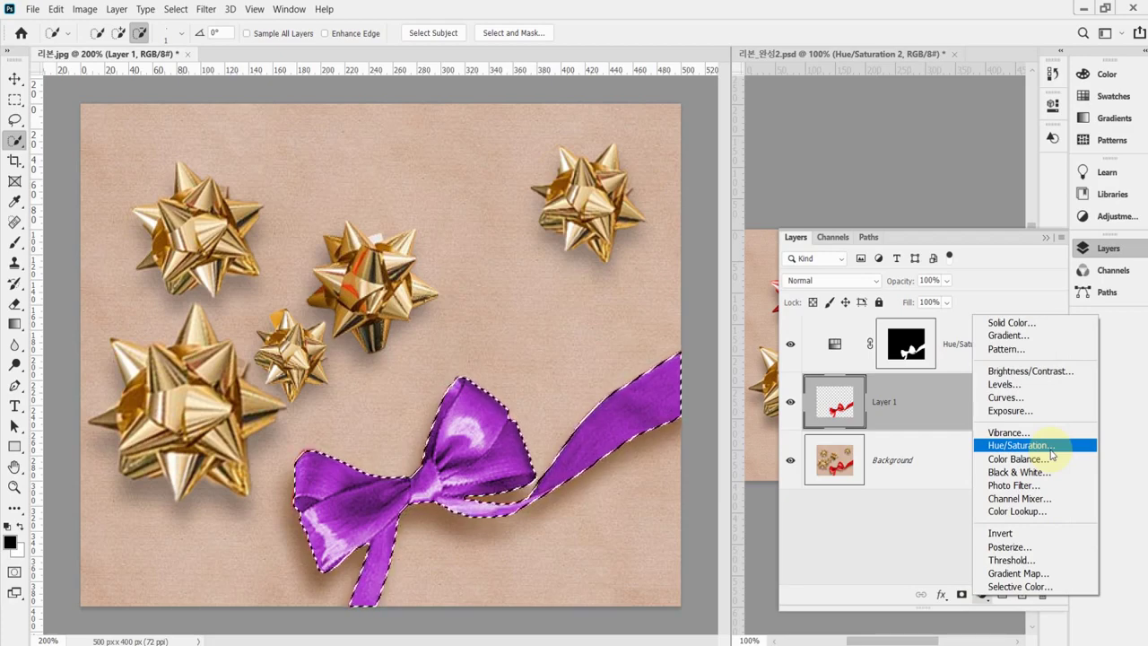
pyautogui.click(834, 346)
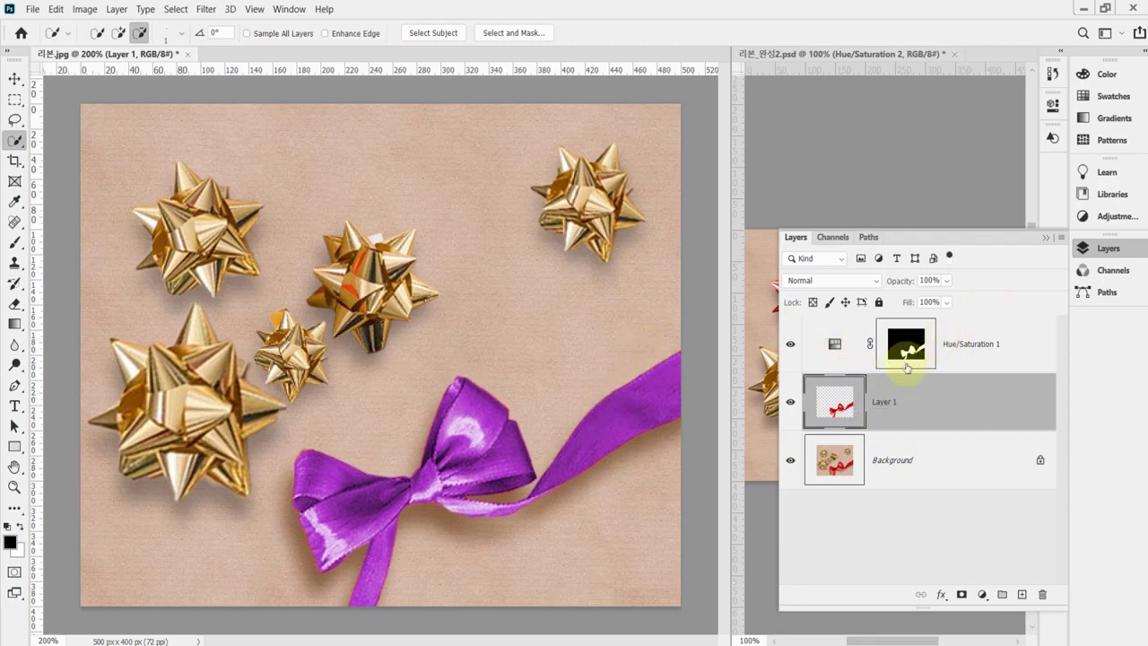
# Turn the Hue/Saturation 1 layer off and on to compare the ribbon's original and adjusted colours.
pyautogui.click(968, 345)
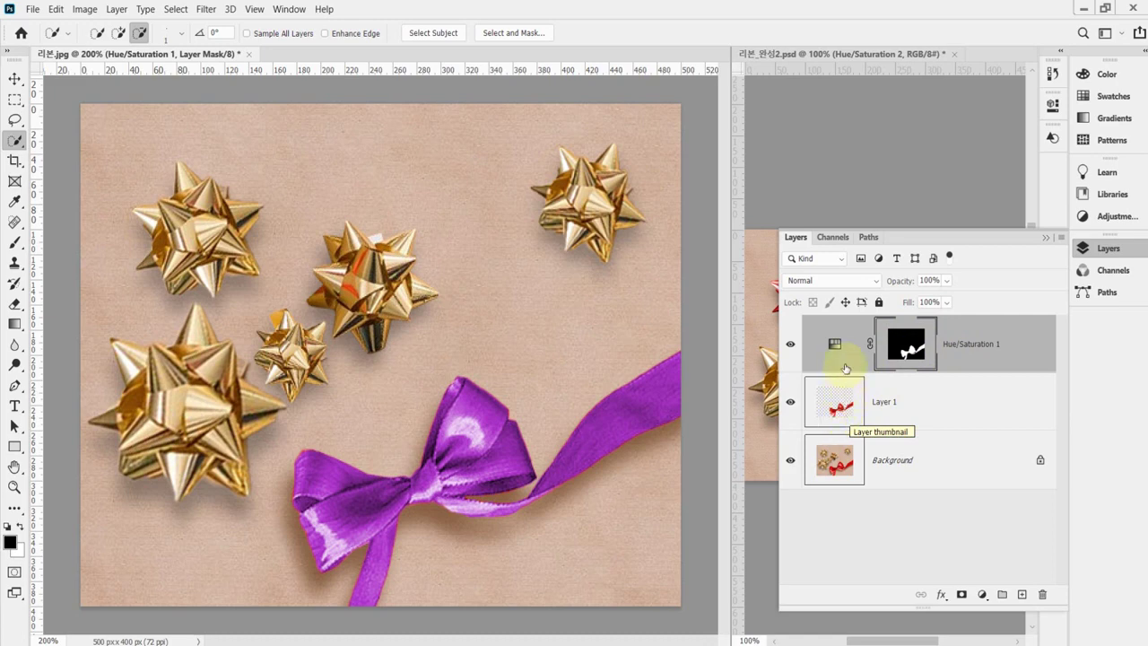
pyautogui.click(787, 343)
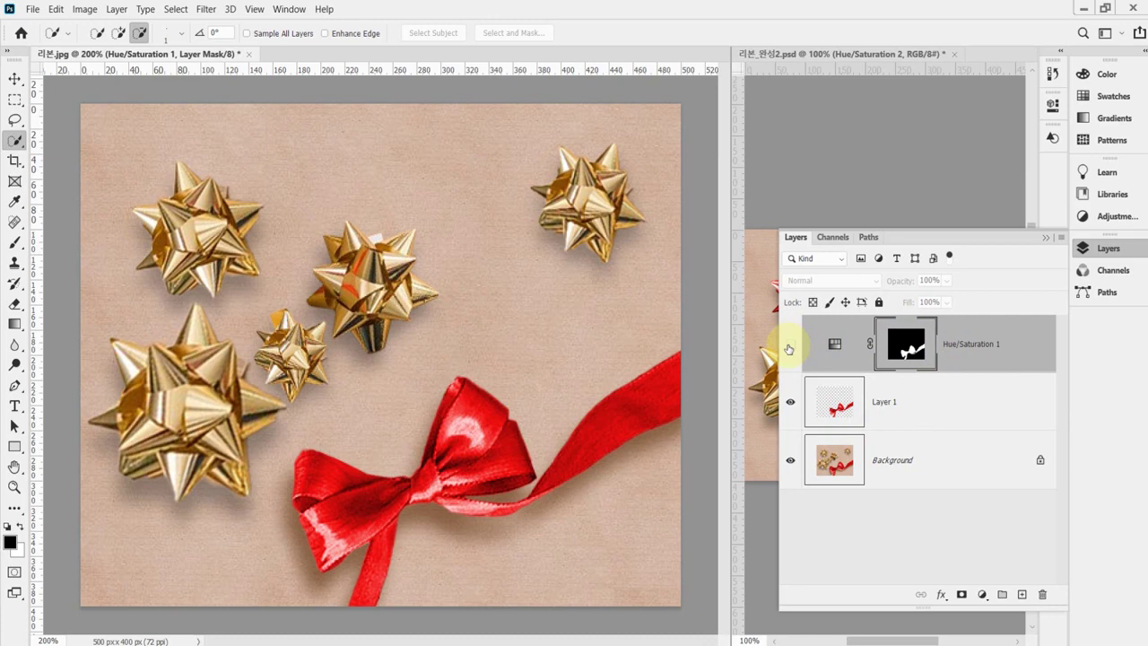
pyautogui.click(789, 345)
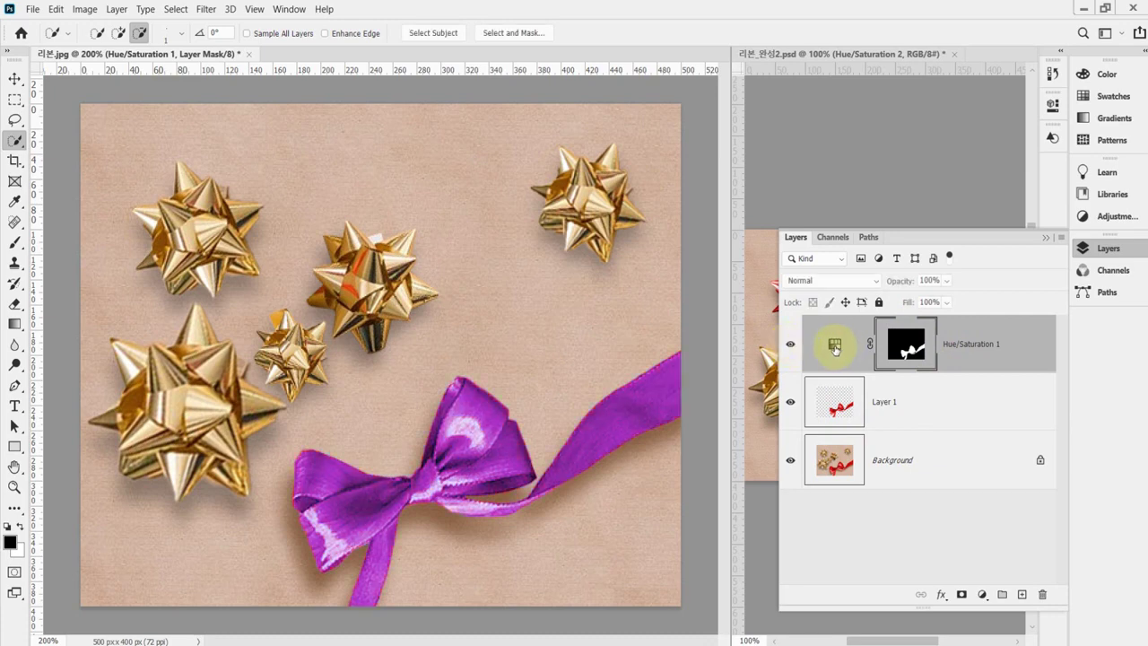
# Reopen the Hue/Saturation 1 adjustment and shift its hue slightly past 300 for a more magenta ribbon.
pyautogui.doubleClick(834, 346)
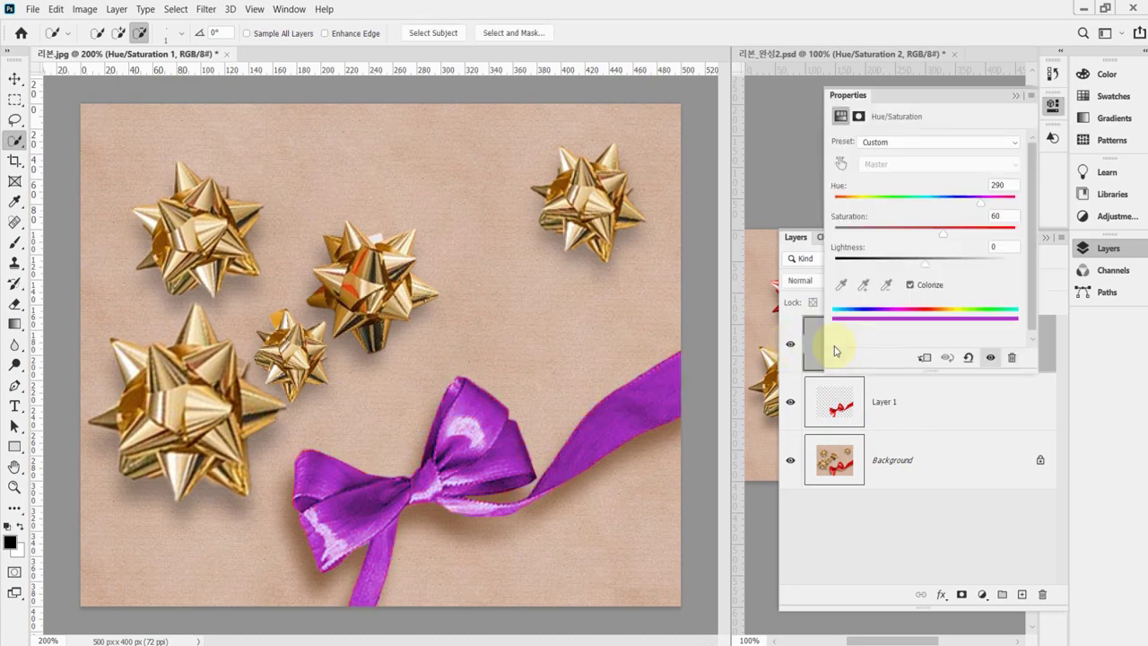
pyautogui.click(985, 206)
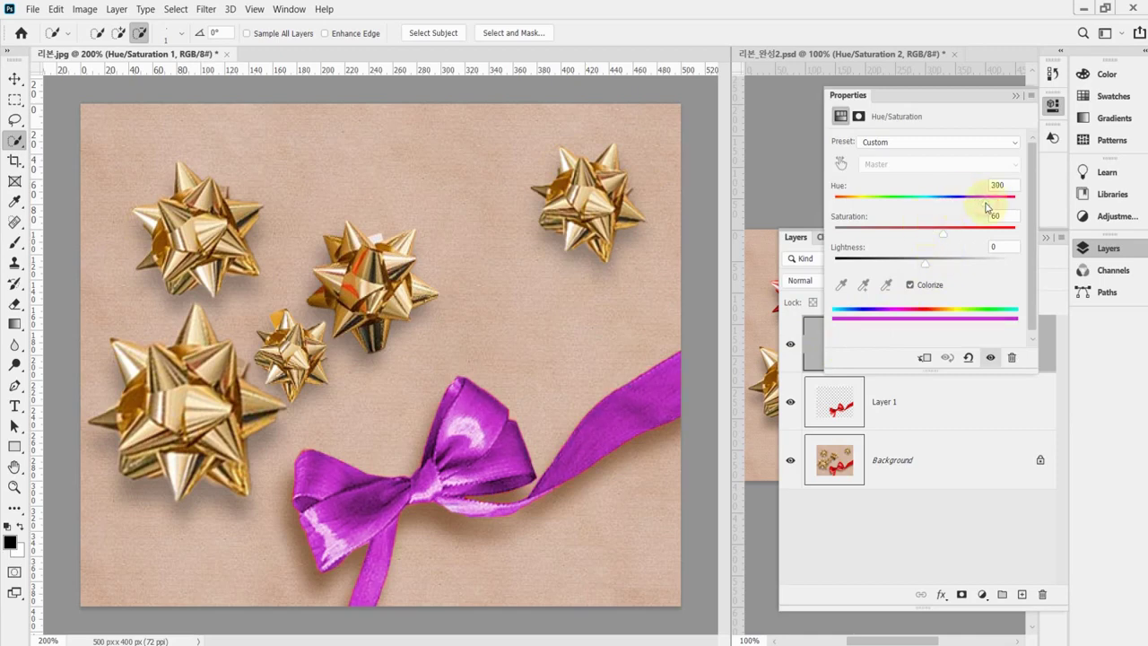
pyautogui.moveTo(985, 207); pyautogui.dragTo(991, 207)
pyautogui.click(1052, 107)
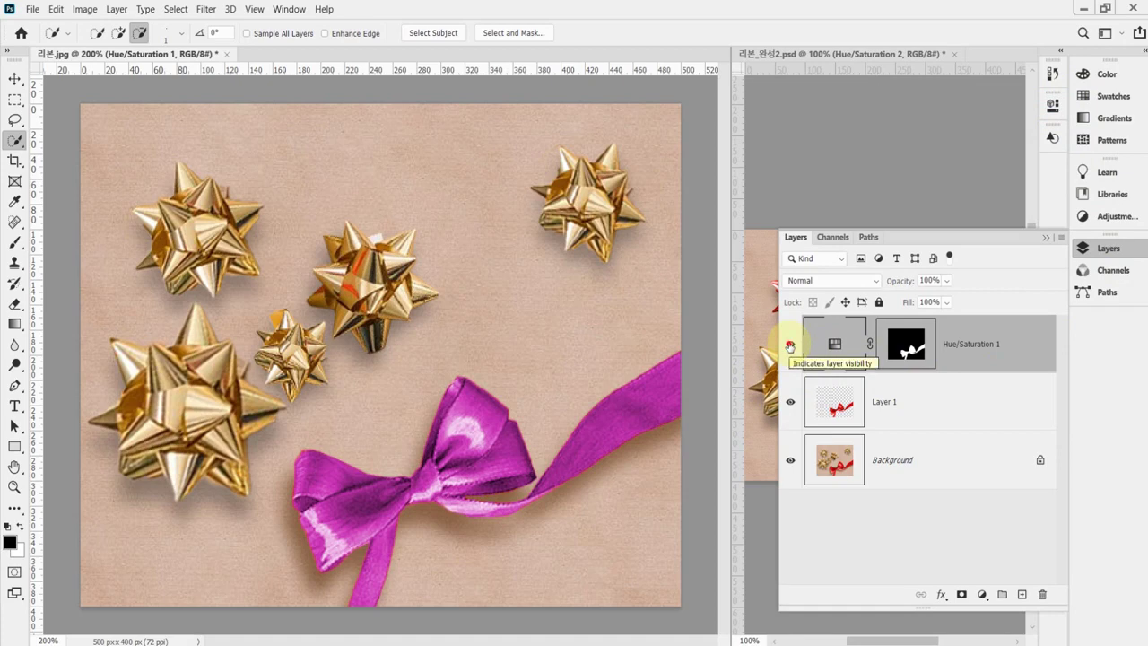
# Hide the Hue/Saturation 1 adjustment layer and select Layer 1.
pyautogui.click(790, 346)
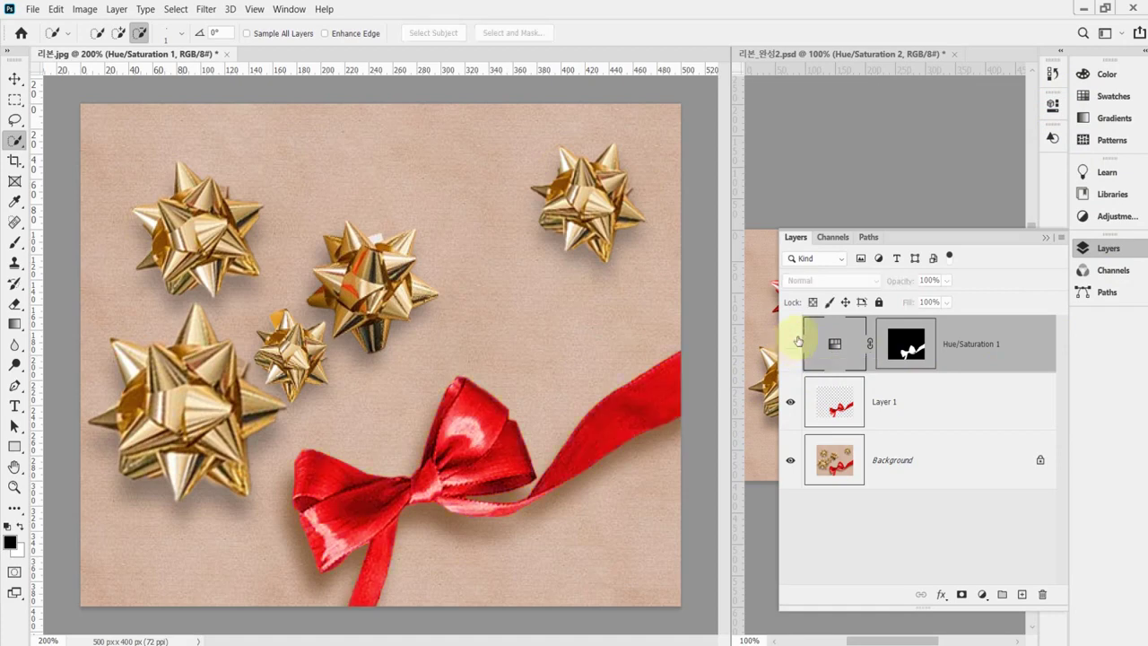
pyautogui.click(928, 411)
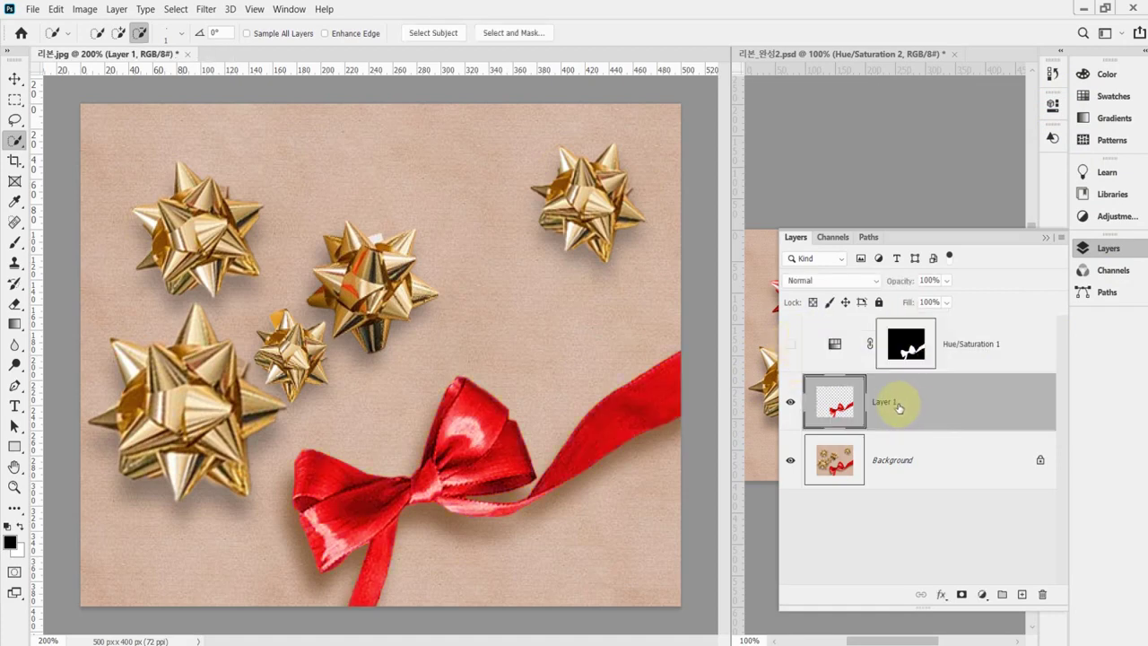
# Try an unmasked Hue/Saturation adjustment layer above Layer 1, colorized with saturation 71 and hues such as 211 and 86.
pyautogui.click(982, 595)
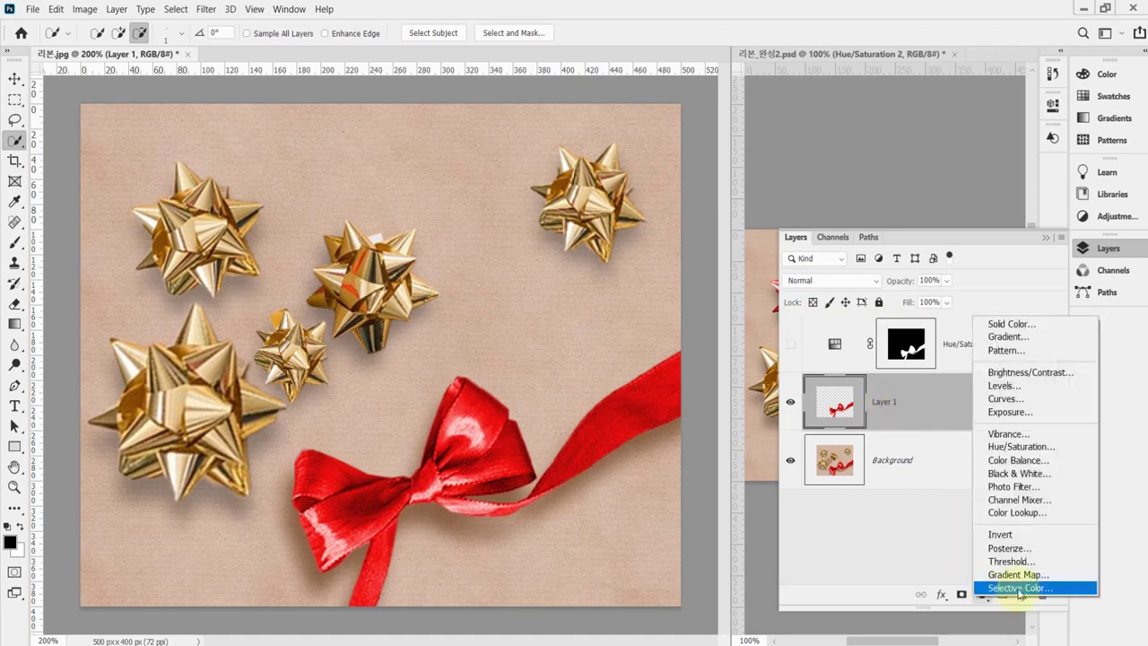
pyautogui.click(1020, 446)
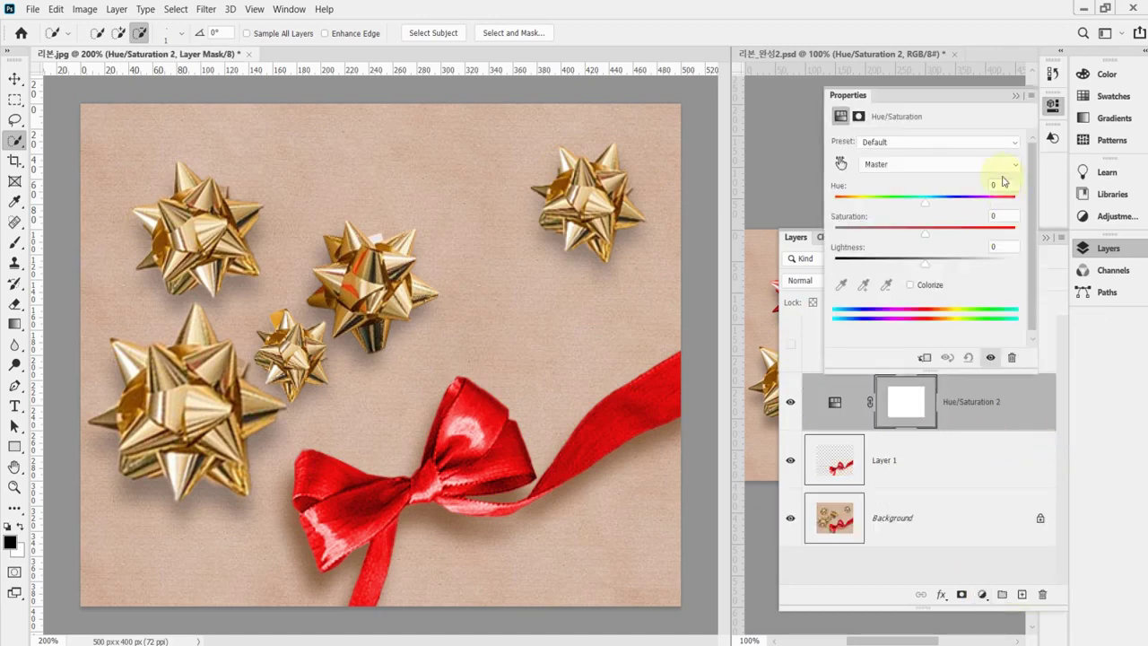
pyautogui.click(923, 286)
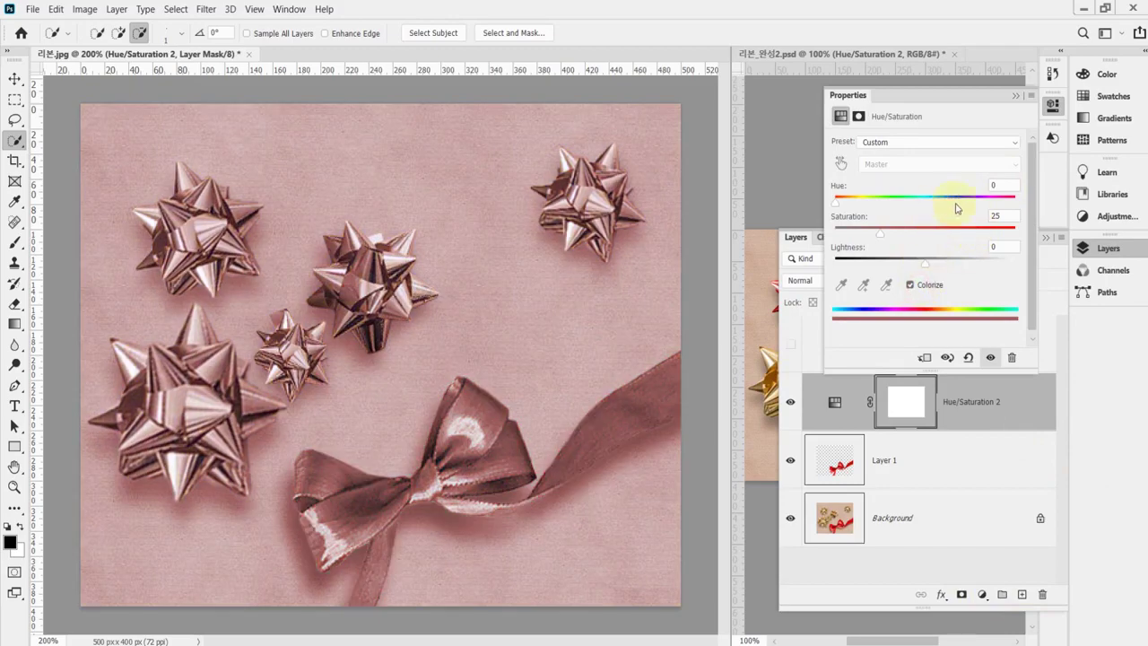
pyautogui.moveTo(983, 205); pyautogui.dragTo(1002, 203)
pyautogui.moveTo(926, 235); pyautogui.dragTo(964, 230)
pyautogui.click(942, 202)
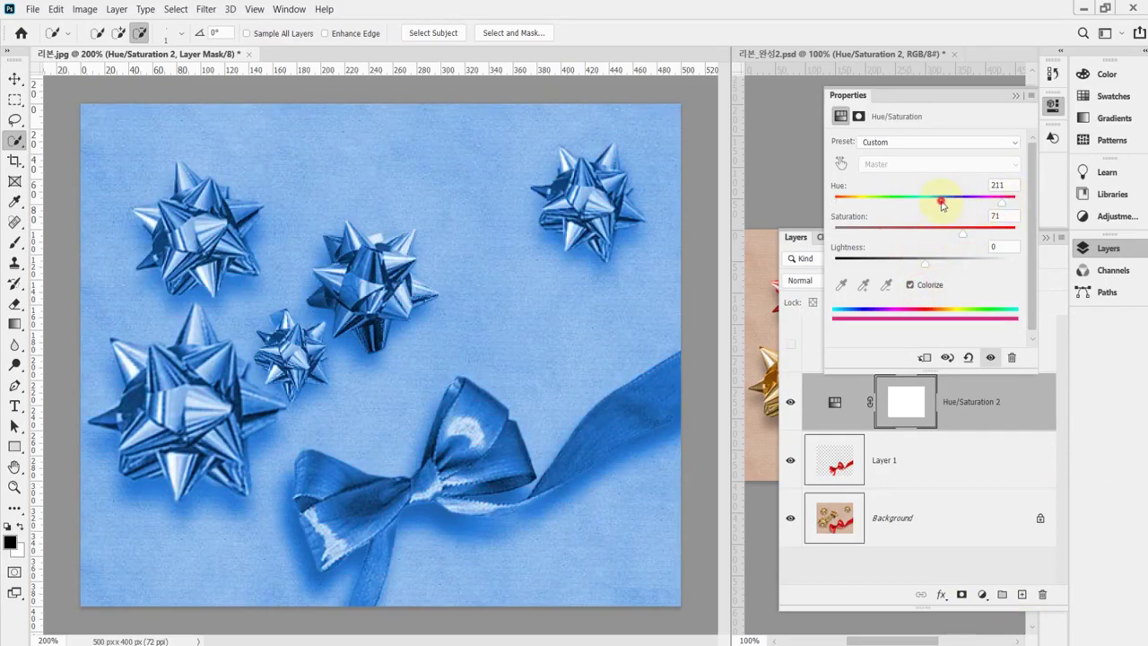
pyautogui.click(907, 203)
pyautogui.click(878, 205)
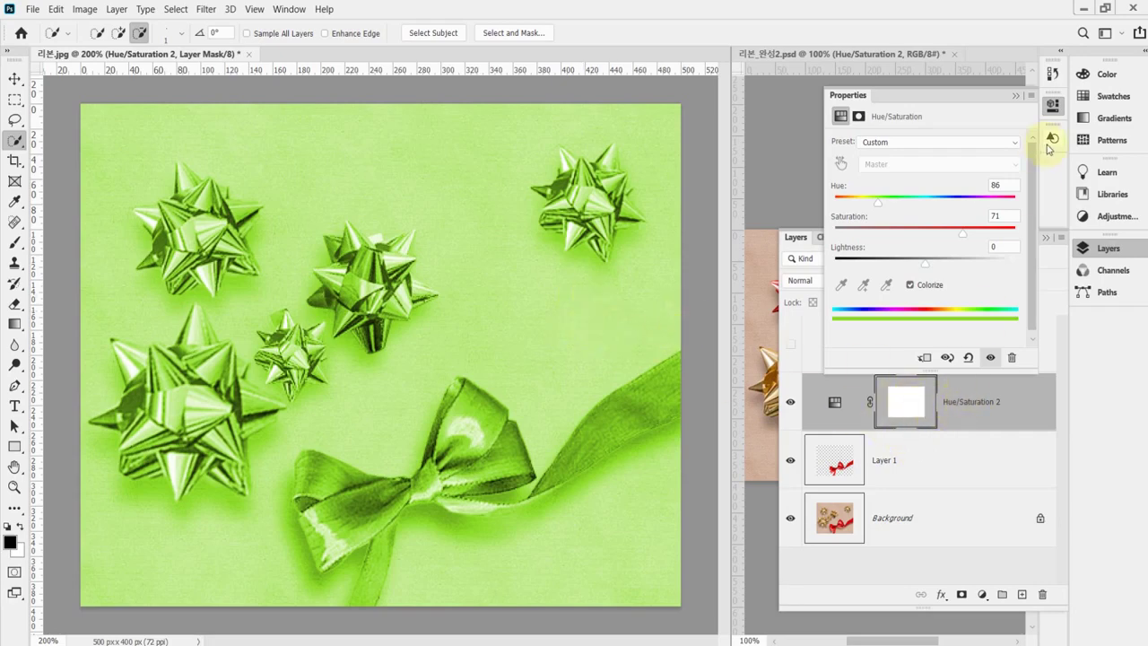
pyautogui.click(1052, 104)
# Move the unmasked Hue/Saturation 2 layer below Layer 1 to compare its effect, and delete it.
pyautogui.moveTo(995, 405); pyautogui.dragTo(964, 489)
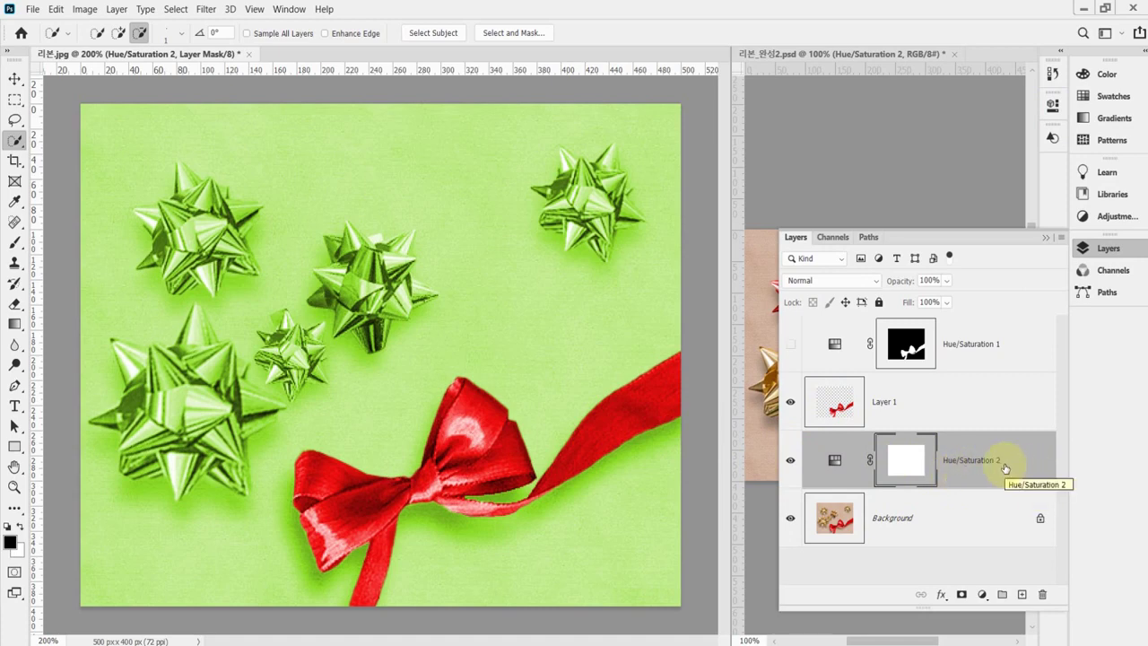
pyautogui.moveTo(1003, 463); pyautogui.dragTo(1013, 533)
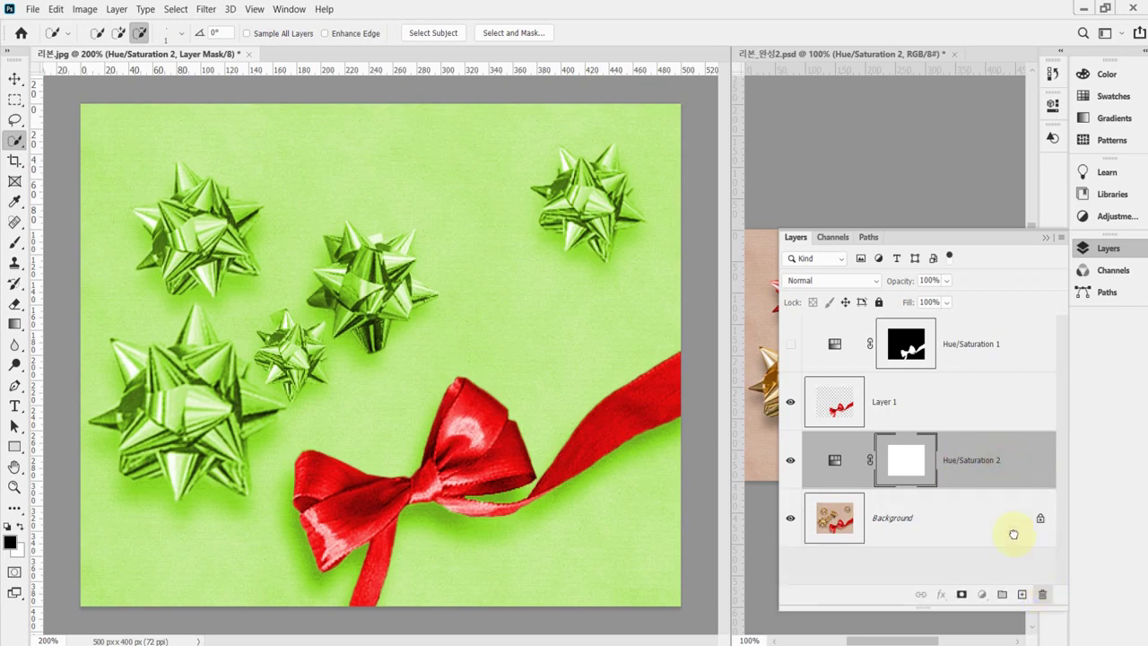
pyautogui.press('Delete')
# Show the Hue/Saturation 1 layer again and make the Background layer active.
pyautogui.click(790, 344)
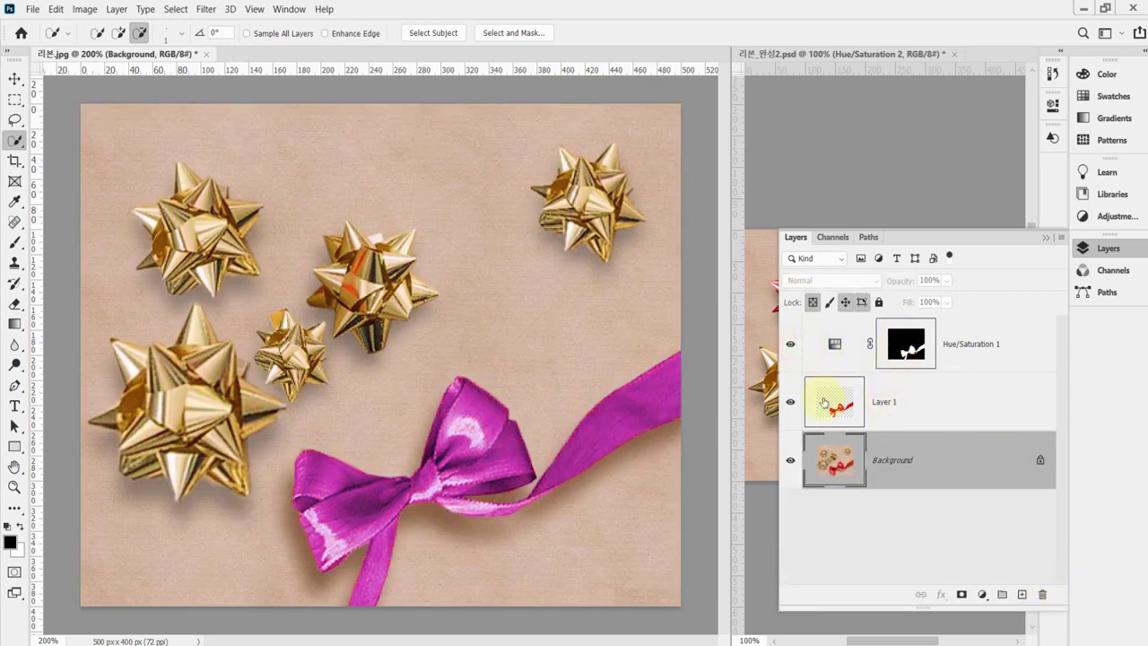
pyautogui.click(824, 402)
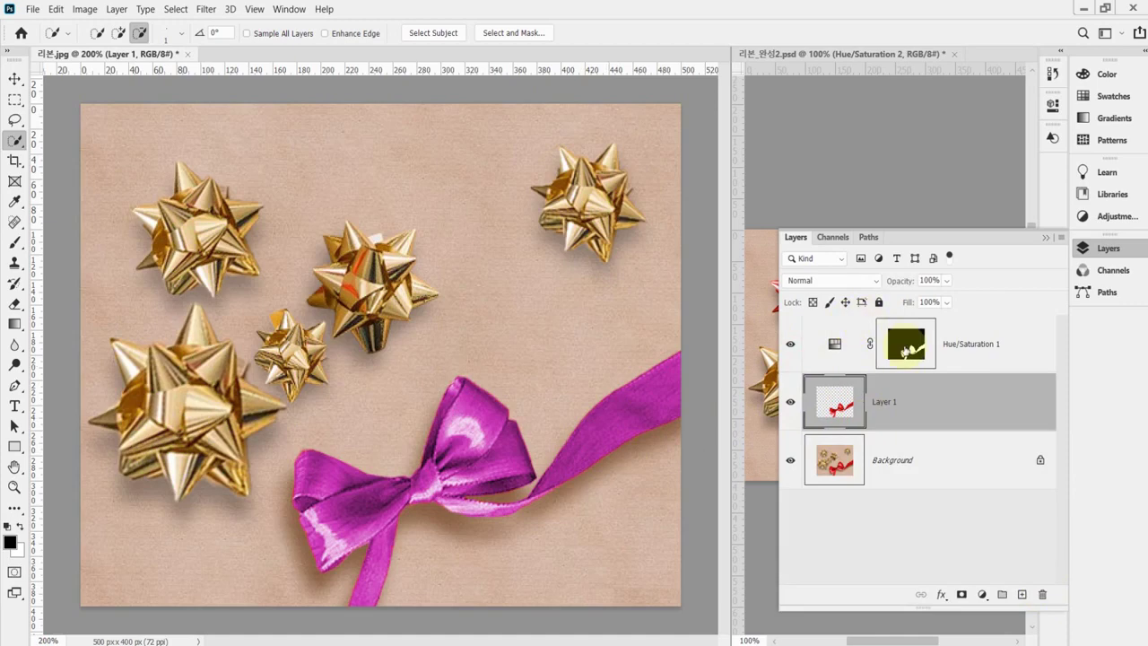
pyautogui.click(910, 464)
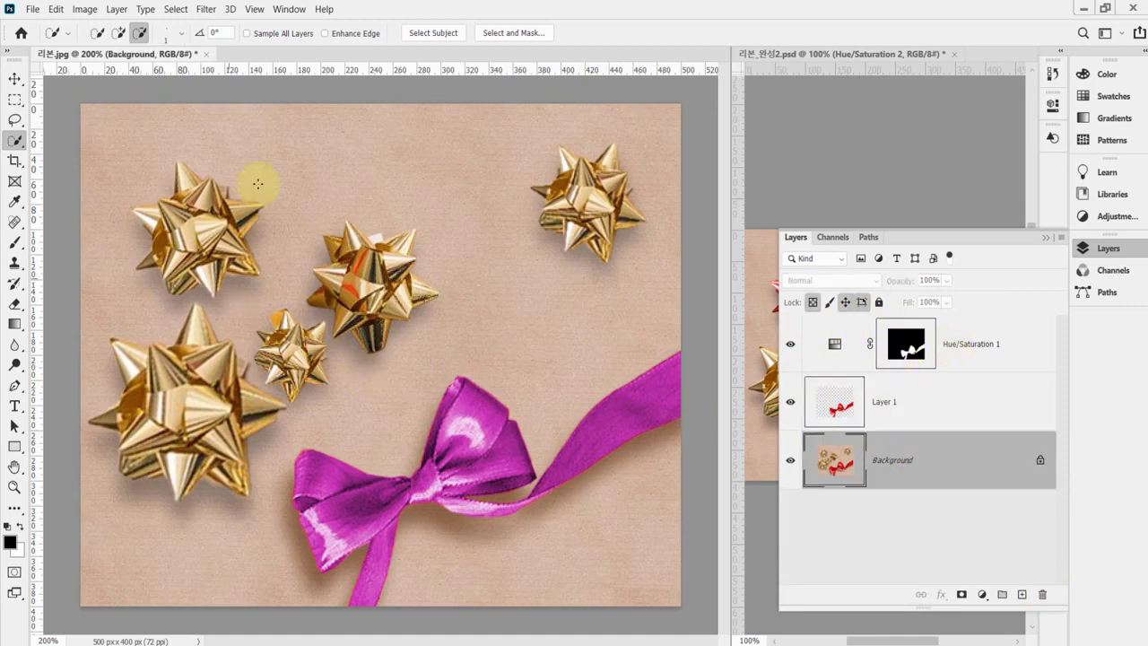
pyautogui.click(1109, 247)
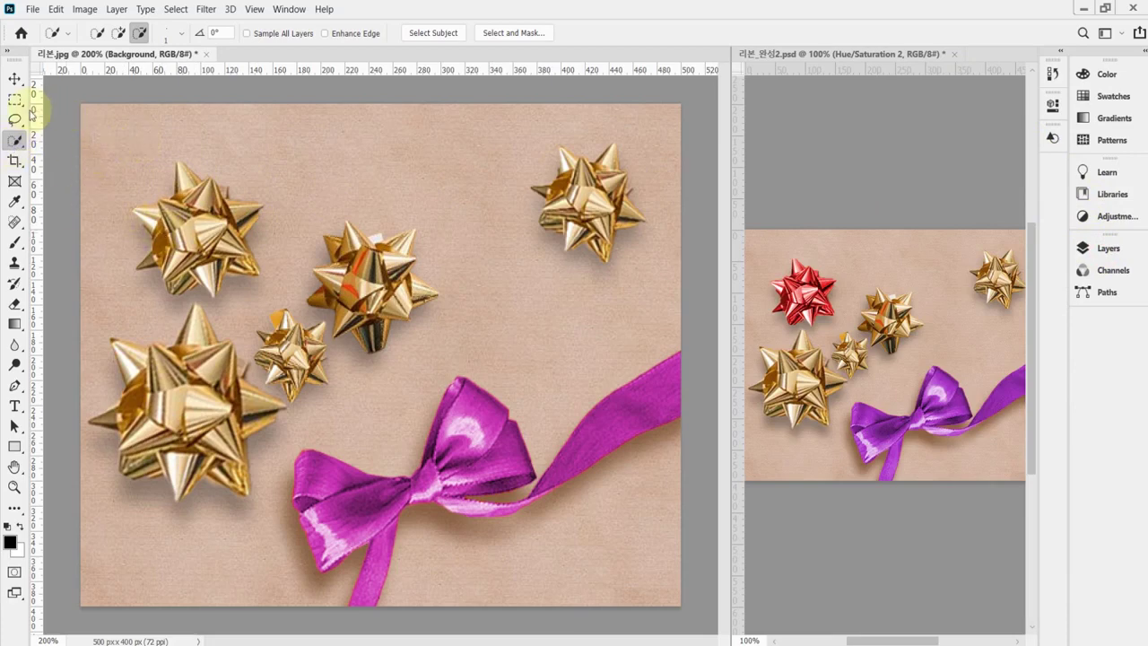
# Select the upper-left gold bow on the Background layer with the Object Selection Tool.
pyautogui.click(16, 142)
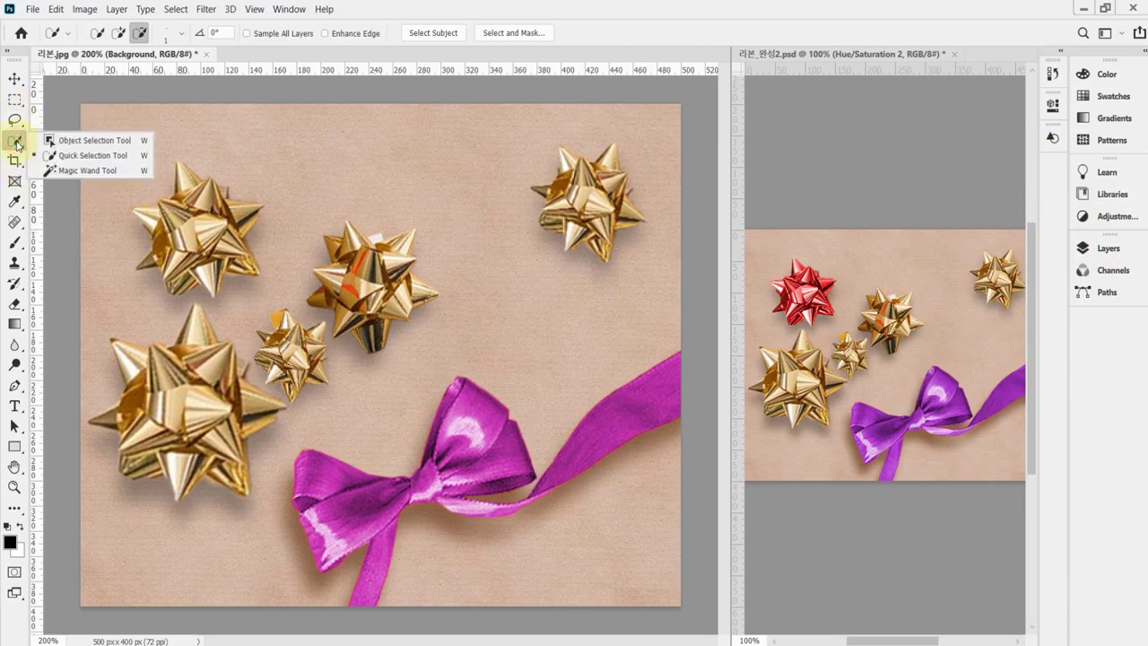
pyautogui.click(89, 140)
pyautogui.moveTo(112, 150); pyautogui.dragTo(270, 312)
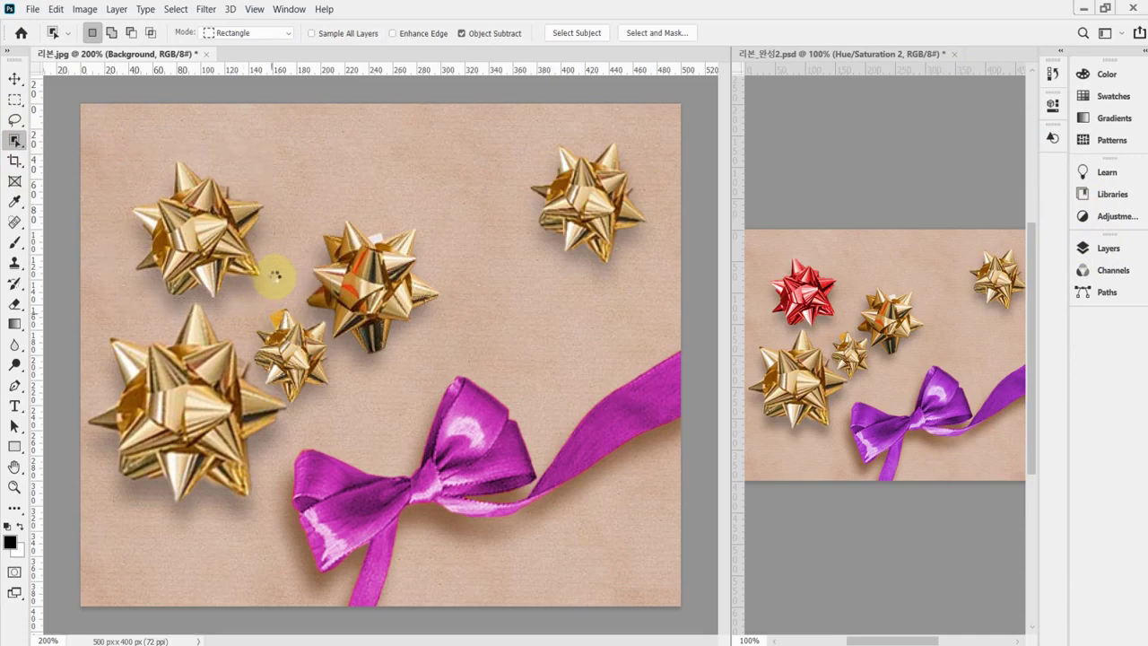
pyautogui.scroll(1, 247, 231)
pyautogui.click(171, 229)
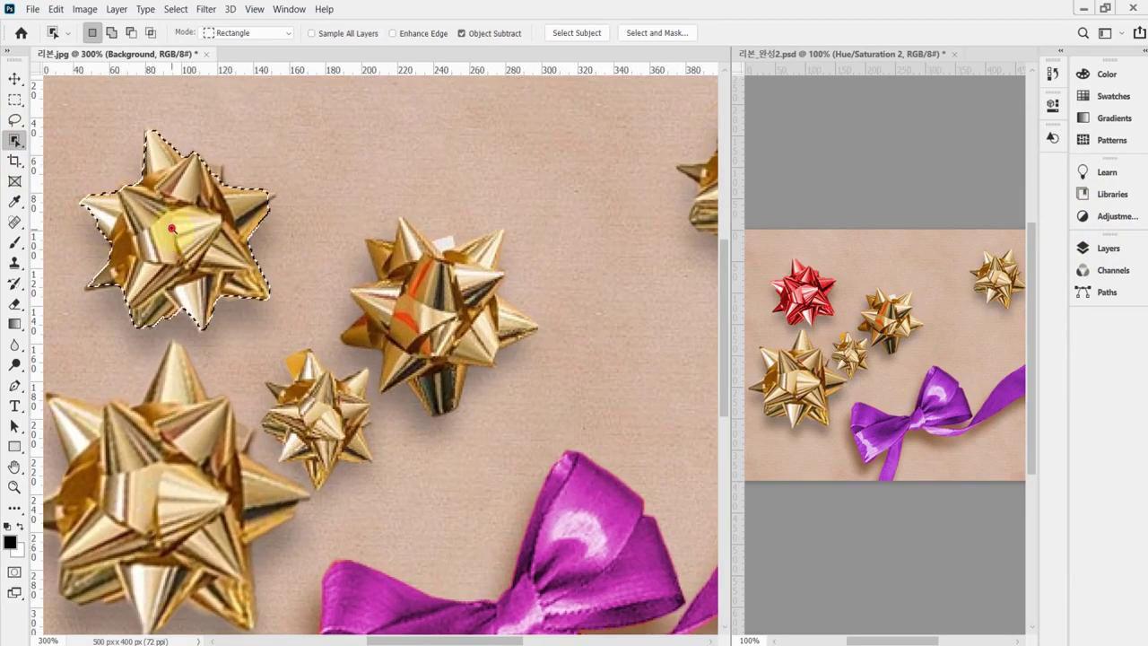
pyautogui.scroll(1, 171, 229)
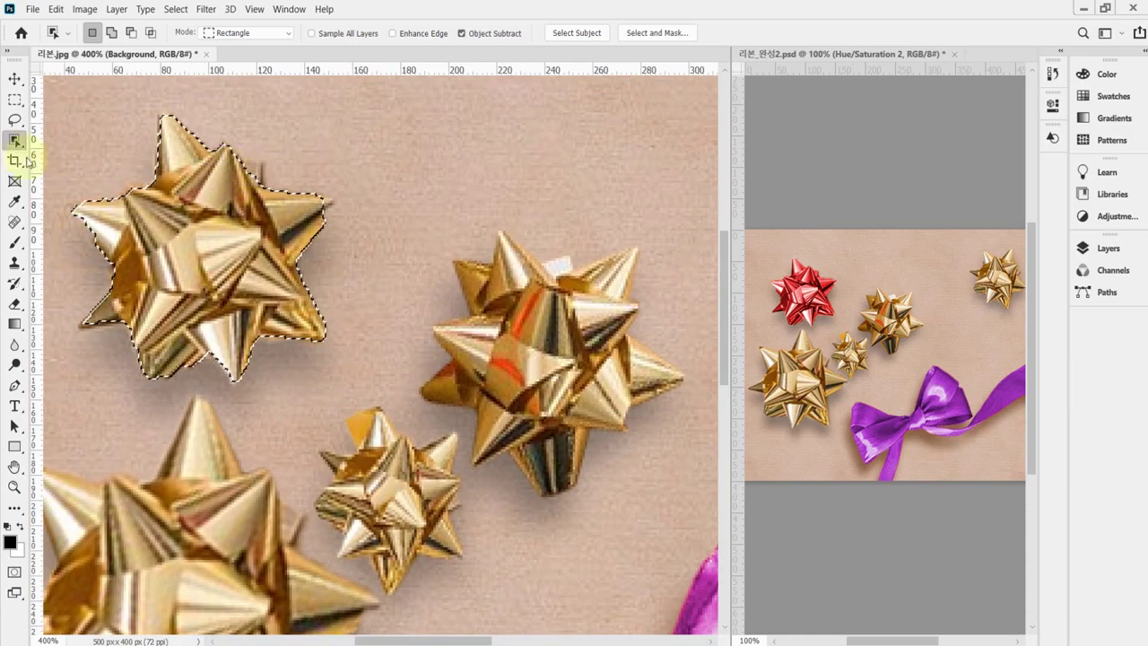
# Add the missing pointed tips around the bow's edge to the selection with the Quick Selection Tool.
pyautogui.rightClick(15, 140)
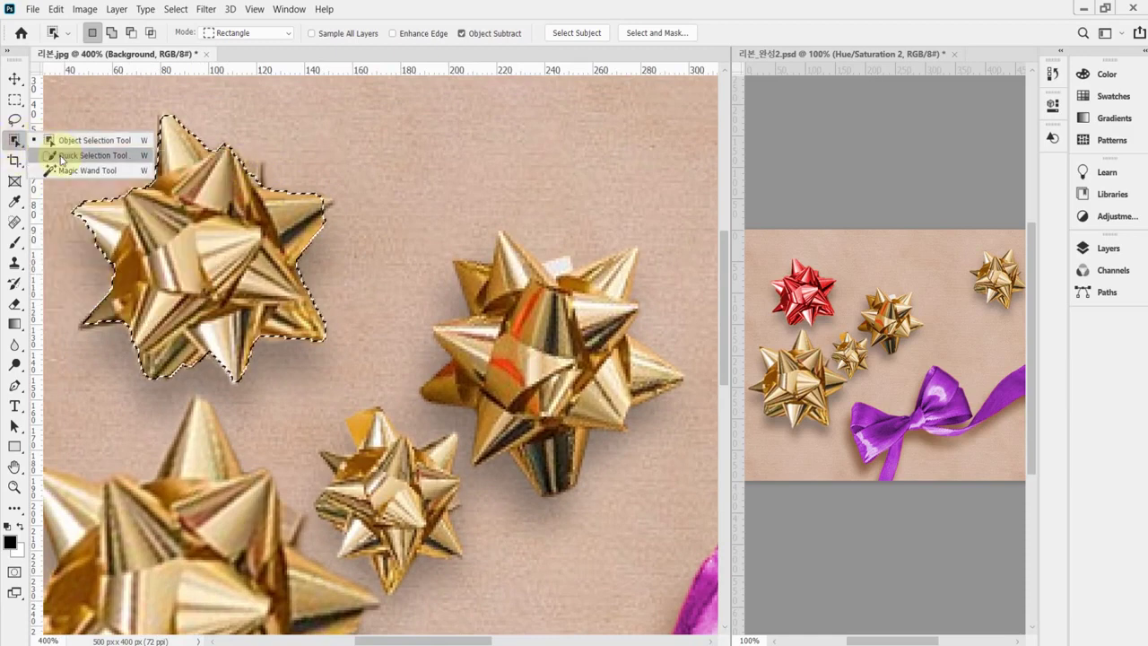
pyautogui.click(61, 159)
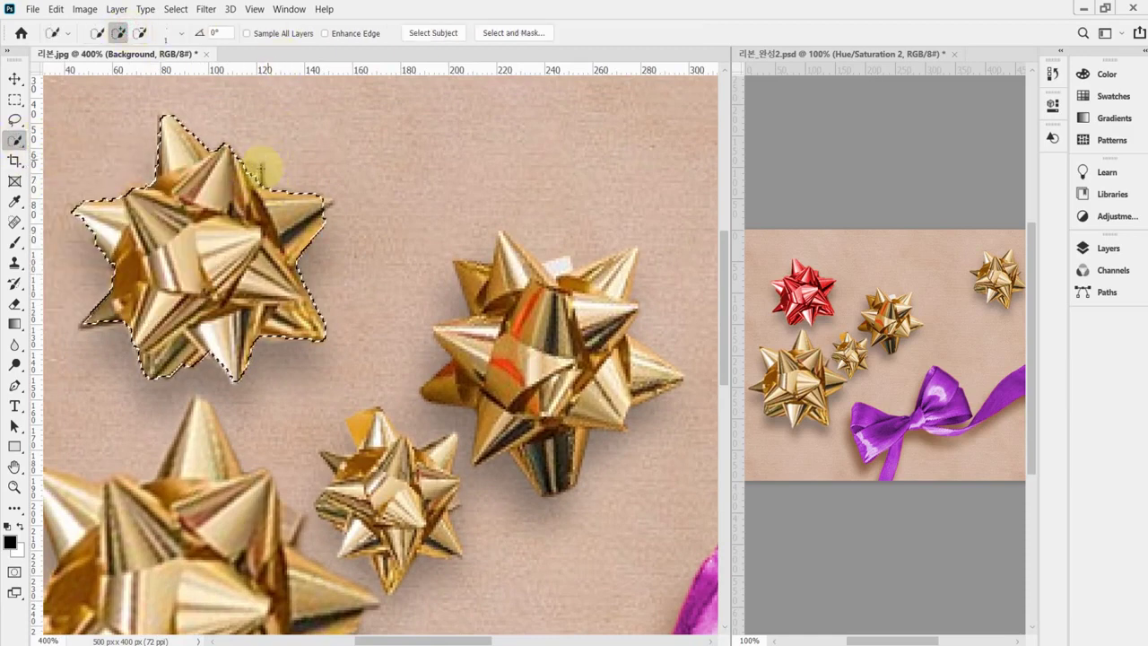
pyautogui.click(259, 169)
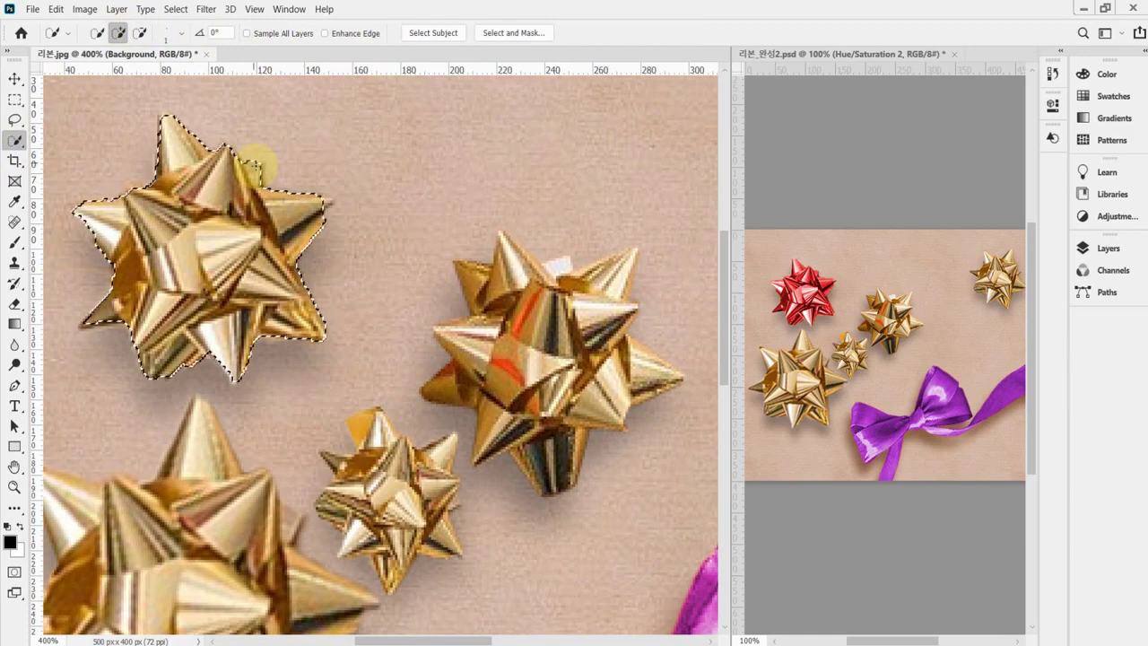
pyautogui.click(326, 205)
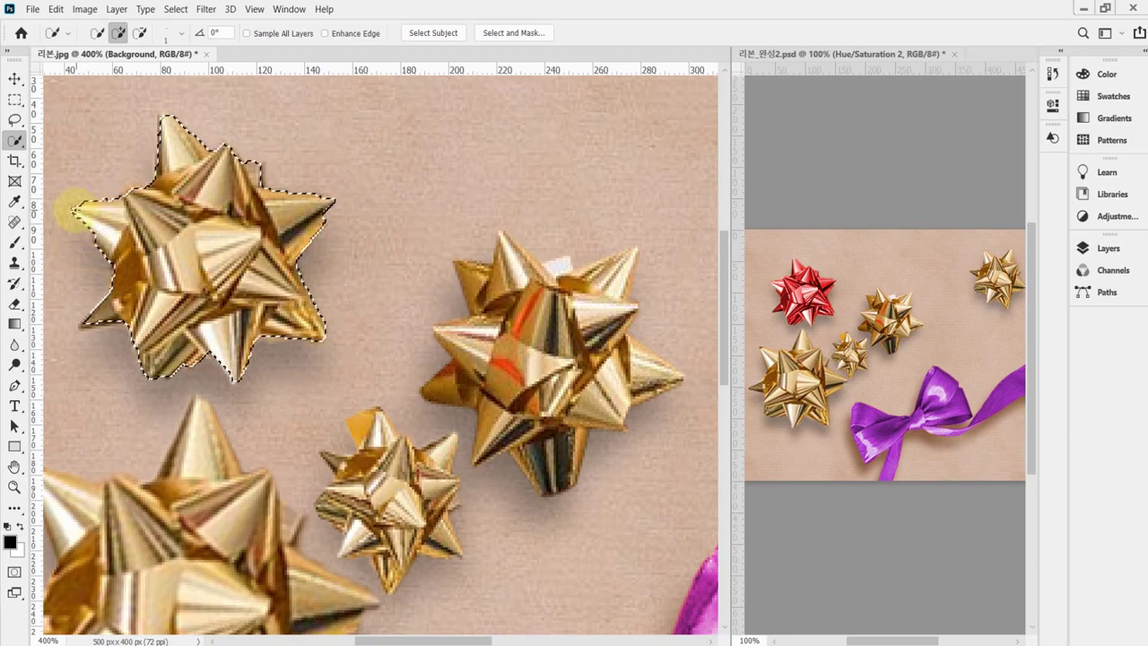
pyautogui.click(72, 209)
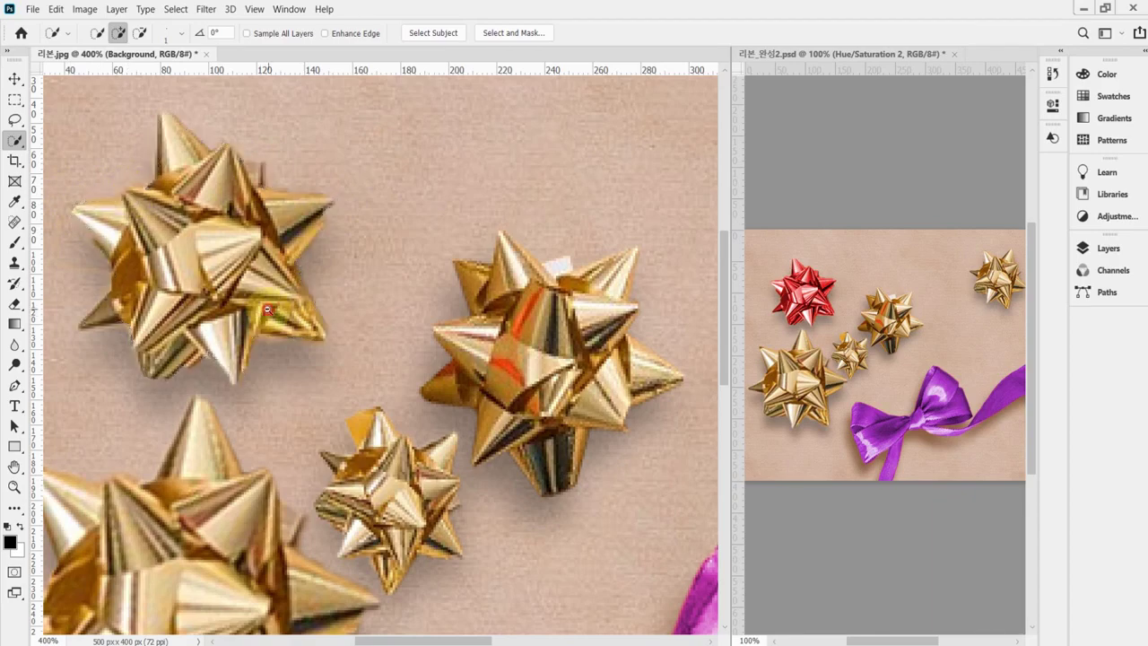
pyautogui.hotkey('ctrl', '-')
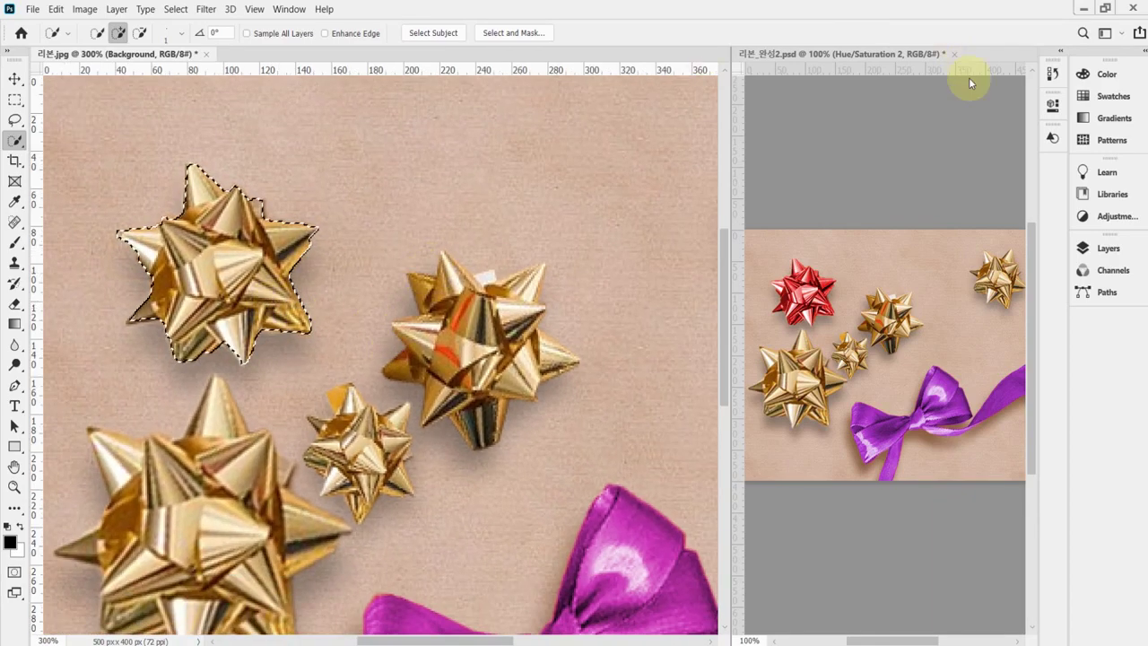
# Copy the selected bow to a new layer and add a Hue/Saturation adjustment layer masked to the bow's outline.
pyautogui.click(1109, 250)
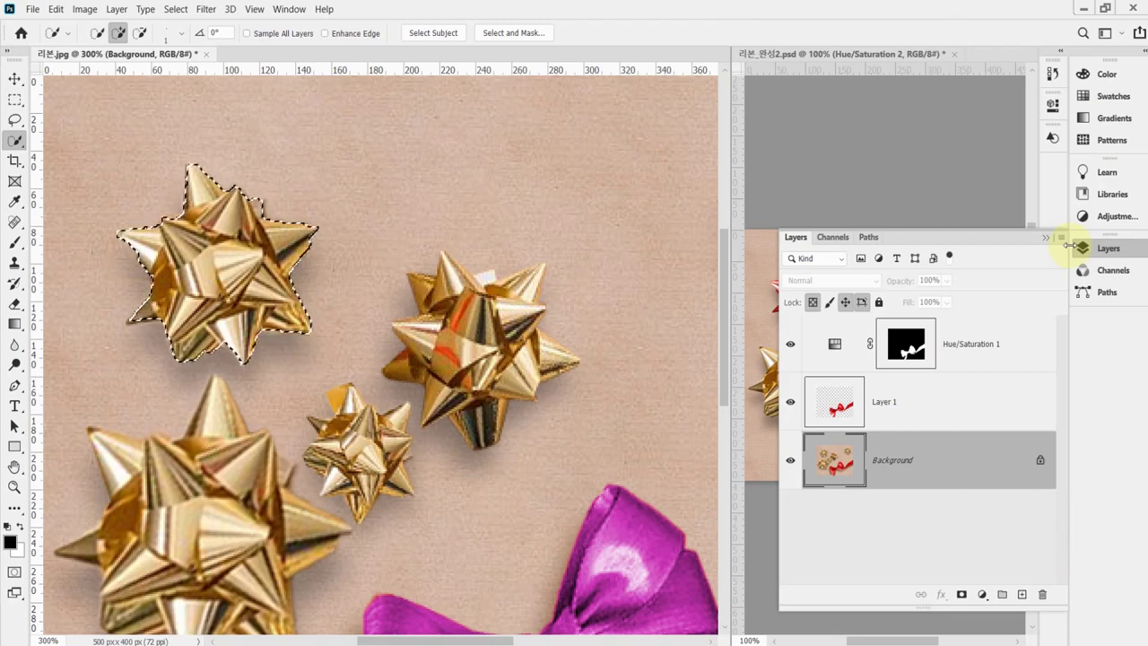
pyautogui.hotkey('ctrl', 'j')
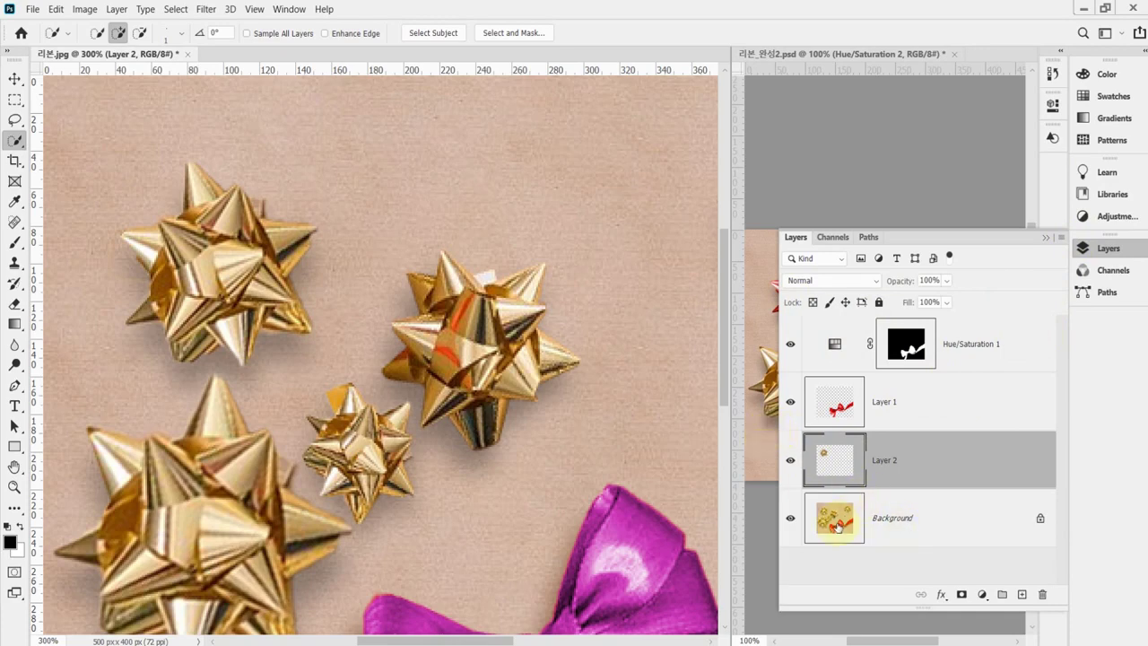
pyautogui.keyDown('ctrl'); pyautogui.click(823, 459); pyautogui.keyUp('ctrl')
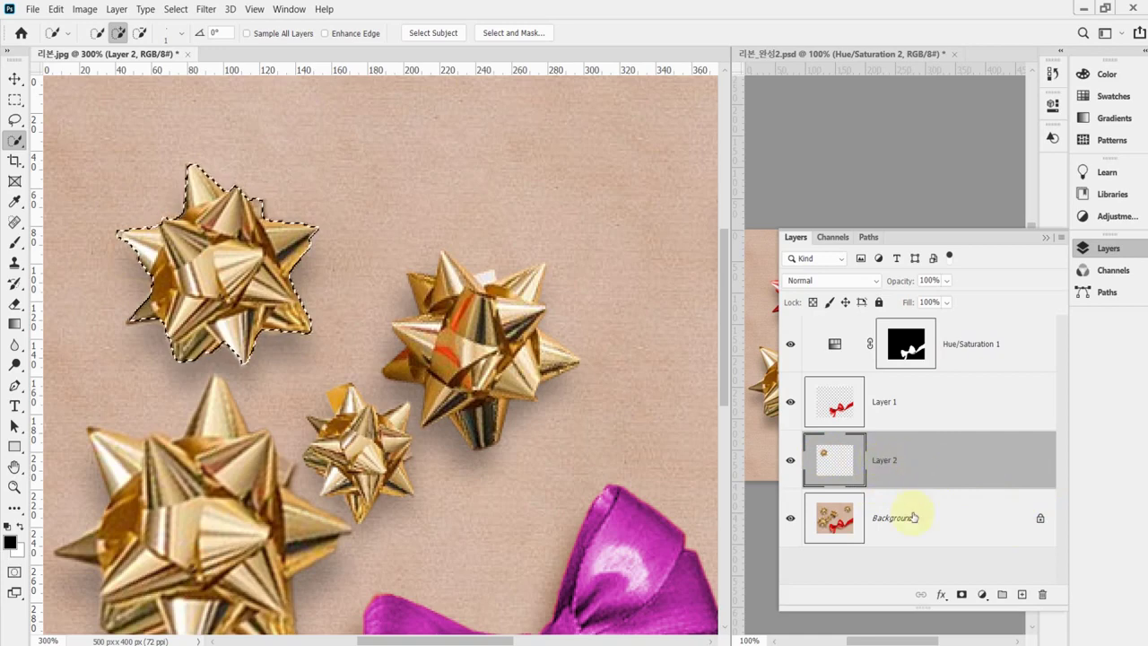
pyautogui.click(981, 595)
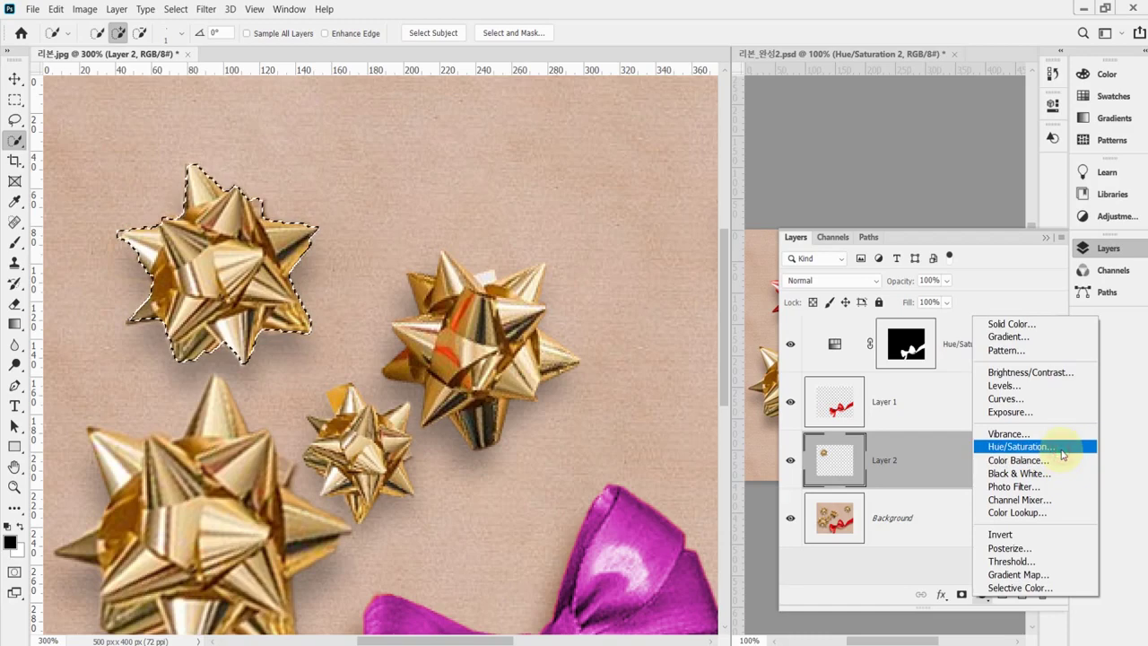
pyautogui.click(1058, 447)
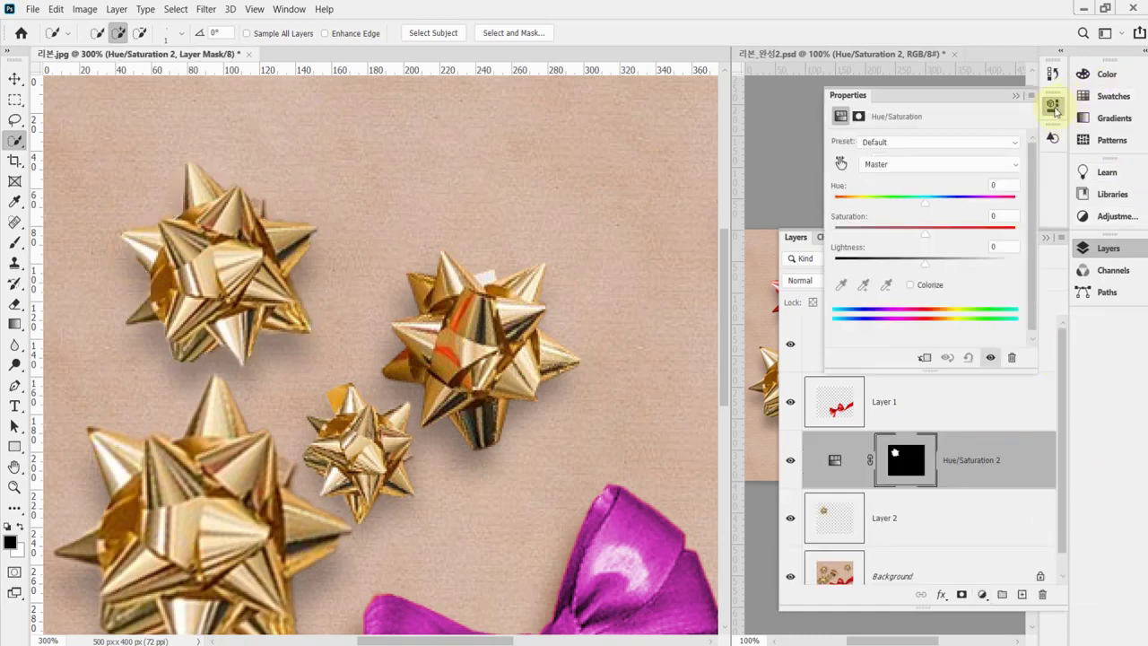
# Colorize the masked bow red with hue 0 and saturation 80.
pyautogui.click(910, 284)
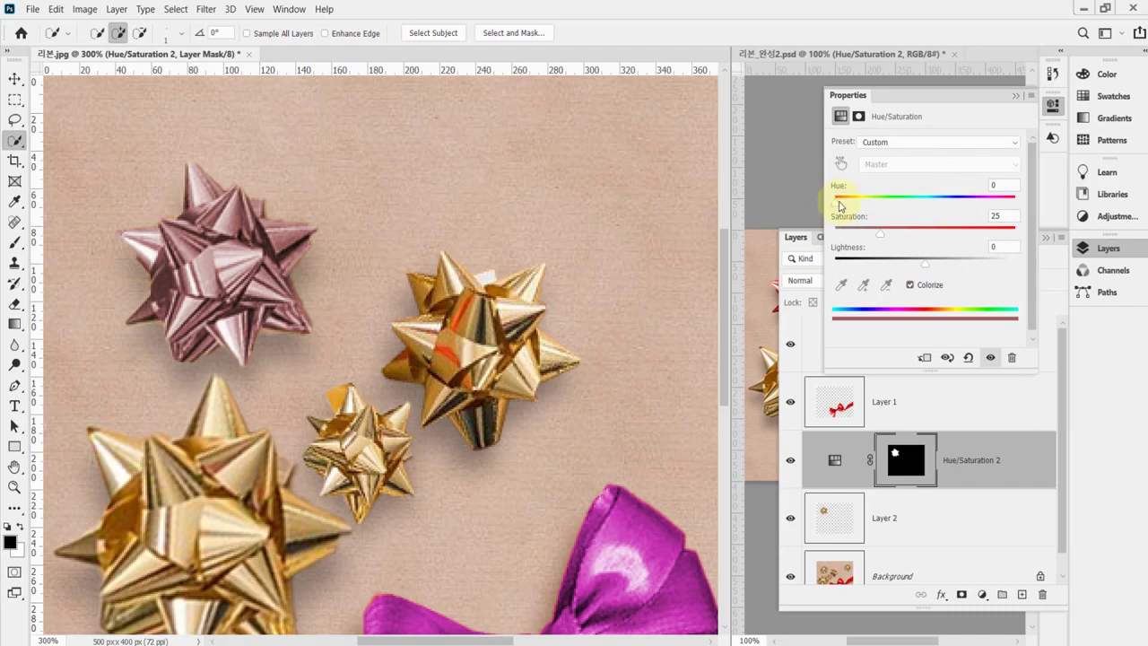
pyautogui.moveTo(882, 235); pyautogui.dragTo(954, 239)
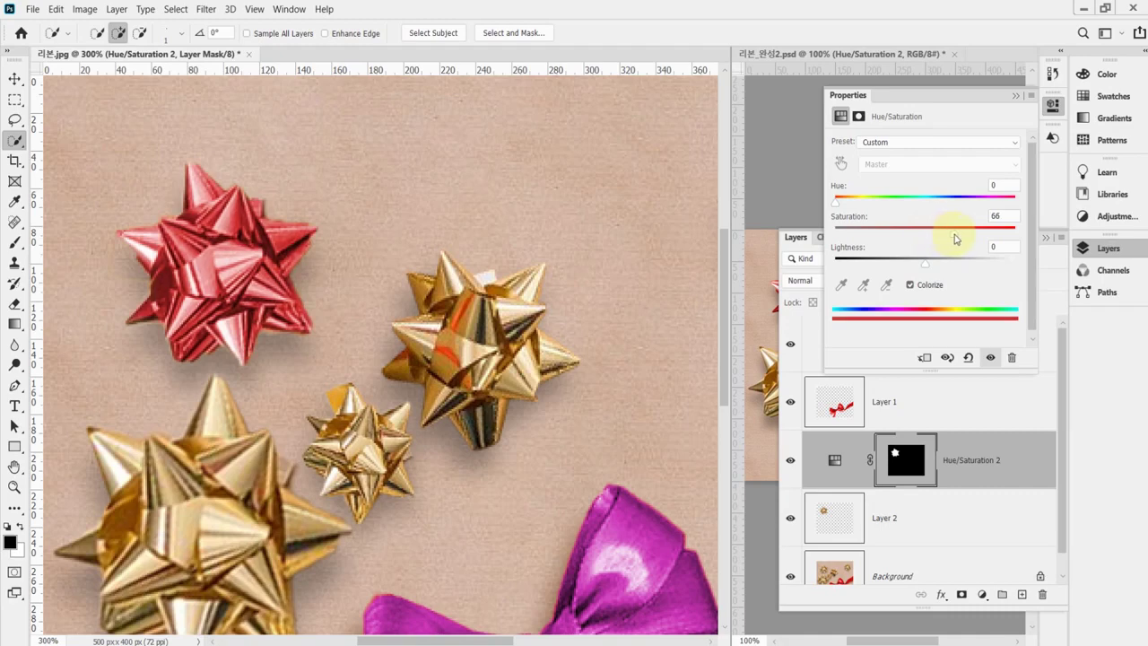
pyautogui.moveTo(956, 238); pyautogui.dragTo(970, 241)
pyautogui.click(998, 216)
pyautogui.write('80')
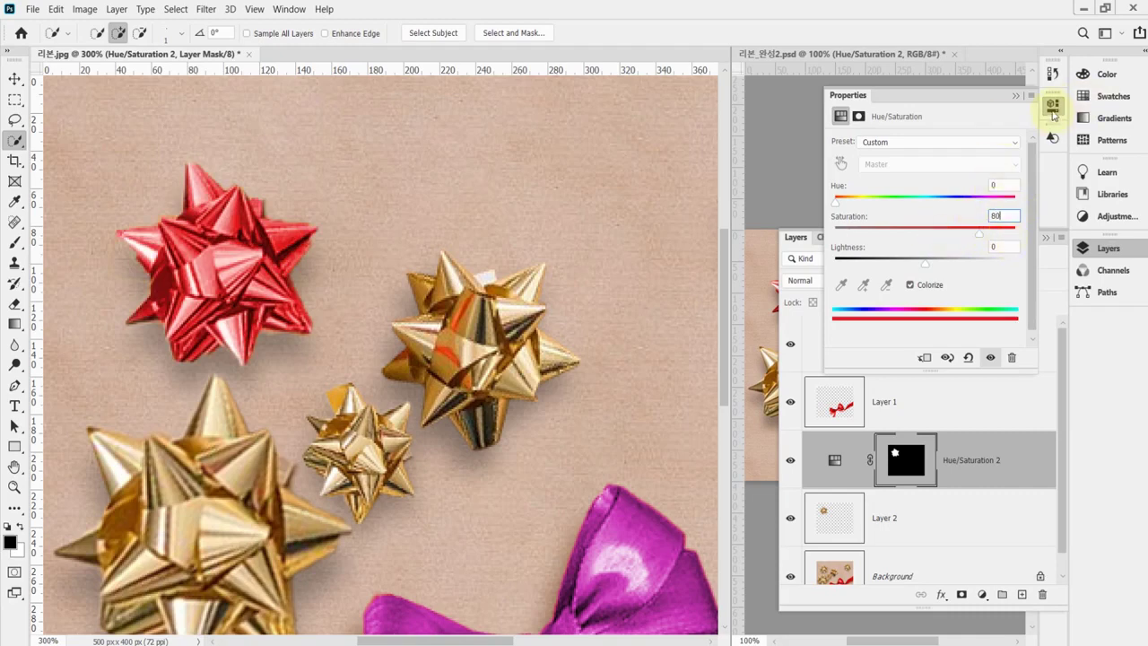
pyautogui.click(1053, 106)
# Reopen the Hue/Saturation 2 adjustment and review the red bow's colour settings against the whole image.
pyautogui.keyDown('ctrl'); pyautogui.keyDown('alt'); pyautogui.click(368, 407); pyautogui.keyUp('alt'); pyautogui.keyUp('ctrl')
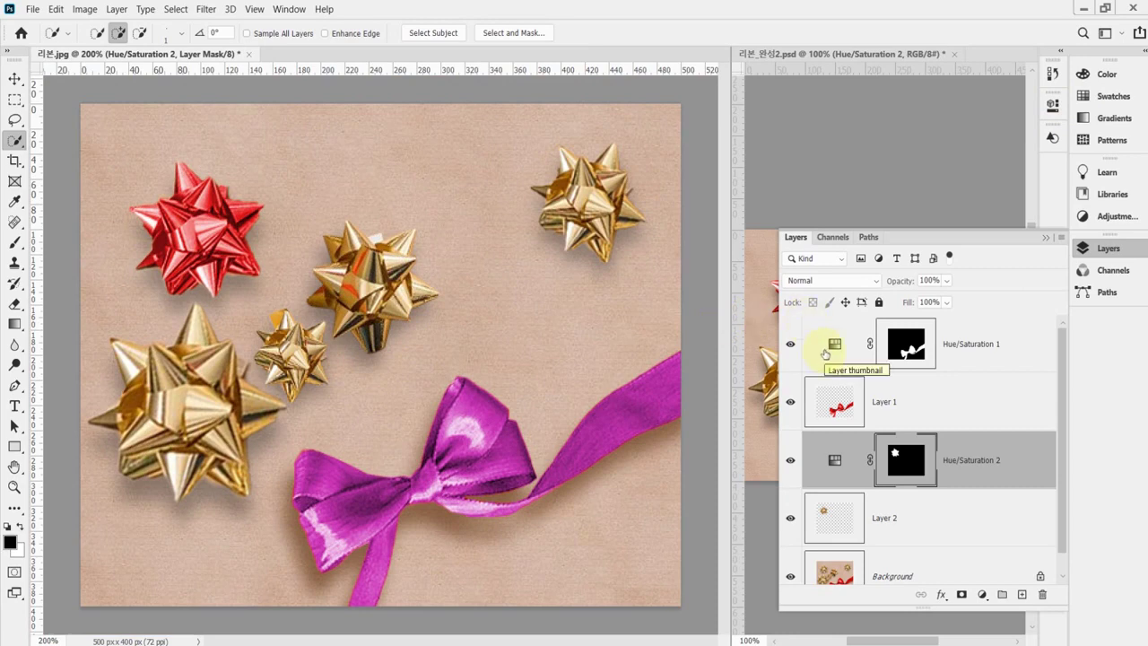
pyautogui.doubleClick(835, 460)
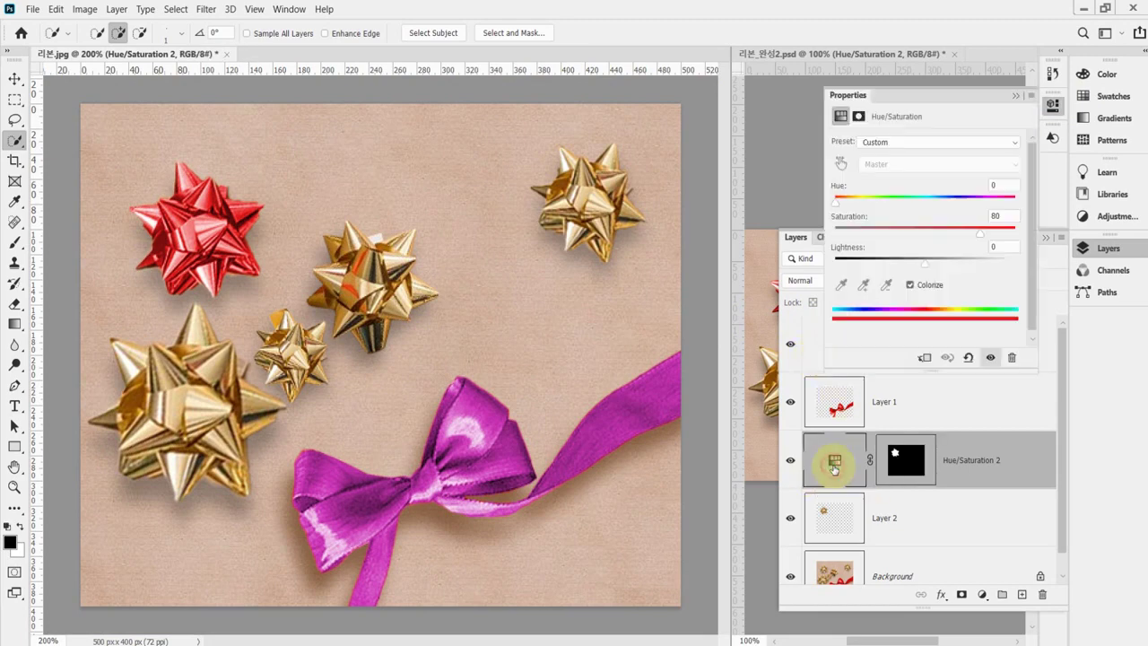
pyautogui.click(995, 216)
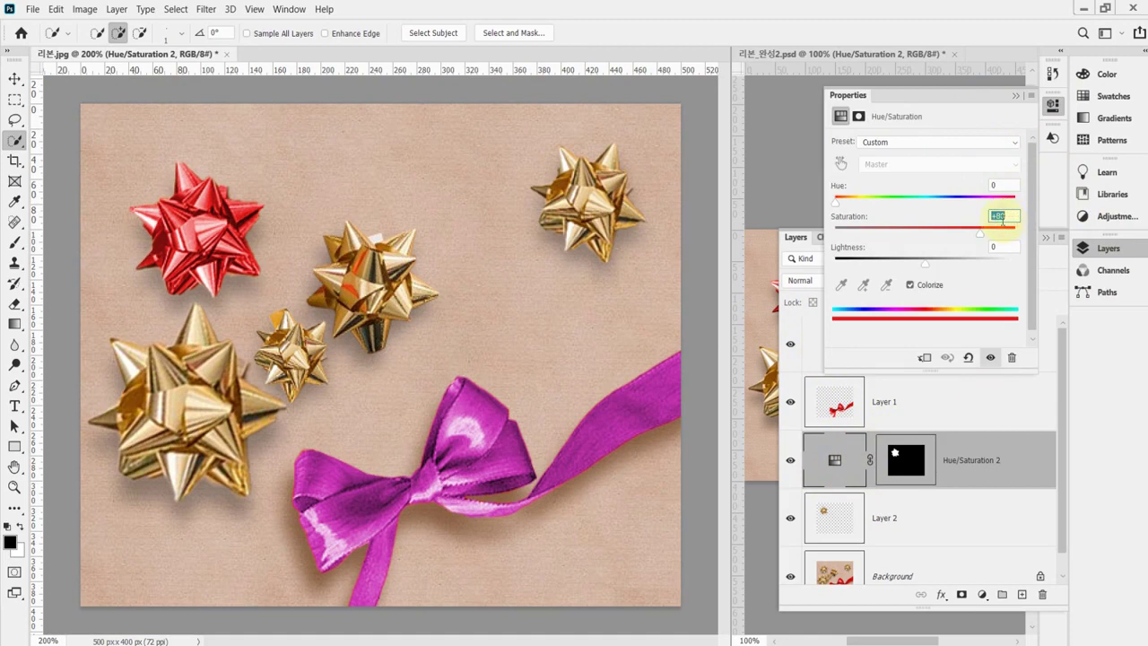
pyautogui.press('Return')
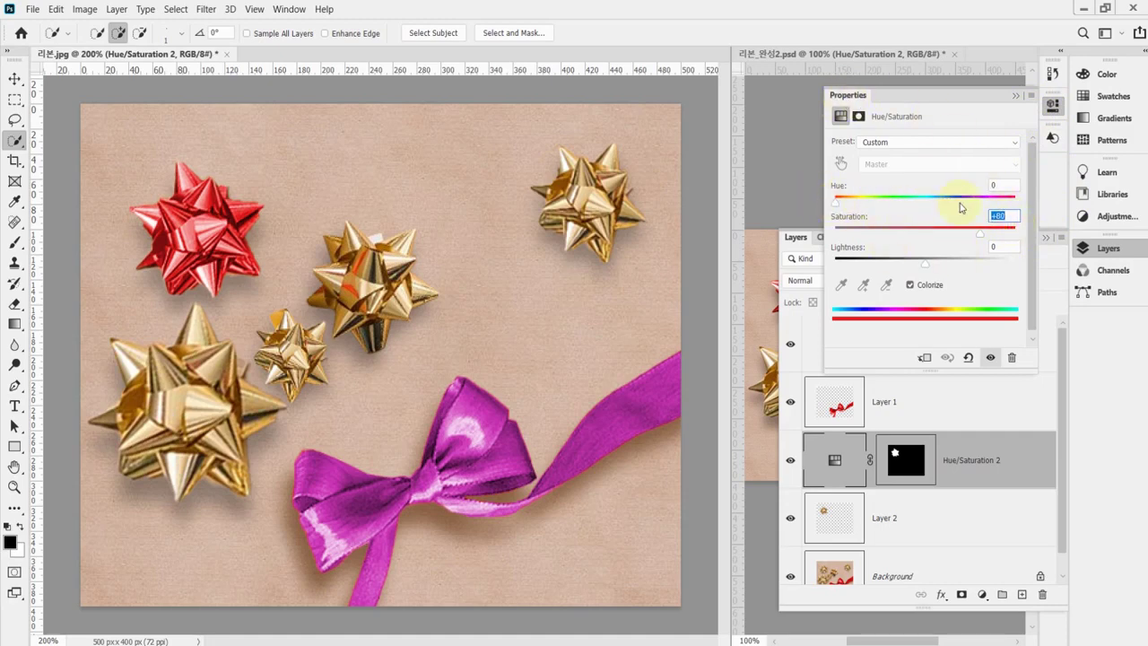
pyautogui.click(1054, 107)
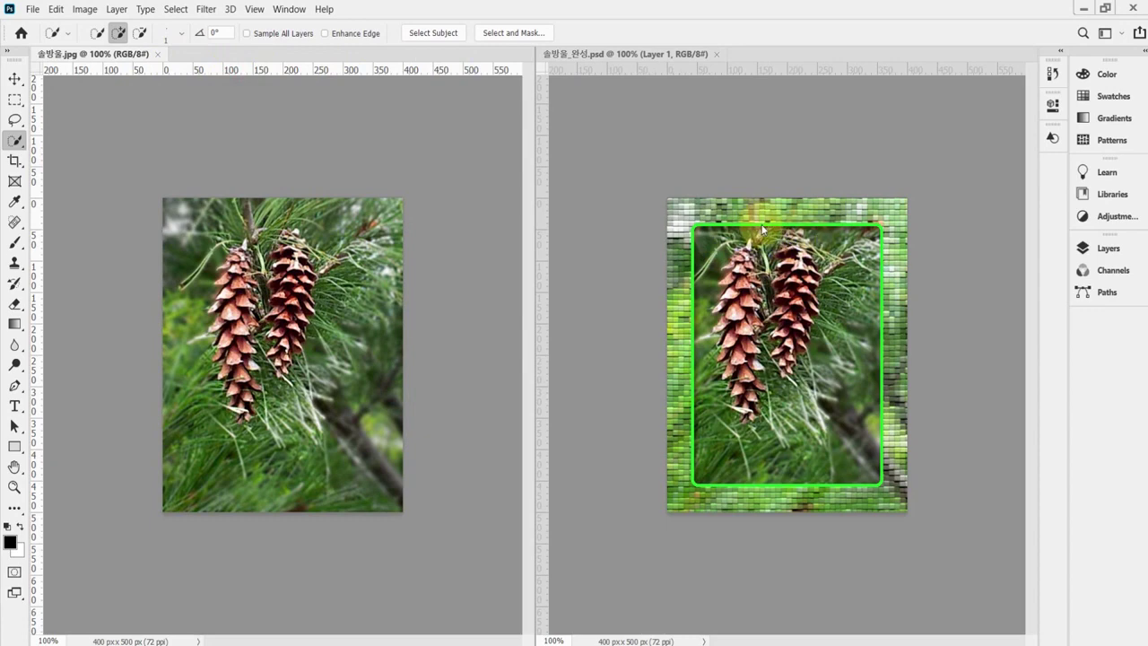
# Make the finished pinecone example 솔방울_완성.psd the active document.
pyautogui.click(801, 148)
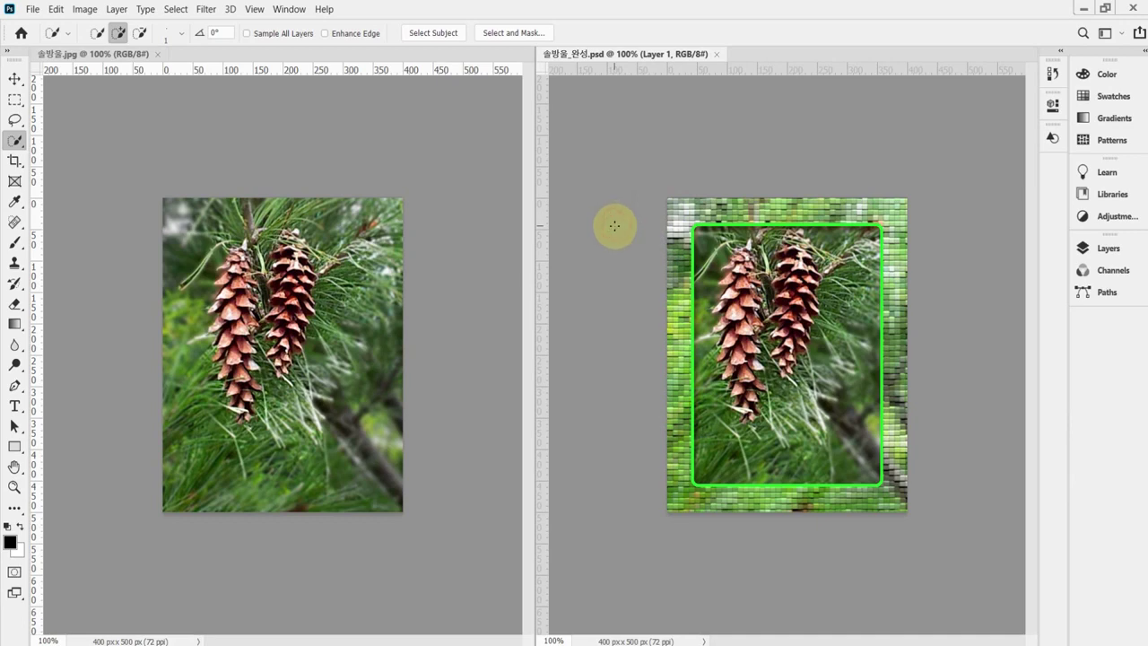
# Make 솔방울.jpg the active document and duplicate its Background layer.
pyautogui.click(105, 103)
pyautogui.click(15, 78)
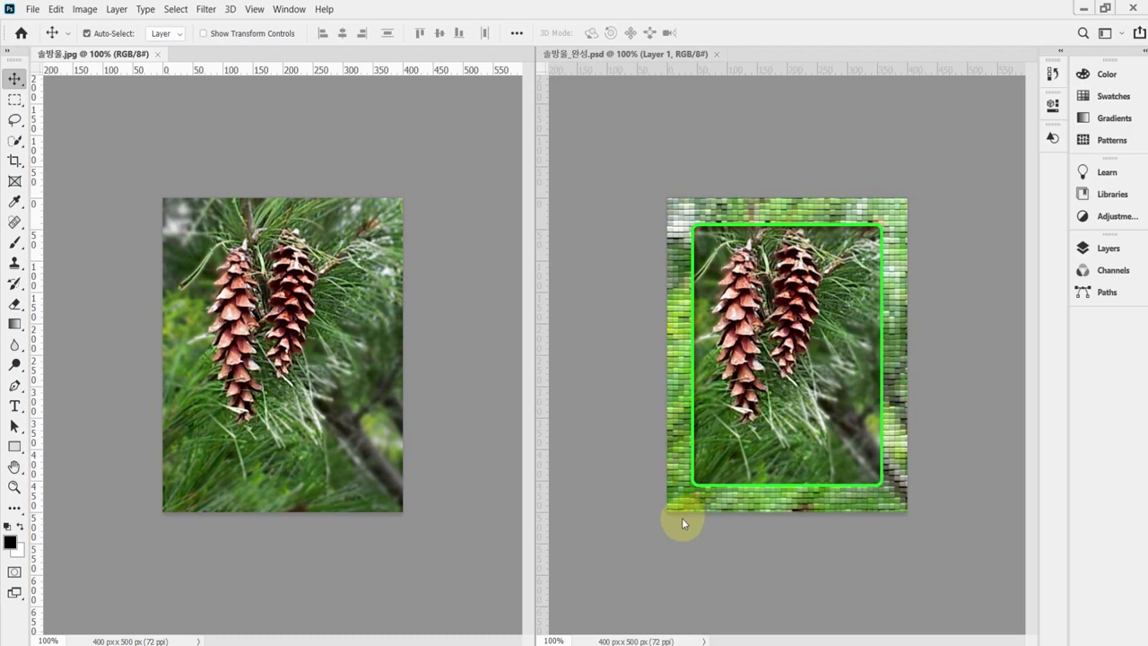
pyautogui.click(1113, 260)
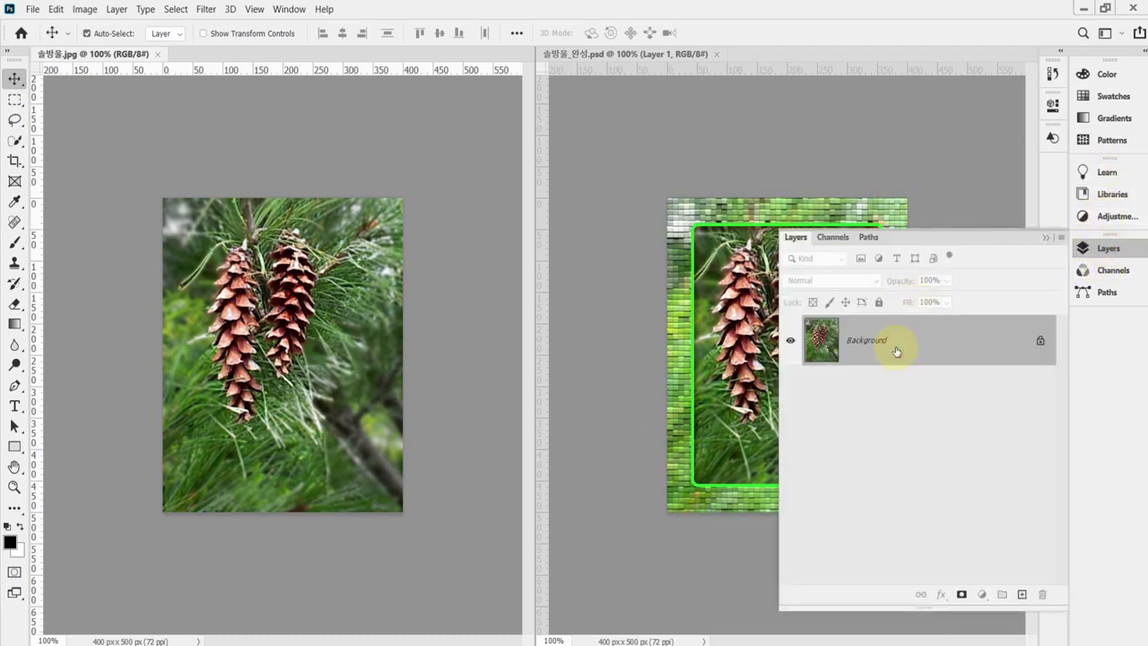
pyautogui.moveTo(896, 351); pyautogui.dragTo(895, 347)
pyautogui.hotkey('ctrl', 'j')
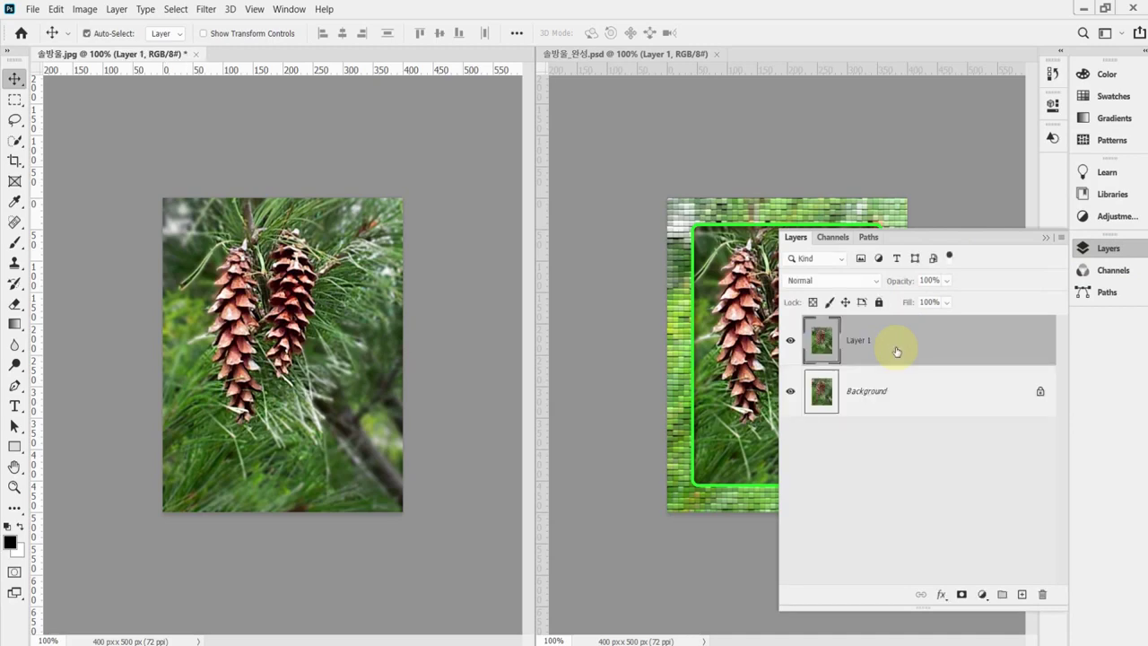
pyautogui.click(1109, 249)
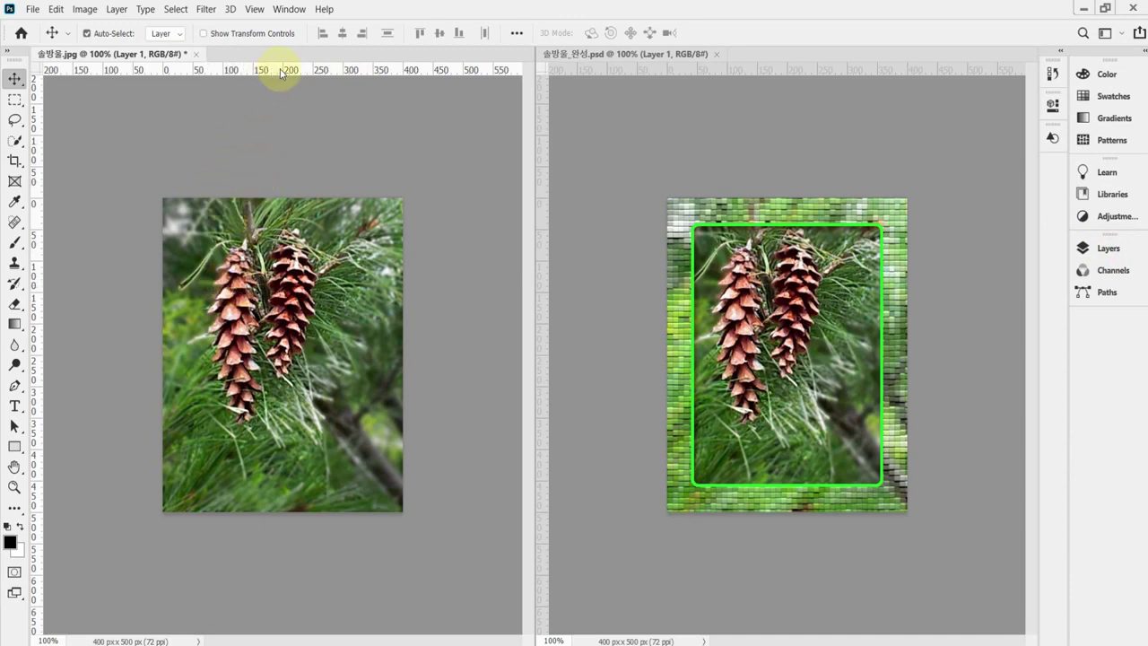
# Clear all guides from 솔방울.jpg.
pyautogui.moveTo(277, 69); pyautogui.dragTo(297, 347)
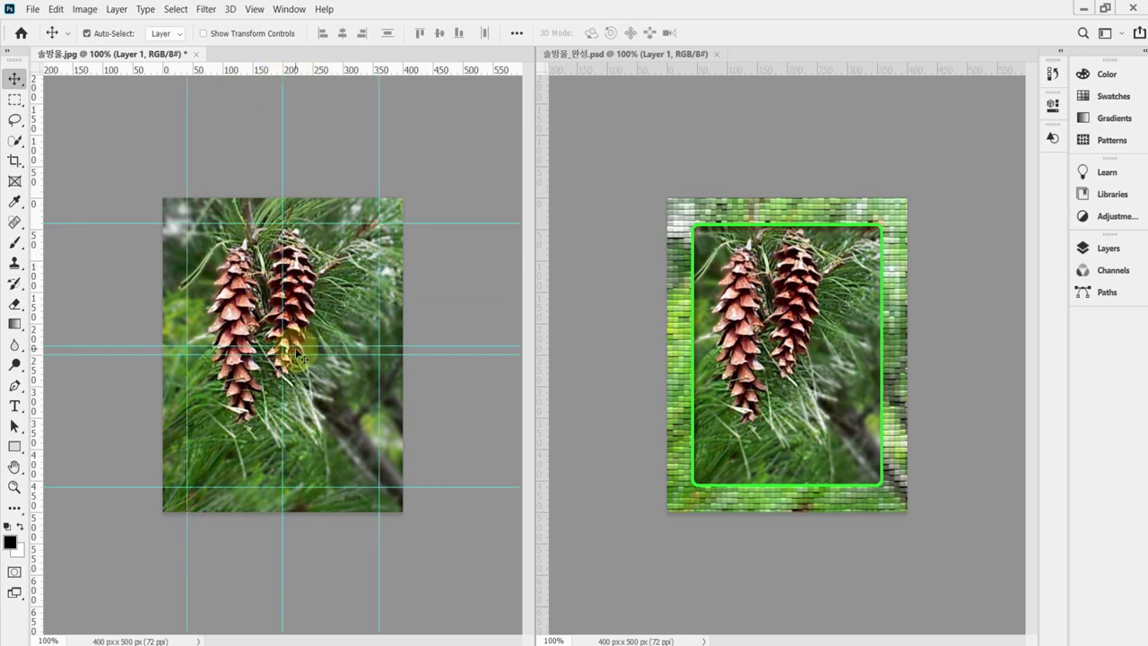
pyautogui.click(289, 9)
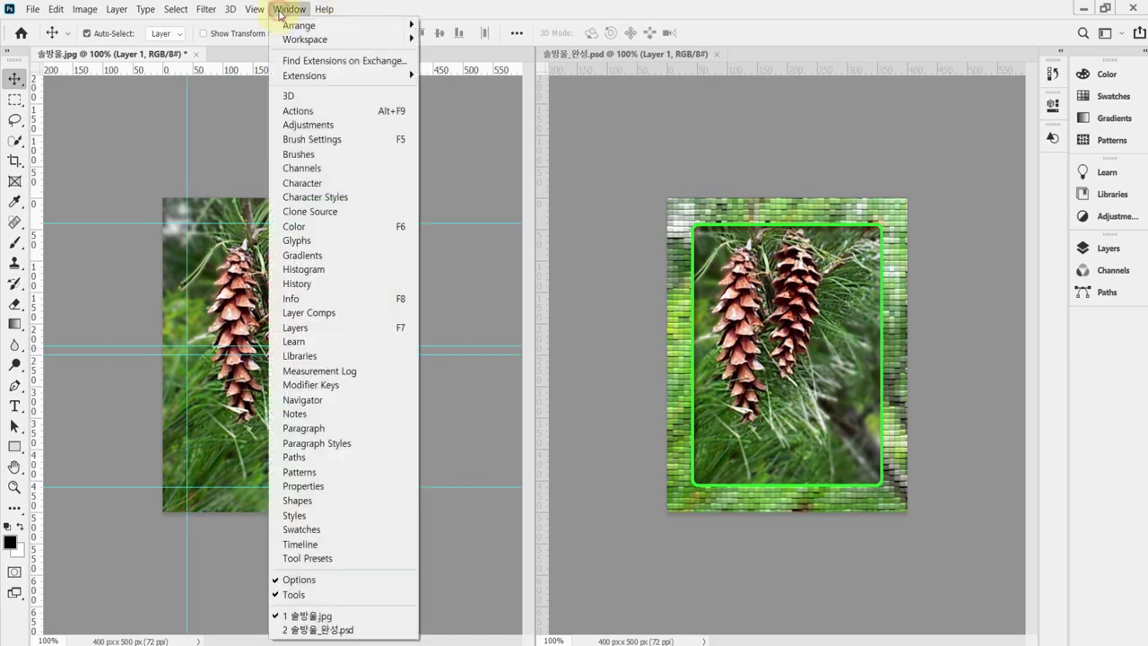
pyautogui.click(289, 9)
pyautogui.click(254, 9)
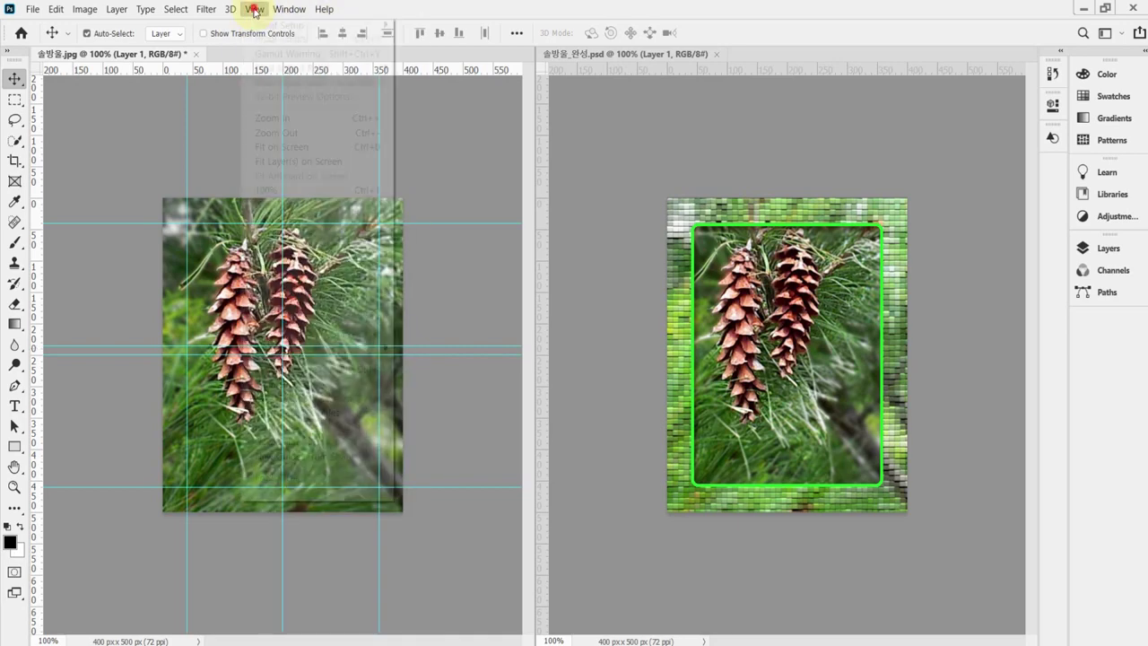
pyautogui.click(312, 385)
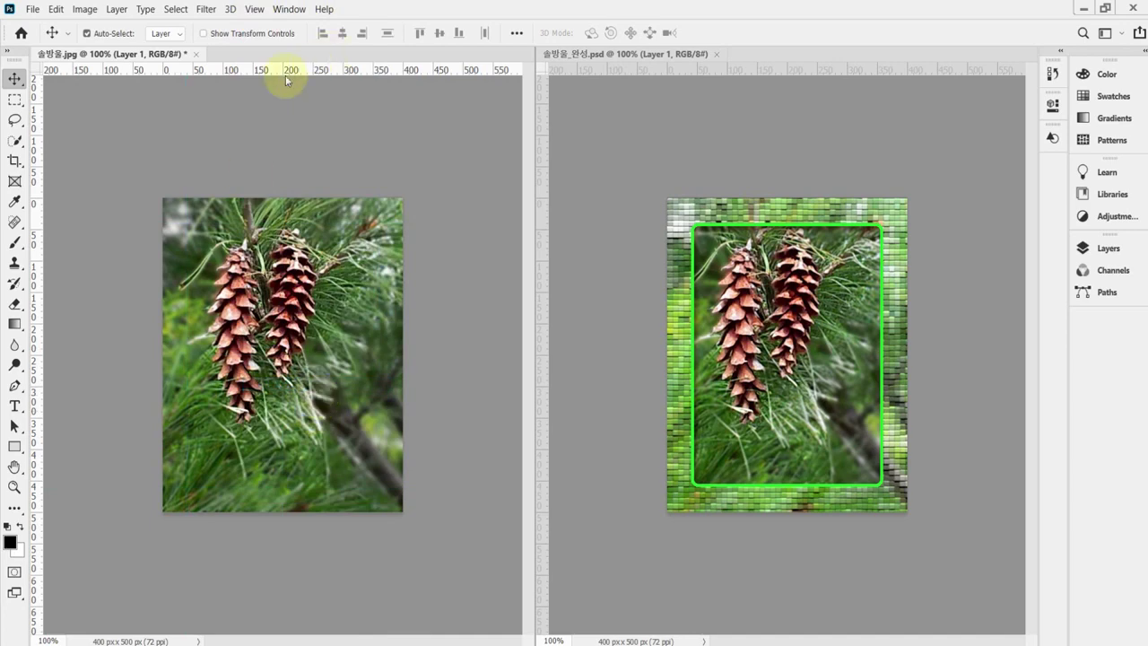
# Place a horizontal guide at 250 px and a vertical guide at 200 px in 솔방울.jpg.
pyautogui.moveTo(216, 76); pyautogui.dragTo(266, 352)
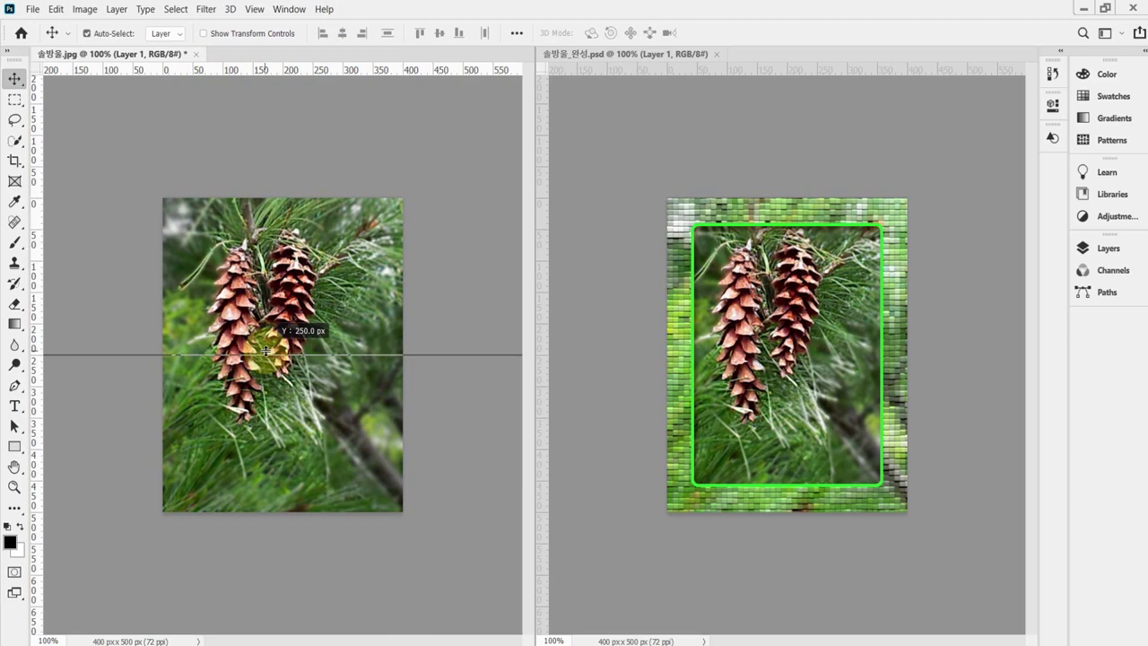
pyautogui.moveTo(266, 350); pyautogui.dragTo(266, 353)
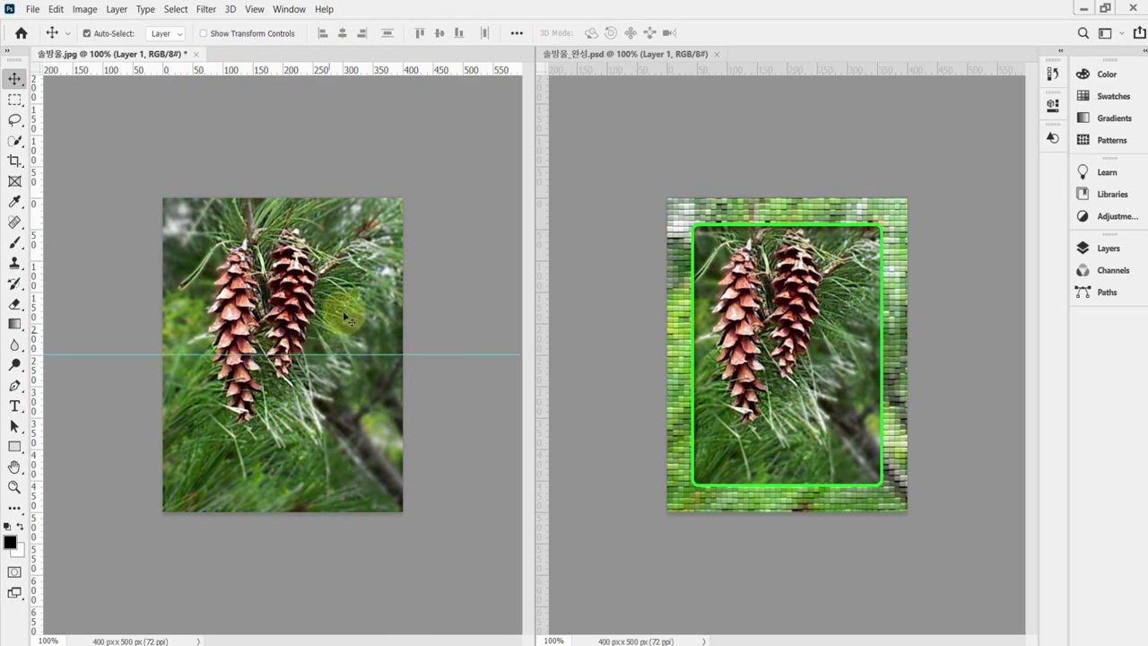
pyautogui.moveTo(40, 234); pyautogui.dragTo(284, 204)
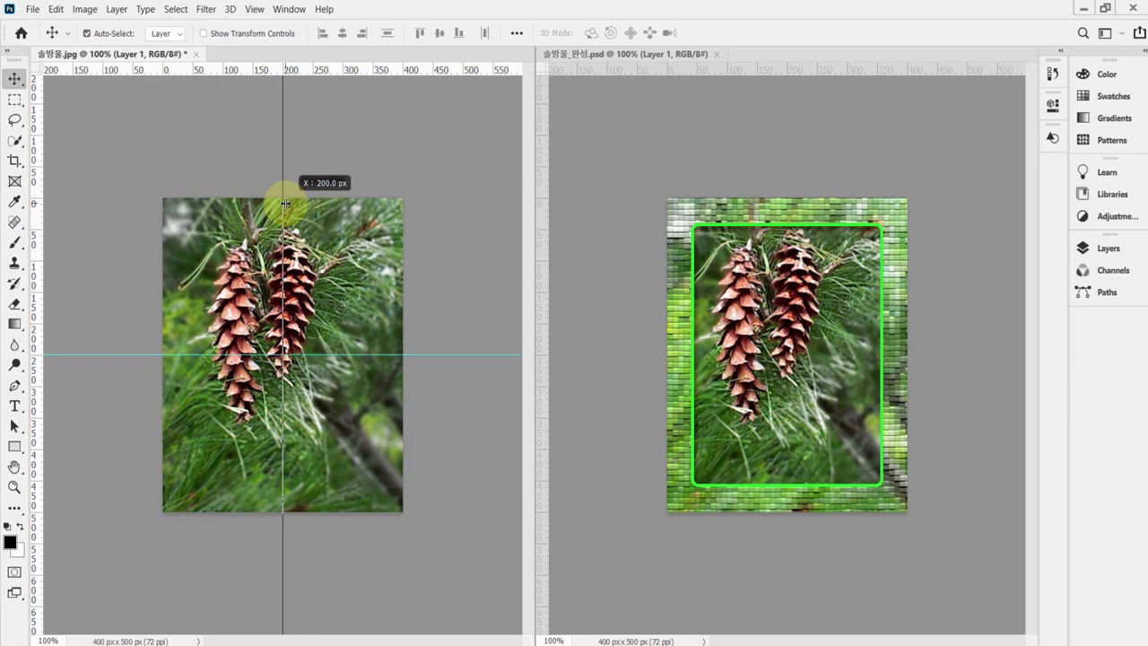
pyautogui.moveTo(285, 204); pyautogui.dragTo(284, 199)
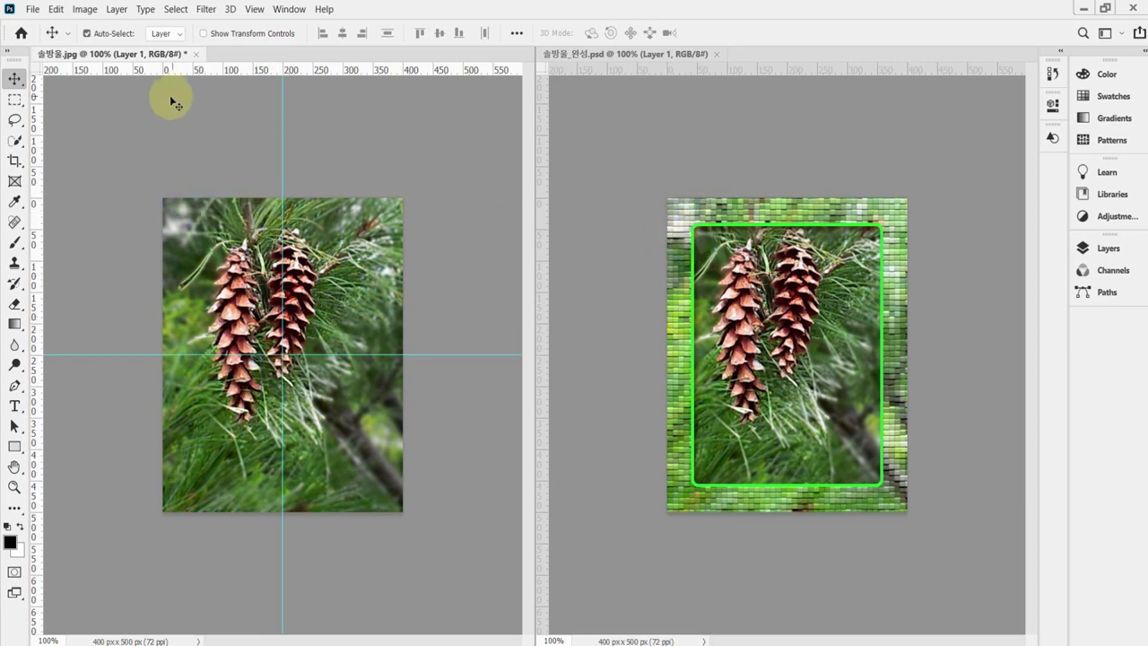
# Switch to the Rectangular Marquee tool and reset all tools to their default settings.
pyautogui.moveTo(13, 107); pyautogui.dragTo(13, 106)
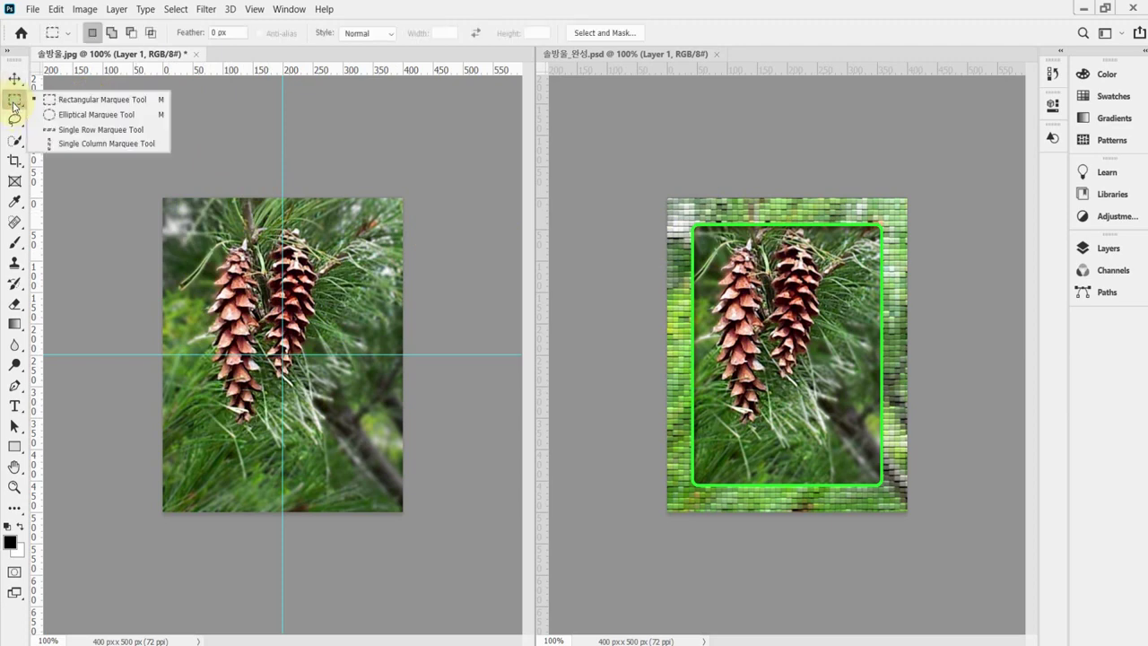
pyautogui.click(81, 105)
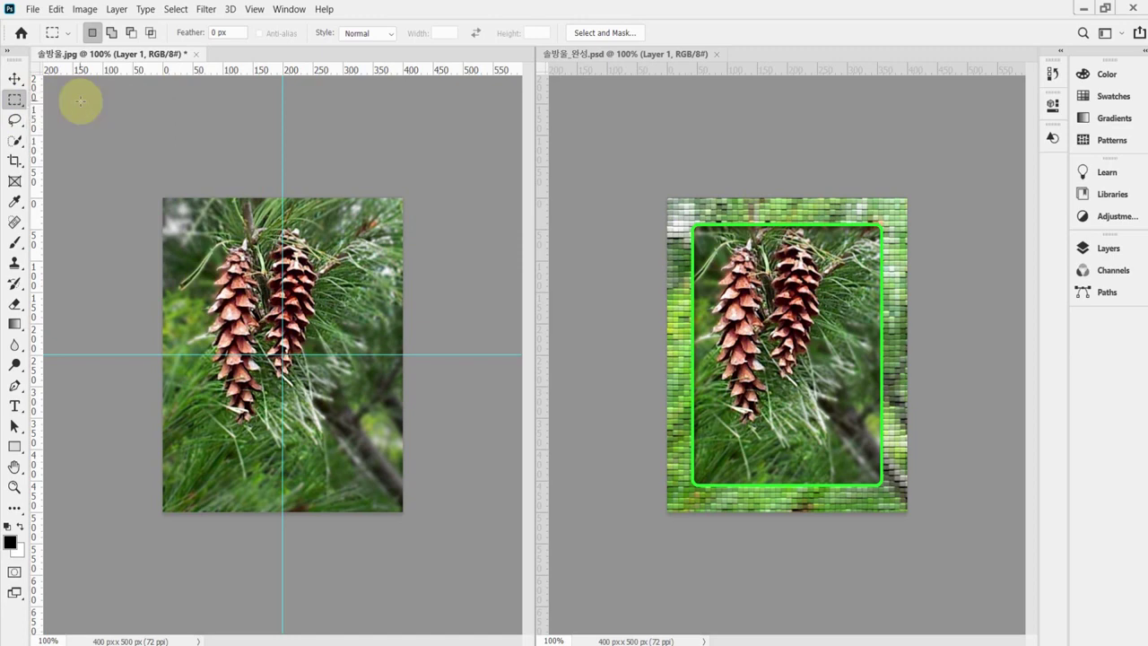
pyautogui.rightClick(50, 33)
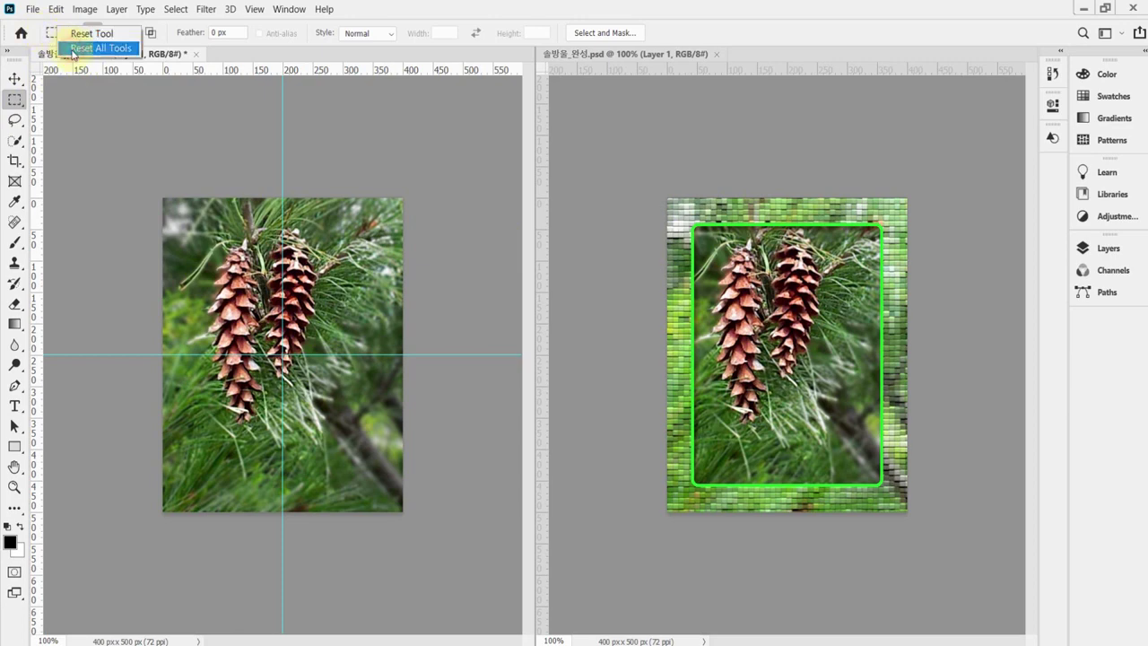
pyautogui.click(73, 50)
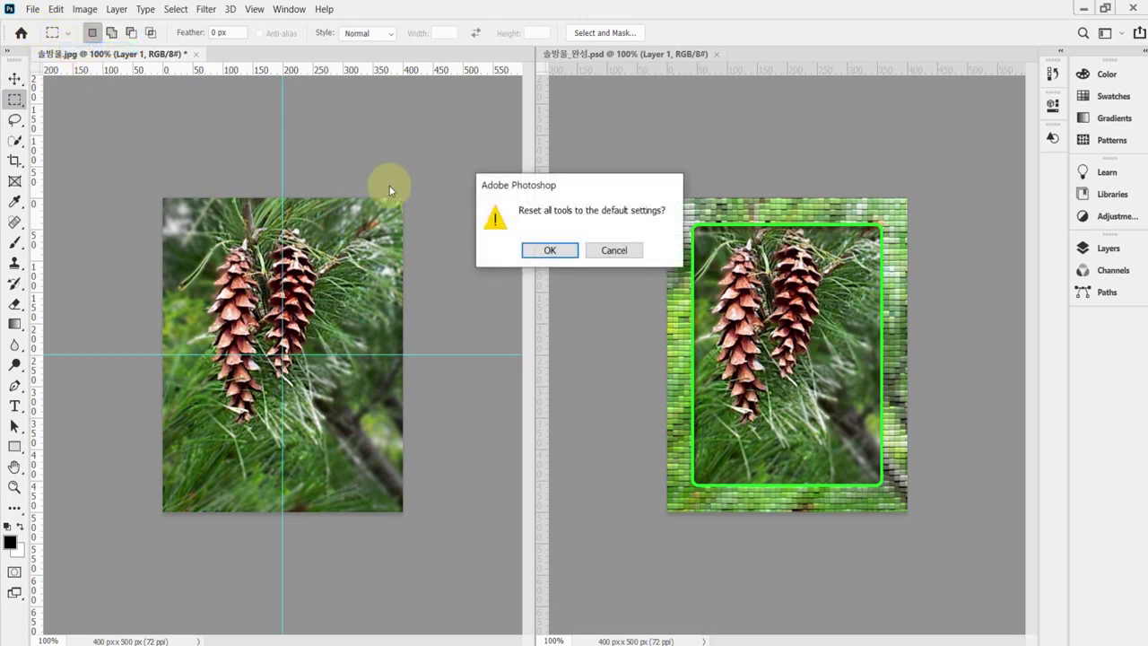
pyautogui.click(549, 251)
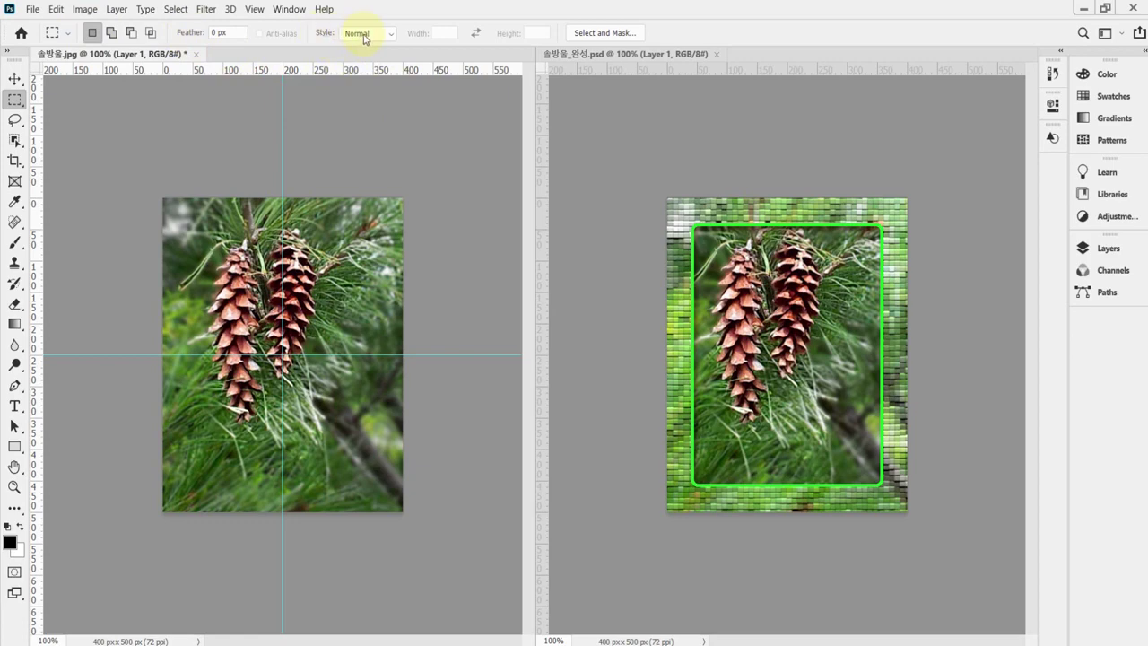
pyautogui.moveTo(205, 244); pyautogui.dragTo(374, 456)
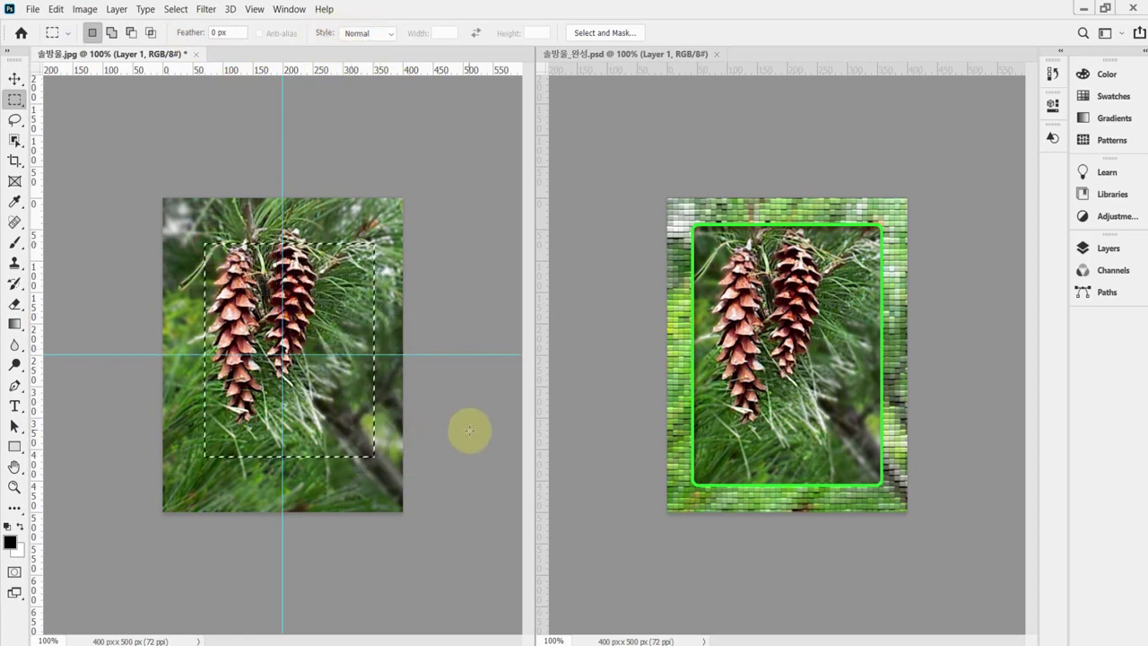
pyautogui.hotkey('ctrl', 'shift', 'i')
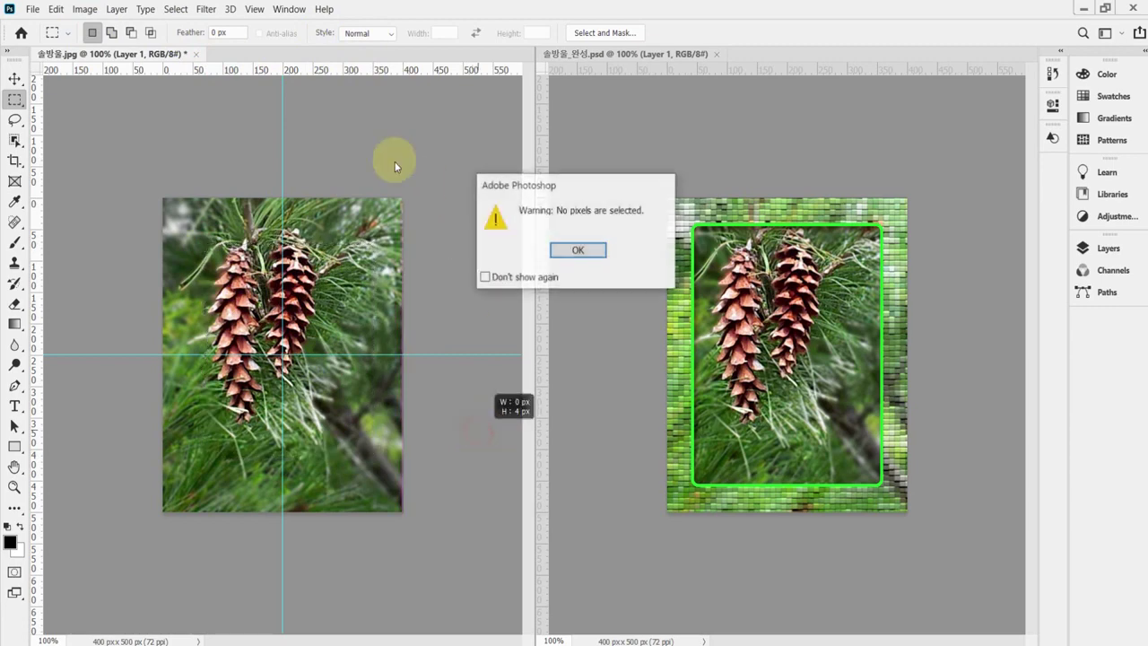
pyautogui.click(575, 249)
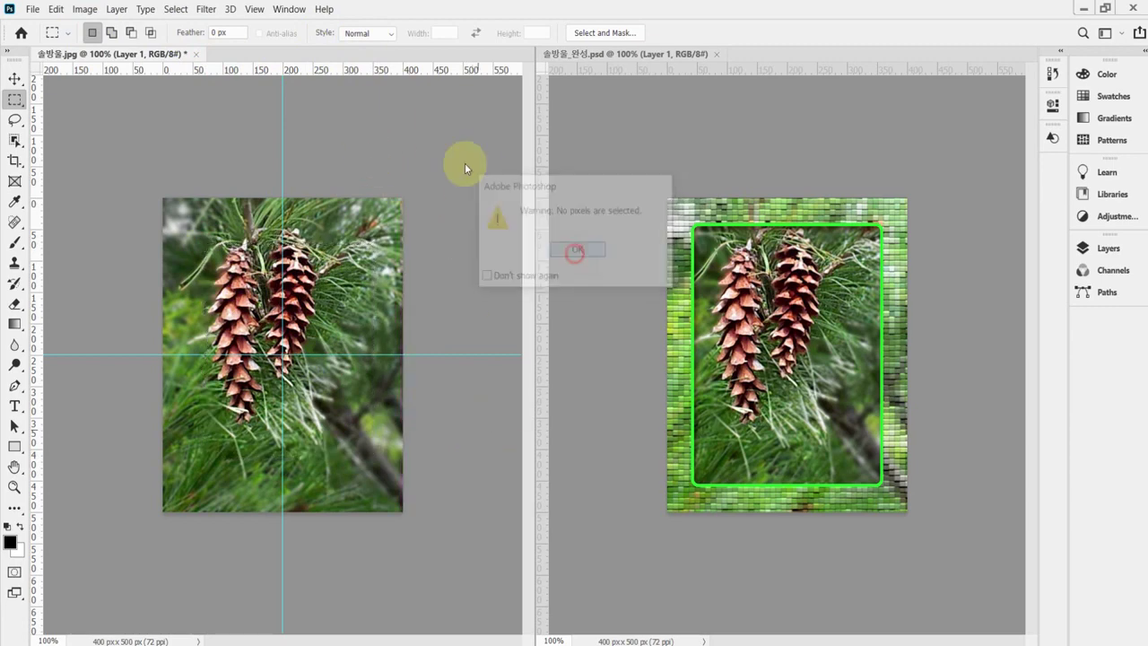
# Set the Rectangular Marquee style to Fixed Size with a width of 320 px and a height of 420 px.
pyautogui.click(387, 33)
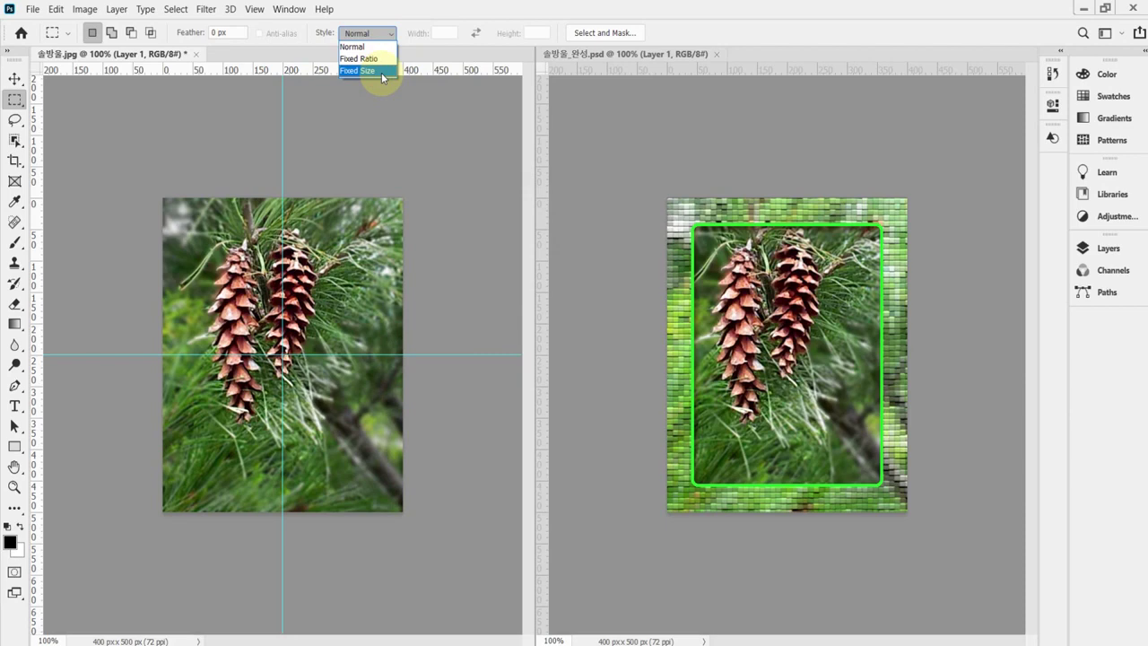
pyautogui.click(382, 76)
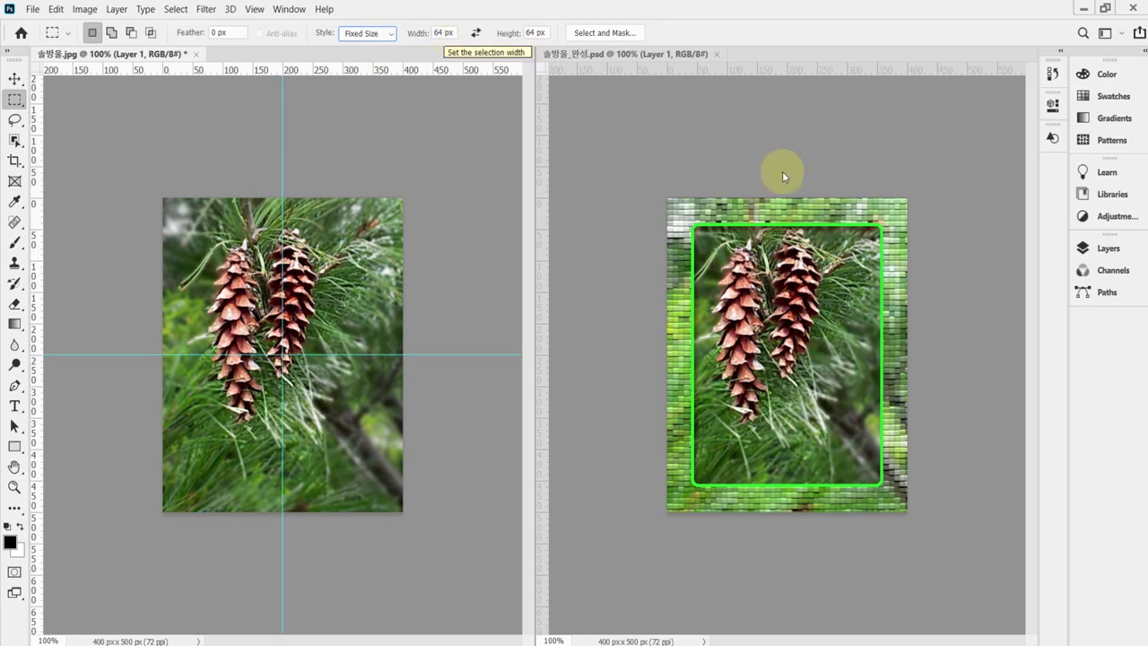
pyautogui.click(690, 69)
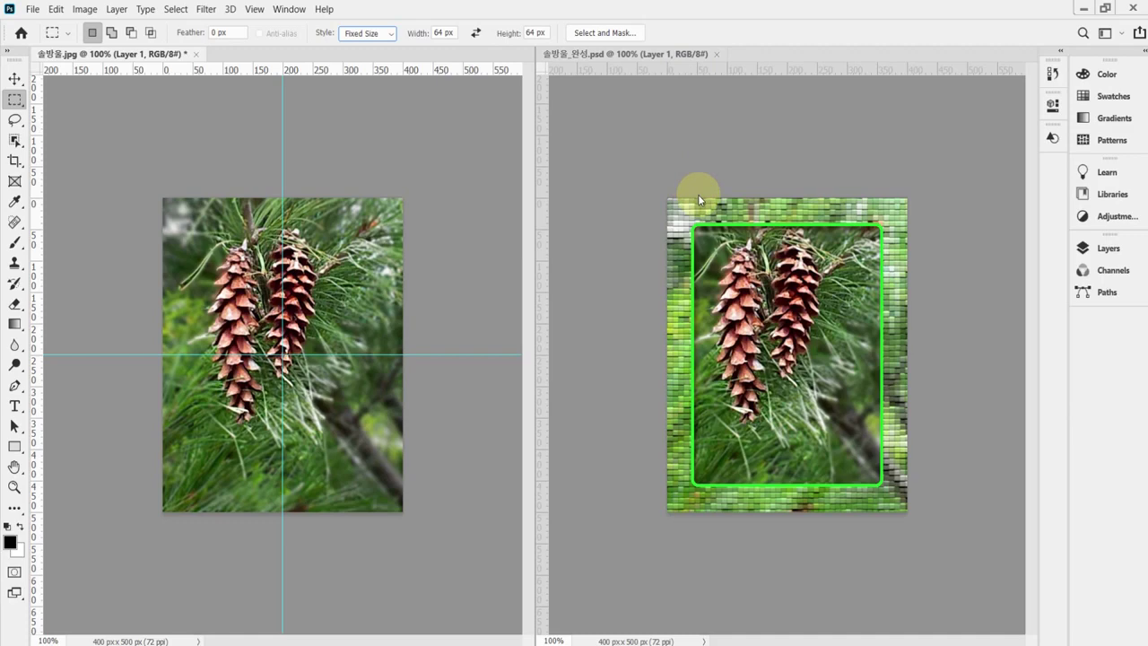
pyautogui.click(426, 40)
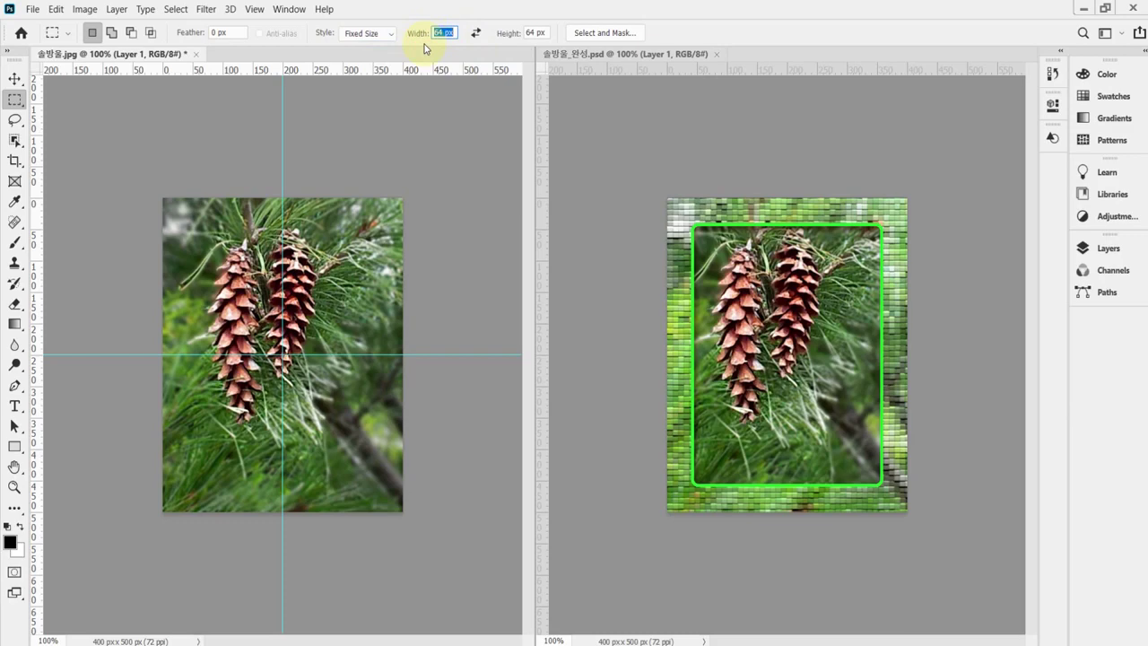
pyautogui.write('320')
pyautogui.press('Tab')
pyautogui.write('420')
pyautogui.press('Return')
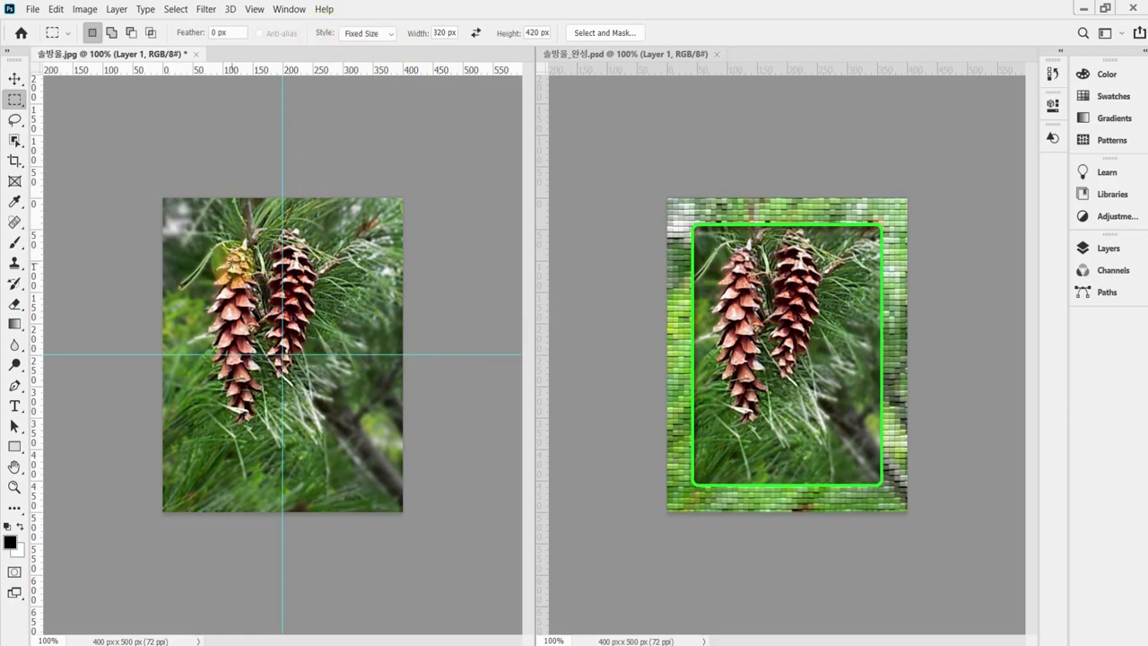
pyautogui.click(206, 249)
pyautogui.click(211, 235)
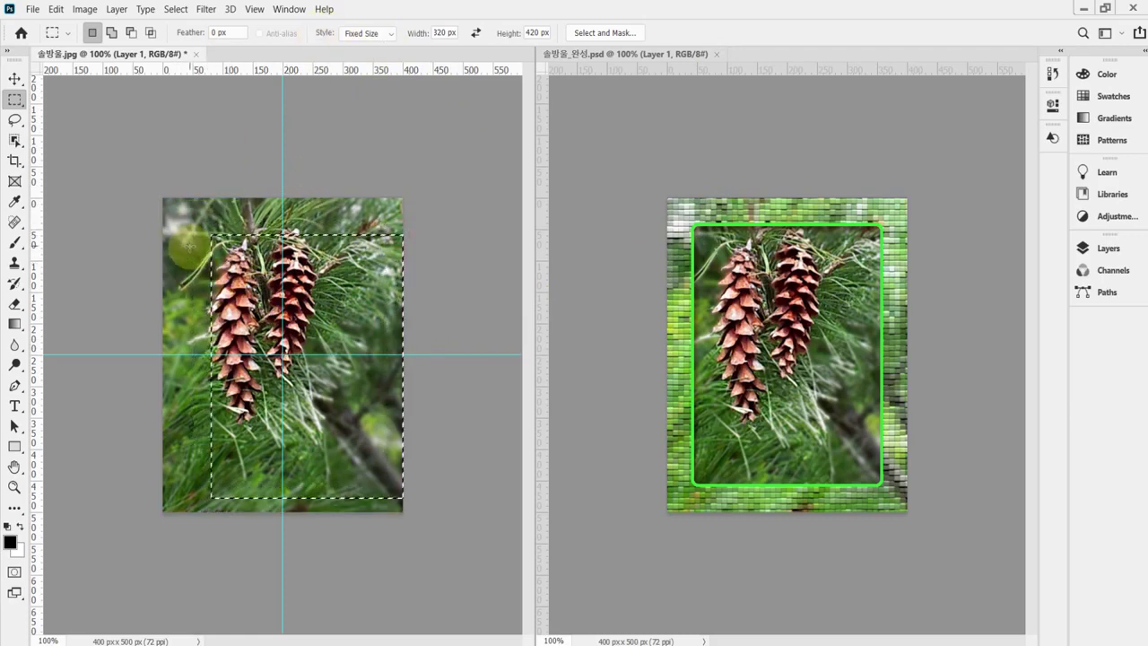
pyautogui.moveTo(188, 235); pyautogui.dragTo(185, 224)
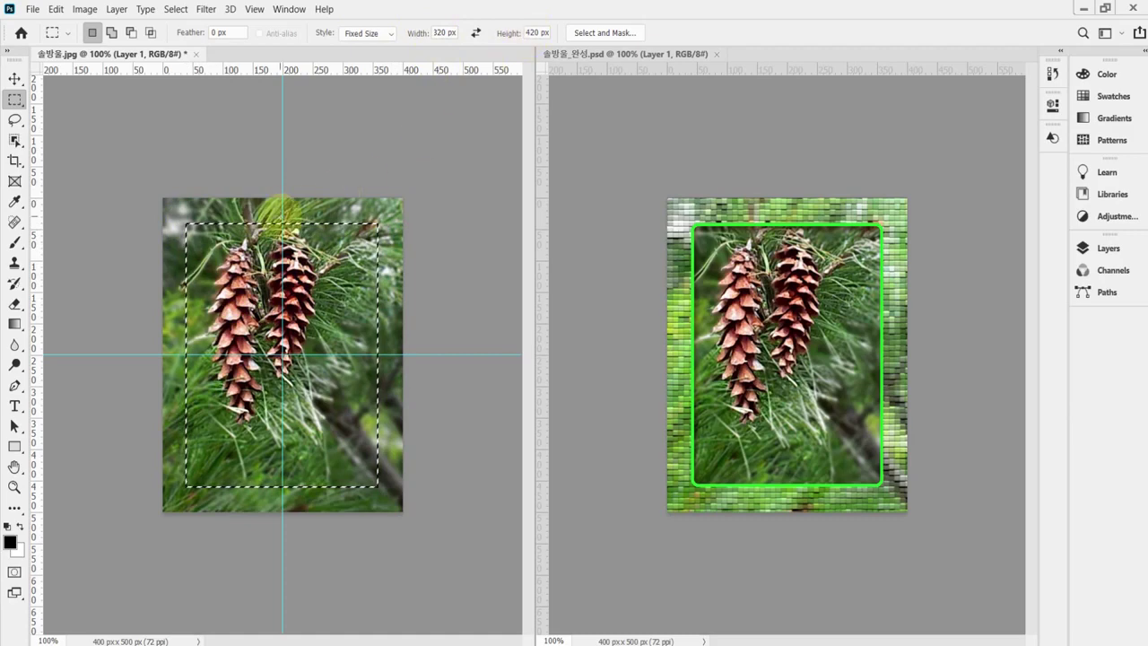
pyautogui.moveTo(330, 222); pyautogui.dragTo(356, 211)
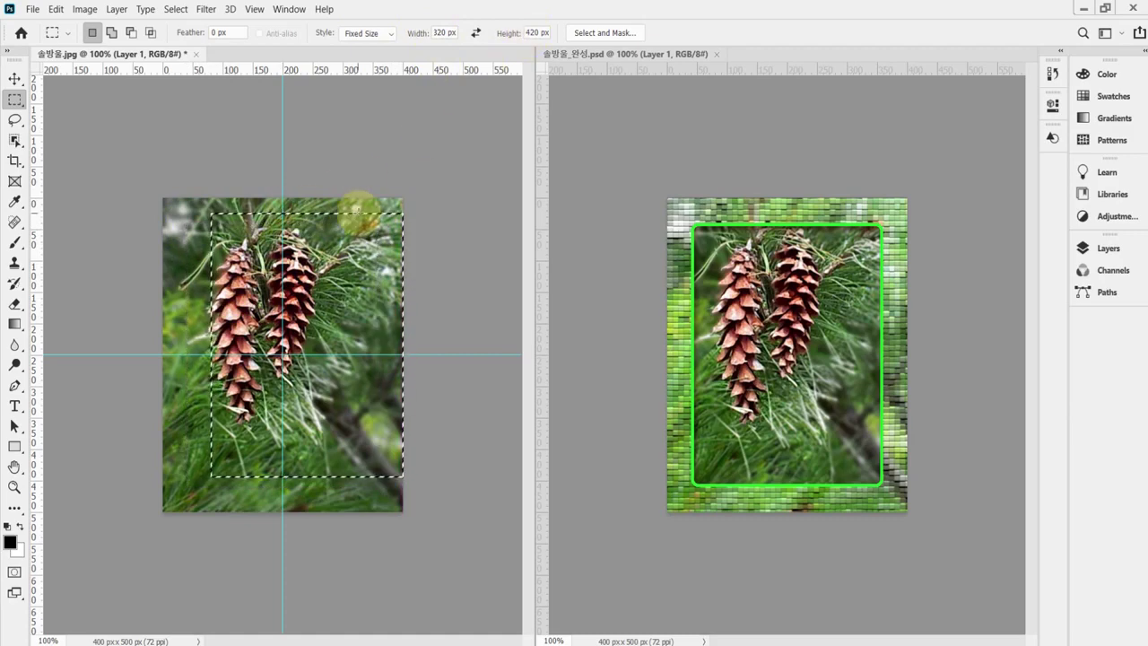
pyautogui.hotkey('ctrl', 'd')
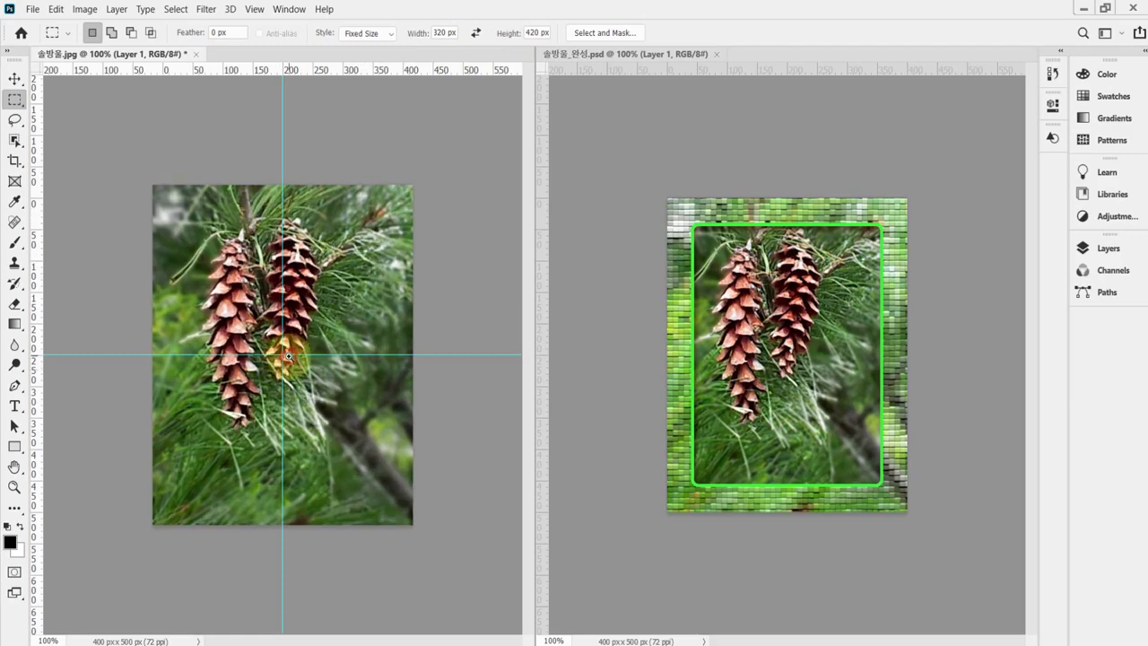
# Centre a 320 × 420 px rectangular selection on the intersection of the two guides, and deselect it.
pyautogui.scroll(1, 288, 356)
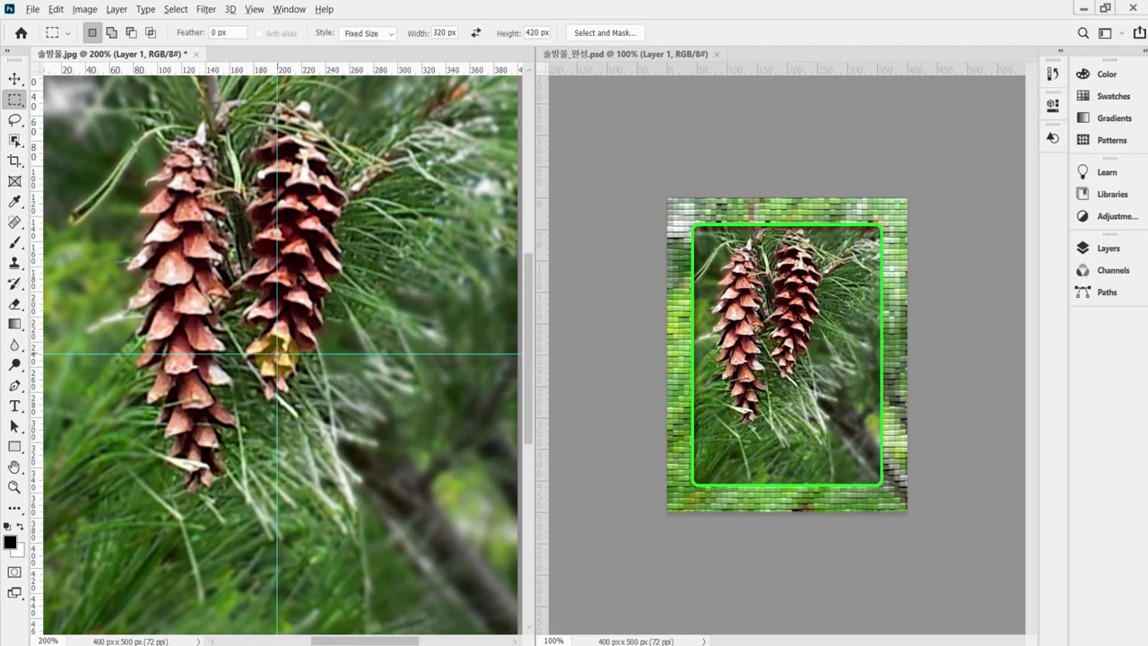
pyautogui.keyDown('alt'); pyautogui.click(276, 354); pyautogui.keyUp('alt')
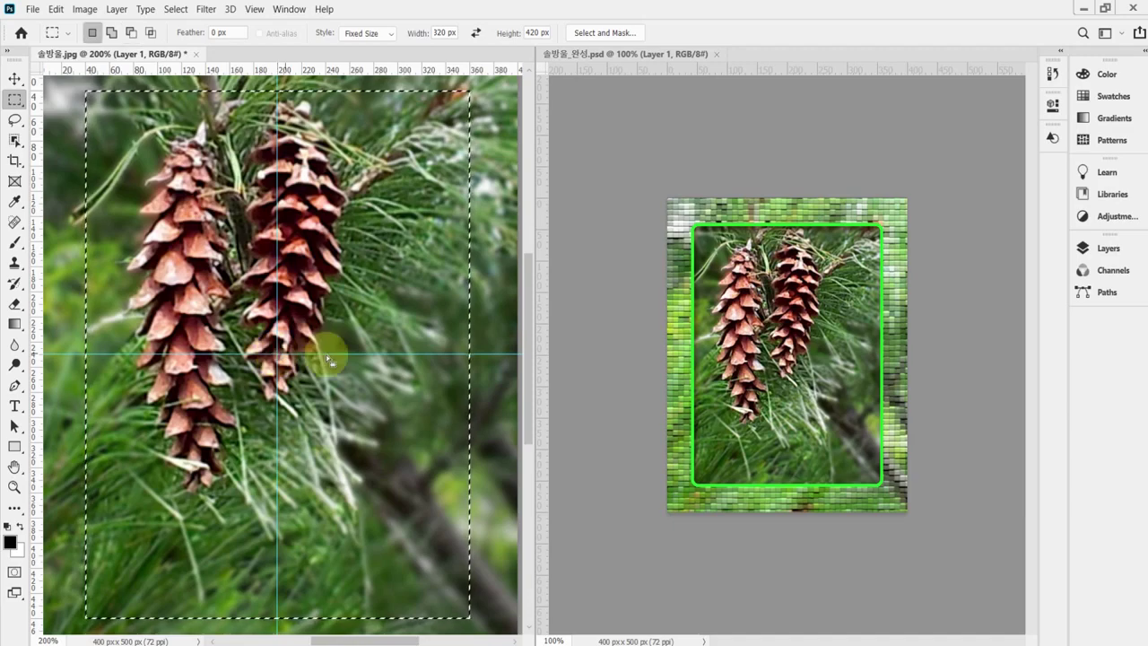
pyautogui.scroll(-1, 345, 356)
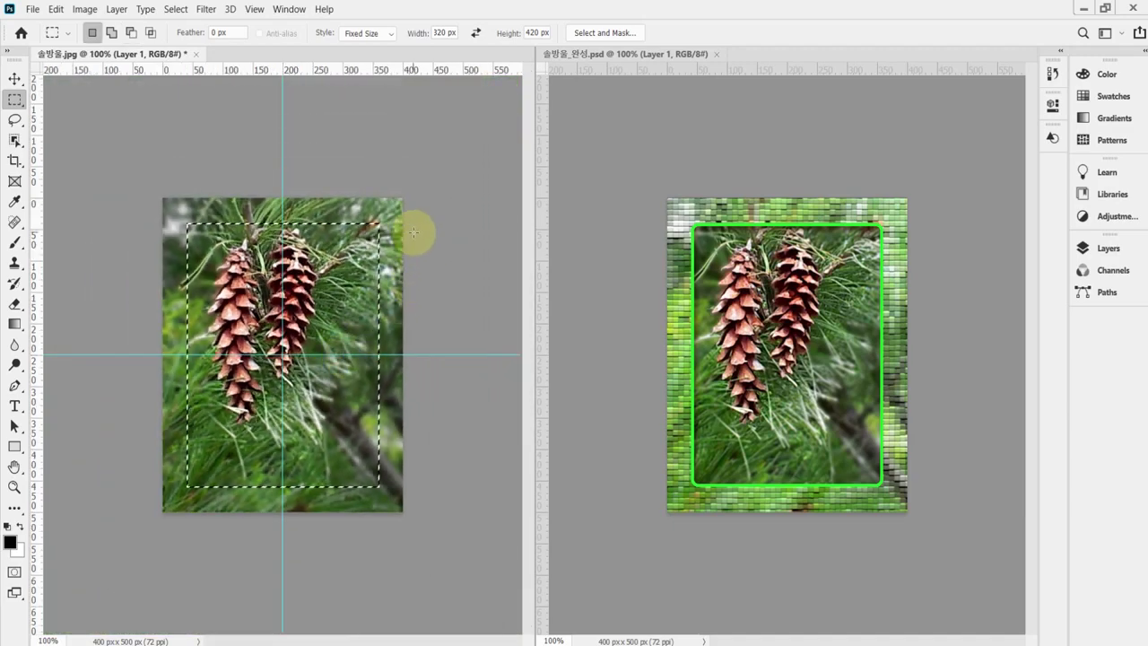
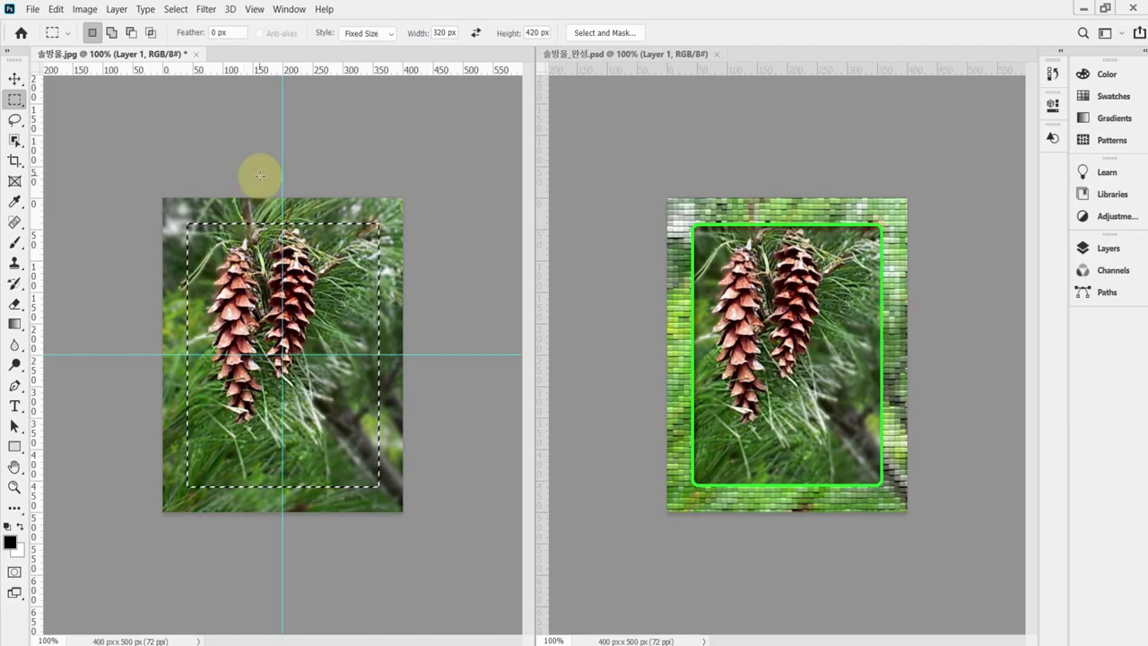
pyautogui.hotkey('ctrl', 'd')
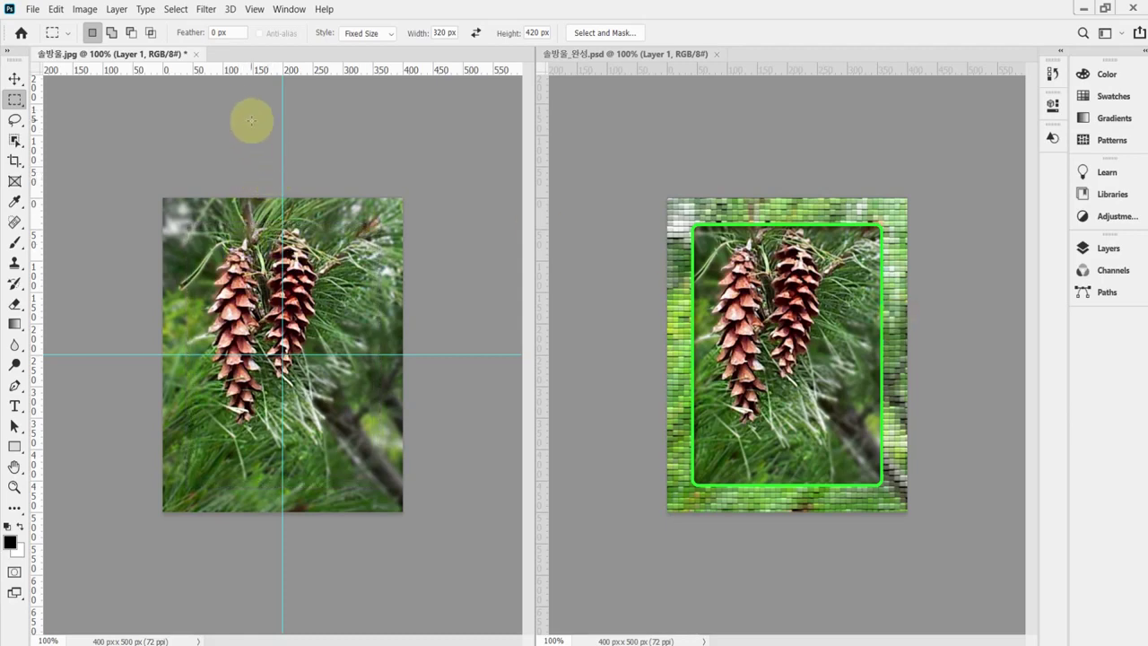
# Choose the Patchwork texture from the Filter Gallery for Layer 1 of 솔방울.jpg.
pyautogui.click(210, 10)
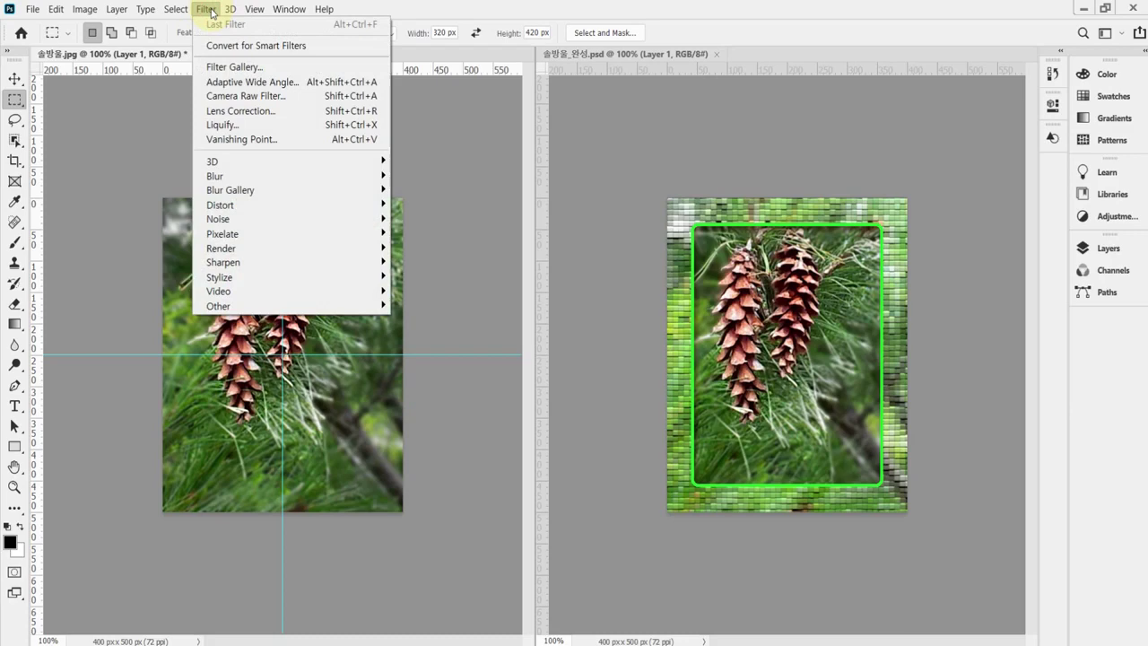
pyautogui.click(213, 68)
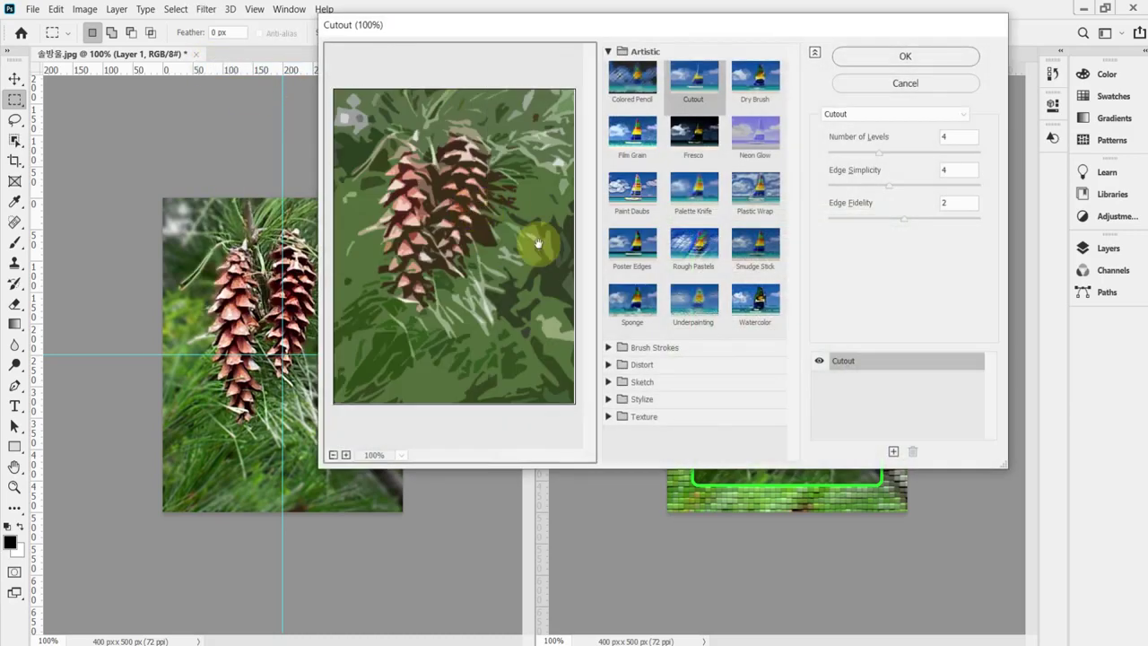
pyautogui.click(606, 51)
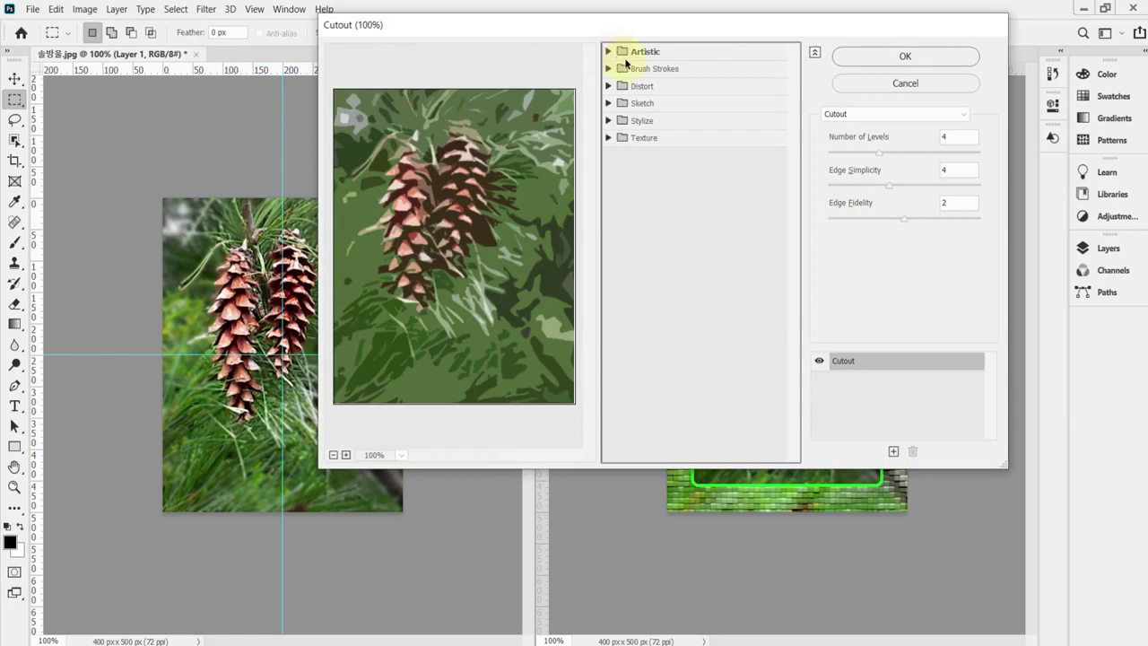
pyautogui.click(609, 138)
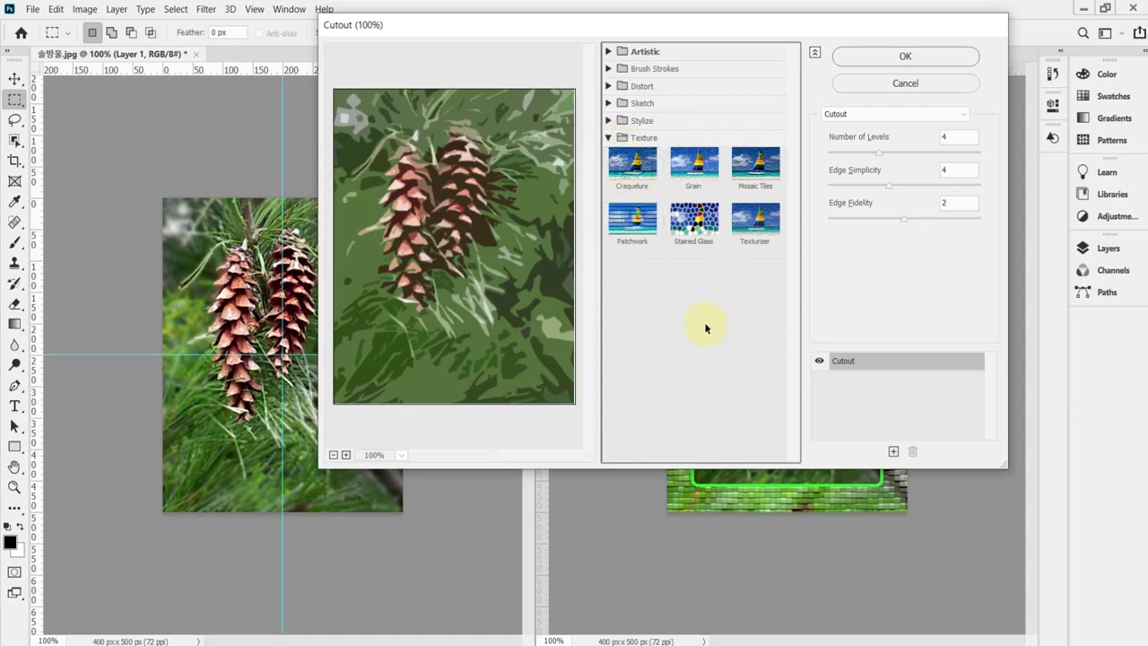
pyautogui.click(627, 215)
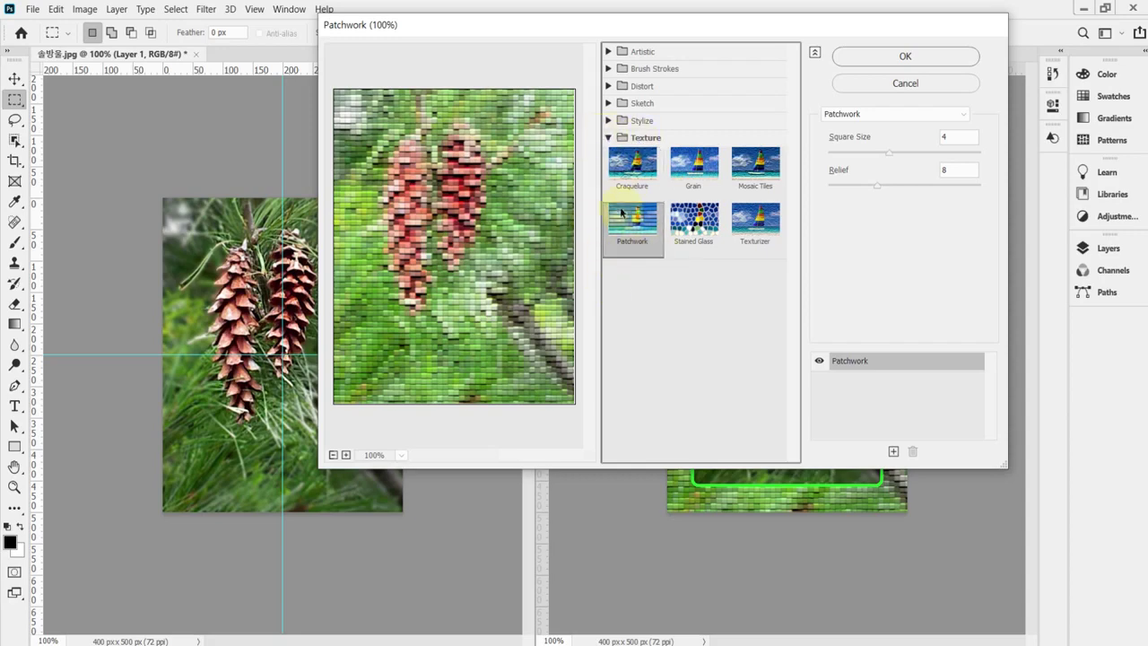
# Examine the Filter Gallery categories, including Artistic, Brush Strokes and Distort, to see which group holds each filter.
pyautogui.click(609, 51)
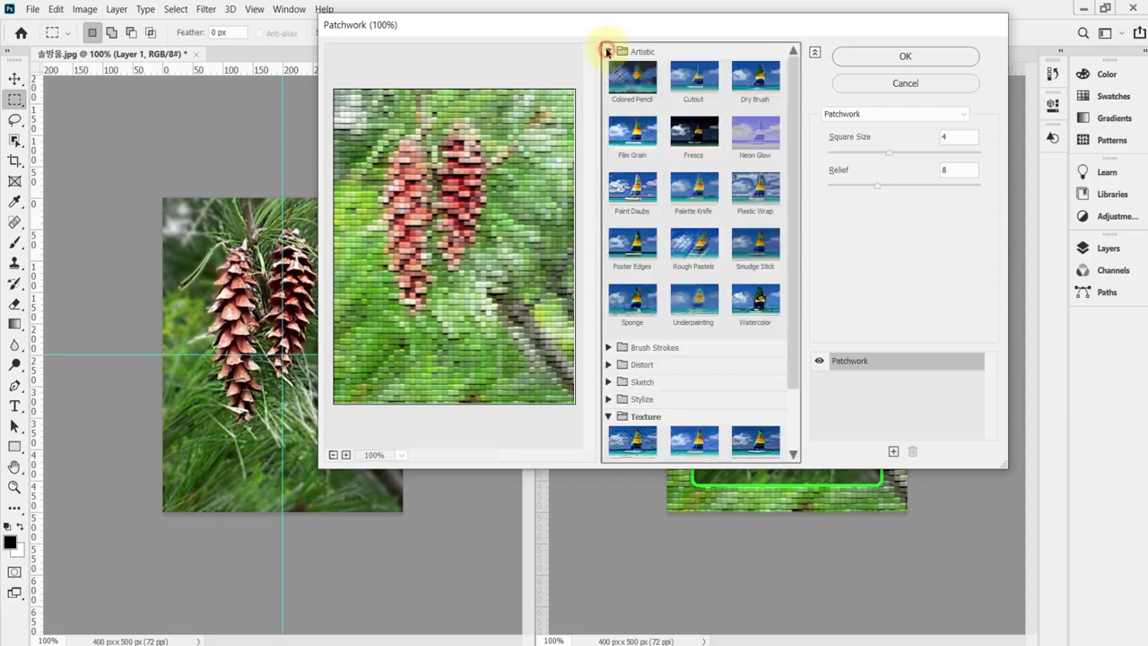
pyautogui.click(609, 52)
pyautogui.click(608, 69)
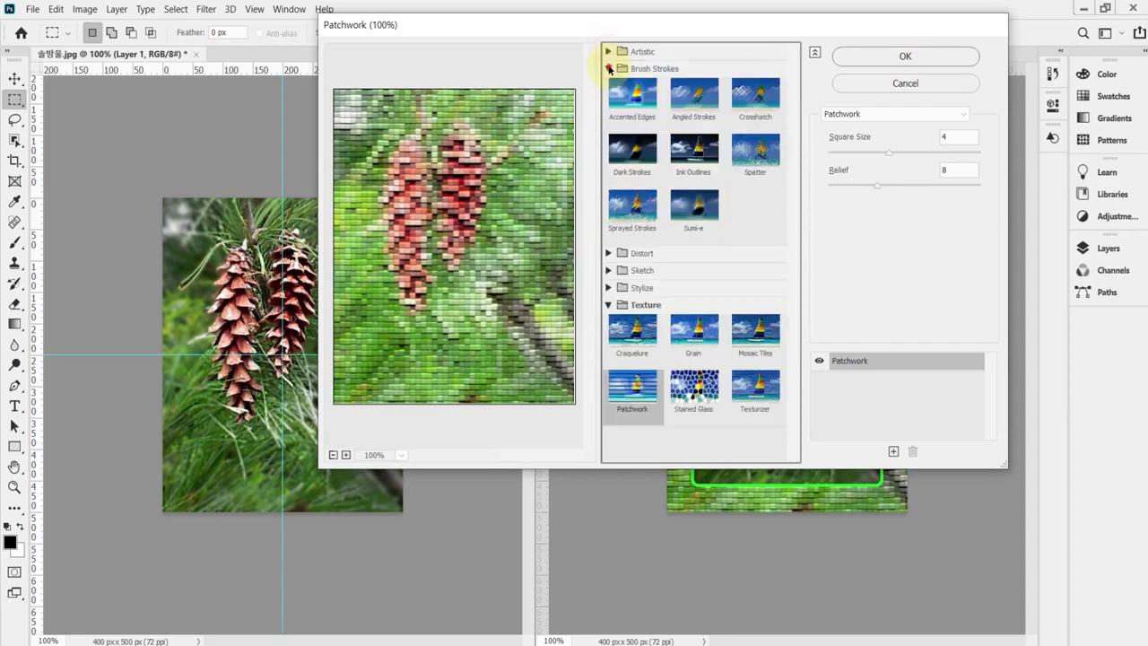
pyautogui.click(609, 68)
pyautogui.click(609, 86)
pyautogui.click(609, 86)
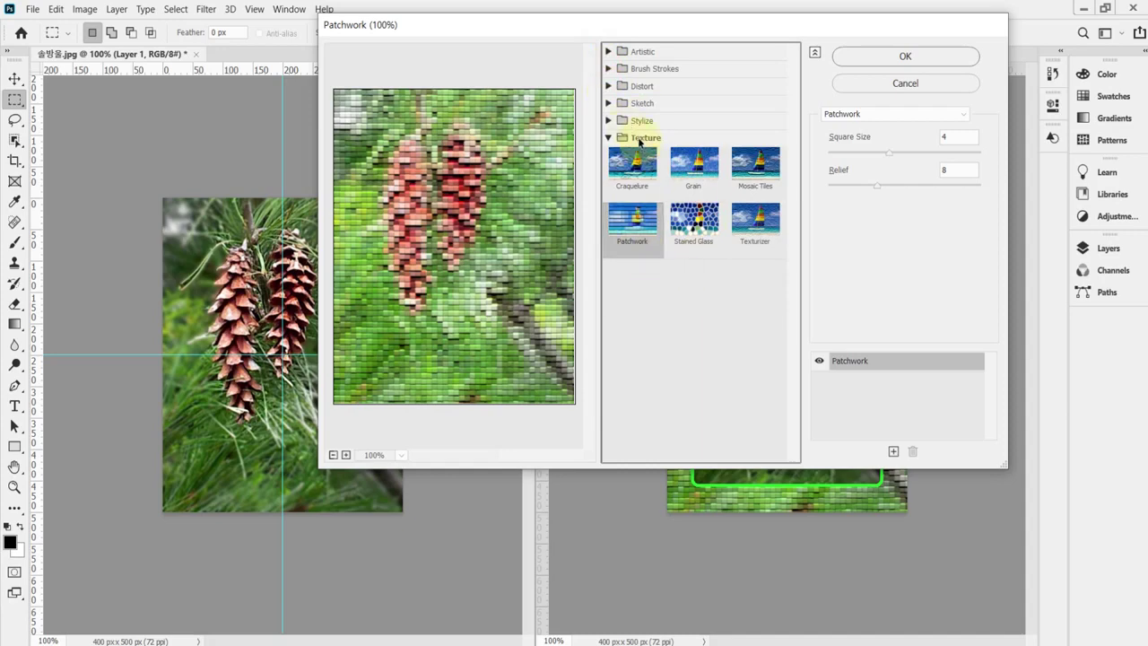
pyautogui.click(610, 139)
pyautogui.click(610, 139)
# Apply the Patchwork filter with a Square Size of 4 and a Relief of 8.
pyautogui.click(964, 136)
pyautogui.click(962, 170)
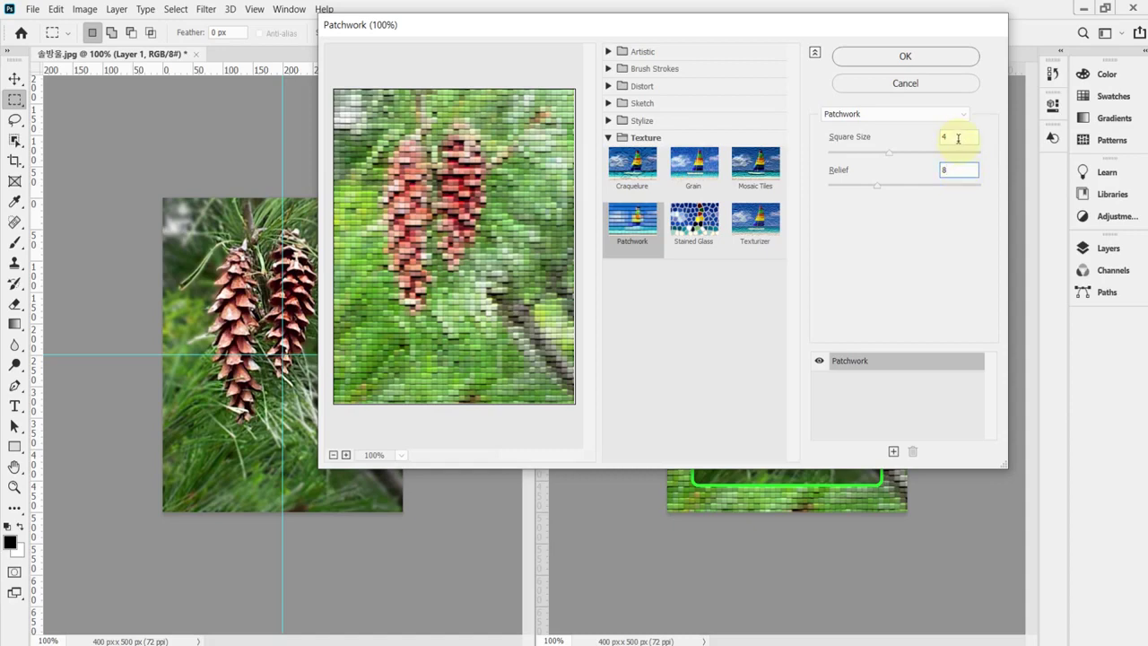
pyautogui.click(958, 139)
pyautogui.click(916, 60)
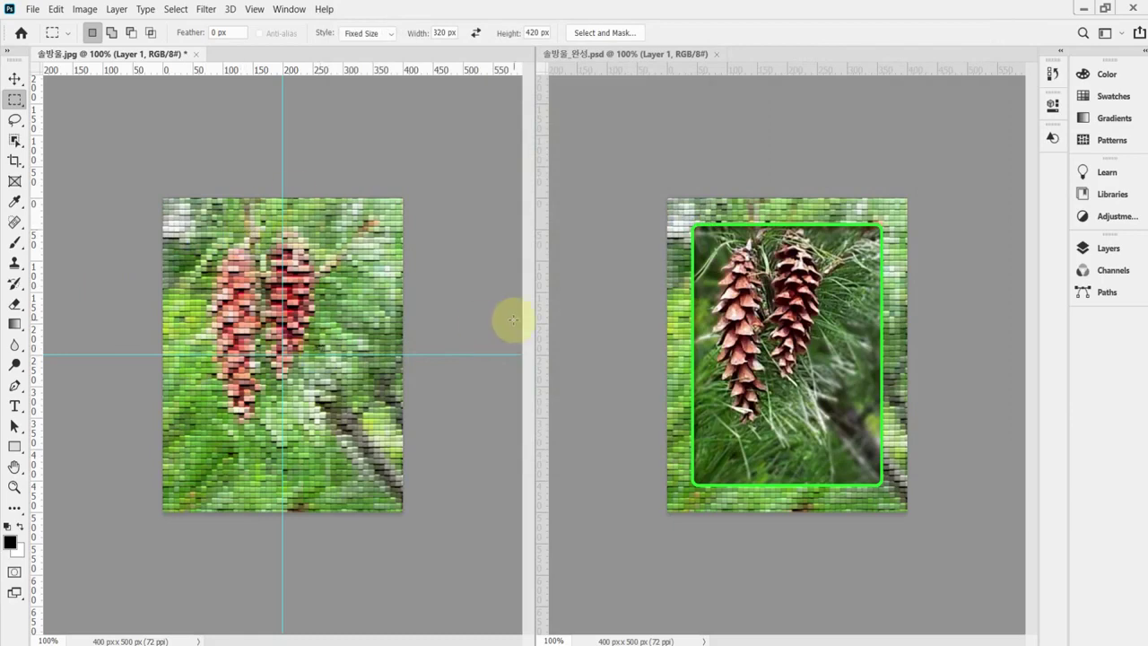
# Compare the filtered Layer 1 with the Background by hiding the layer and showing it again.
pyautogui.click(1101, 256)
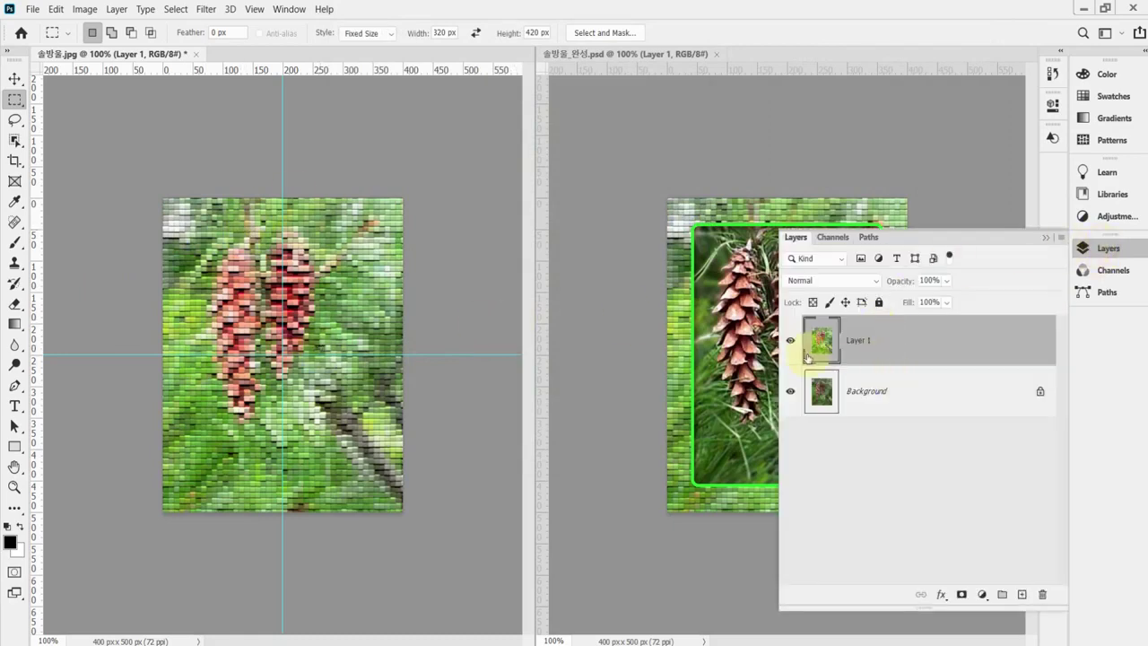
pyautogui.click(790, 342)
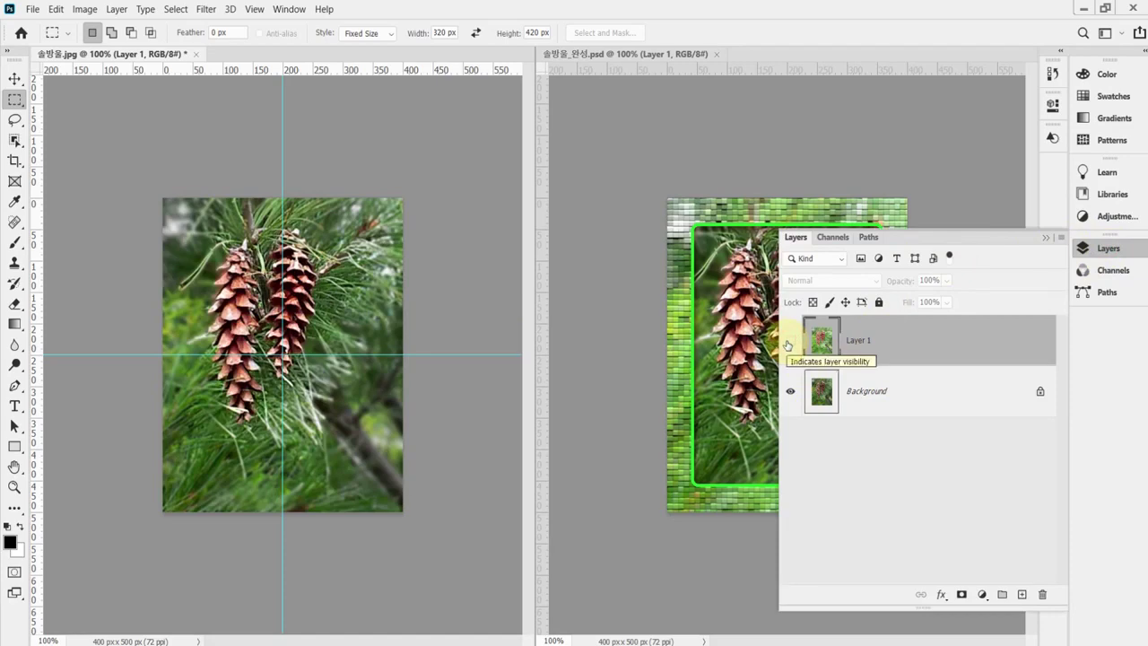
pyautogui.click(790, 341)
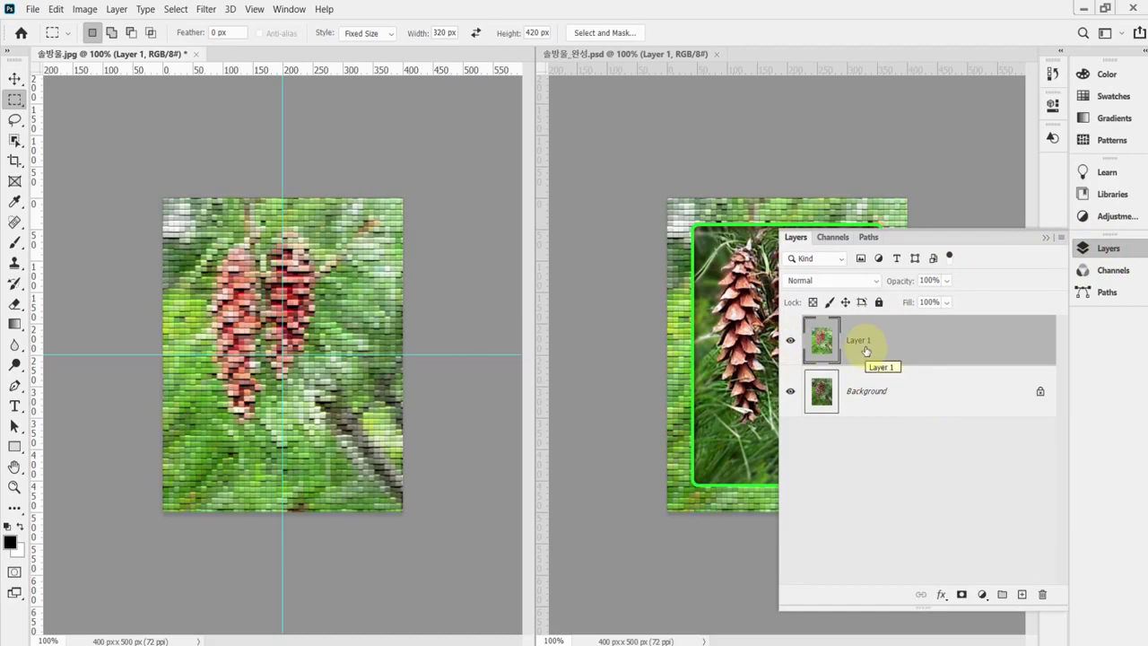
pyautogui.click(1096, 249)
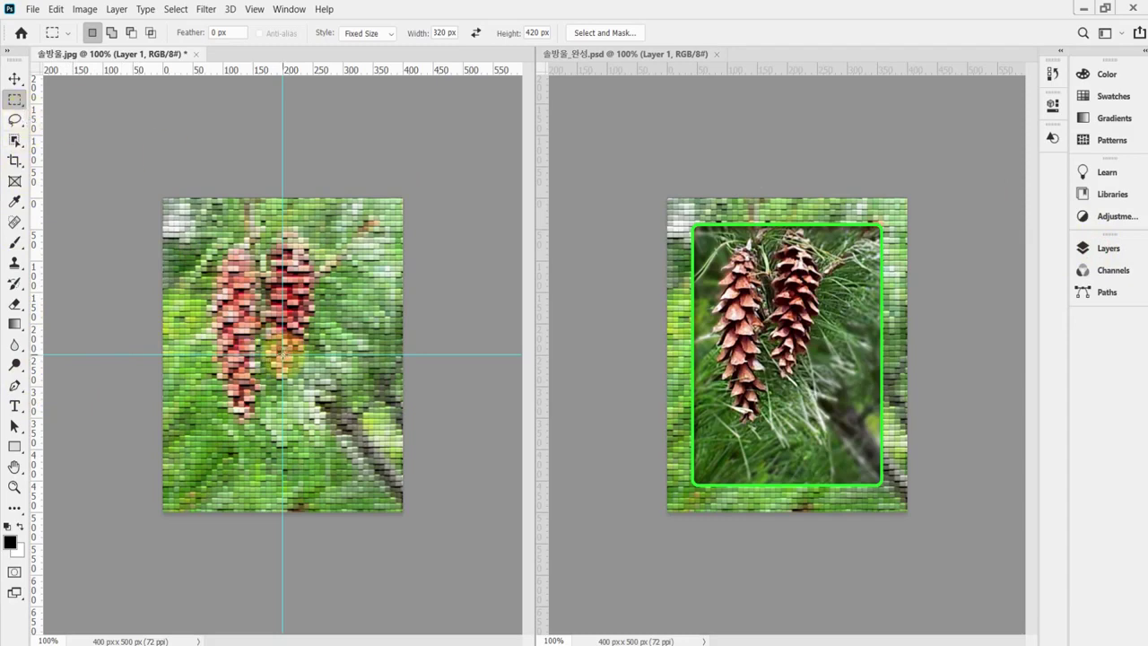
# Centre a 320 × 420 px selection on the guide intersection and compare its corners with the green frame in 솔방울_완성.psd.
pyautogui.keyDown('alt'); pyautogui.click(282, 354); pyautogui.keyUp('alt')
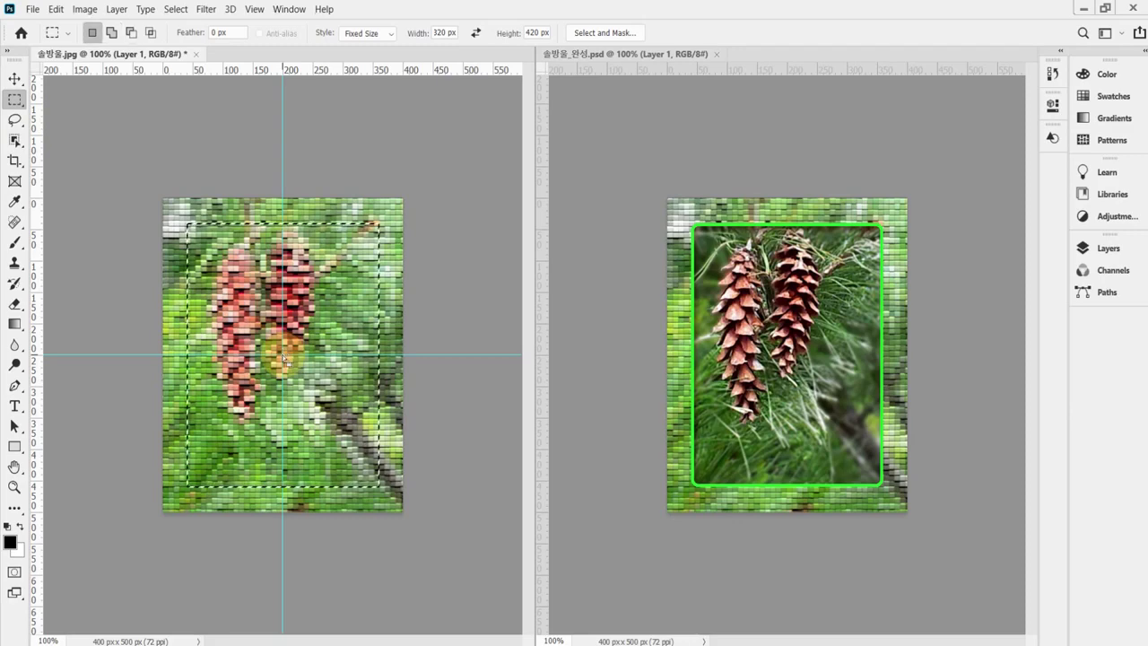
pyautogui.scroll(1, 305, 369)
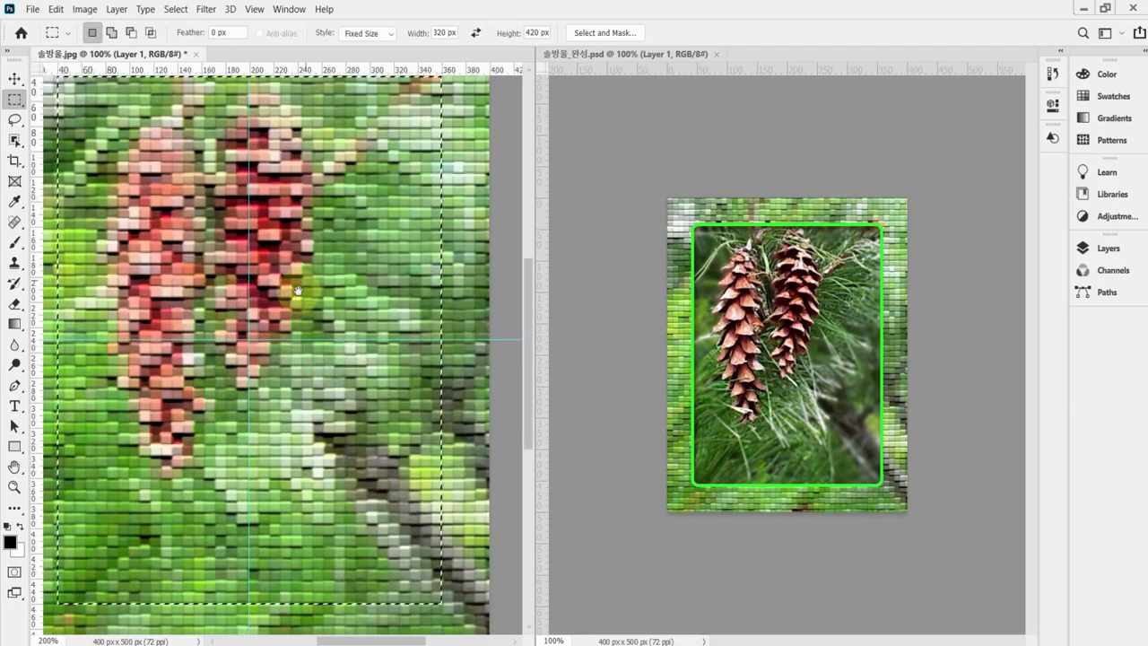
pyautogui.moveTo(322, 296); pyautogui.dragTo(348, 337)
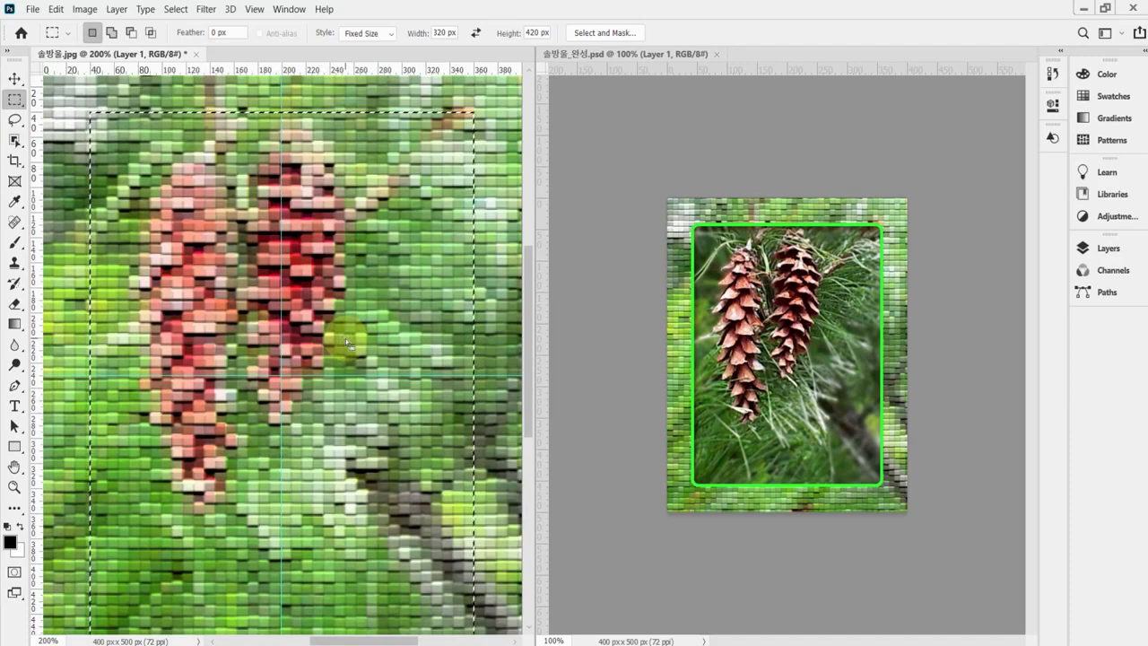
pyautogui.keyDown('ctrl'); pyautogui.keyDown('alt'); pyautogui.click(346, 338); pyautogui.keyUp('alt'); pyautogui.keyUp('ctrl')
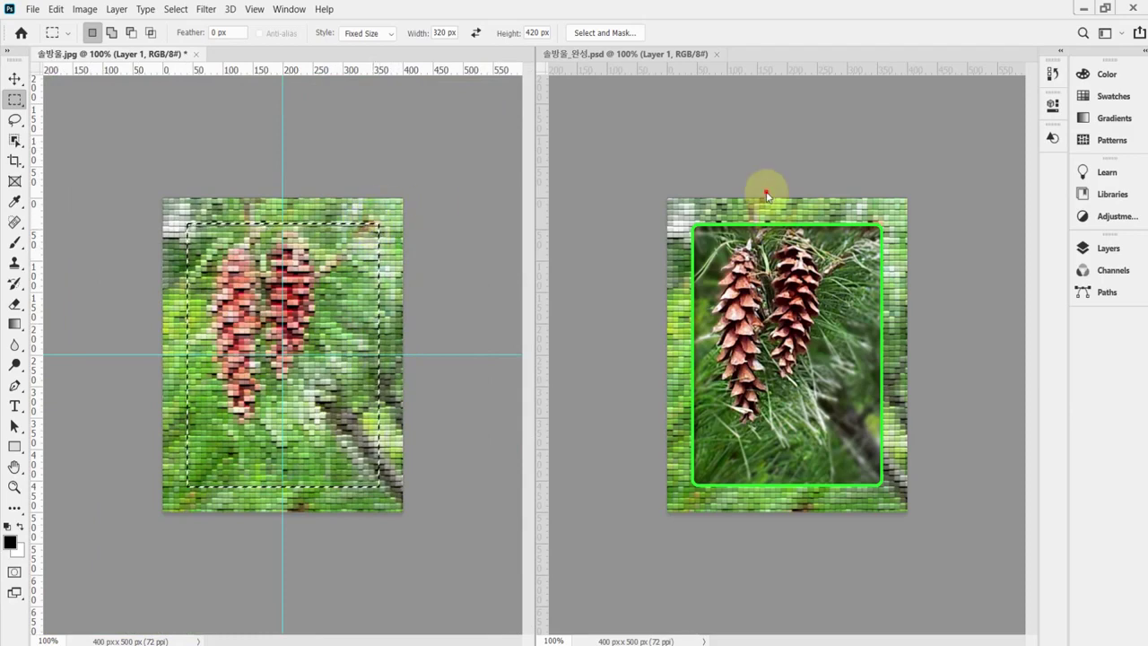
pyautogui.keyDown('ctrl'); pyautogui.click(762, 251); pyautogui.keyUp('ctrl')
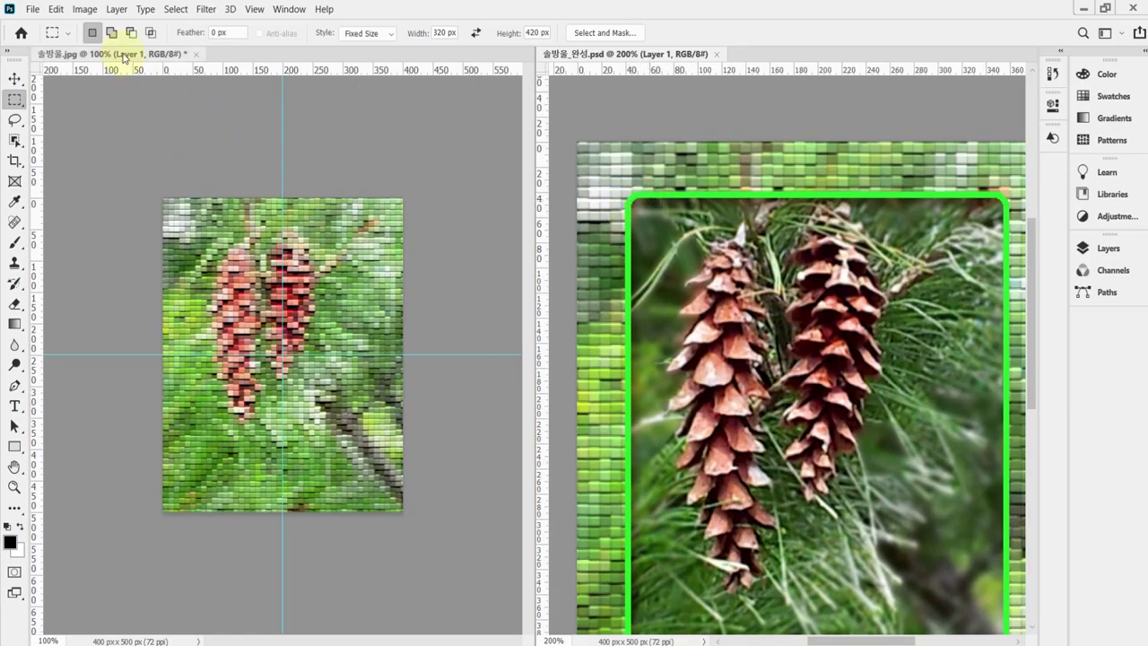
pyautogui.click(153, 54)
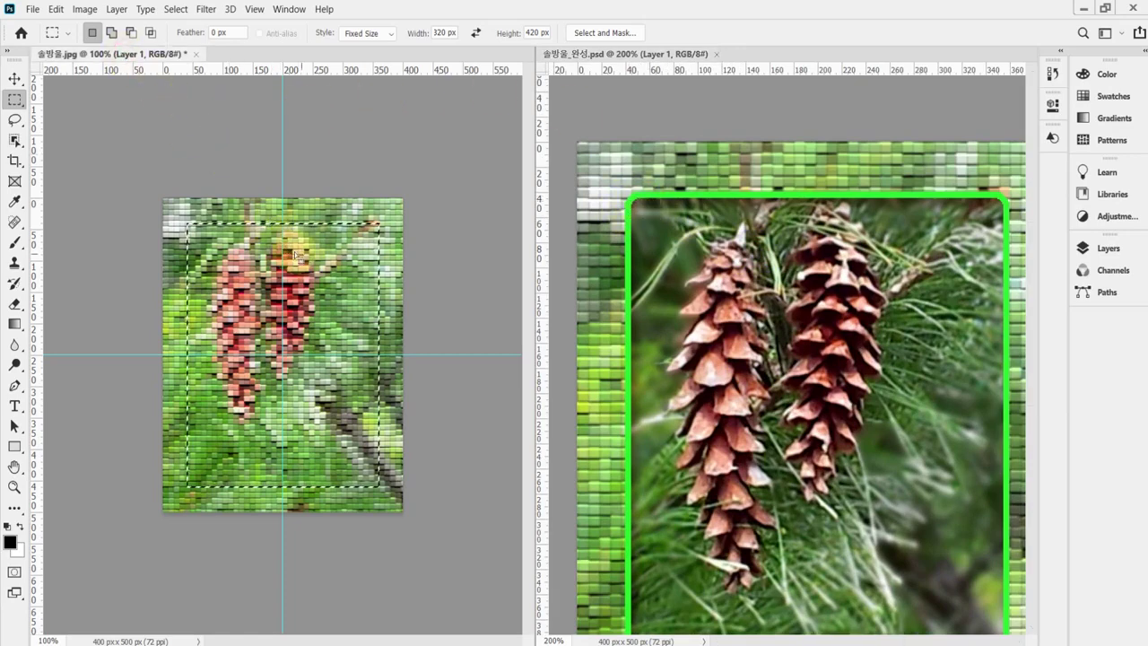
# Try smoothing the selection's corners with an 8 px sample radius, and undo the smoothing.
pyautogui.click(175, 10)
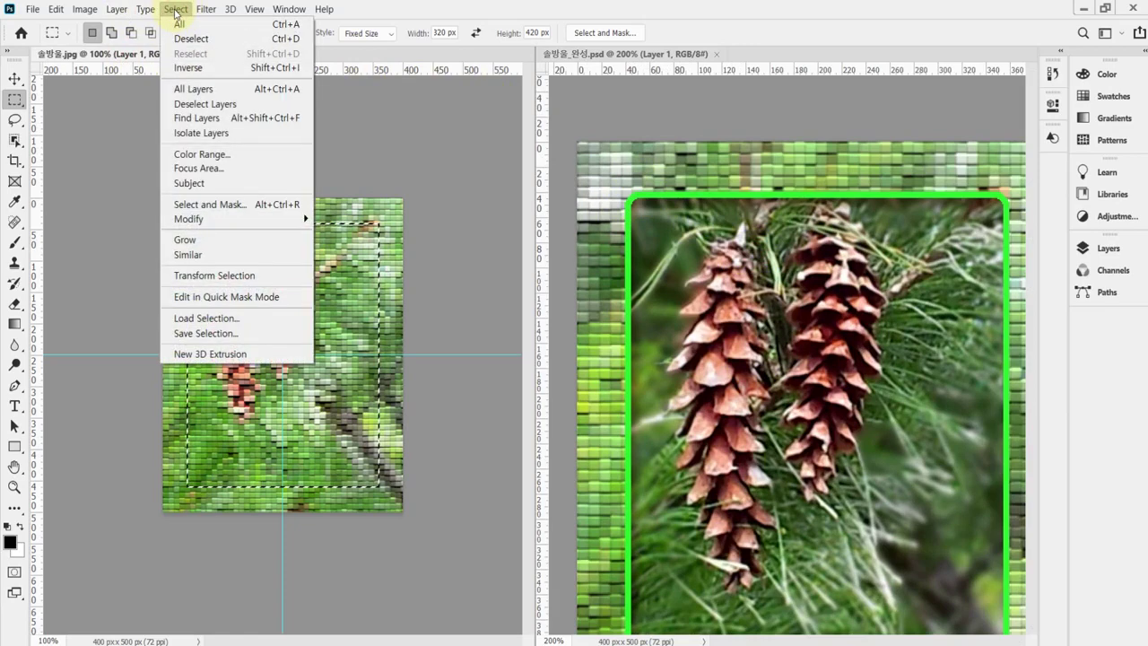
pyautogui.moveTo(212, 221)
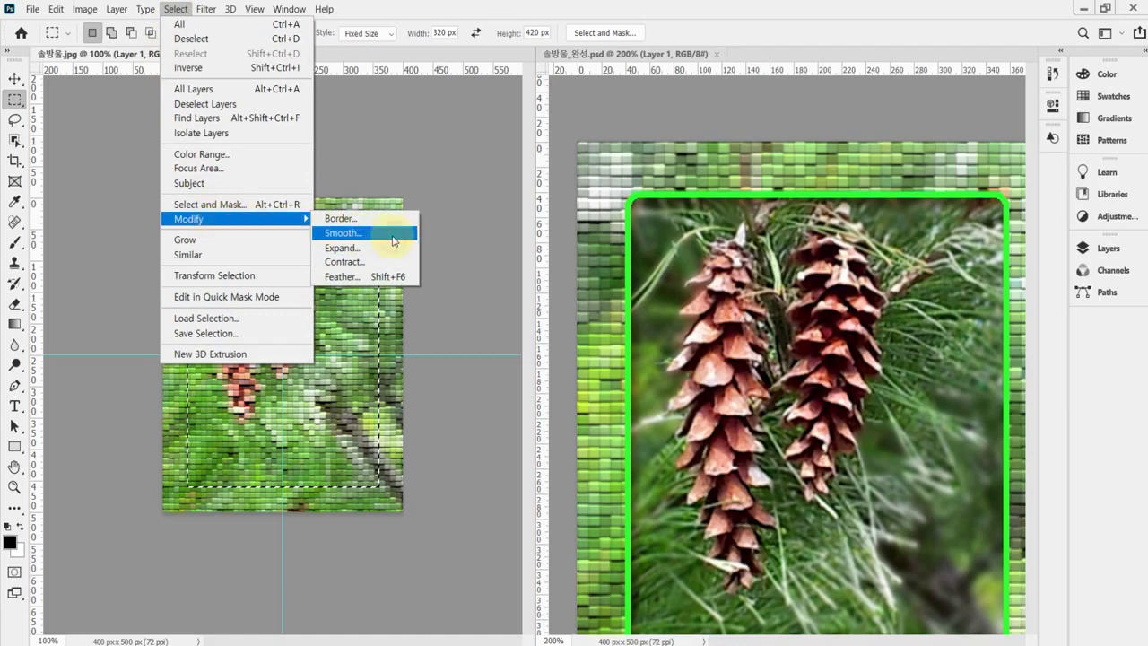
pyautogui.click(394, 241)
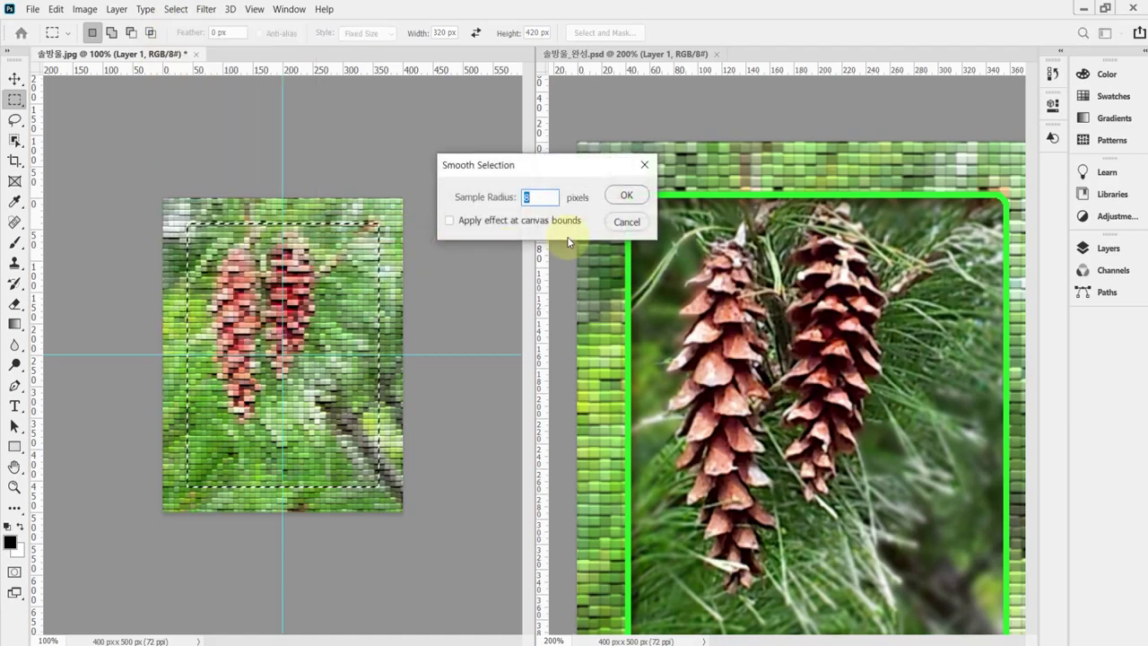
pyautogui.moveTo(556, 163); pyautogui.dragTo(542, 192)
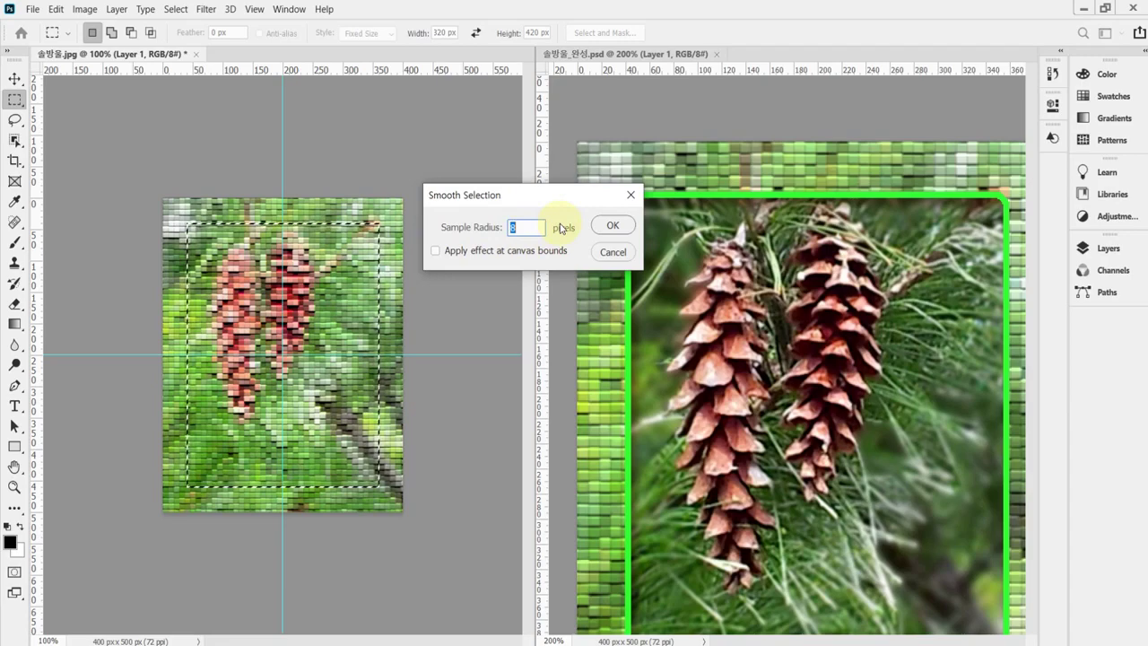
pyautogui.press('Return')
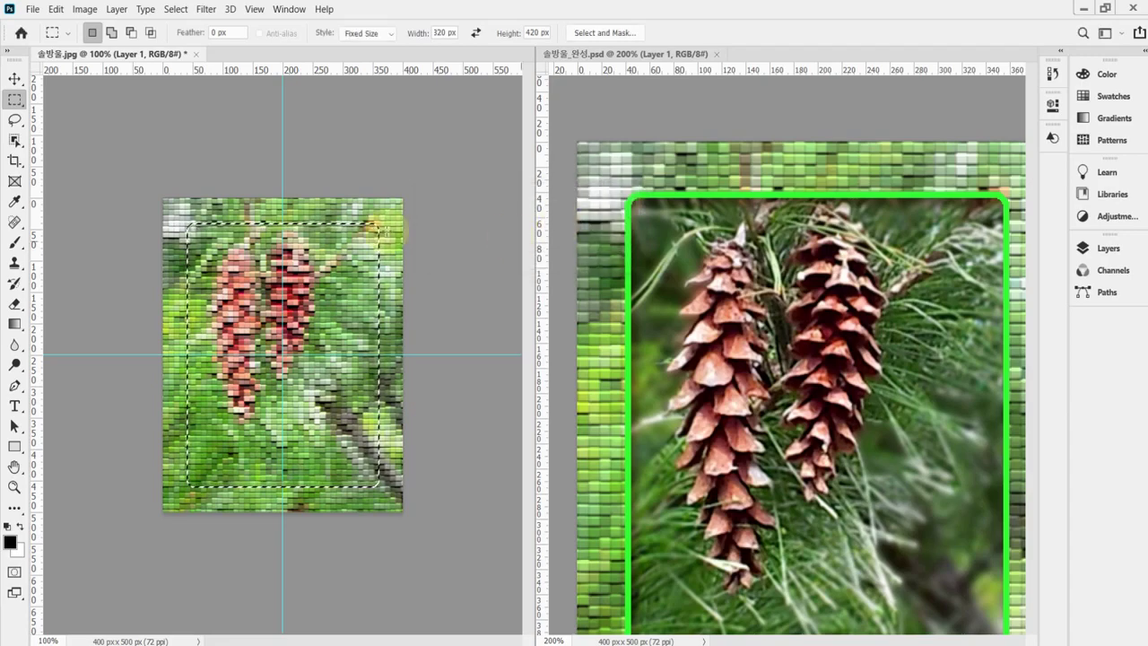
pyautogui.scroll(2, 377, 231)
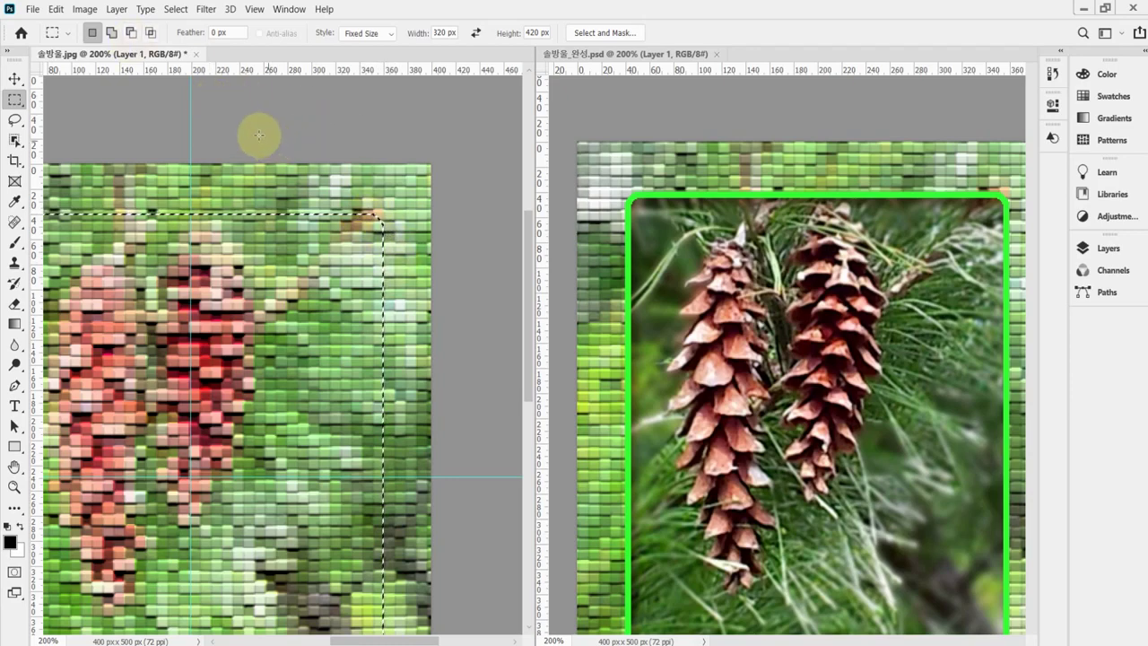
pyautogui.click(56, 9)
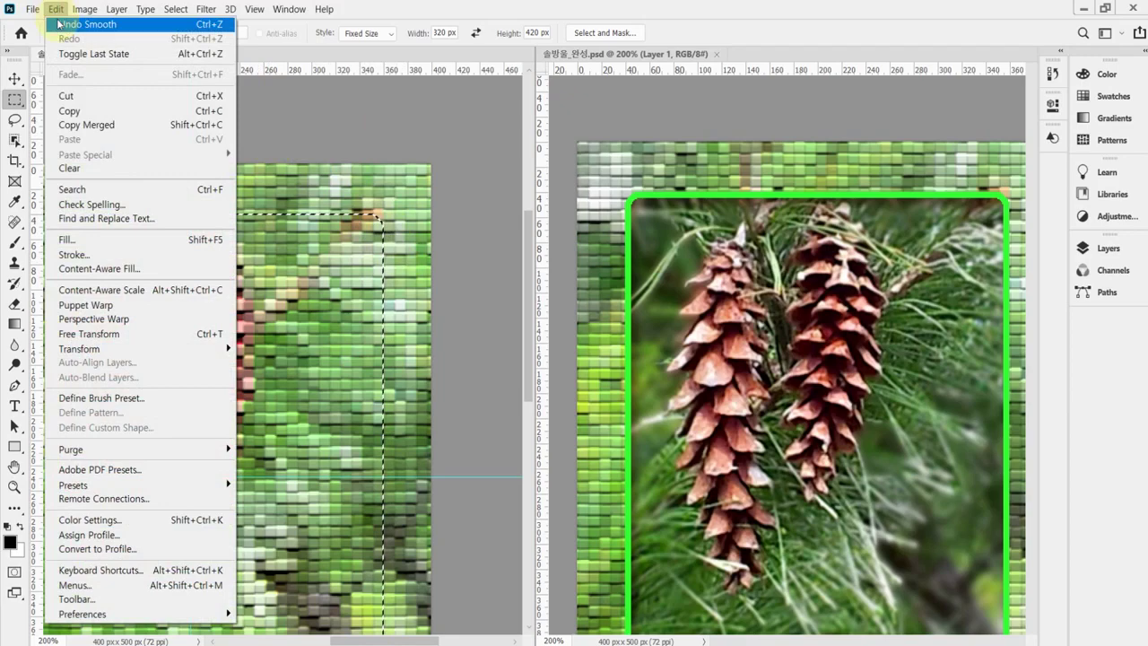
pyautogui.click(58, 24)
# Smooth the selection with an 8 px sample radius and delete the patchwork pixels inside it from Layer 1.
pyautogui.click(173, 8)
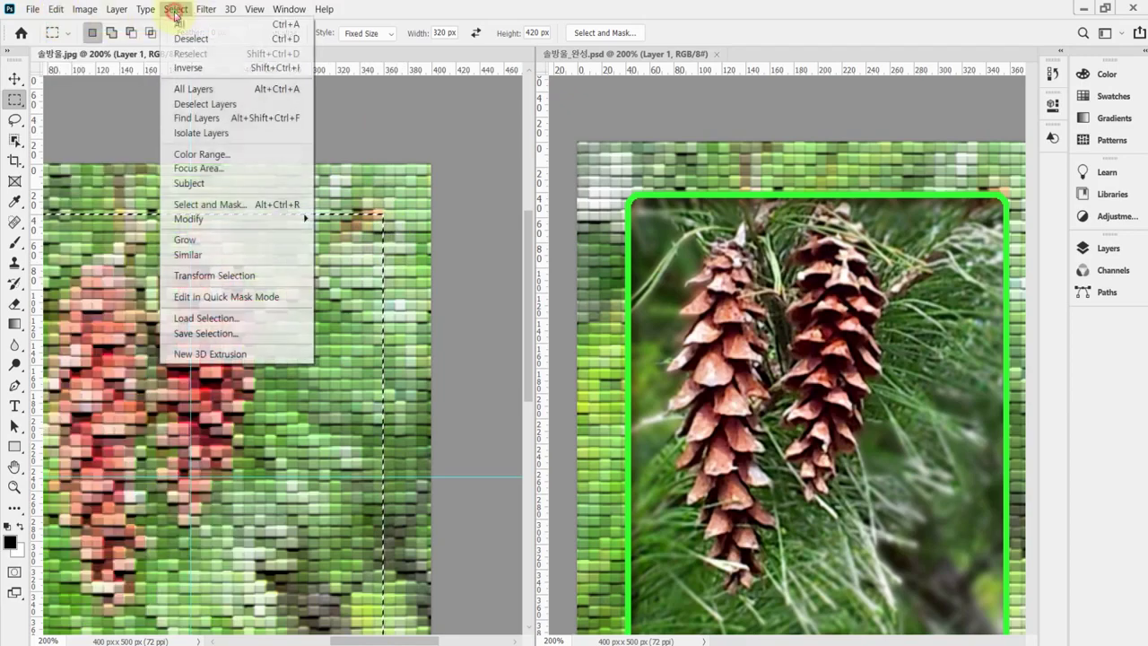
pyautogui.moveTo(270, 218)
pyautogui.click(368, 233)
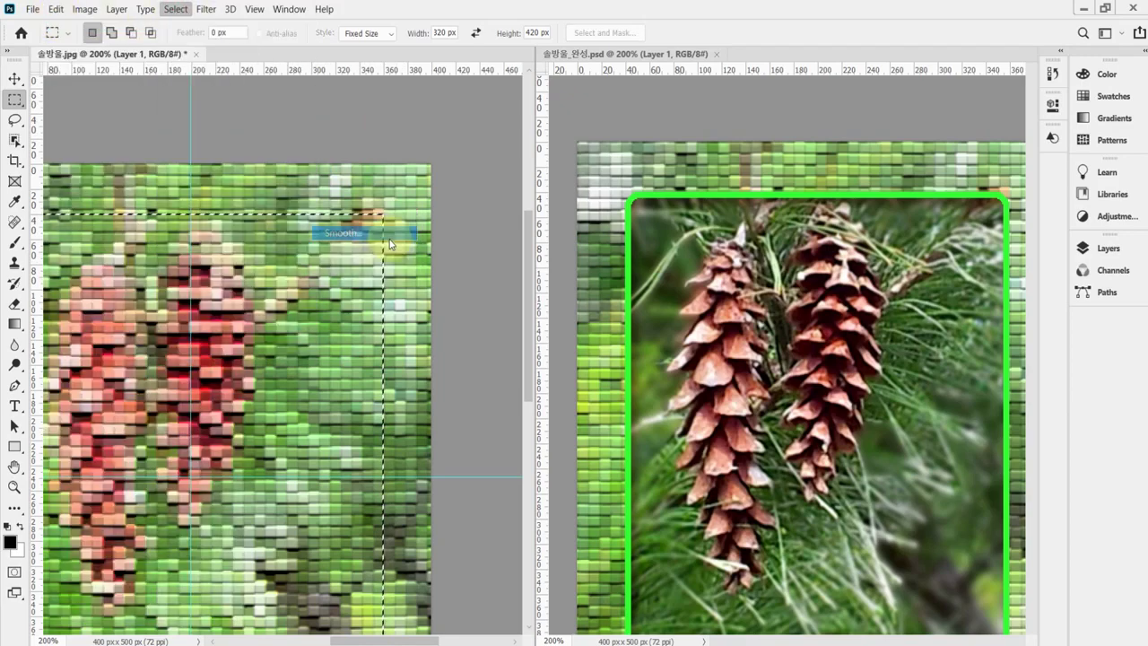
pyautogui.click(523, 228)
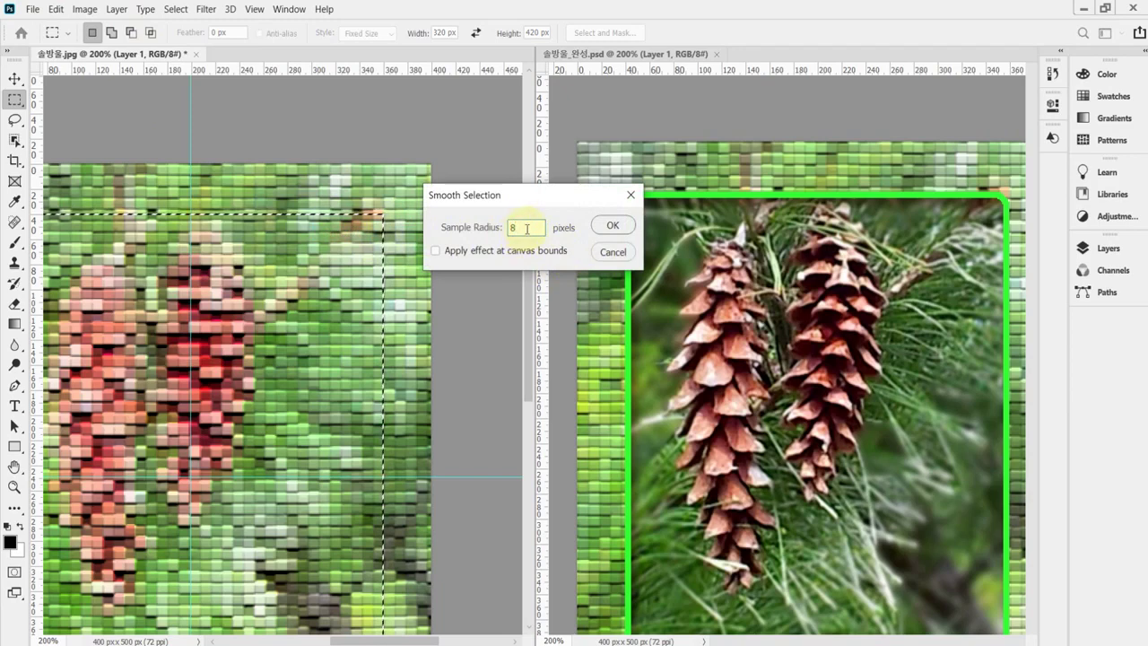
pyautogui.press('Return')
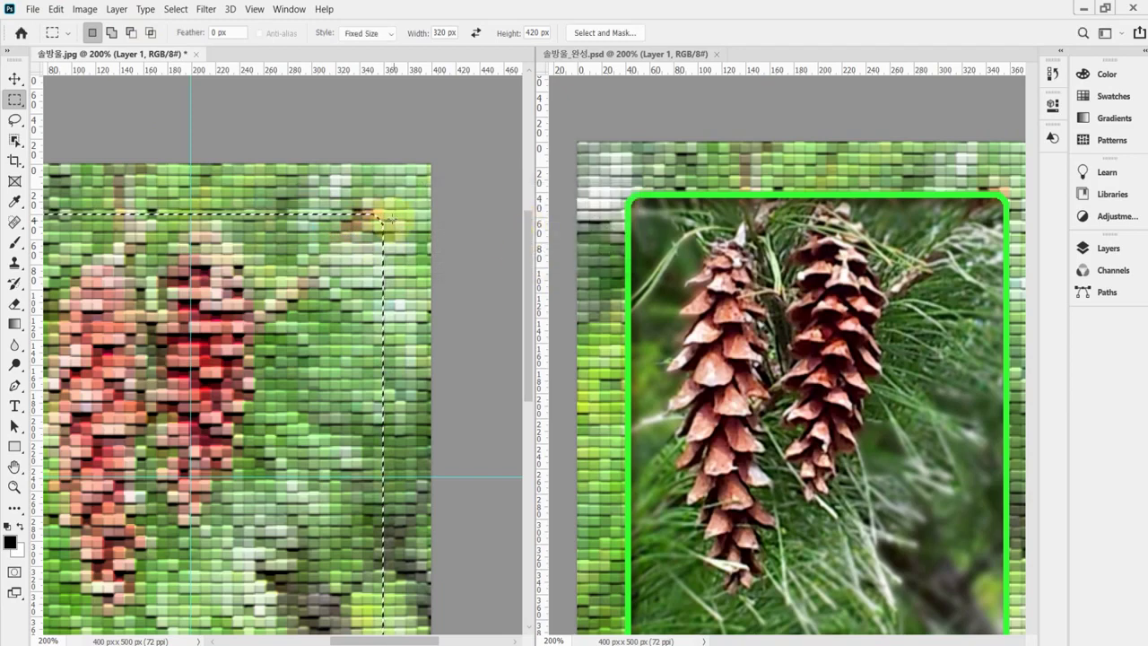
pyautogui.hotkey('ctrl', '-')
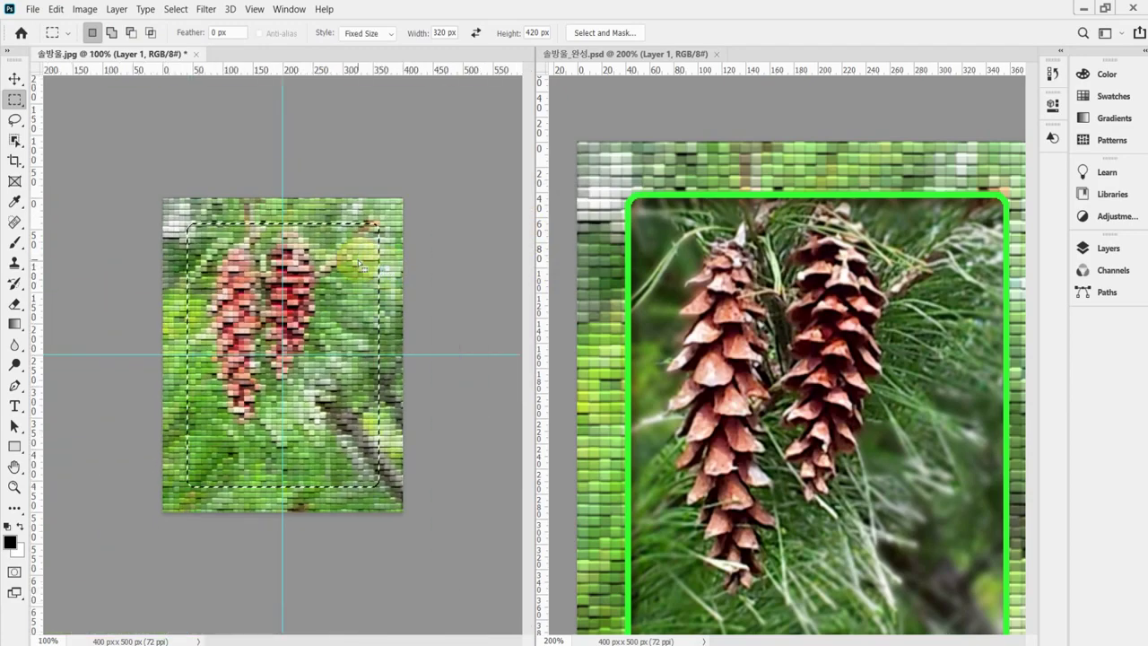
pyautogui.press('Delete')
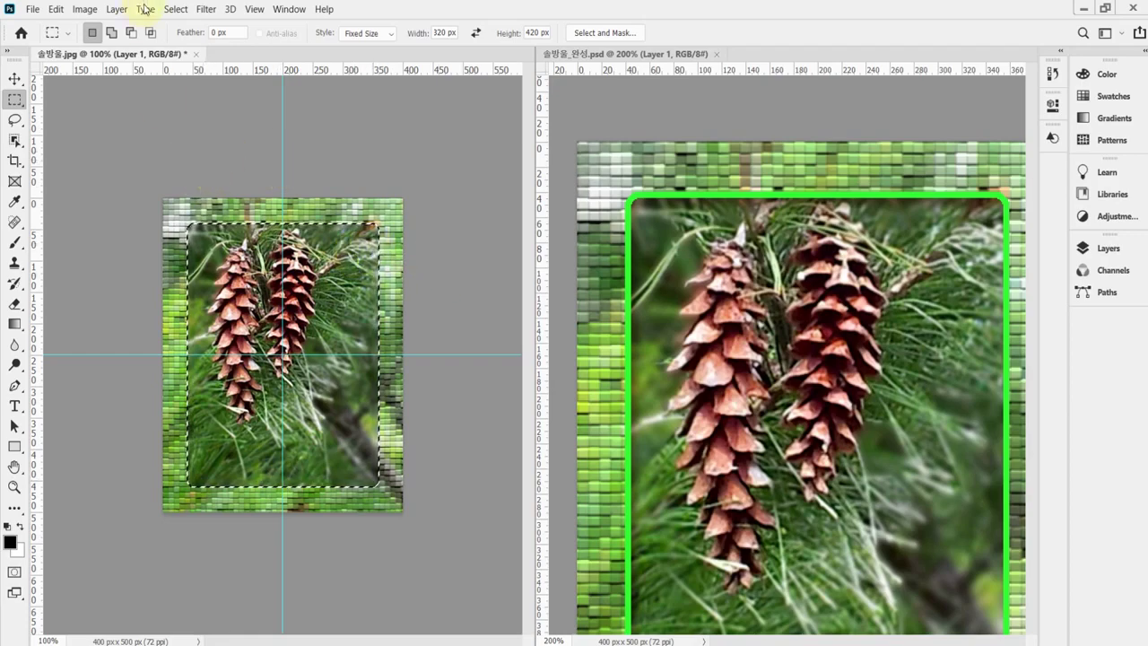
# Start a Stroke on Layer 1's rounded selection and set its width to 5 px.
pyautogui.click(56, 11)
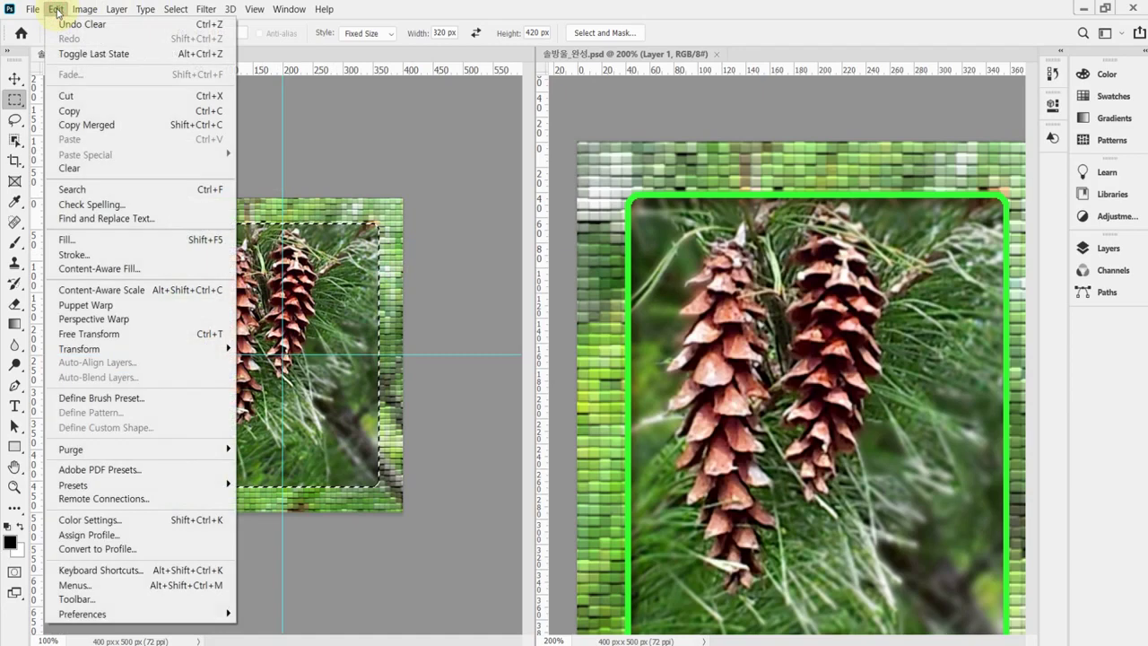
pyautogui.click(93, 256)
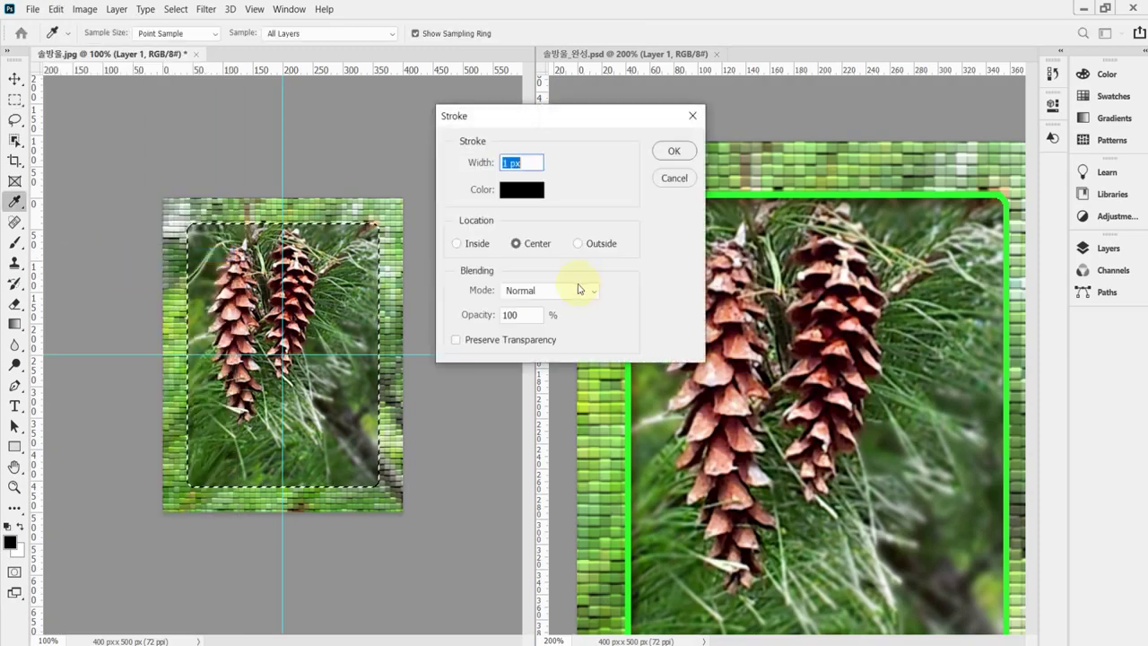
pyautogui.moveTo(546, 120)
pyautogui.mouseDown()
pyautogui.moveTo(519, 171)
pyautogui.moveTo(537, 203)
pyautogui.mouseUp()
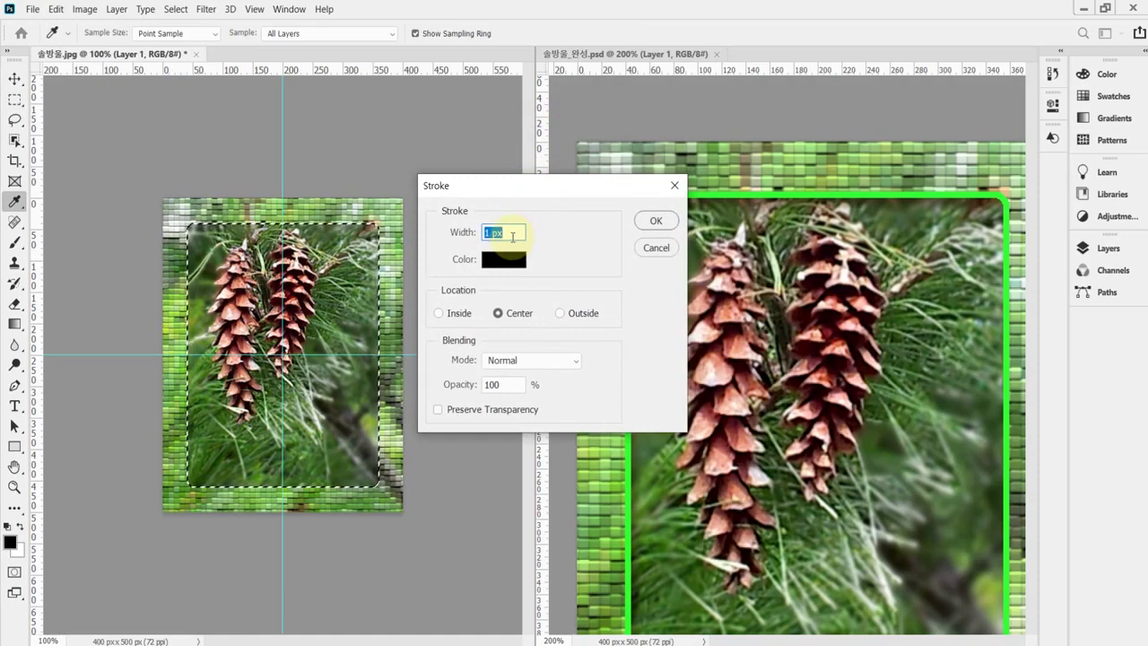
pyautogui.write('5')
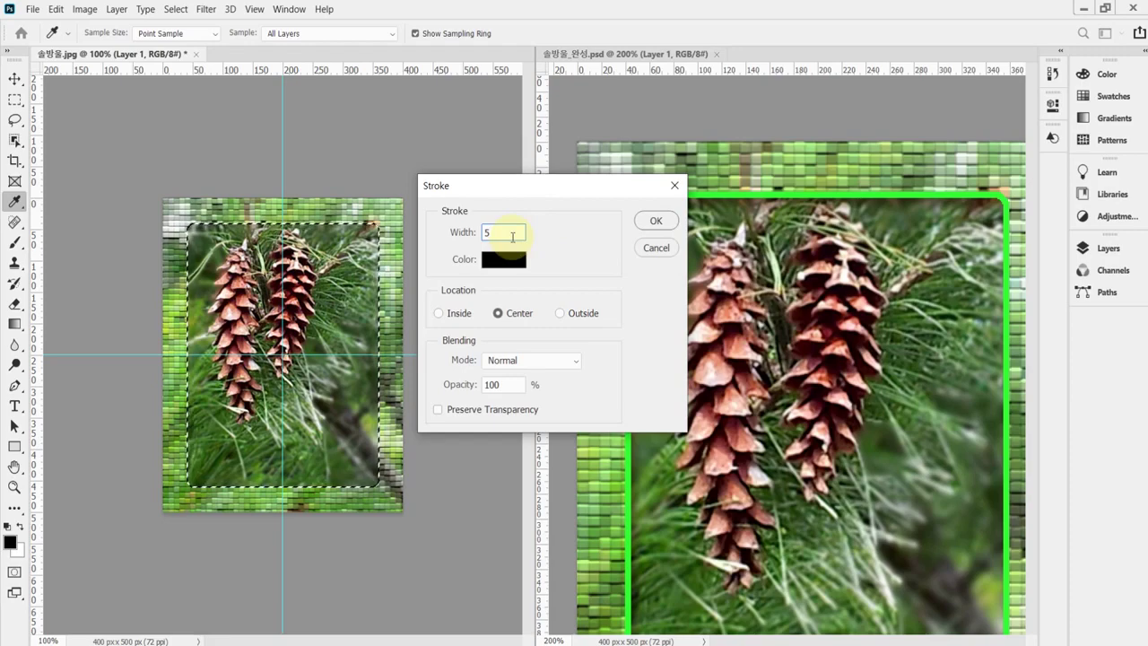
pyautogui.press('Tab')
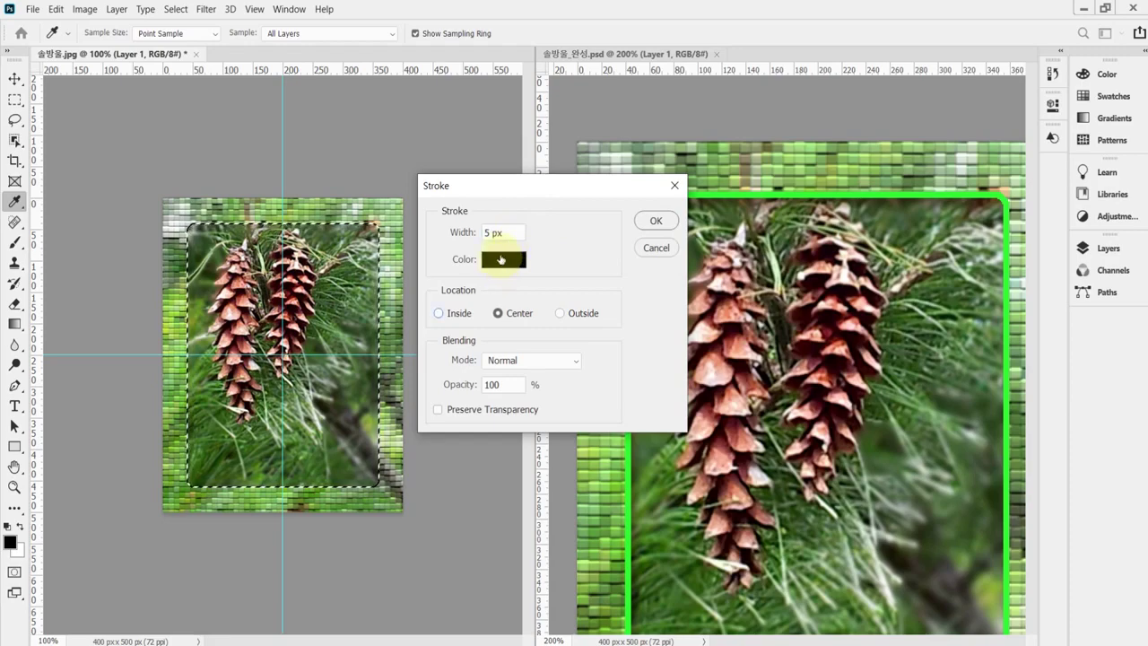
# Set the stroke colour to the bright green hex value 3f3.
pyautogui.click(502, 260)
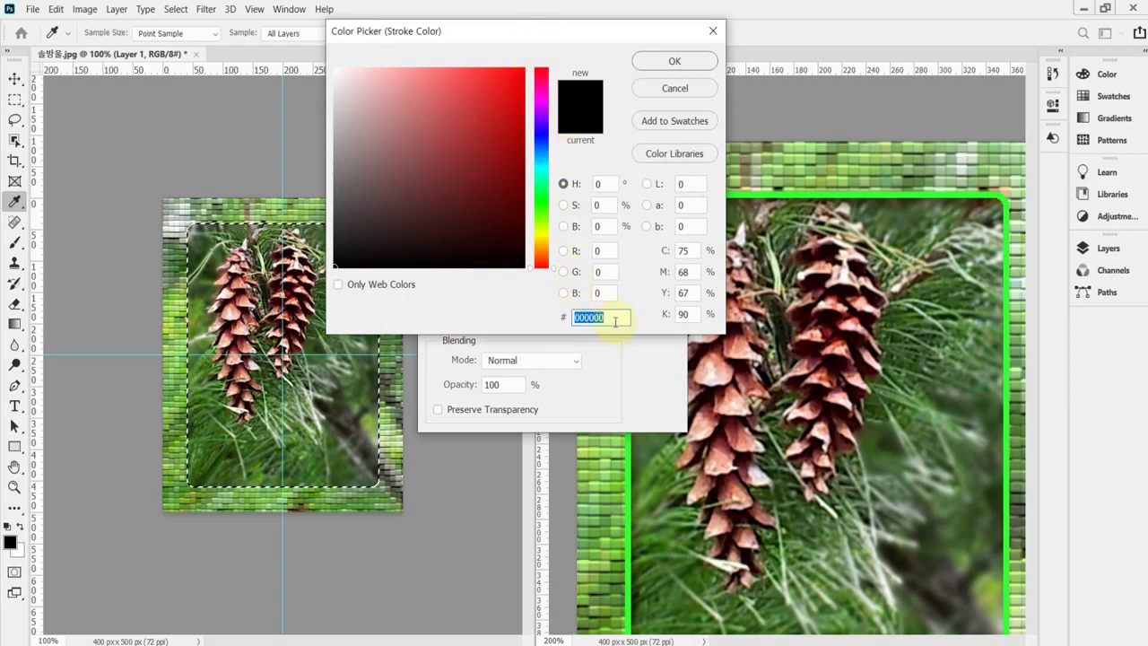
pyautogui.write('3')
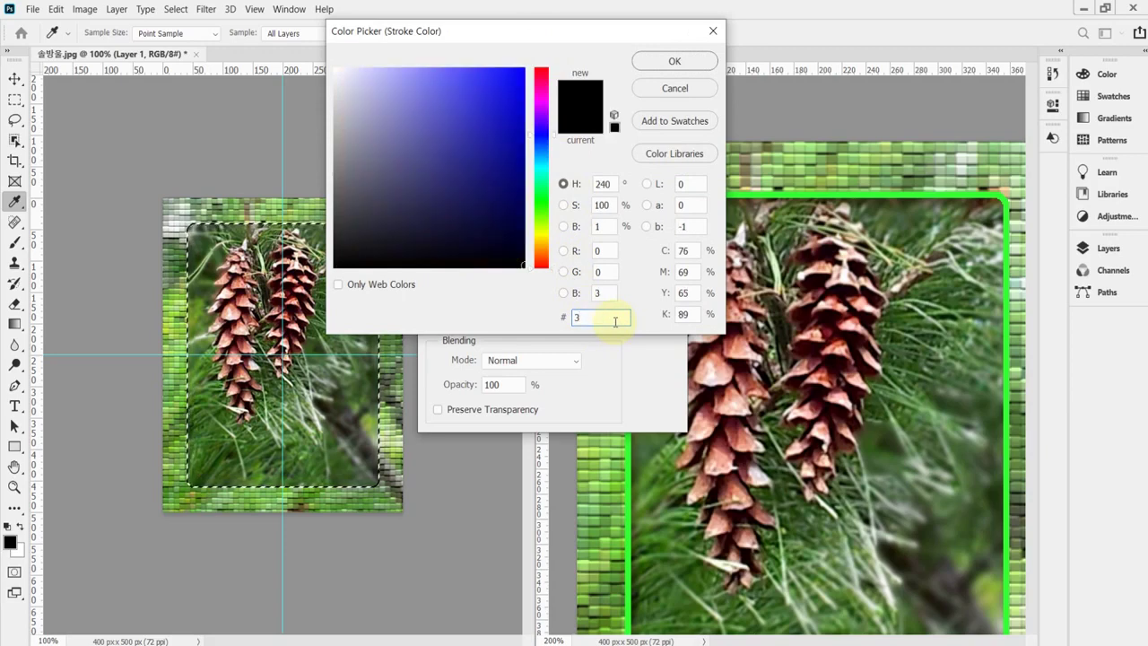
pyautogui.write('f')
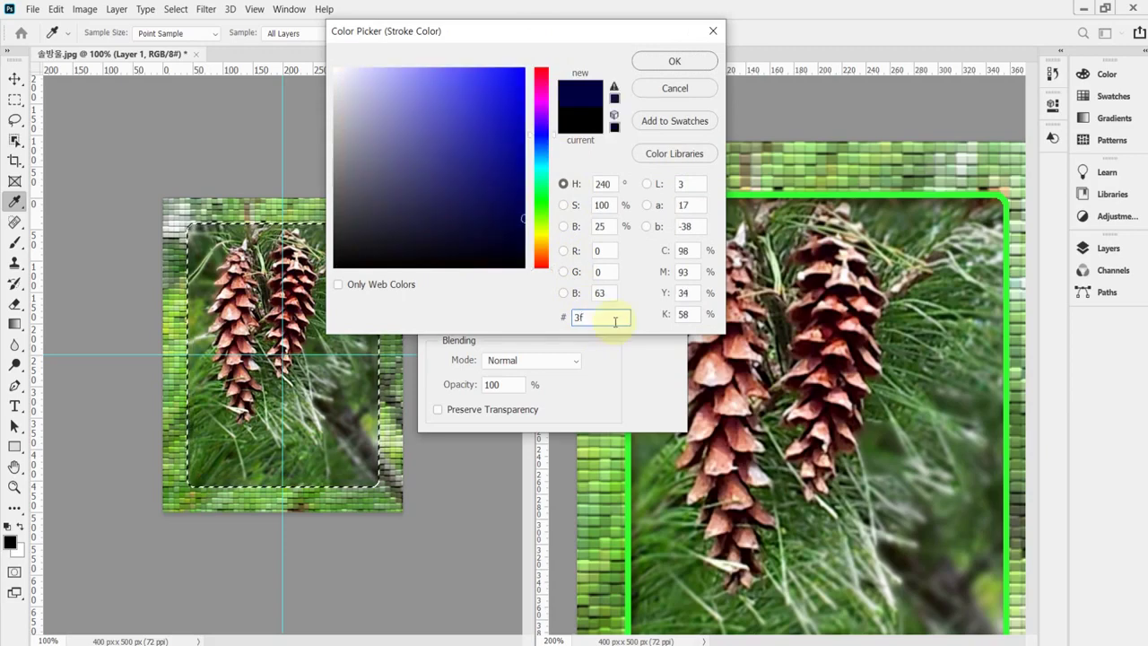
pyautogui.write('3')
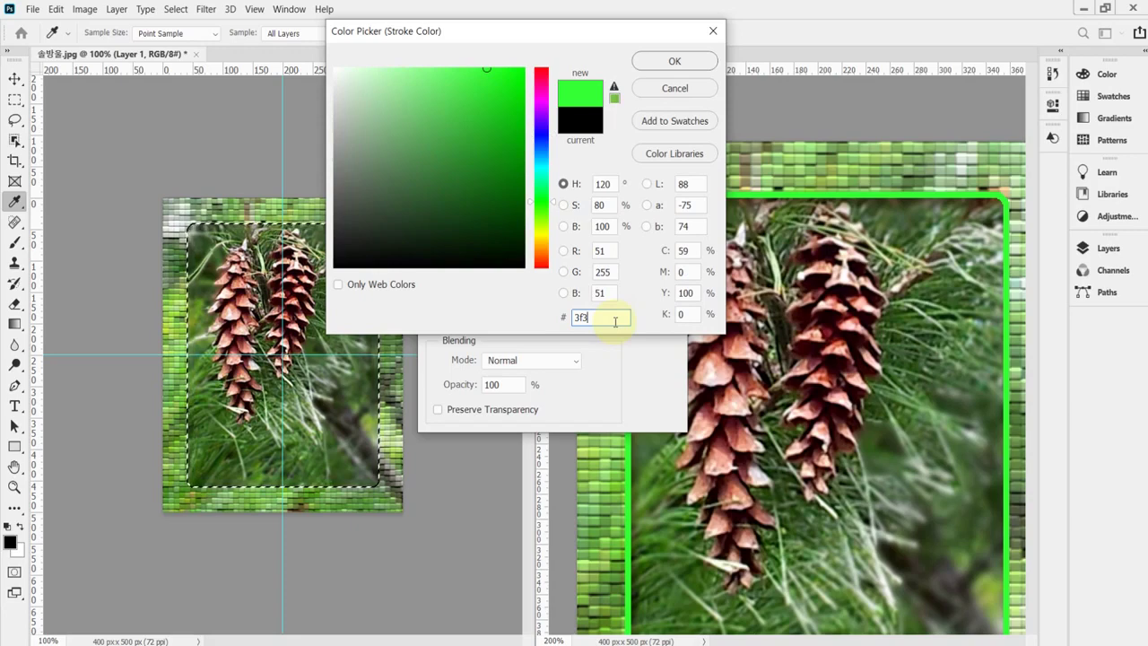
pyautogui.press('Return')
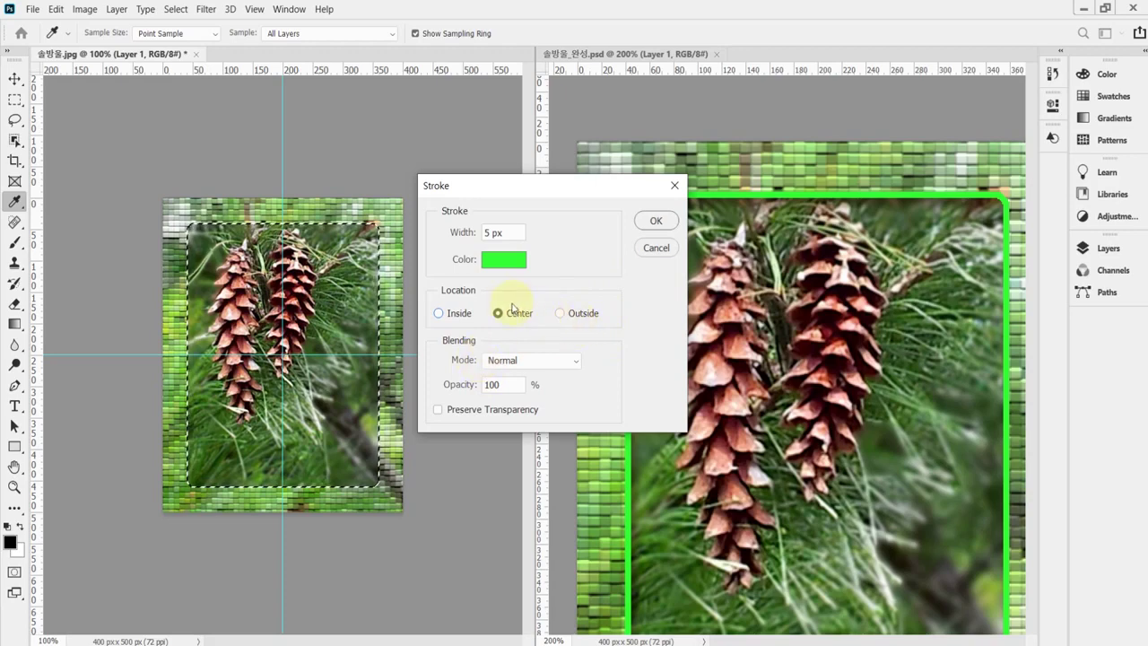
# Place the stroke inside the selection edge, apply it, and clear the selection to check the frame against 솔방울_완성.psd.
pyautogui.click(449, 318)
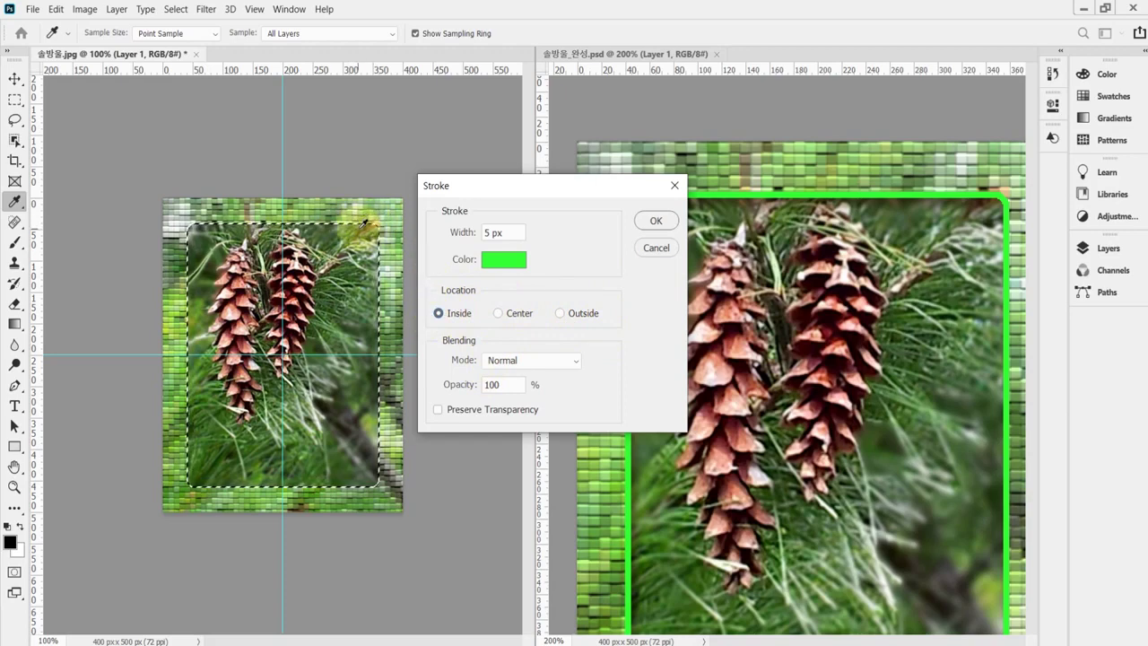
pyautogui.doubleClick(511, 233)
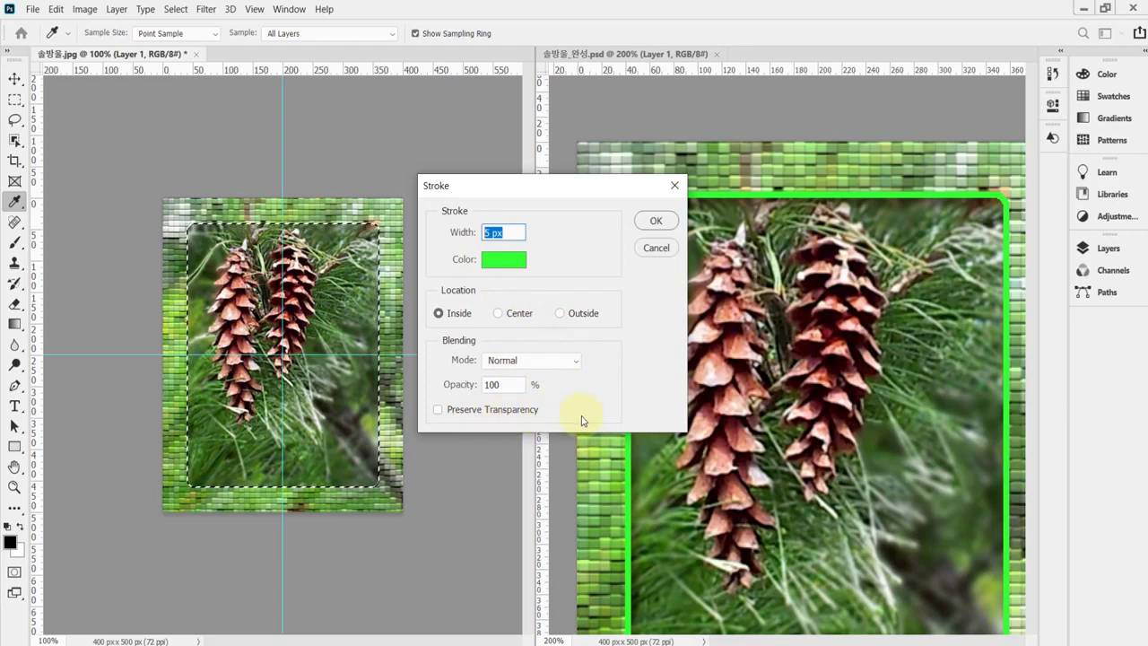
pyautogui.click(658, 223)
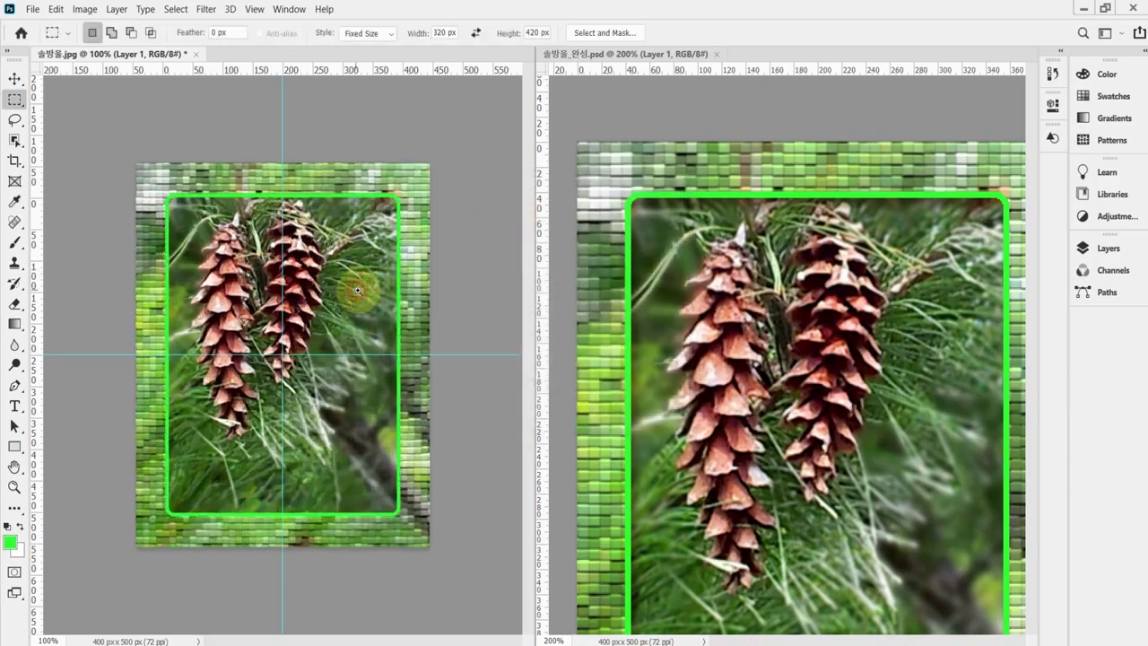
pyautogui.scroll(1, 360, 296)
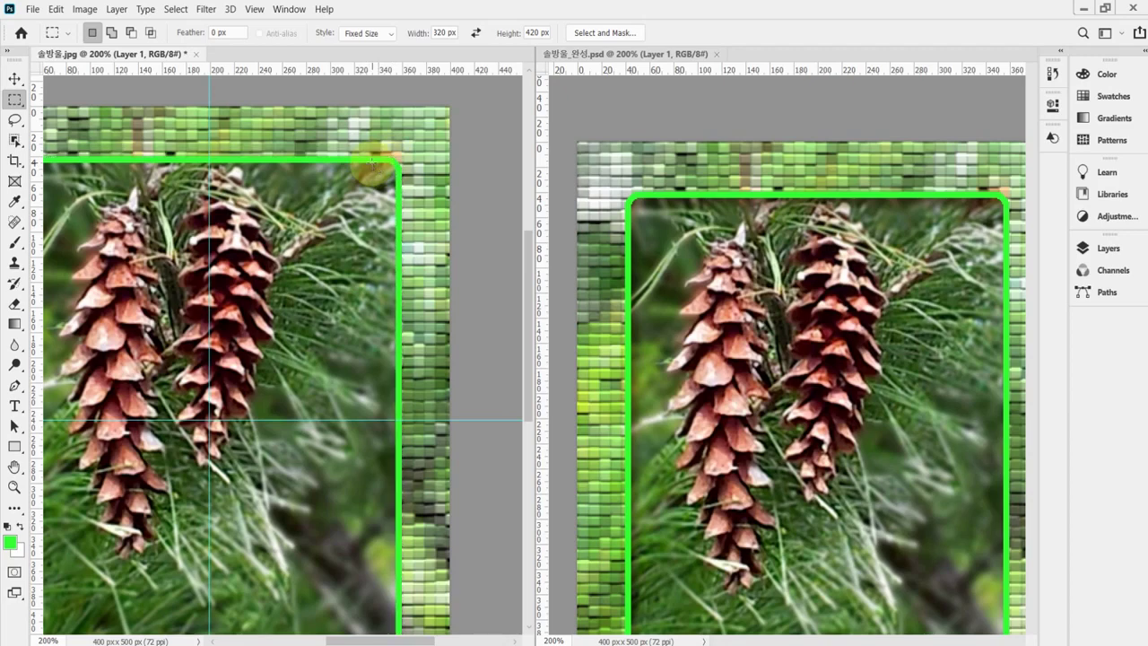
pyautogui.hotkey('ctrl', '-')
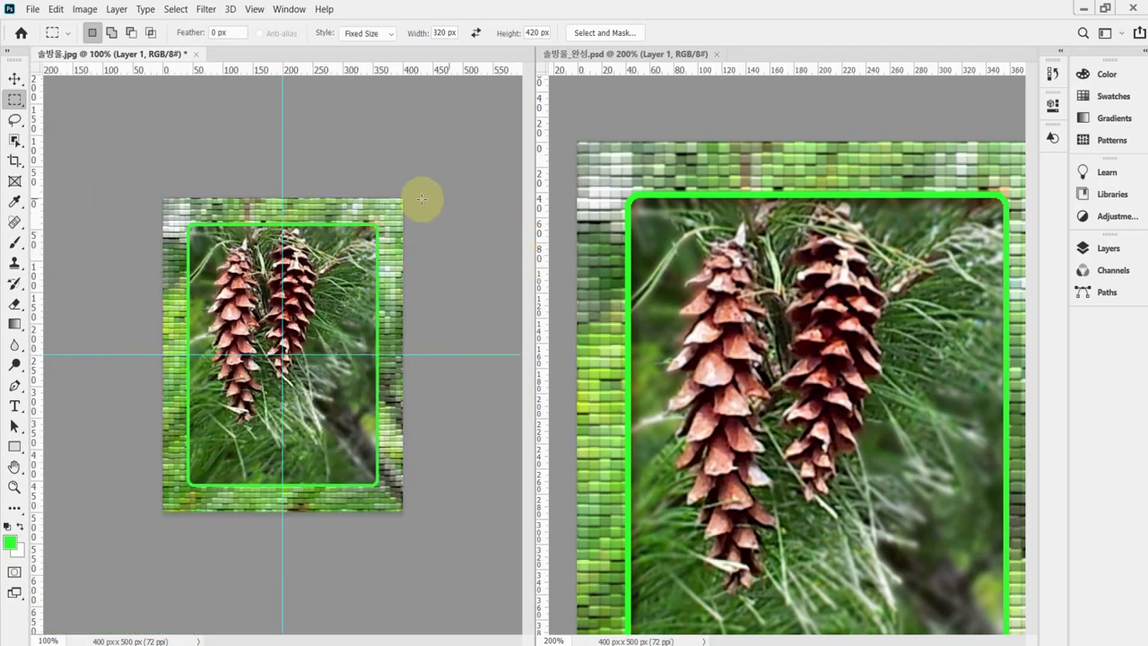
# Discard the stray selection, then show the layer list and widen the 솔방울.jpg document area.
pyautogui.click(211, 249)
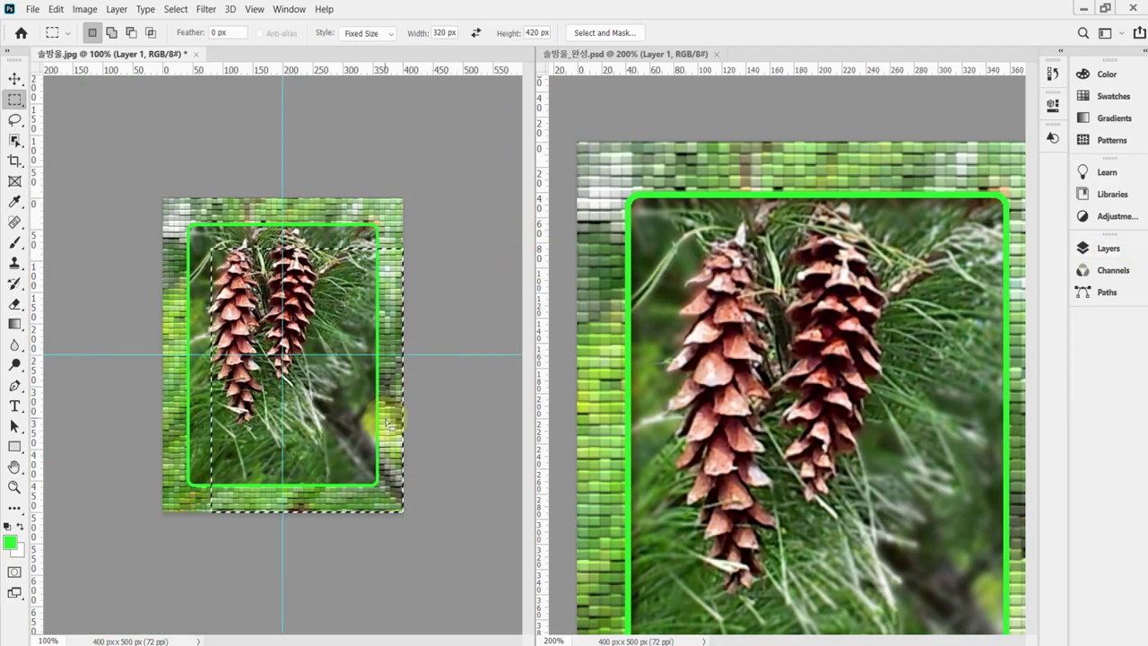
pyautogui.click(850, 340)
pyautogui.click(1099, 249)
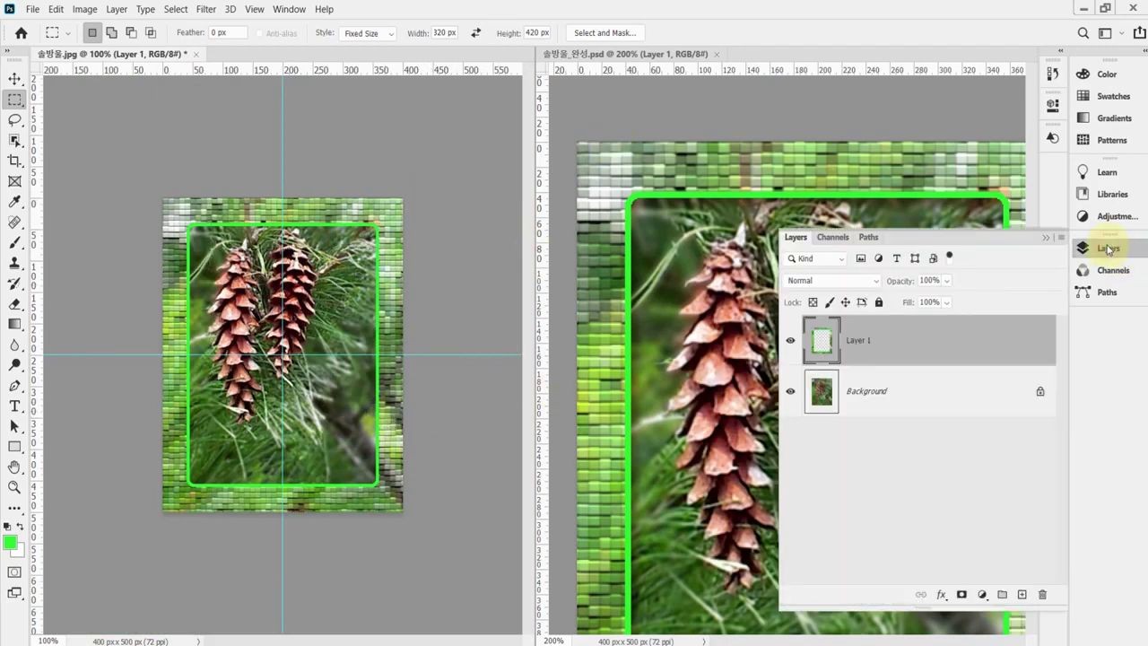
pyautogui.moveTo(530, 246); pyautogui.dragTo(755, 248)
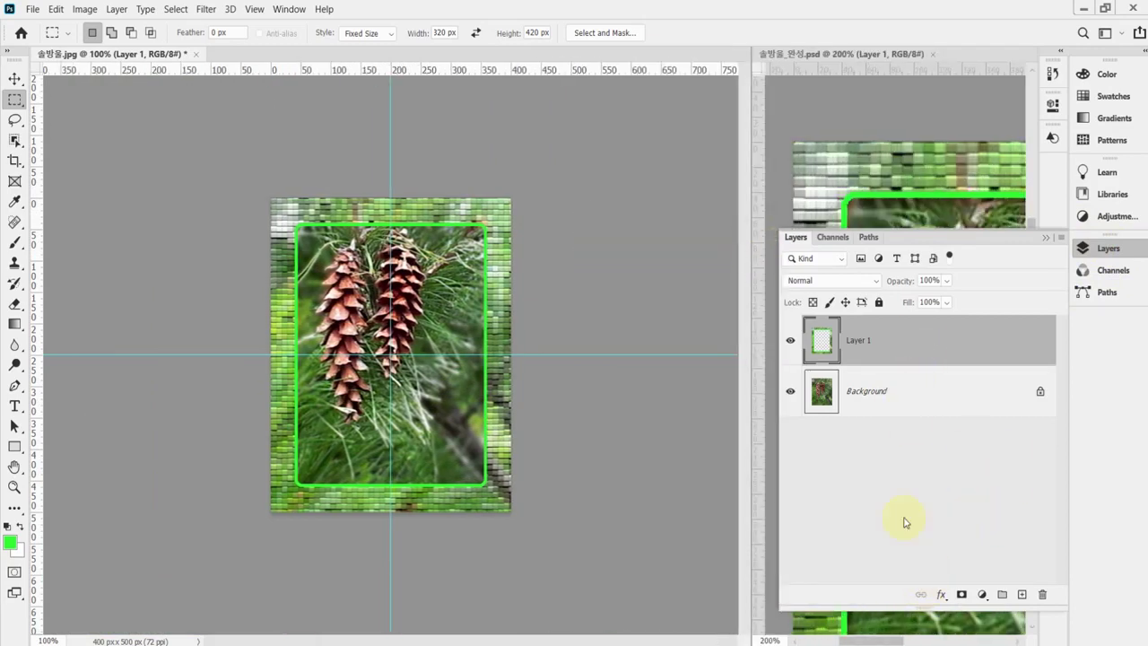
# Add a Drop Shadow layer style to Layer 1 and keep its settings open beside the picture.
pyautogui.doubleClick(825, 357)
pyautogui.moveTo(618, 231); pyautogui.dragTo(721, 103)
pyautogui.click(632, 397)
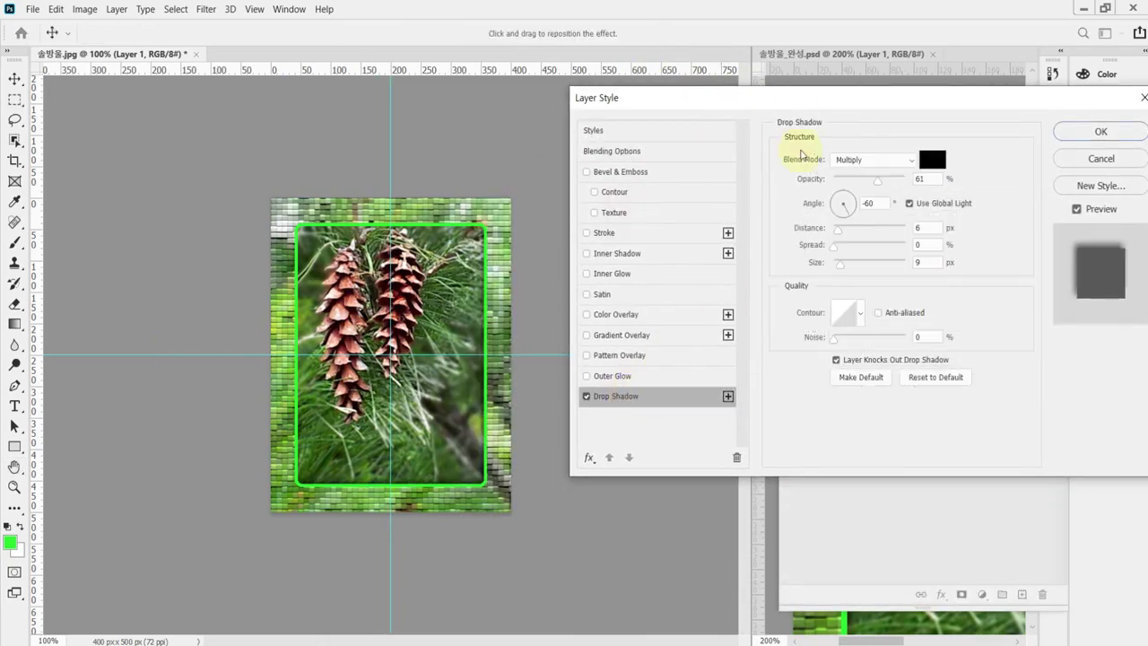
pyautogui.moveTo(802, 90); pyautogui.dragTo(757, 374)
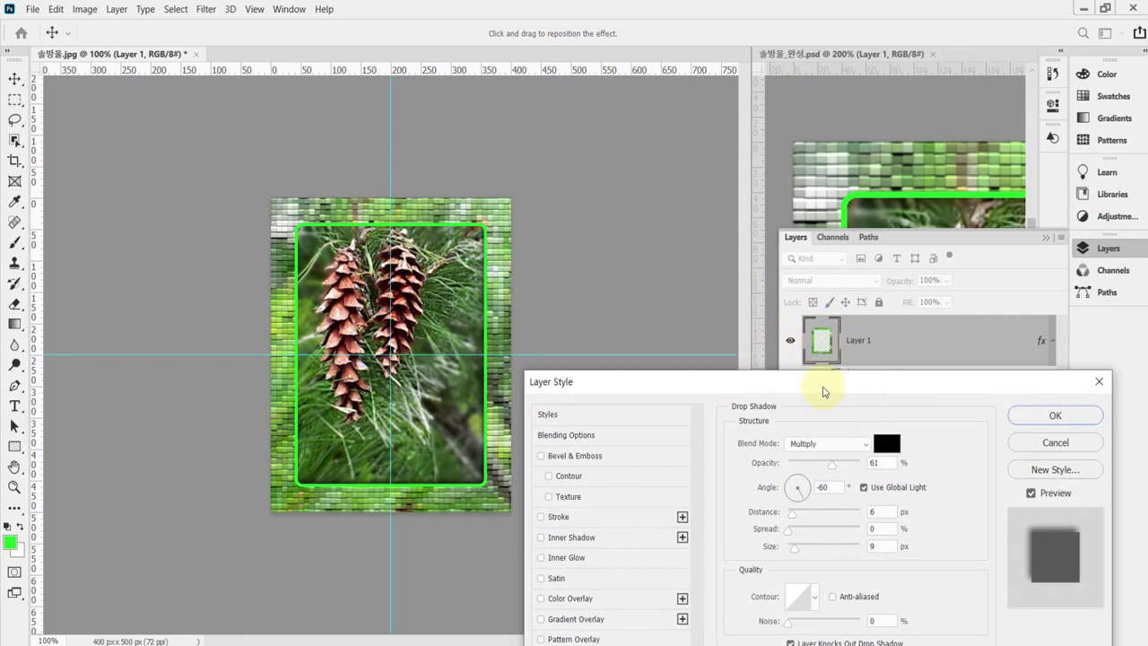
pyautogui.moveTo(825, 386); pyautogui.dragTo(832, 82)
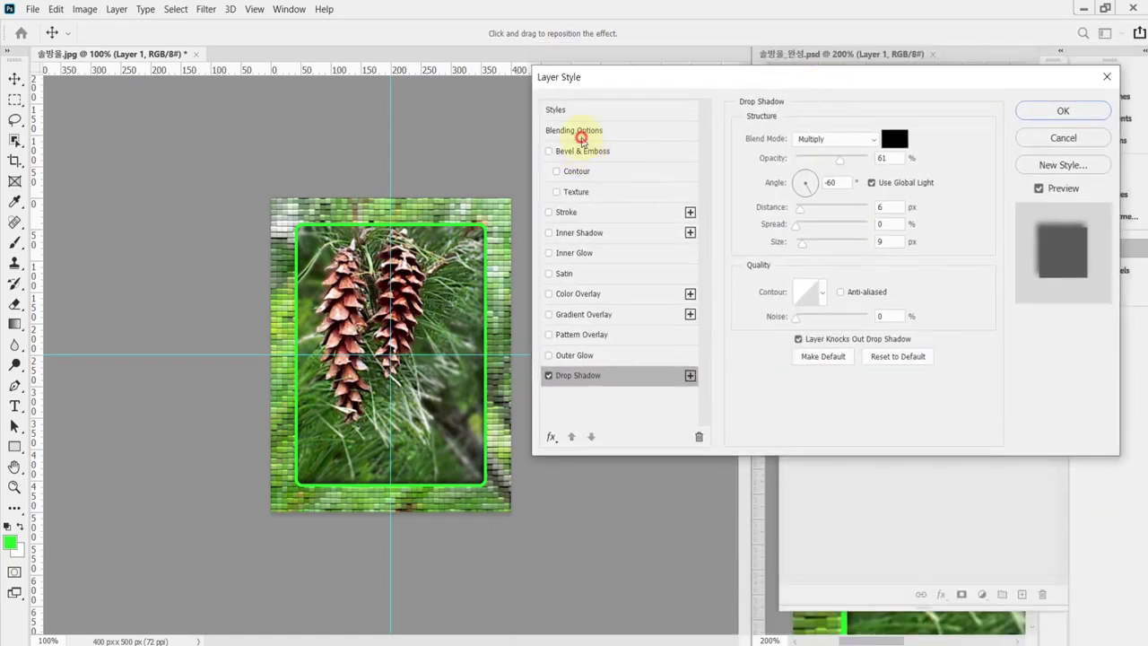
pyautogui.click(583, 131)
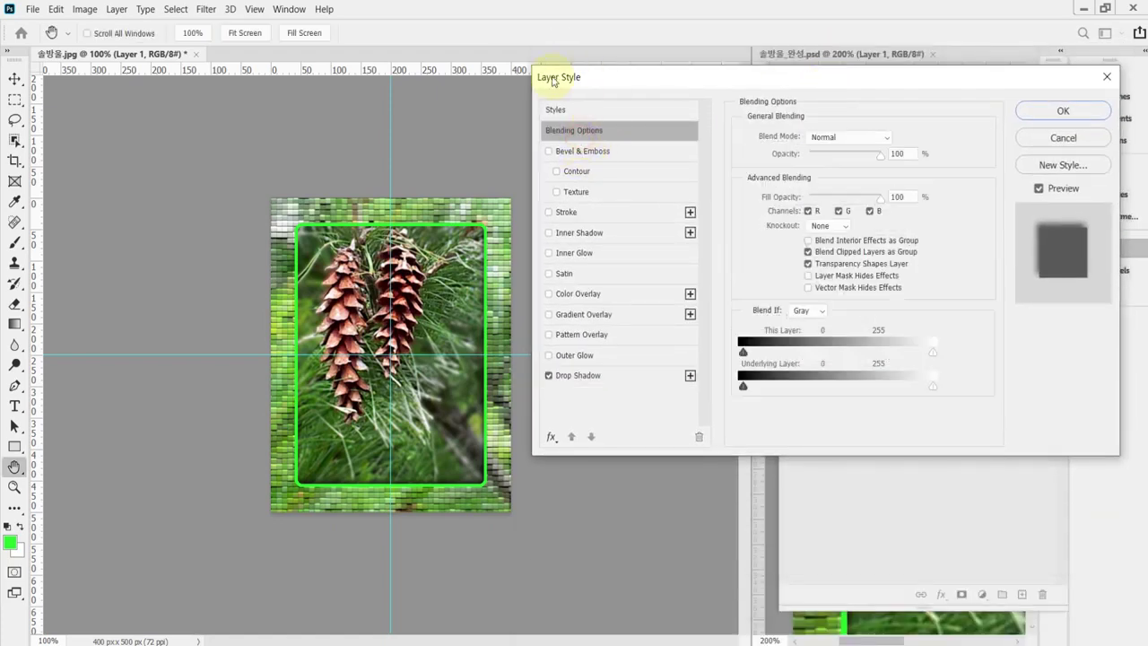
pyautogui.click(595, 377)
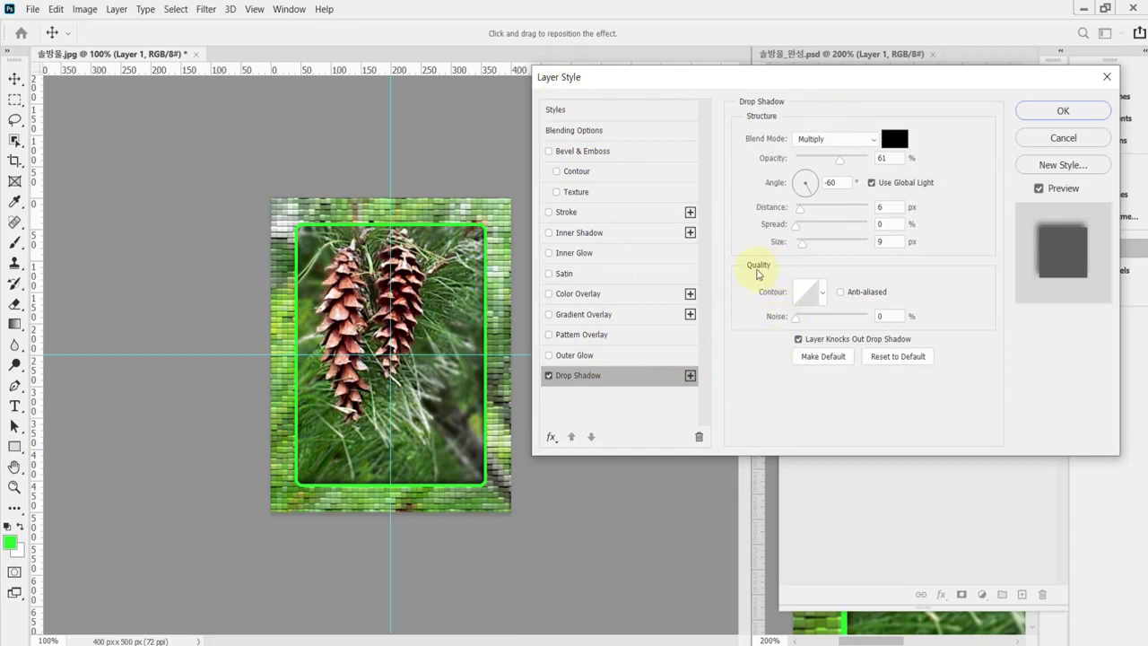
# Set the drop shadow to 58% opacity, 120° angle, 8 px distance and 8 px size.
pyautogui.click(895, 159)
pyautogui.write('58')
pyautogui.press('Tab')
pyautogui.write('120')
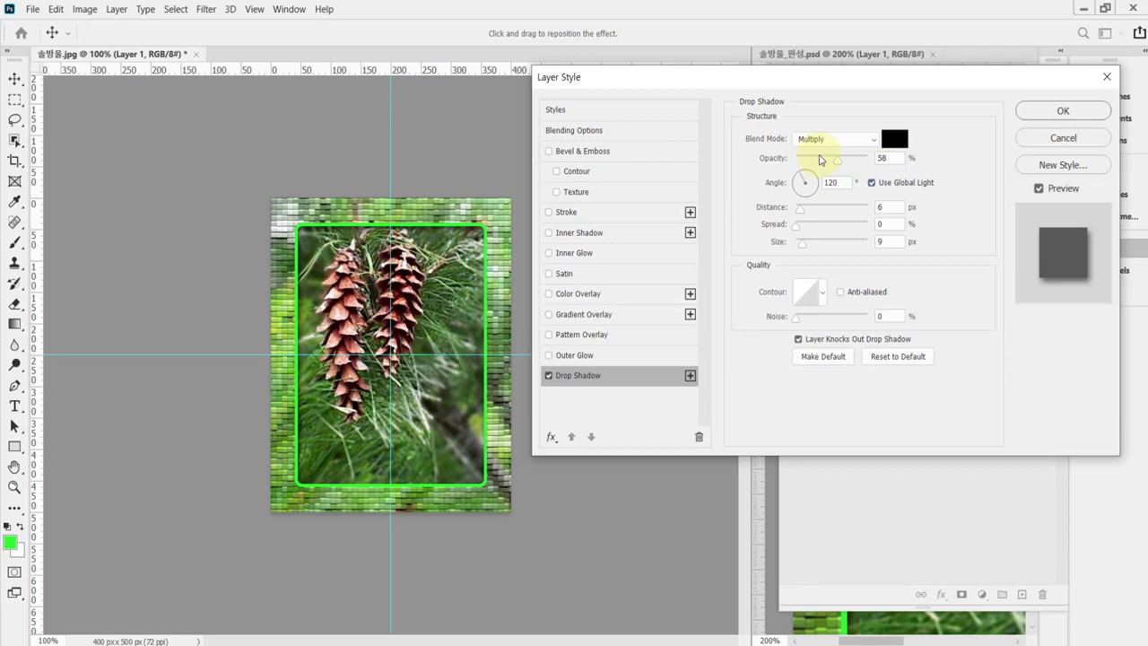
pyautogui.press('Tab')
pyautogui.write('8')
pyautogui.press('Tab')
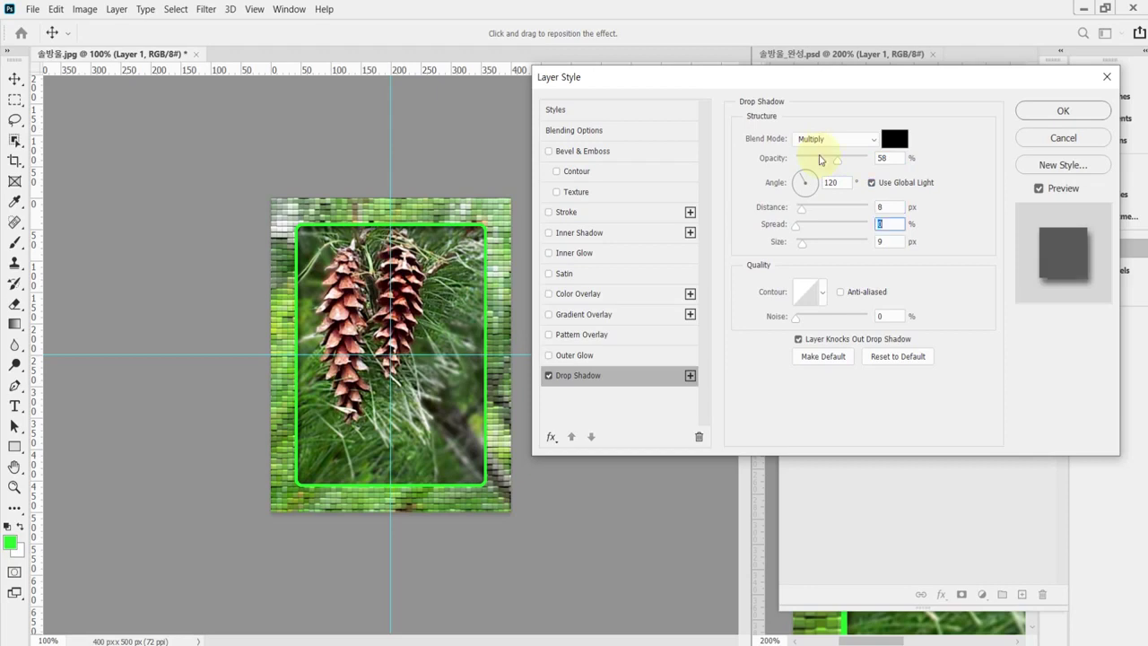
pyautogui.press('Tab')
pyautogui.write('8')
# Apply the drop shadow to Layer 1 after toggling its preview, and hide the guides.
pyautogui.click(1038, 189)
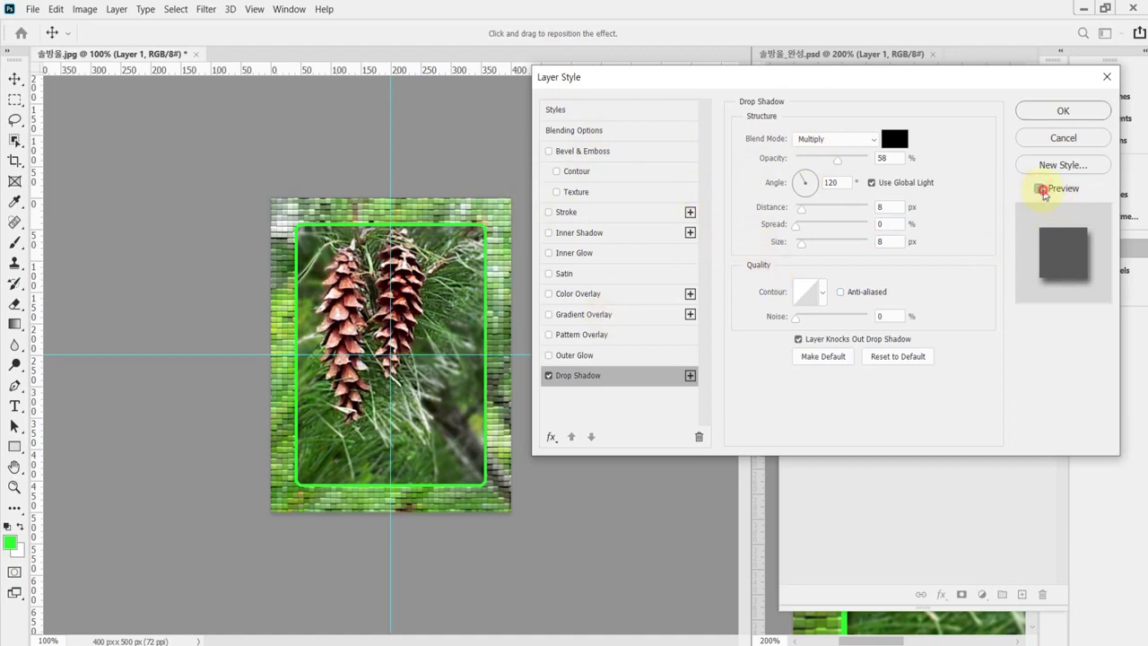
pyautogui.click(1040, 189)
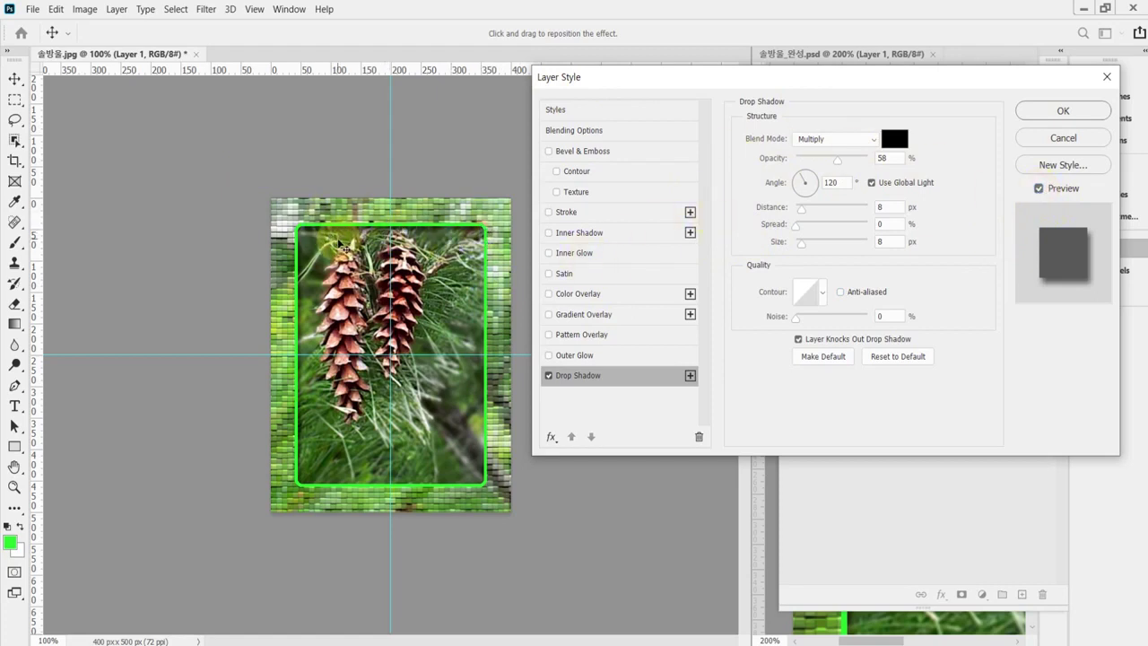
pyautogui.click(1063, 114)
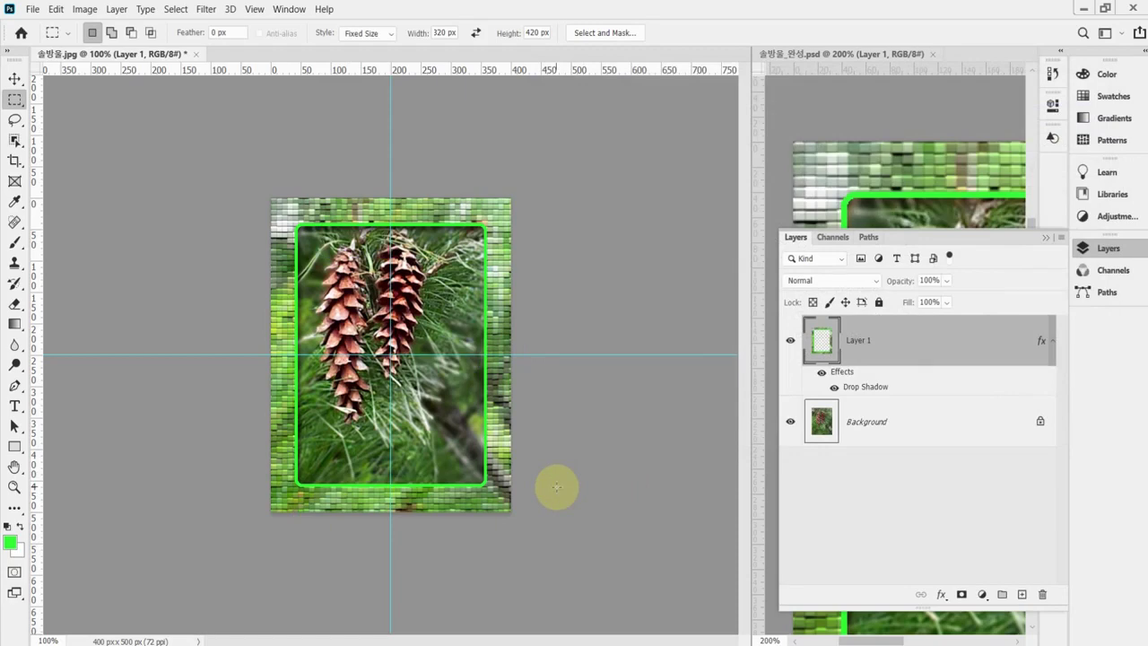
pyautogui.hotkey('ctrl', ';')
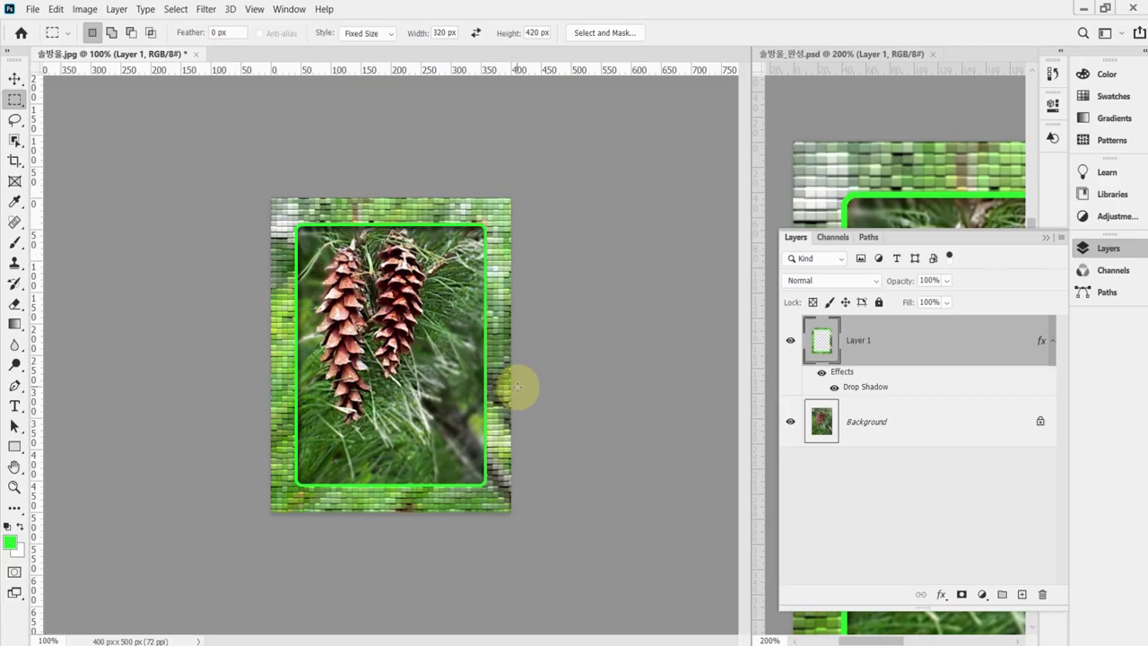
# Switch to 낙엽.jpg and start a horizontal text line over the leaves at mid-height near the image's left edge.
pyautogui.hotkey('alt', 'Tab')
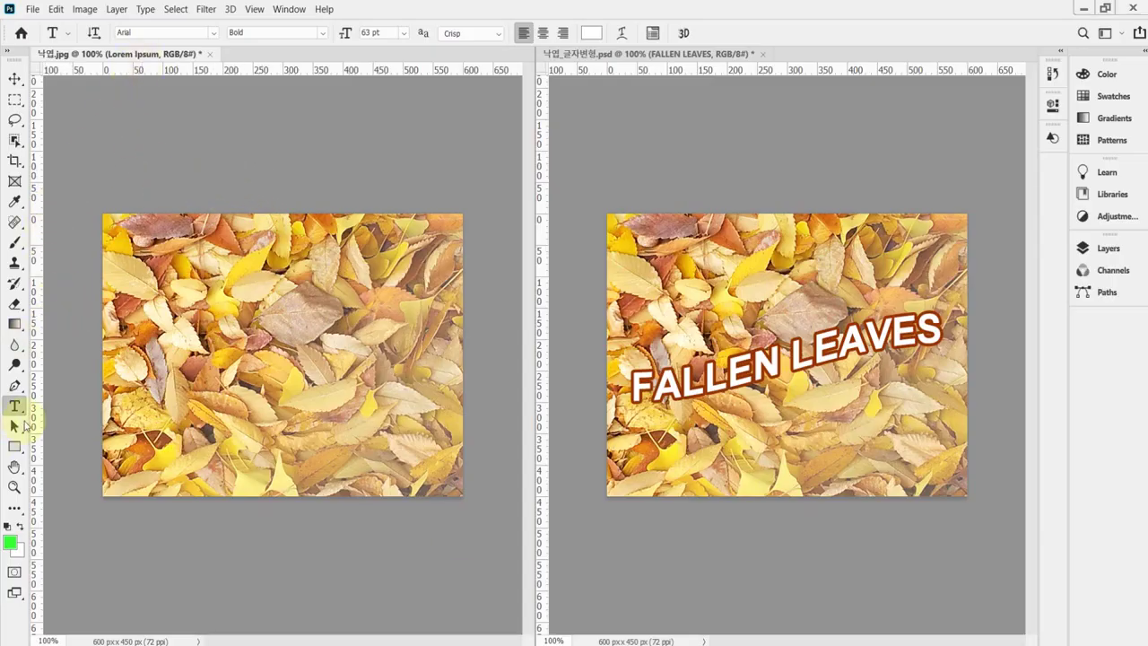
pyautogui.click(16, 409)
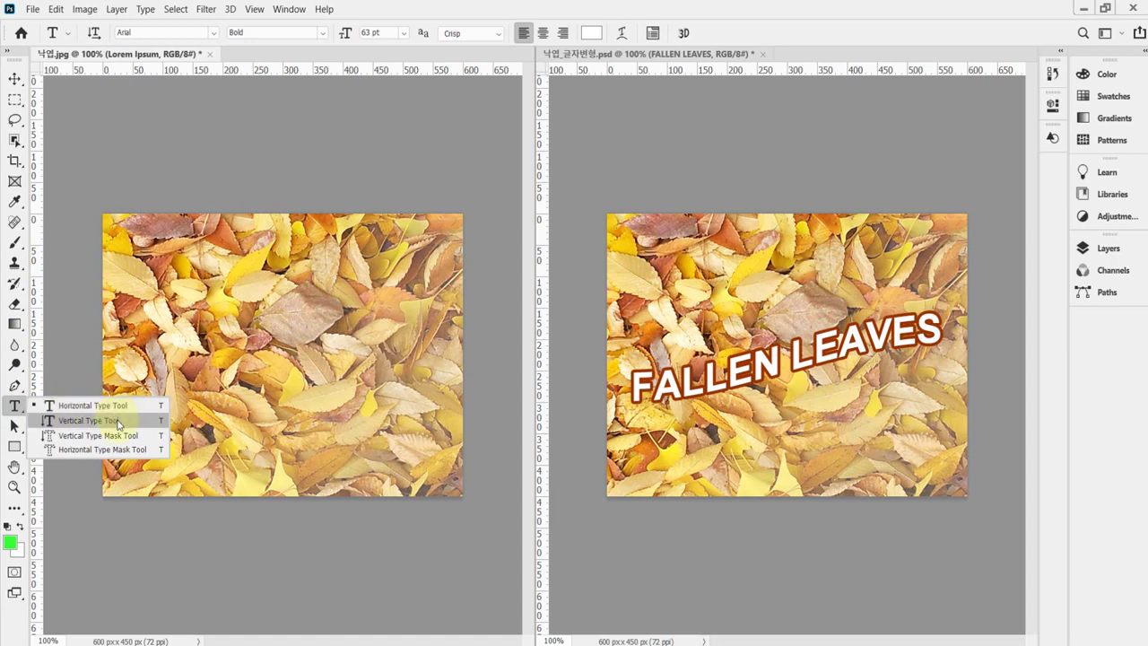
pyautogui.click(112, 406)
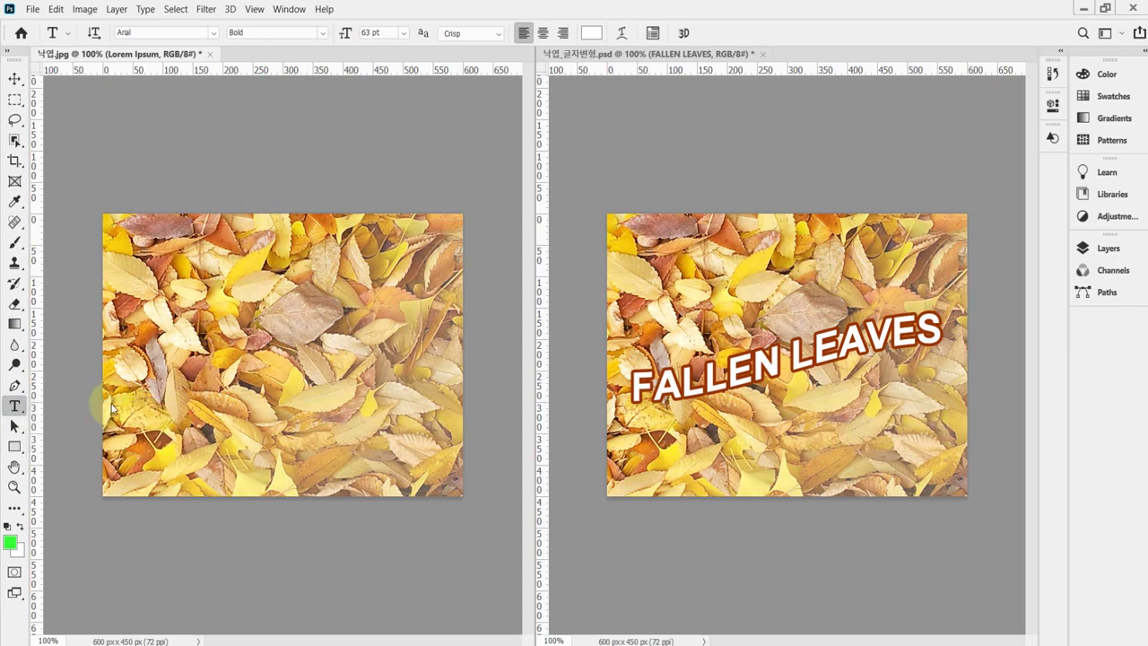
pyautogui.click(131, 353)
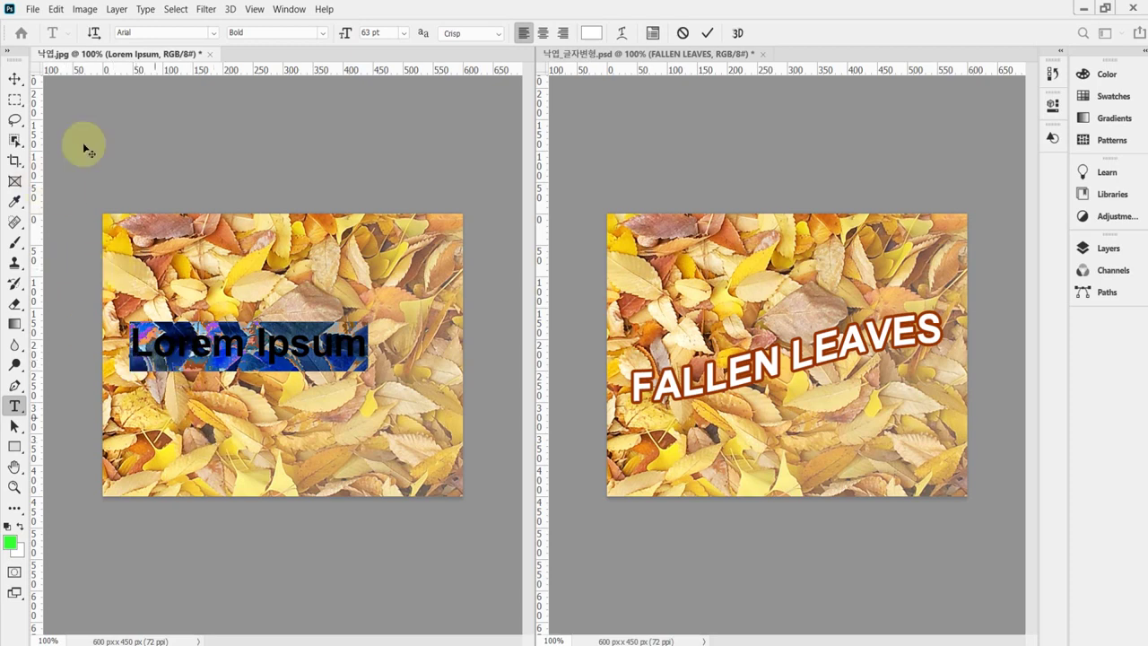
# Try vertical orientation on the placeholder text and switch it back to horizontal.
pyautogui.click(93, 34)
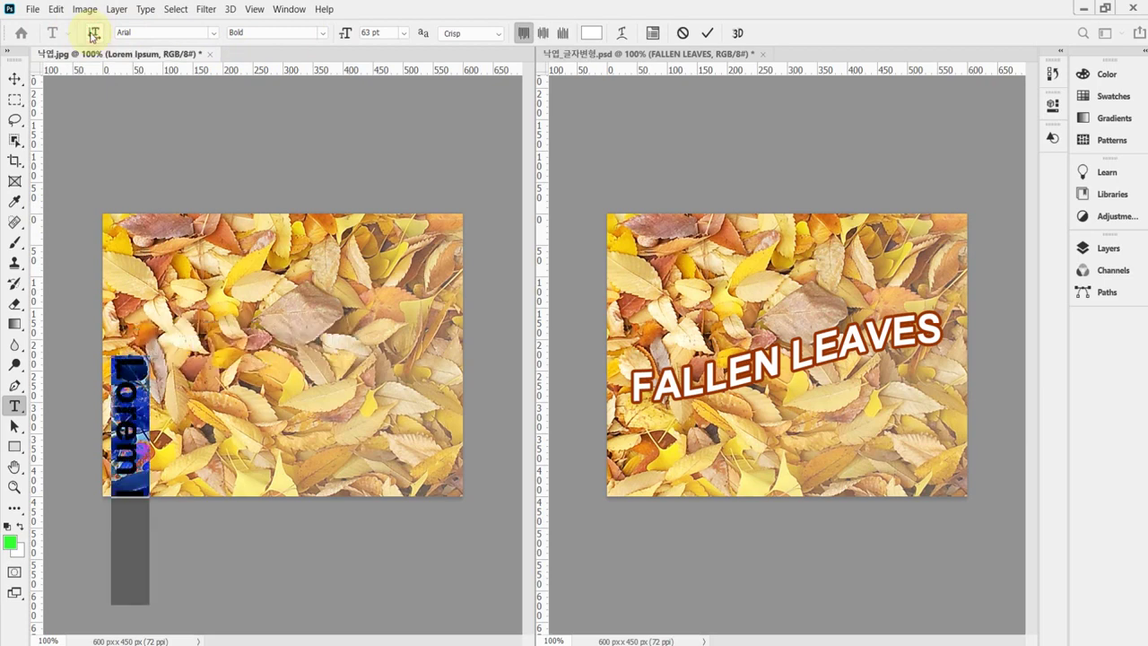
pyautogui.click(94, 34)
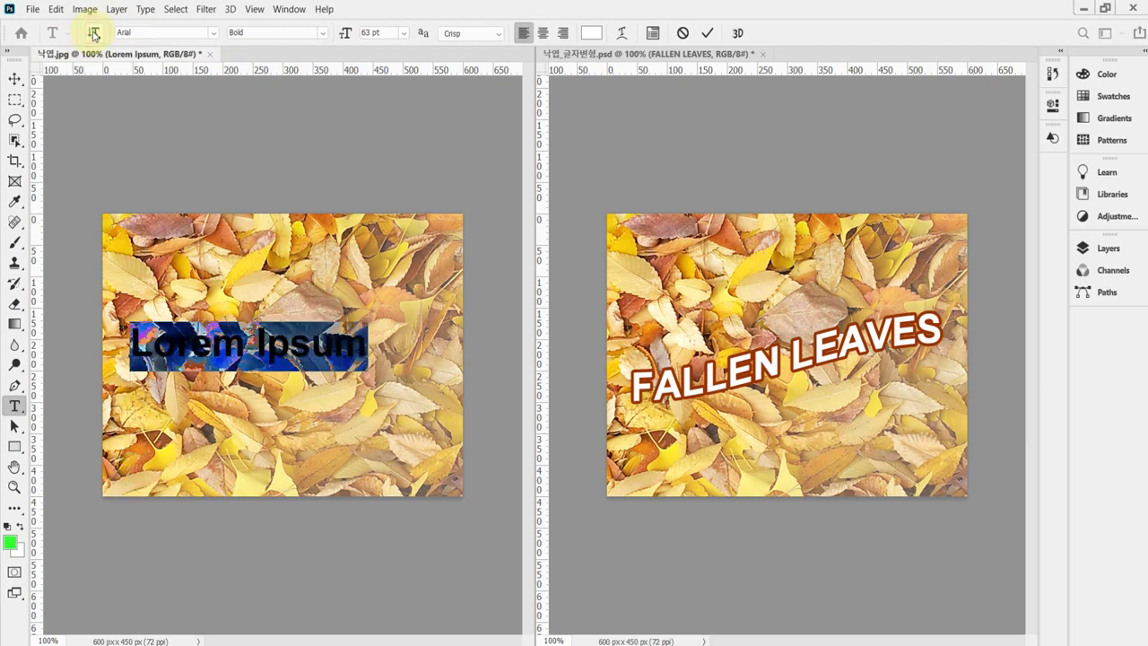
# Toggle the placeholder text repeatedly between vertical and horizontal orientation, ending on horizontal.
pyautogui.click(93, 34)
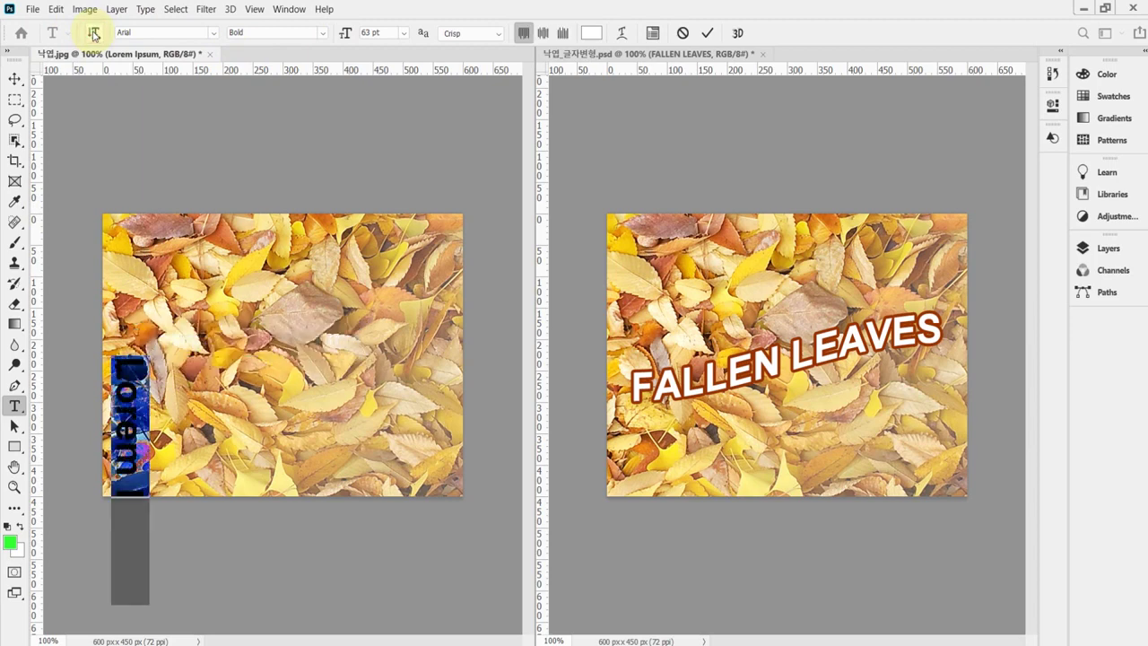
pyautogui.click(93, 34)
pyautogui.click(93, 34)
pyautogui.click(94, 34)
pyautogui.click(93, 34)
pyautogui.click(94, 34)
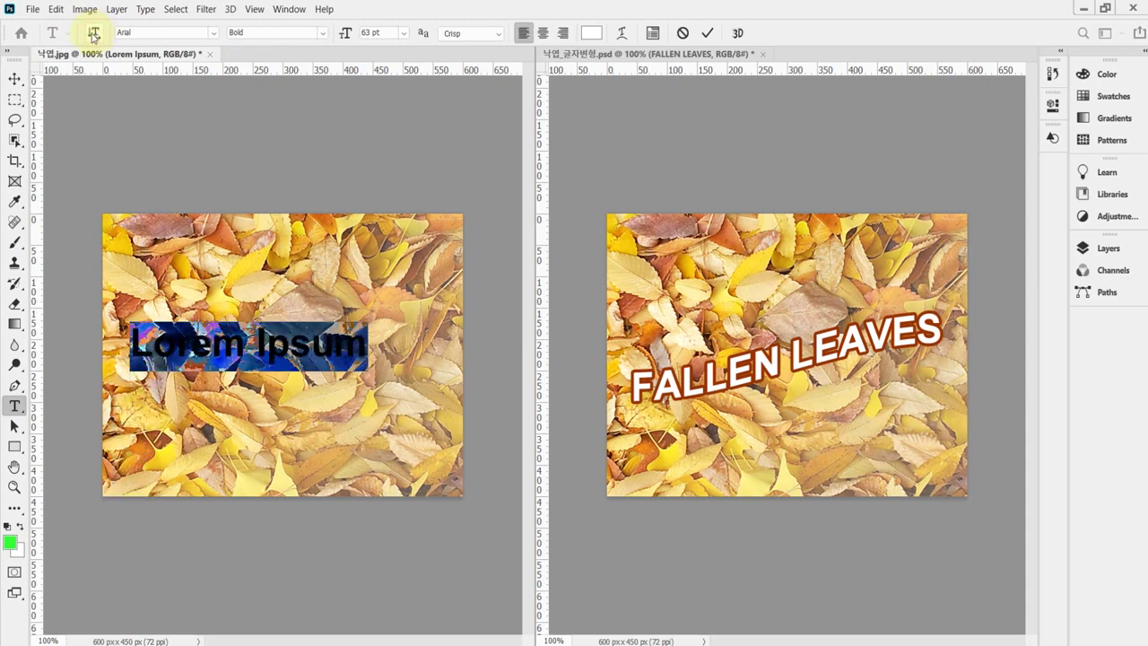
pyautogui.click(93, 34)
pyautogui.click(93, 34)
# Sample shades in the text colour picker and set the placeholder text's colour to white.
pyautogui.click(390, 34)
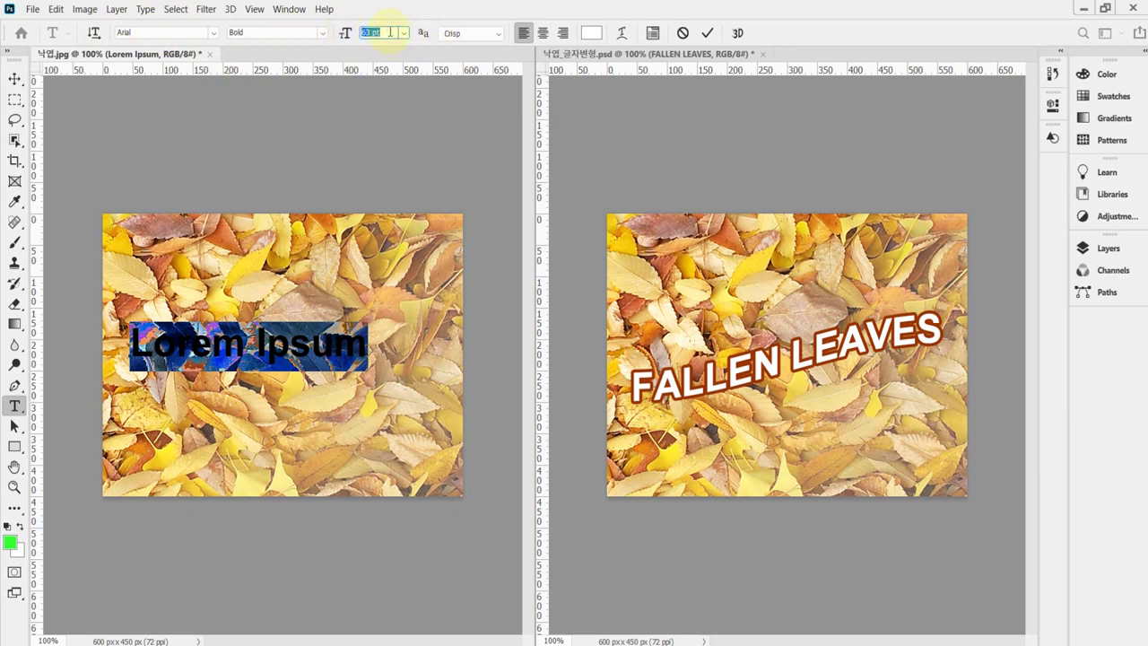
pyautogui.click(591, 33)
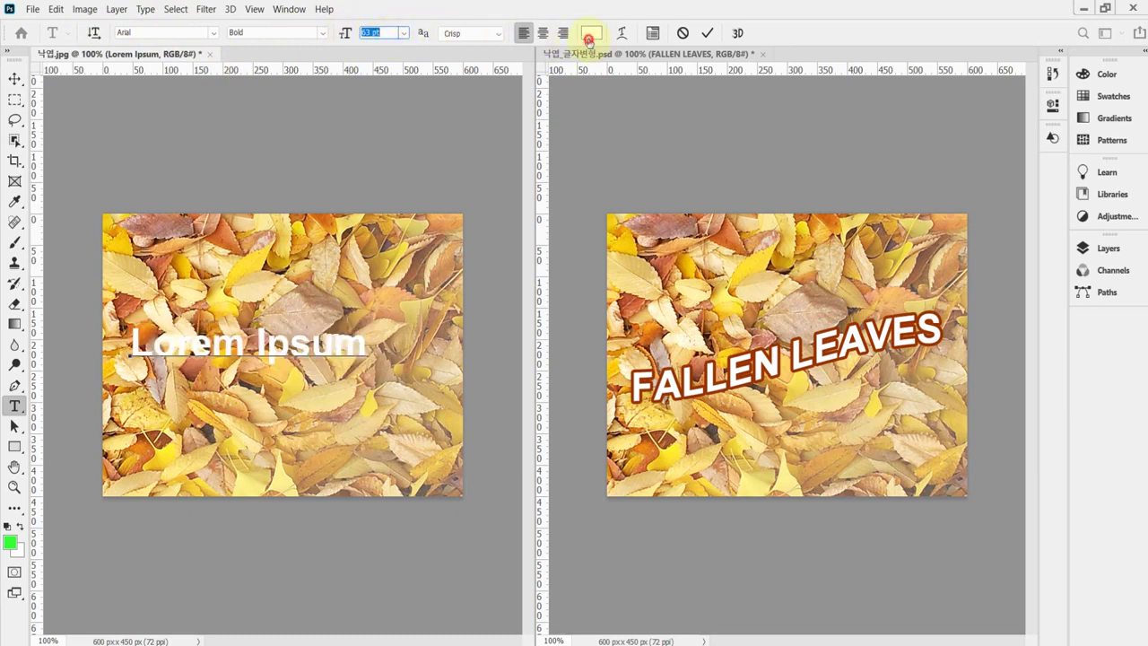
pyautogui.click(619, 320)
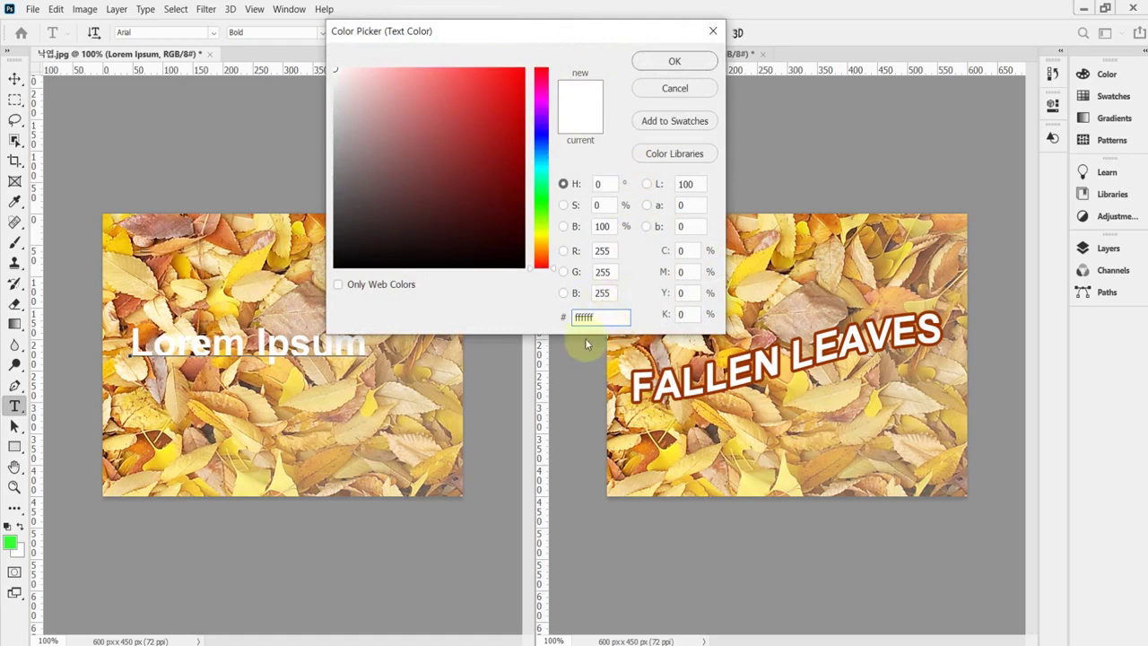
pyautogui.moveTo(419, 259)
pyautogui.mouseDown()
pyautogui.moveTo(348, 251)
pyautogui.moveTo(326, 284)
pyautogui.moveTo(336, 73)
pyautogui.mouseUp()
pyautogui.click(330, 63)
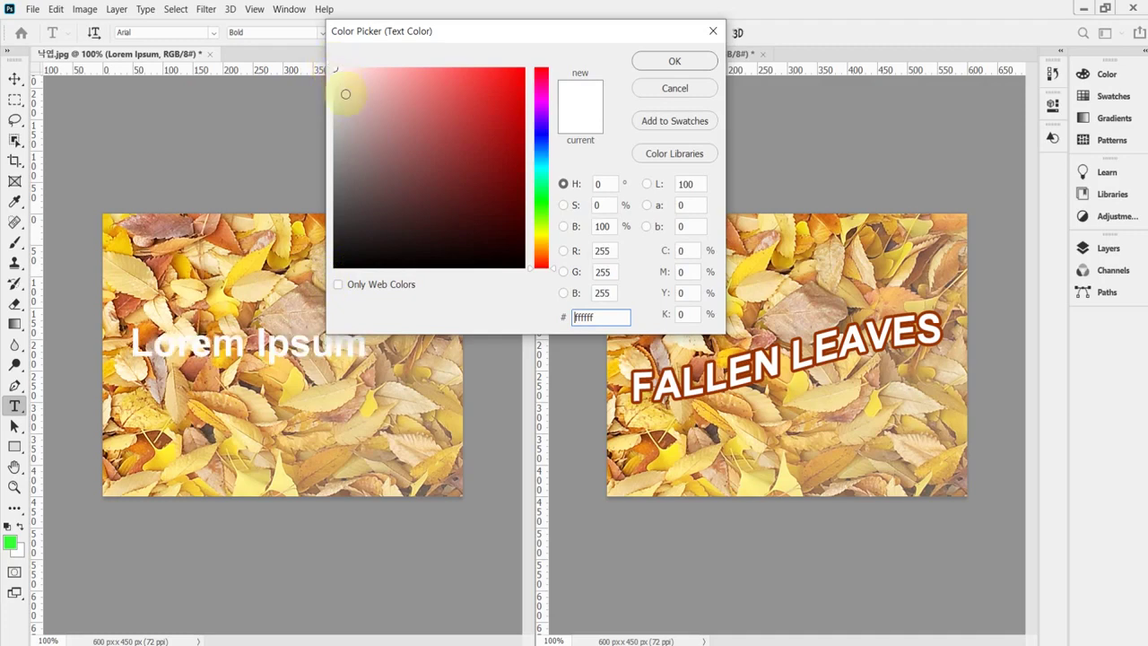
pyautogui.moveTo(339, 261); pyautogui.dragTo(318, 283)
pyautogui.moveTo(423, 103); pyautogui.dragTo(323, 61)
pyautogui.click(673, 61)
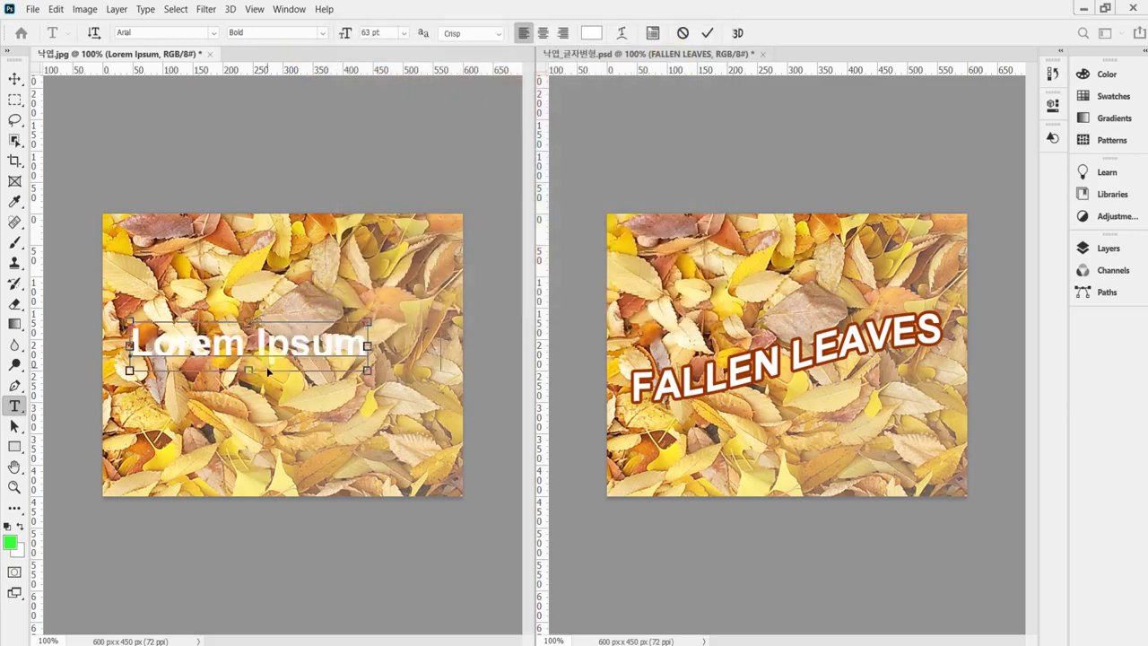
# Replace the placeholder text with FALLEN LEAVES and shift the line slightly upward over the leaves.
pyautogui.write('FALLEN LEAVES')
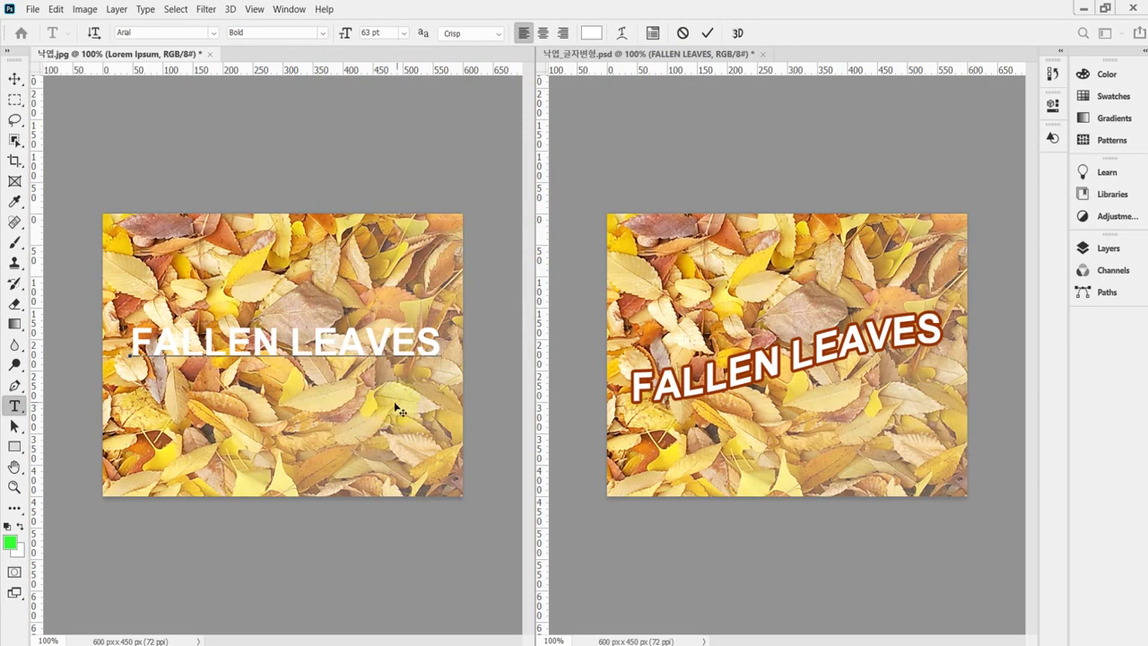
pyautogui.moveTo(412, 418)
pyautogui.mouseDown()
pyautogui.moveTo(400, 449)
pyautogui.moveTo(414, 422)
pyautogui.mouseUp()
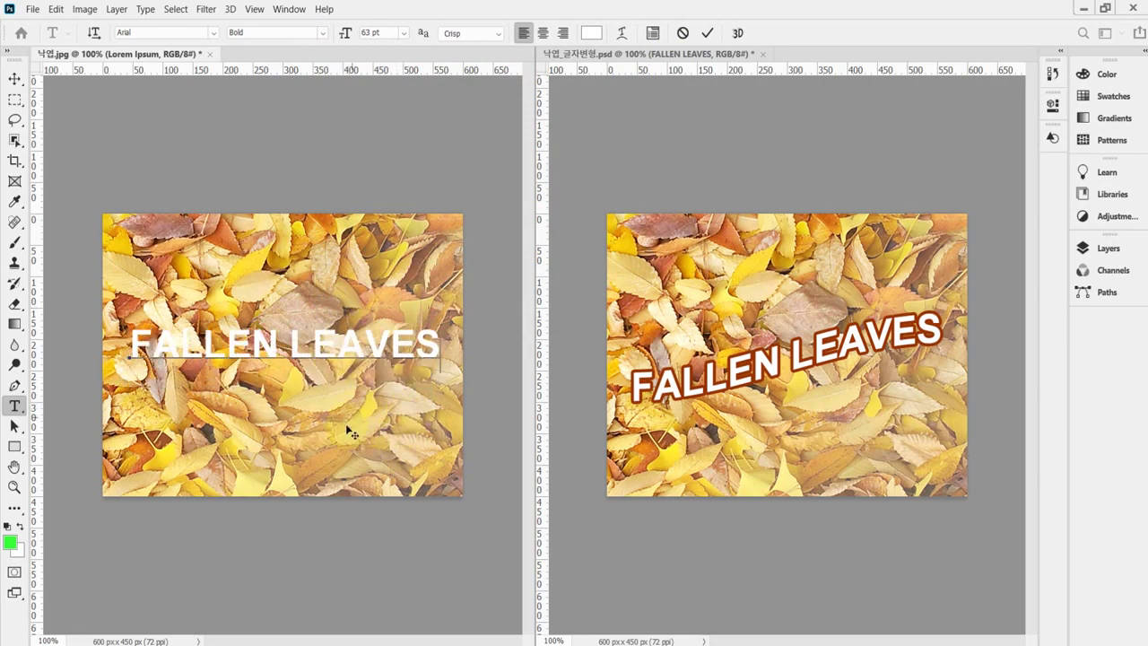
pyautogui.moveTo(347, 438)
pyautogui.mouseDown()
pyautogui.moveTo(346, 405)
pyautogui.moveTo(352, 446)
pyautogui.moveTo(355, 428)
pyautogui.mouseUp()
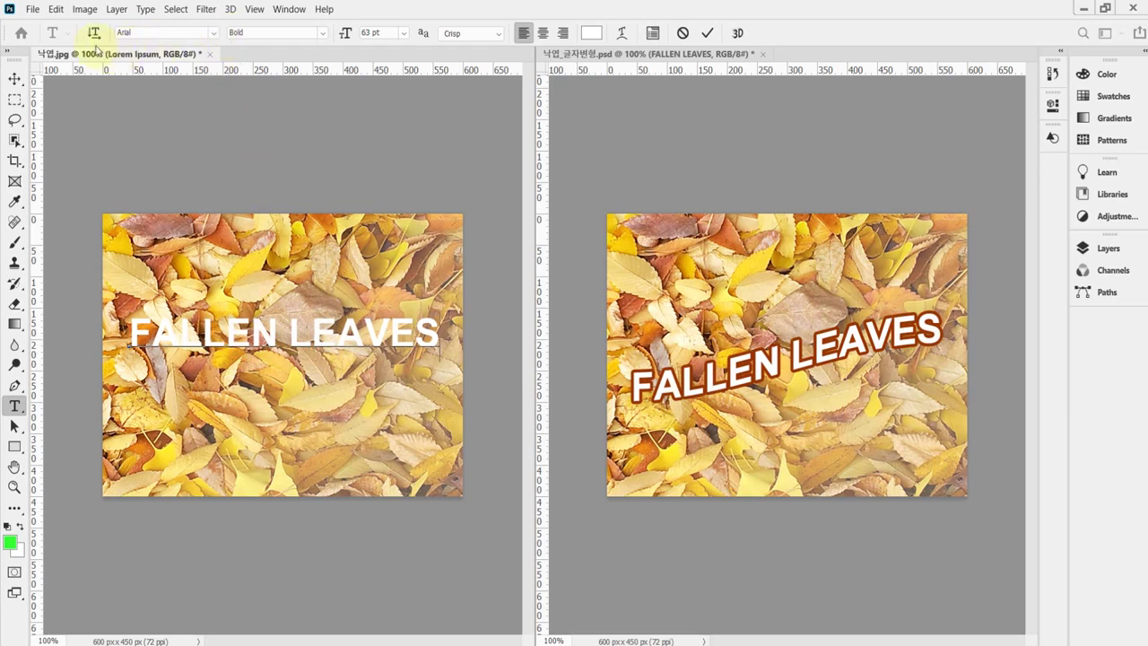
# Open the Warp Text settings for FALLEN LEAVES and apply the Arc style.
pyautogui.click(625, 41)
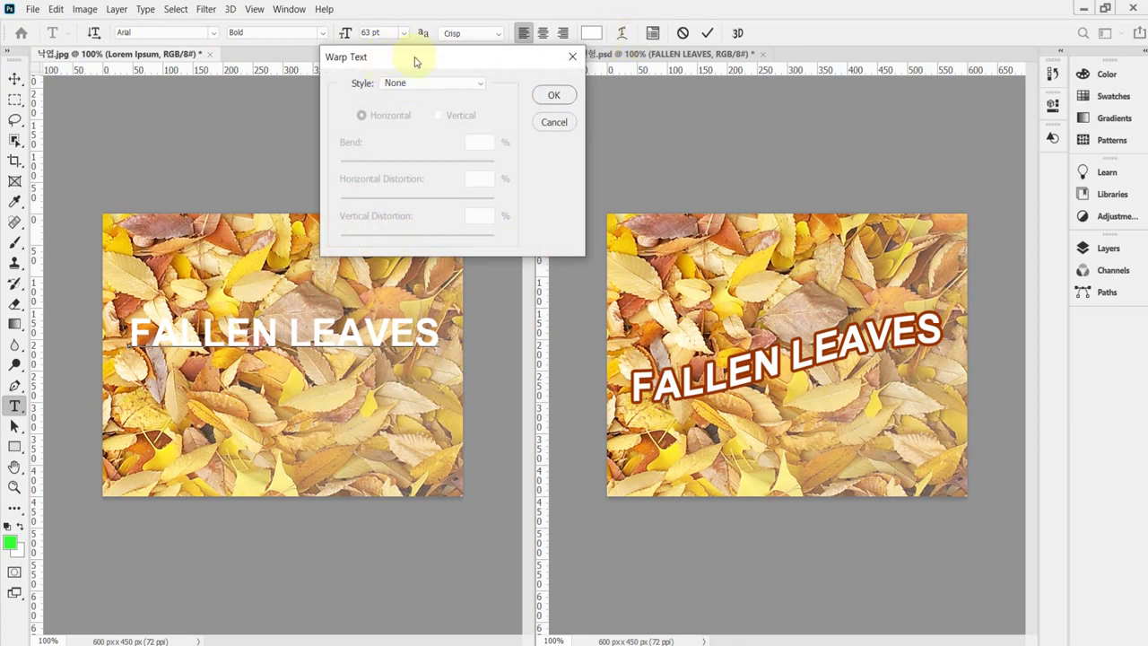
pyautogui.moveTo(415, 61)
pyautogui.mouseDown()
pyautogui.moveTo(369, 72)
pyautogui.moveTo(400, 70)
pyautogui.mouseUp()
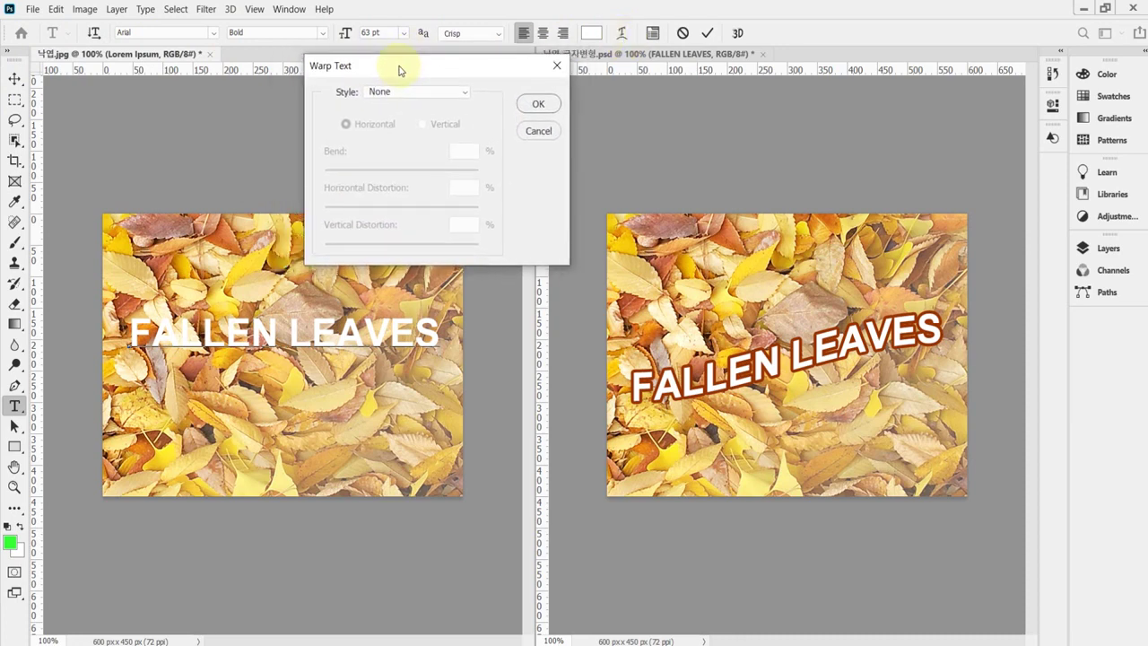
pyautogui.click(464, 94)
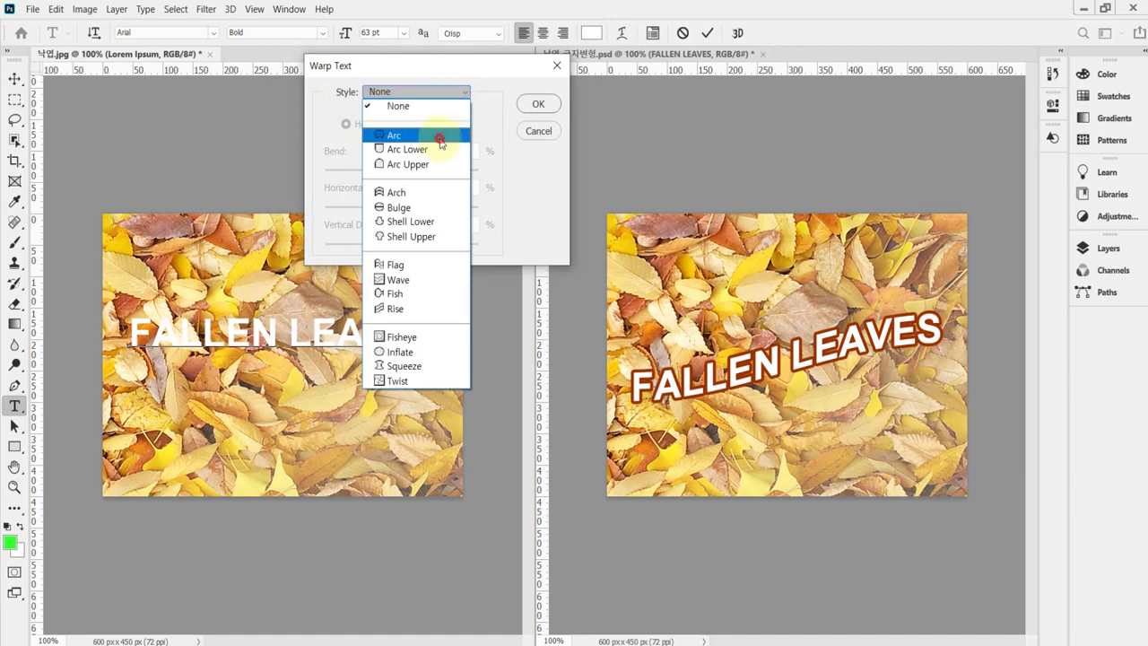
pyautogui.click(441, 135)
# Try the Arc Lower, Arc Upper and Twist warp styles on the text and return to Arc.
pyautogui.click(452, 93)
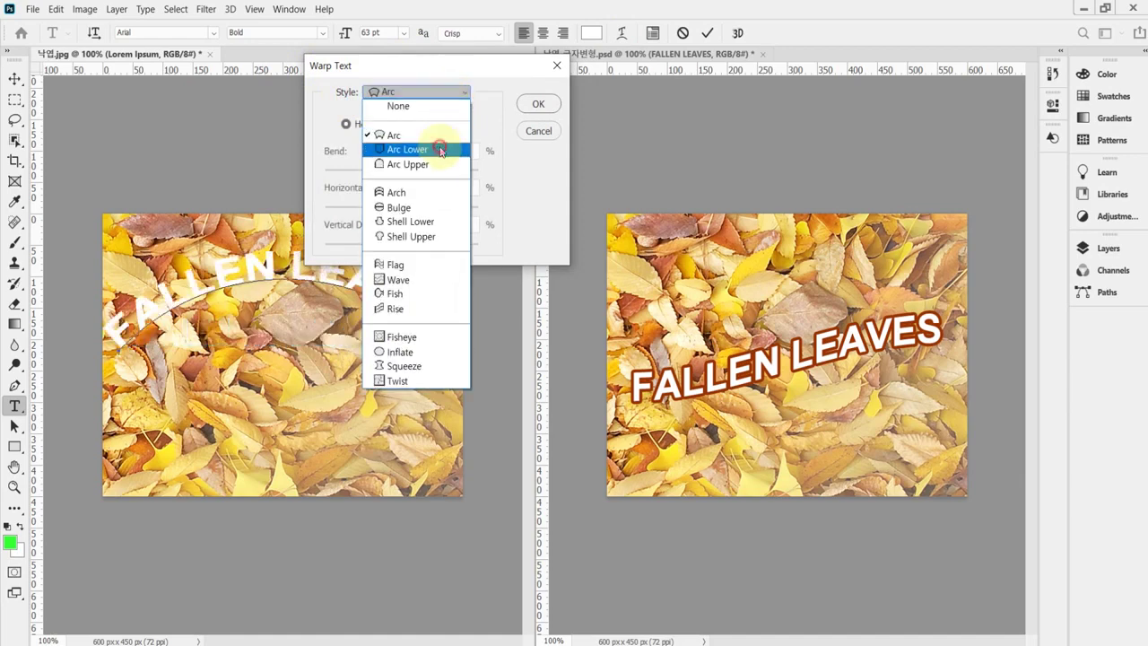
pyautogui.click(439, 149)
pyautogui.click(453, 93)
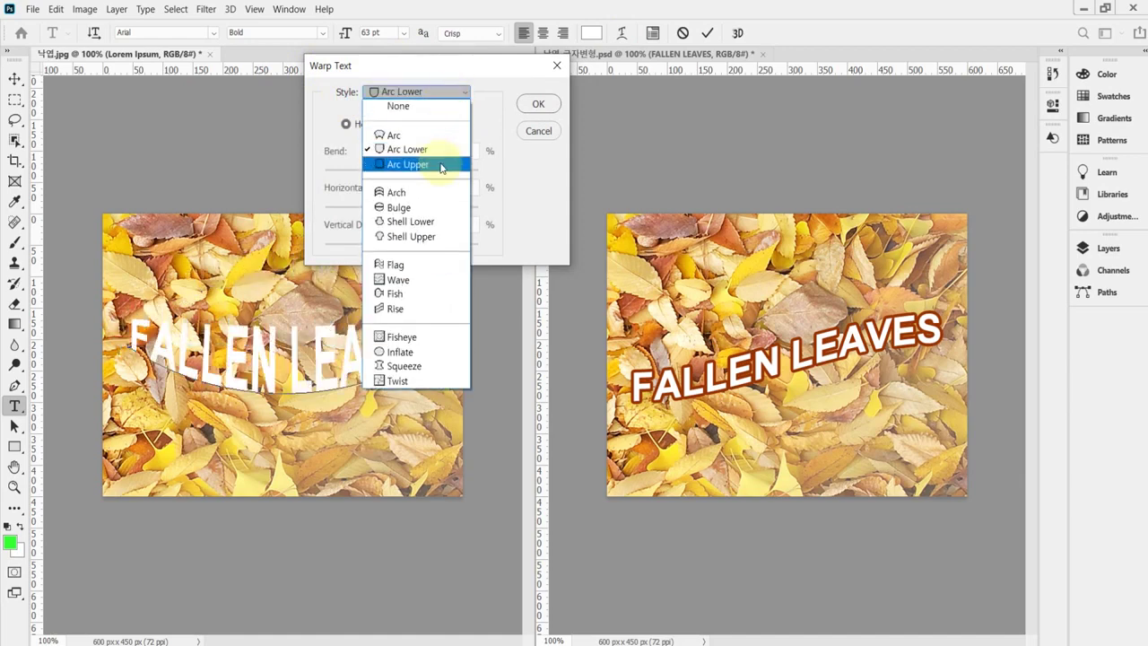
pyautogui.click(441, 165)
pyautogui.click(418, 93)
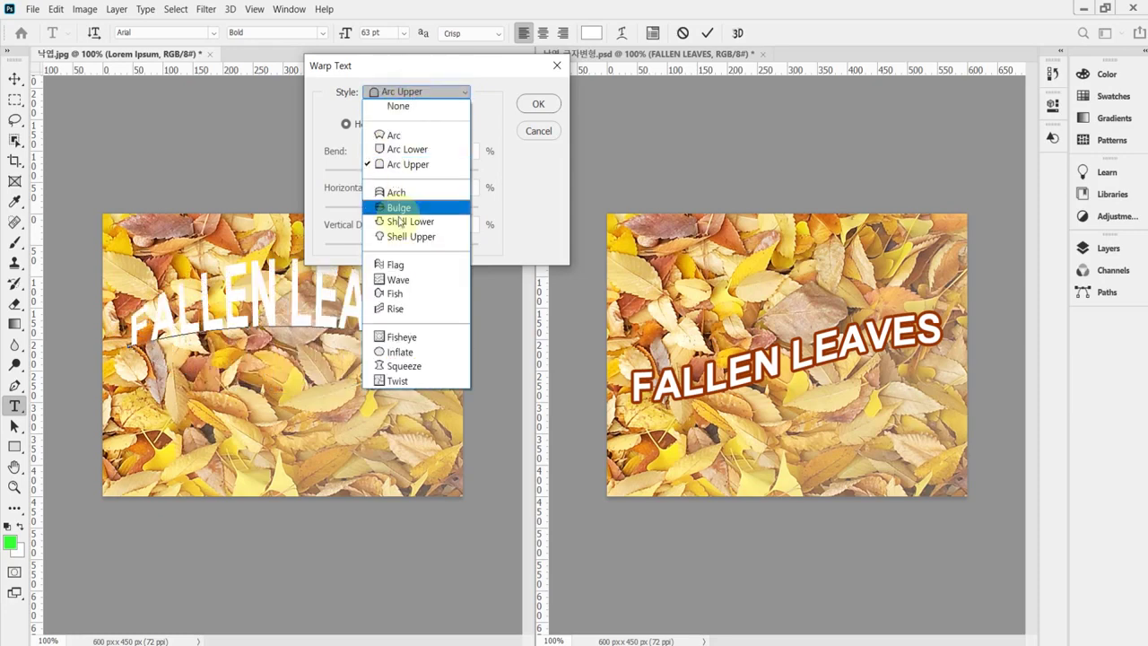
pyautogui.click(408, 384)
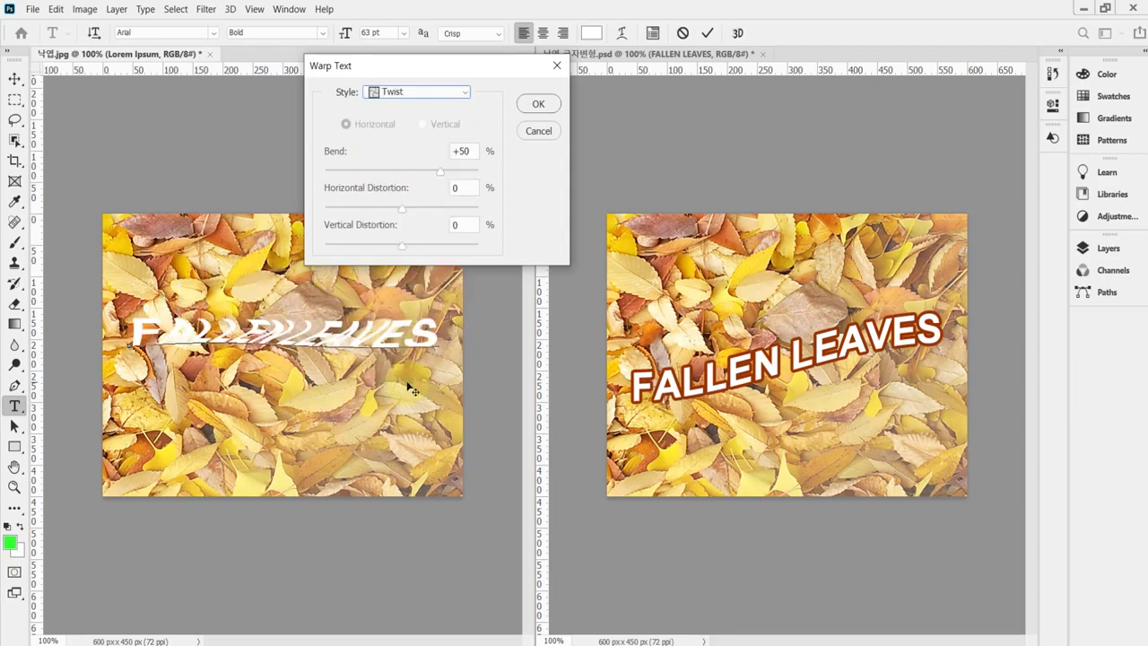
pyautogui.click(408, 94)
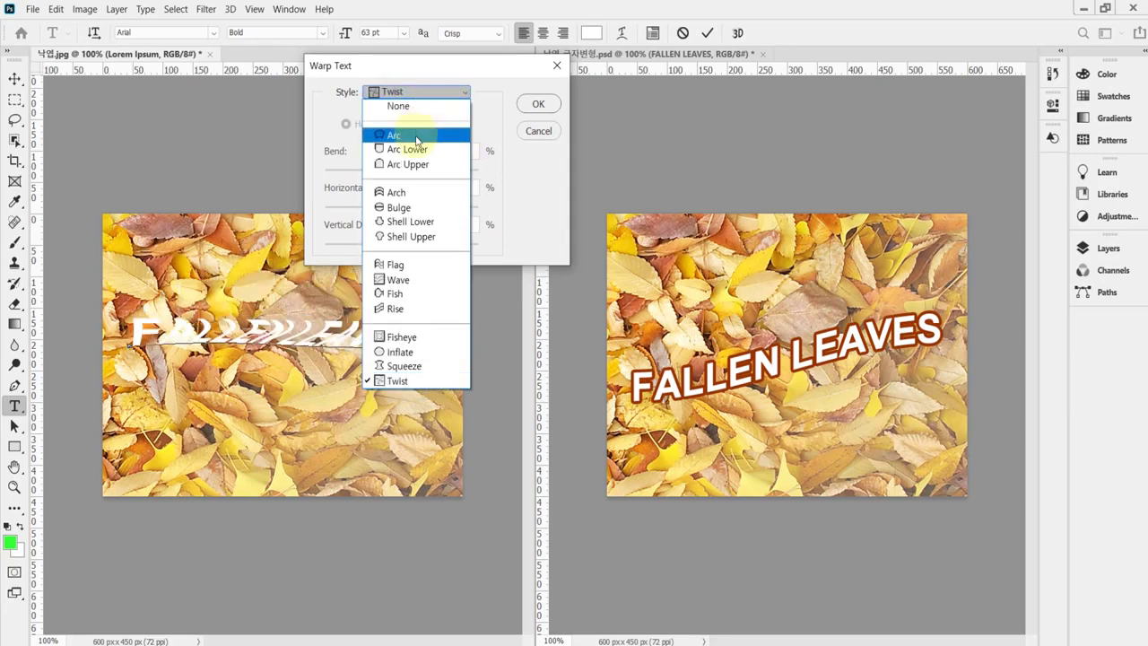
pyautogui.click(405, 134)
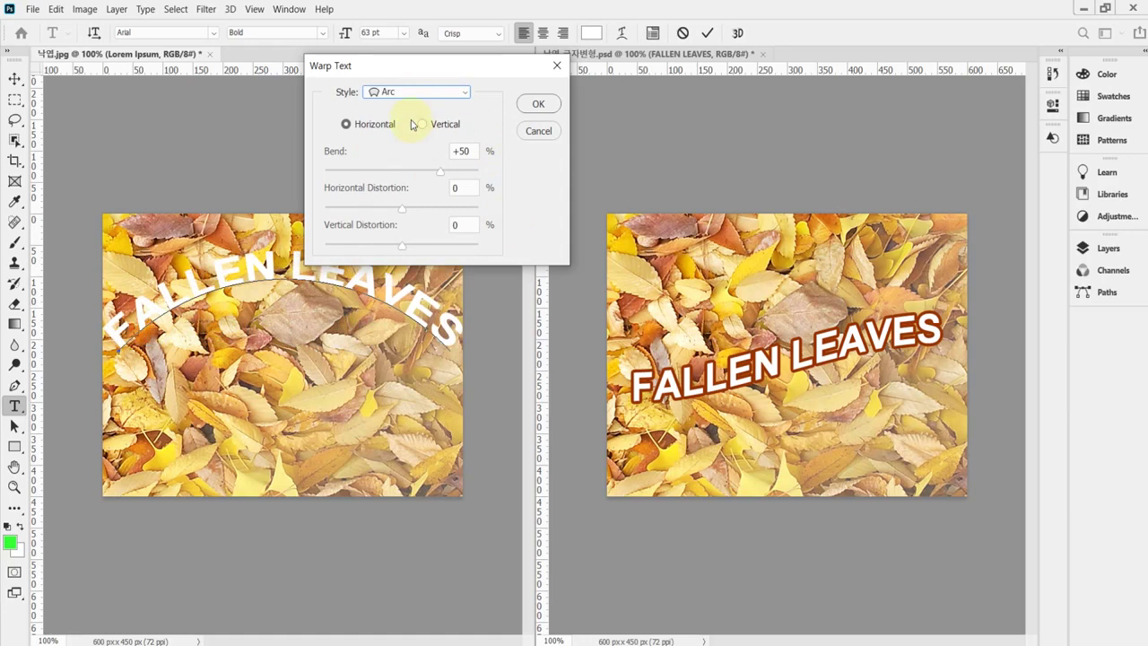
# Move the Warp Text dialog clear of the text and set the warp style to Rise.
pyautogui.moveTo(435, 71); pyautogui.dragTo(429, 56)
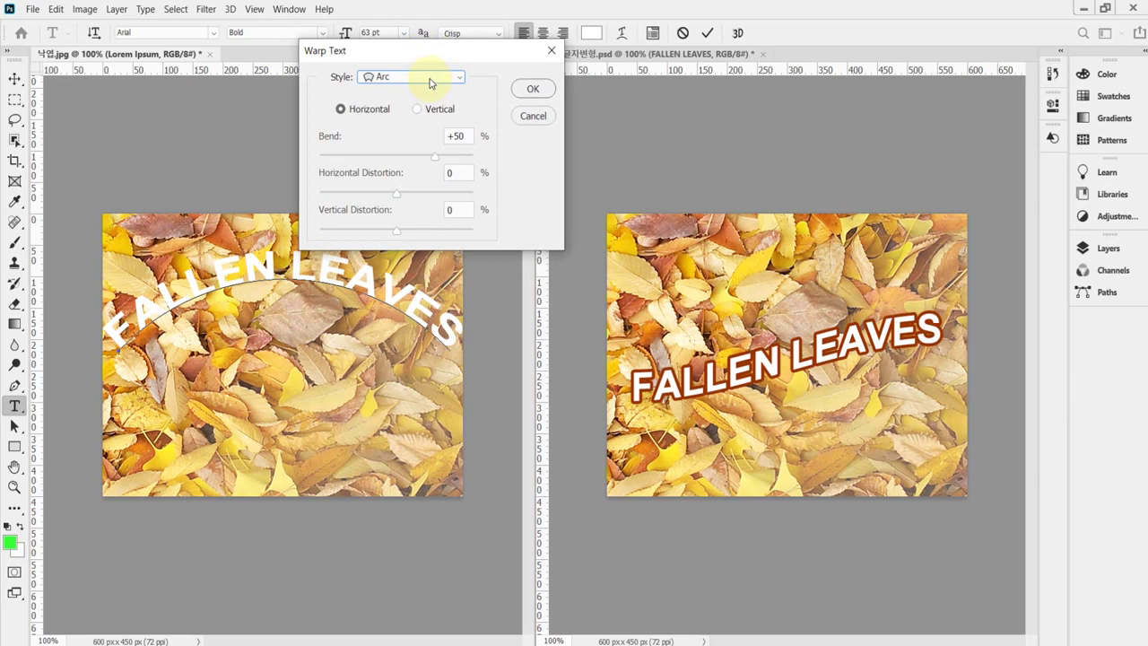
pyautogui.click(431, 83)
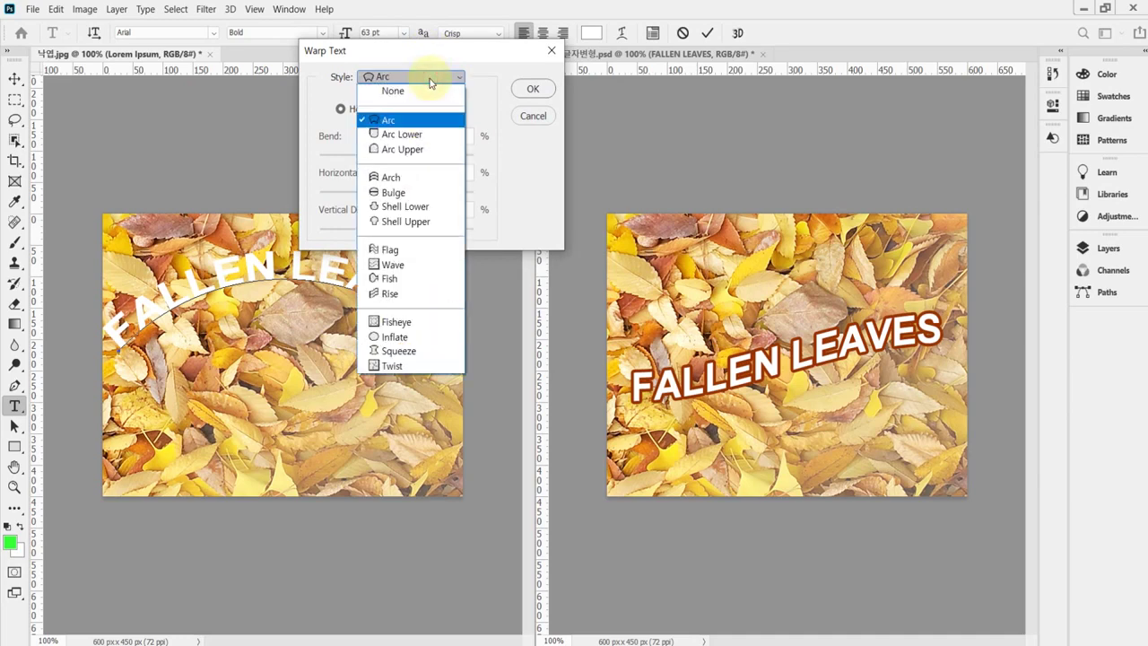
pyautogui.click(427, 301)
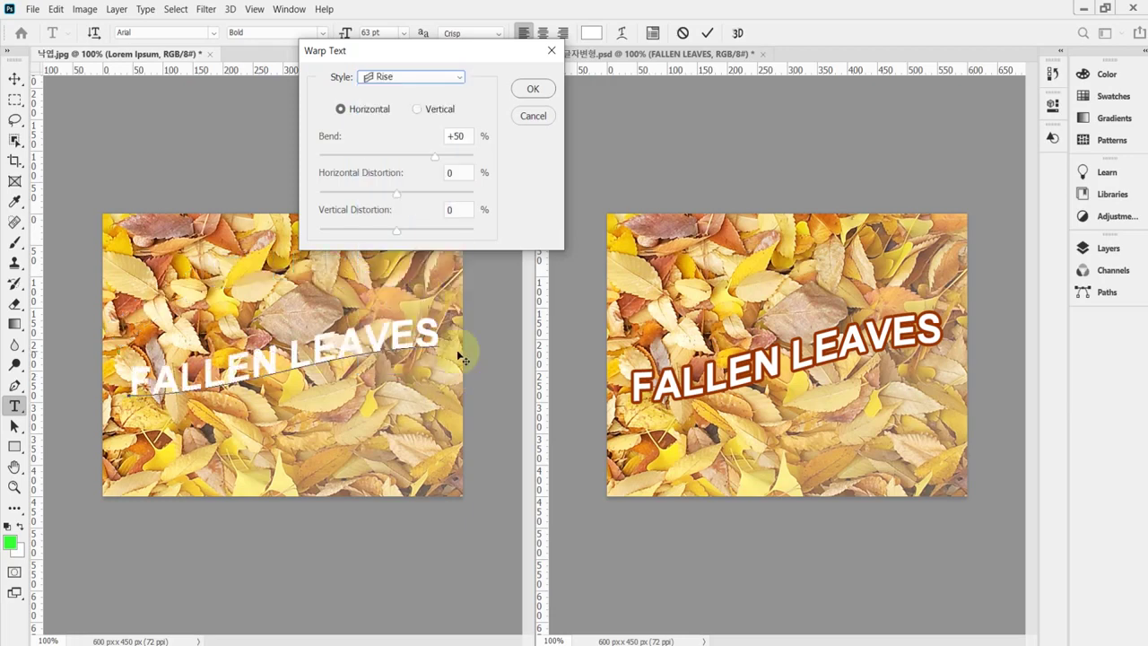
# Try the Flag warp style on FALLEN LEAVES and switch back to Rise.
pyautogui.click(430, 77)
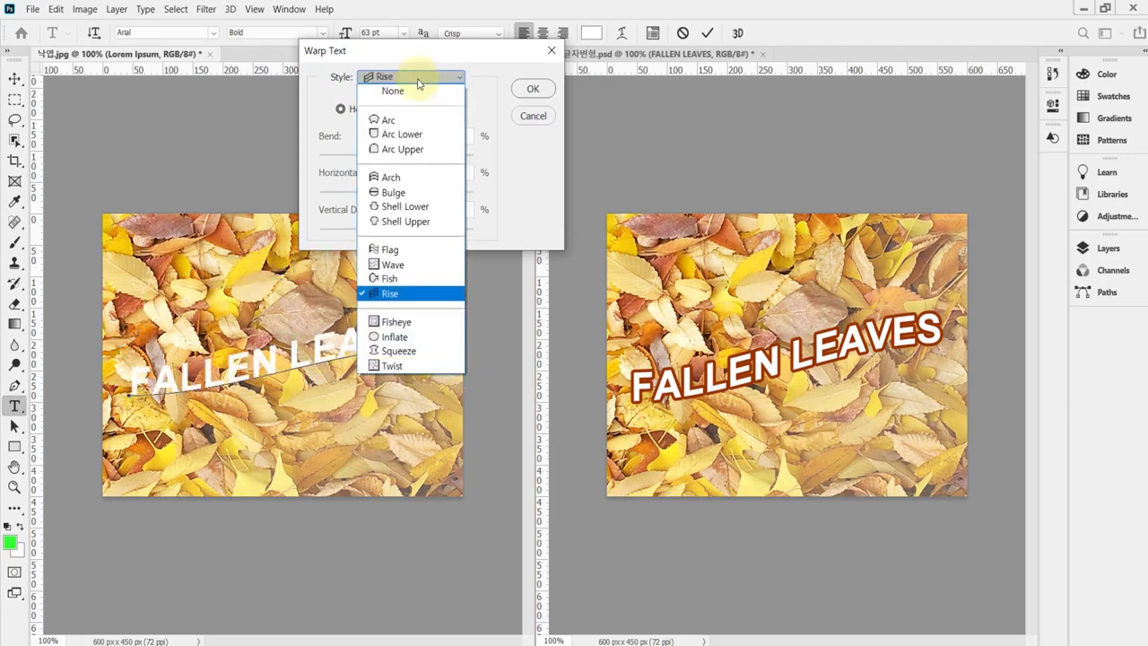
pyautogui.click(440, 257)
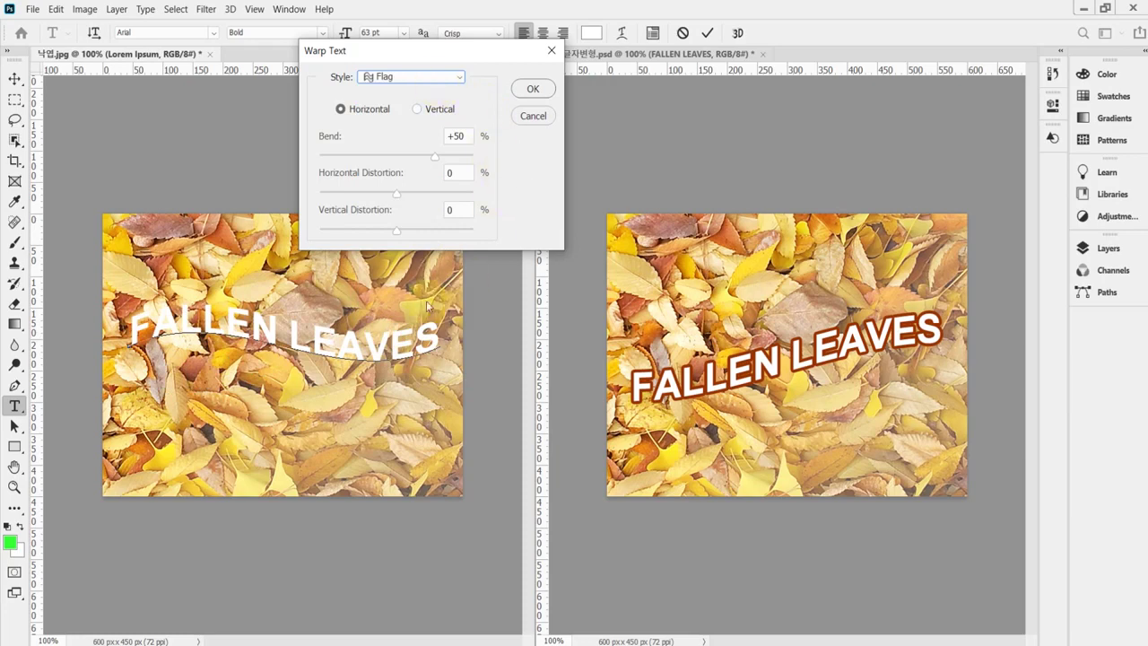
pyautogui.click(416, 78)
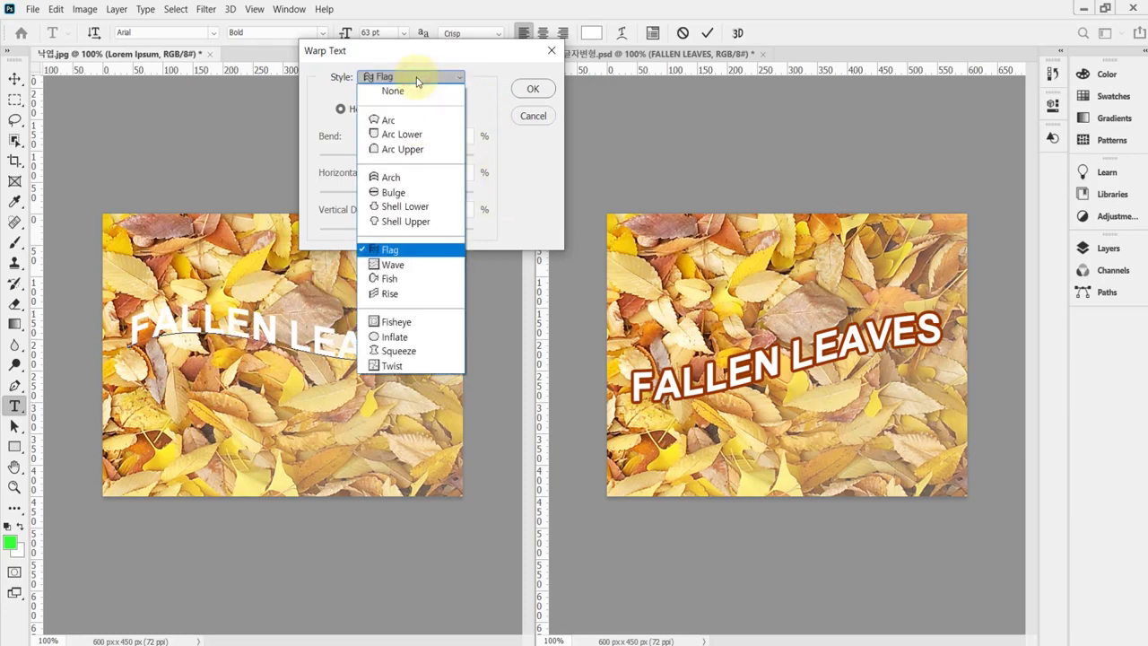
pyautogui.click(417, 294)
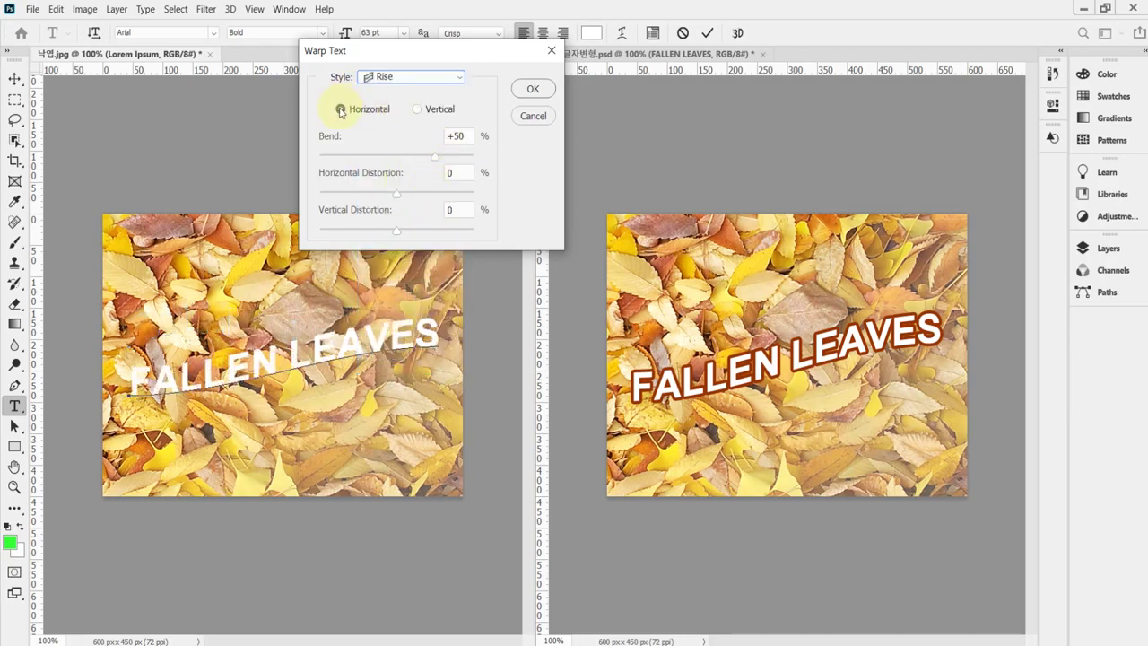
# Compare vertical and horizontal warping of the text with the Rise and Arc styles, finishing on horizontal Rise.
pyautogui.click(416, 109)
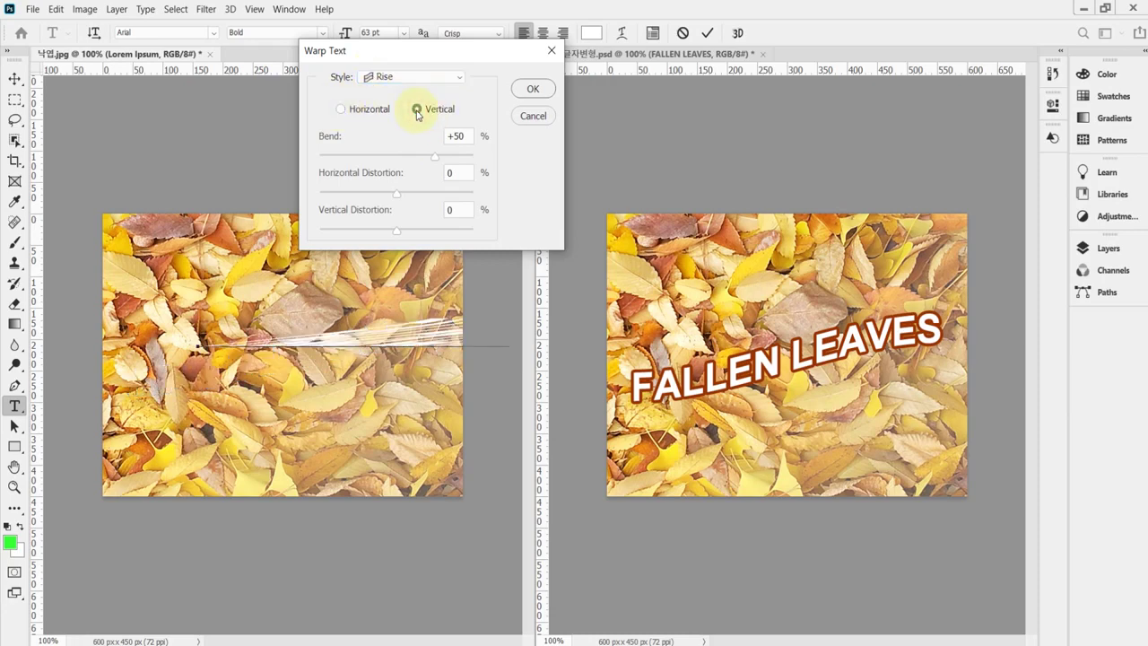
pyautogui.click(368, 112)
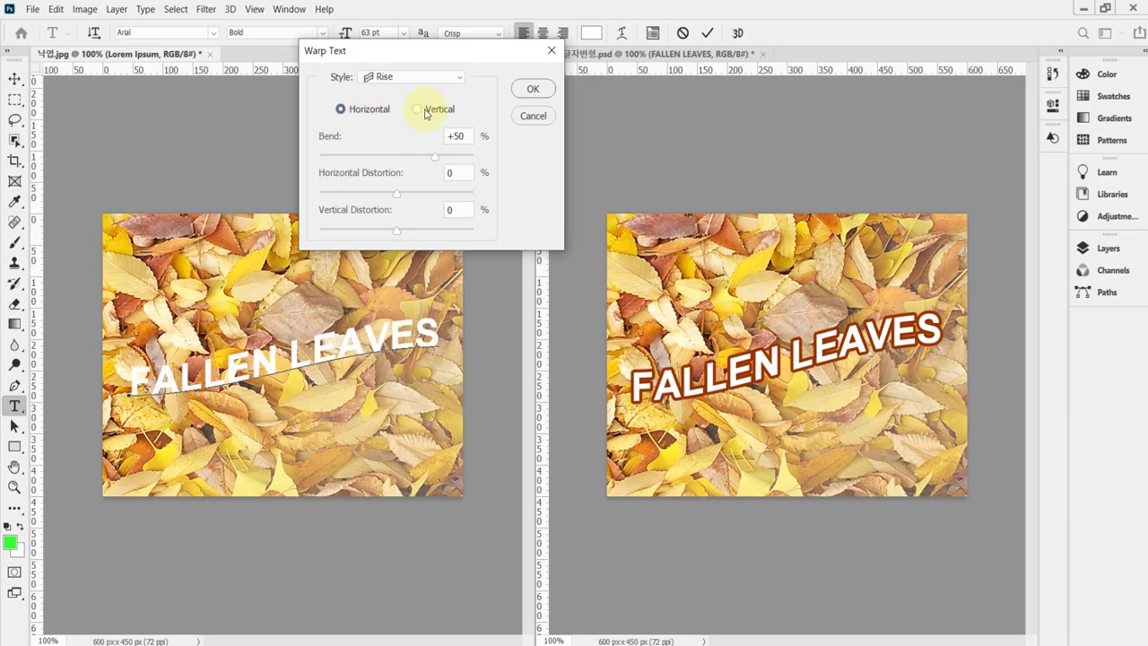
pyautogui.click(415, 79)
pyautogui.click(393, 120)
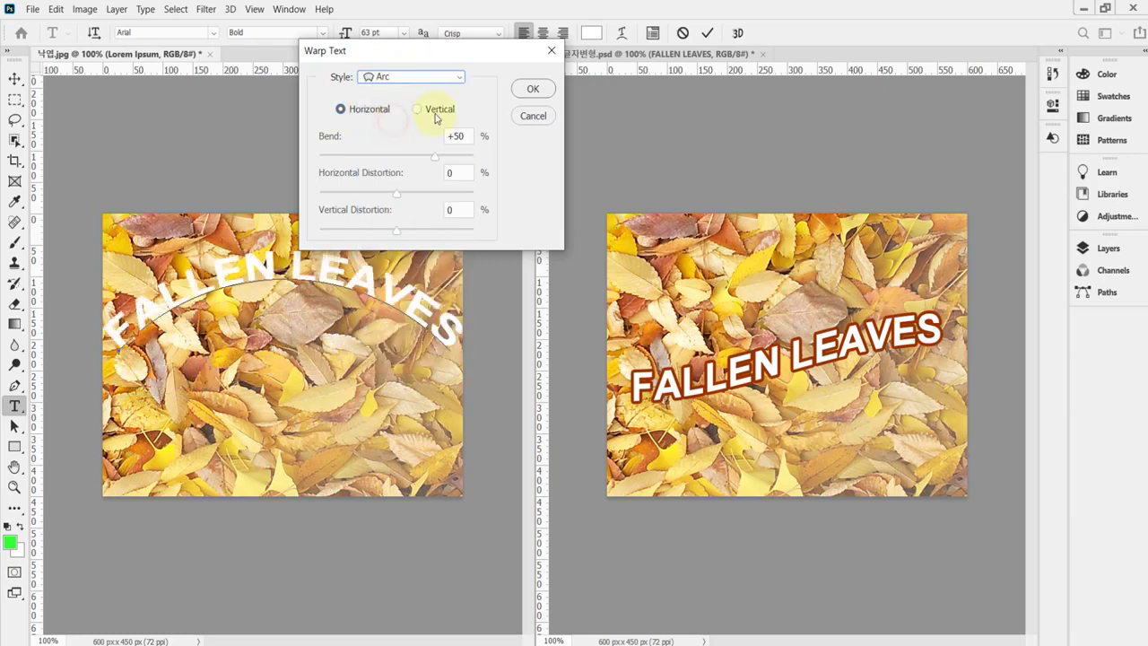
pyautogui.click(425, 110)
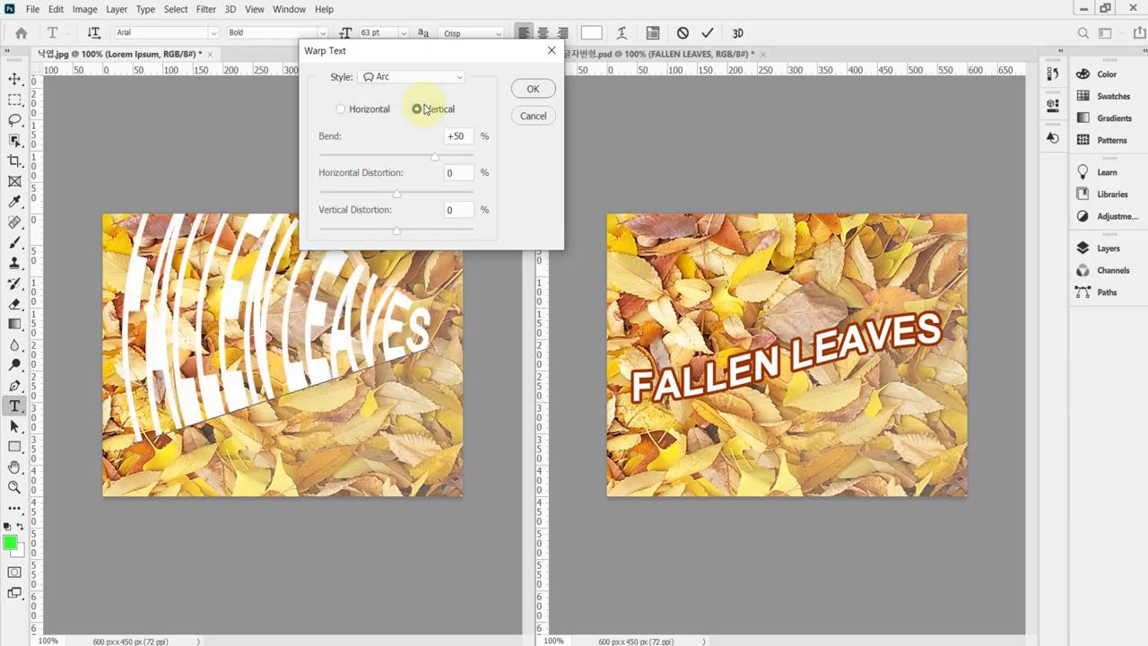
pyautogui.click(357, 110)
pyautogui.click(418, 111)
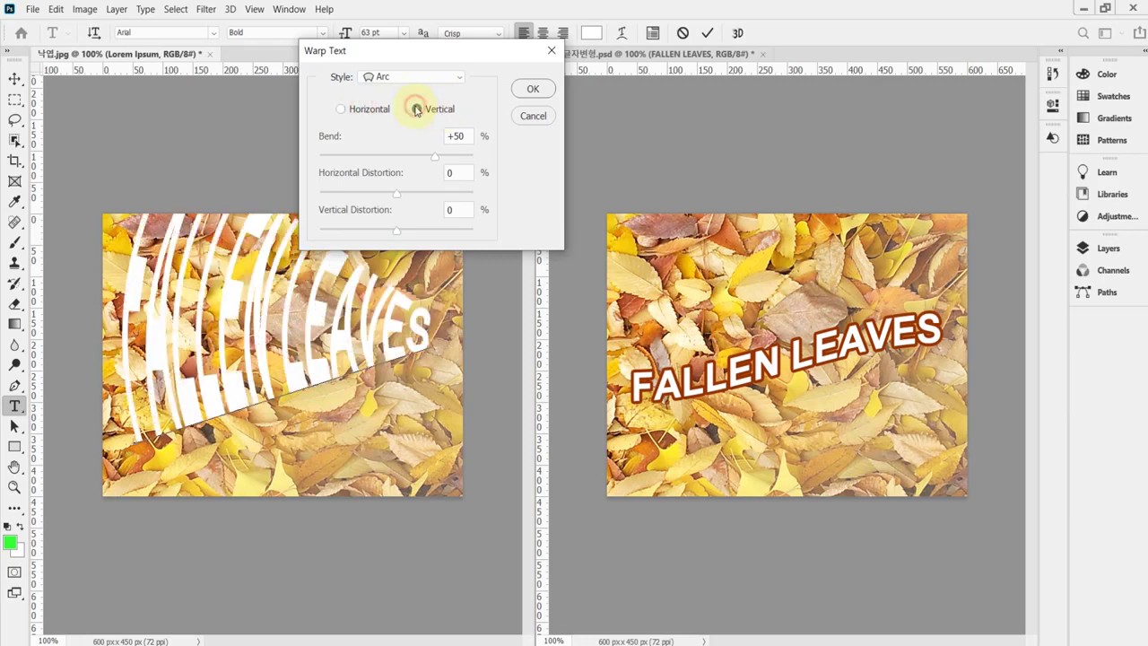
pyautogui.click(351, 111)
pyautogui.click(417, 110)
pyautogui.click(364, 111)
pyautogui.click(398, 79)
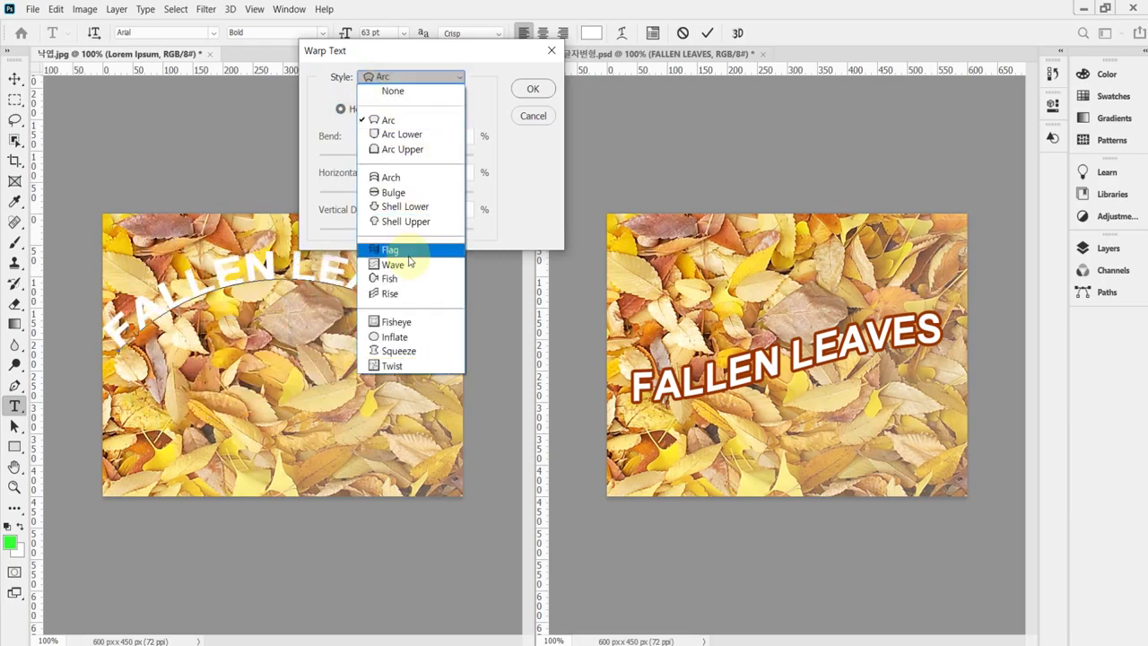
pyautogui.click(410, 294)
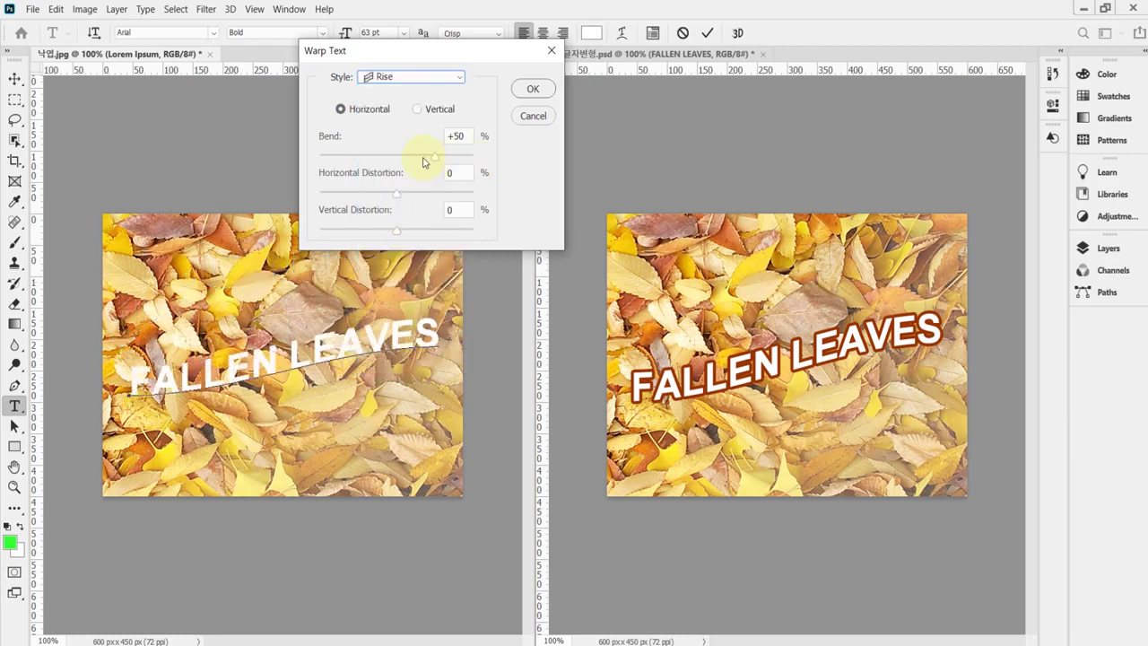
# Try Bend amounts of +61, -54 and +84% on the text with the Rise warp style.
pyautogui.click(443, 158)
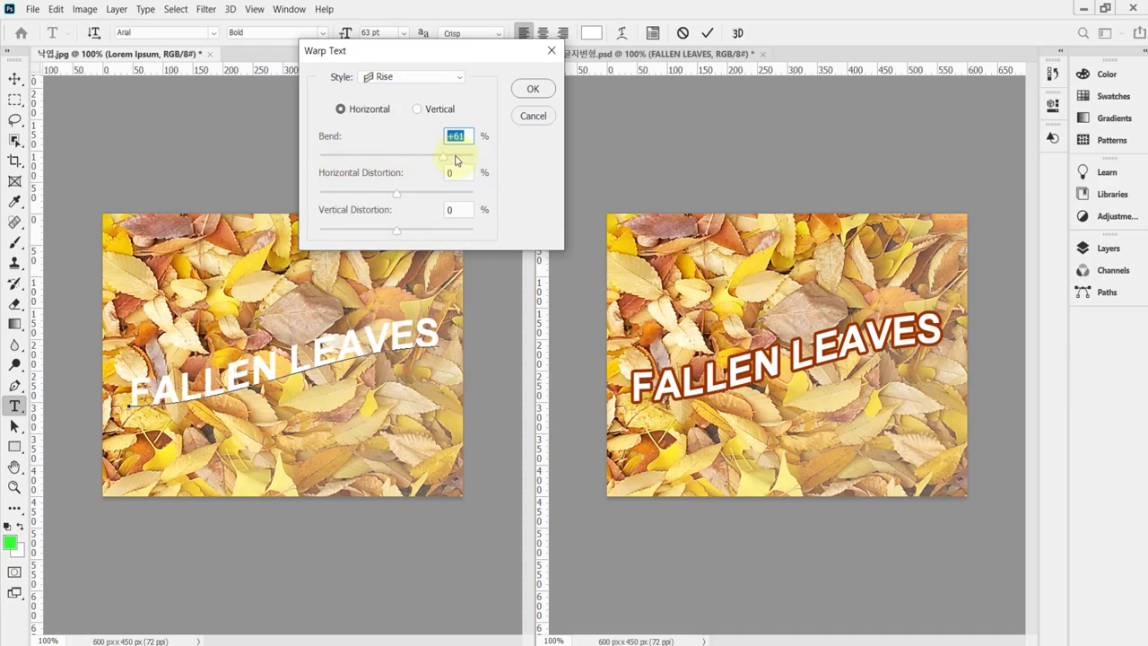
pyautogui.moveTo(443, 162); pyautogui.dragTo(375, 161)
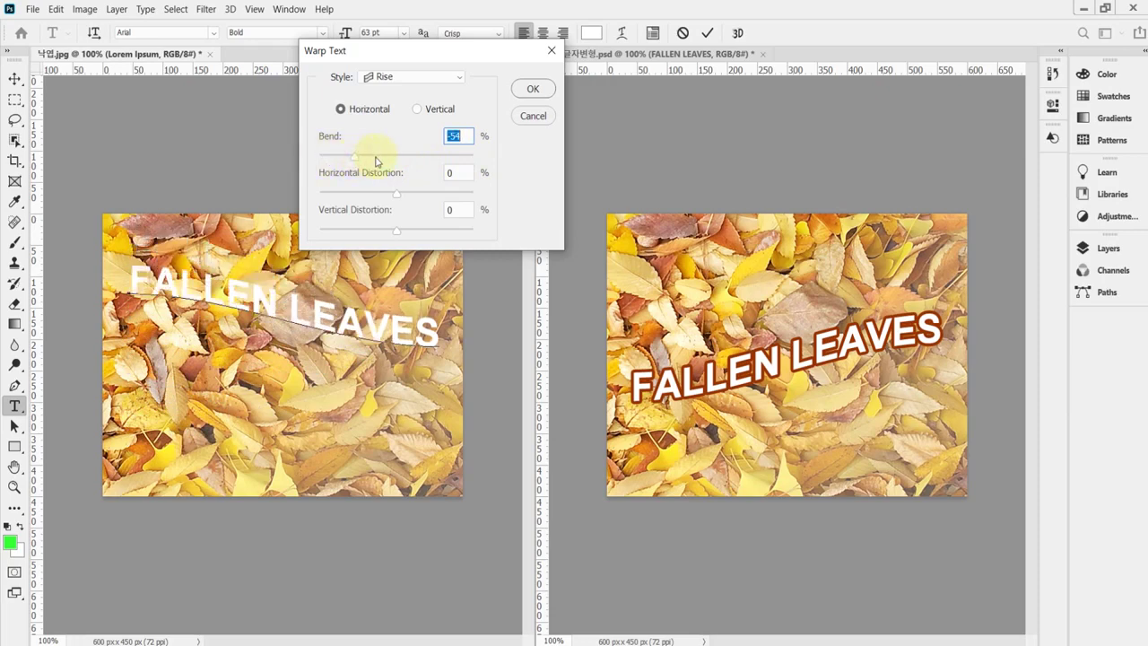
pyautogui.moveTo(376, 160); pyautogui.dragTo(461, 162)
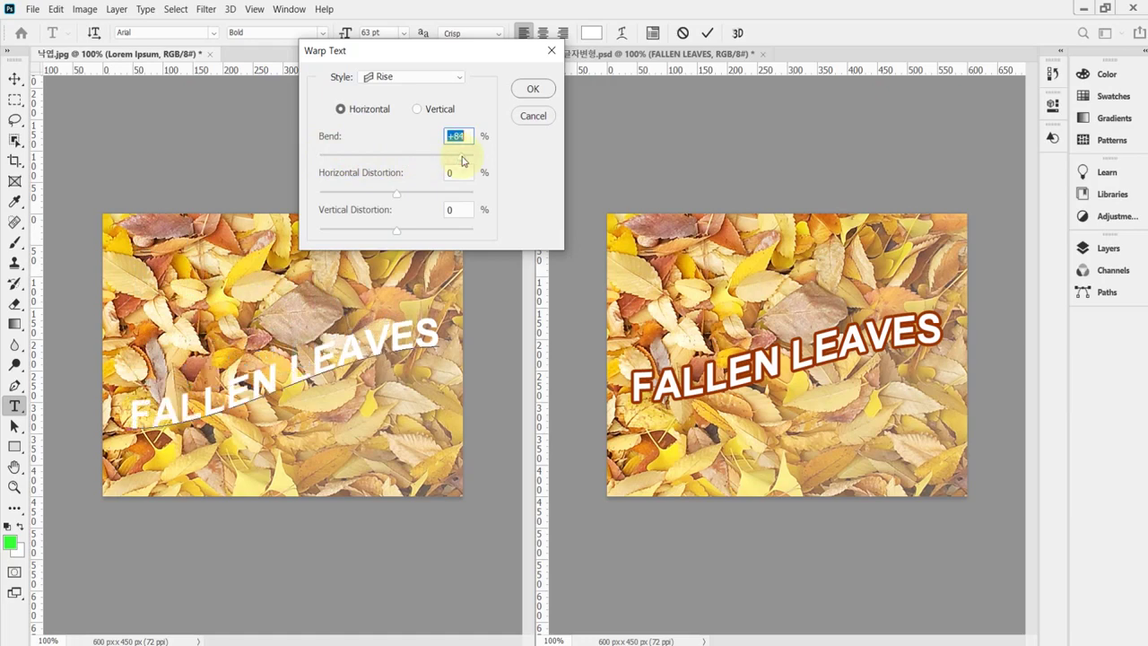
# Try the Arc warp style with a Bend of -22% on the text, followed by the Bulge style.
pyautogui.click(386, 80)
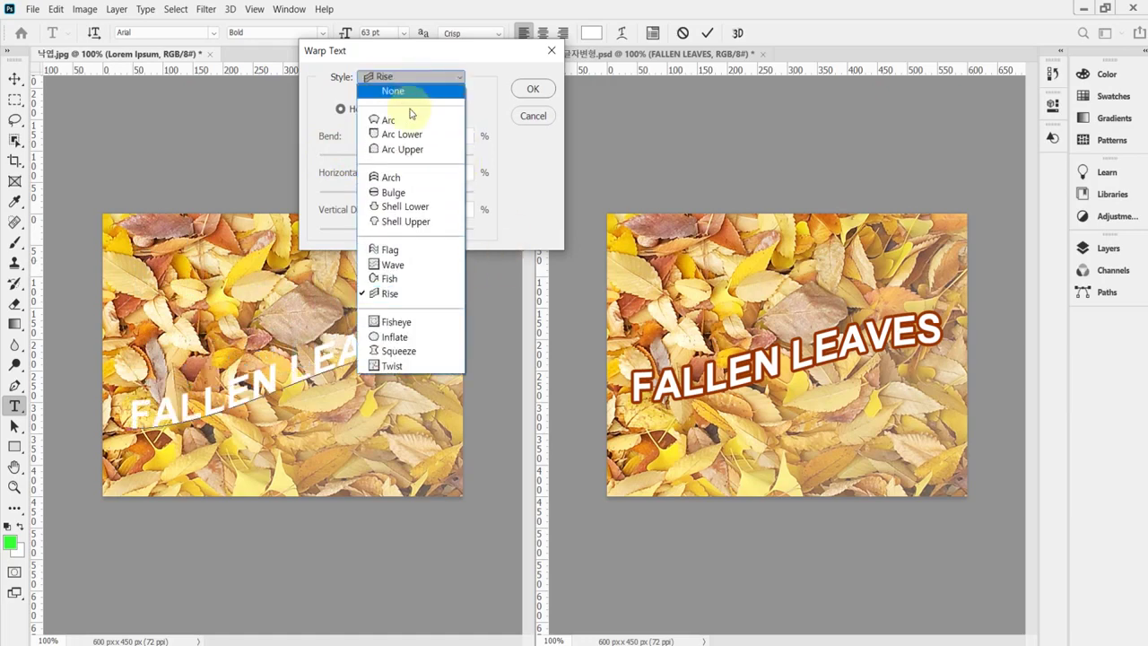
pyautogui.click(410, 115)
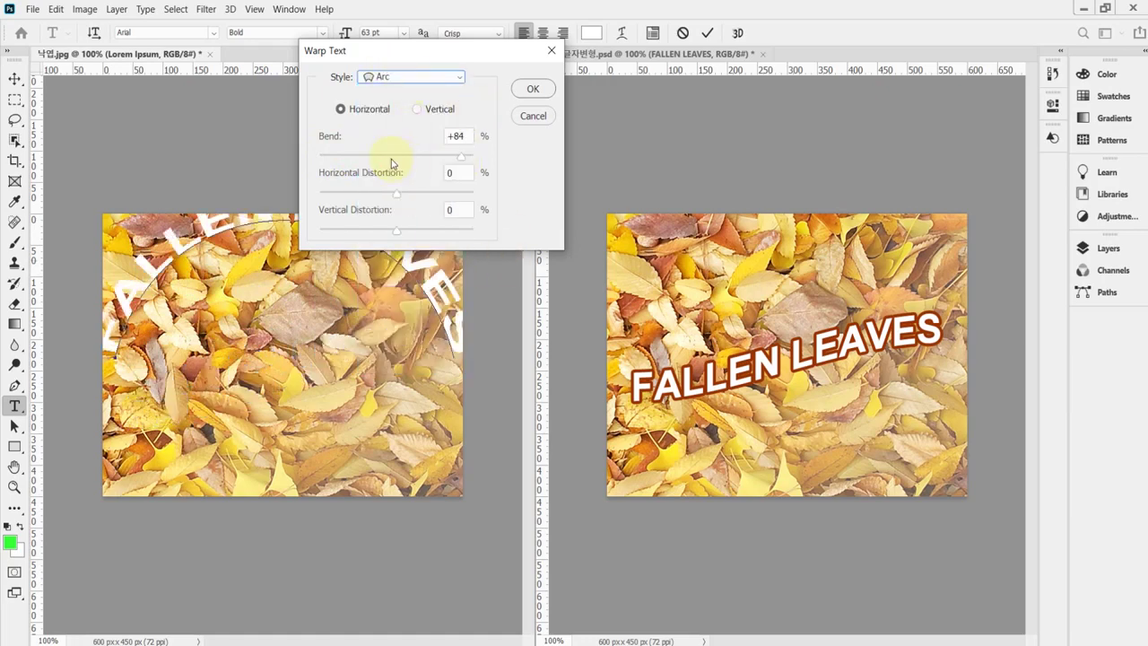
pyautogui.click(390, 160)
pyautogui.moveTo(390, 161)
pyautogui.mouseDown()
pyautogui.moveTo(336, 162)
pyautogui.moveTo(409, 161)
pyautogui.moveTo(379, 159)
pyautogui.mouseUp()
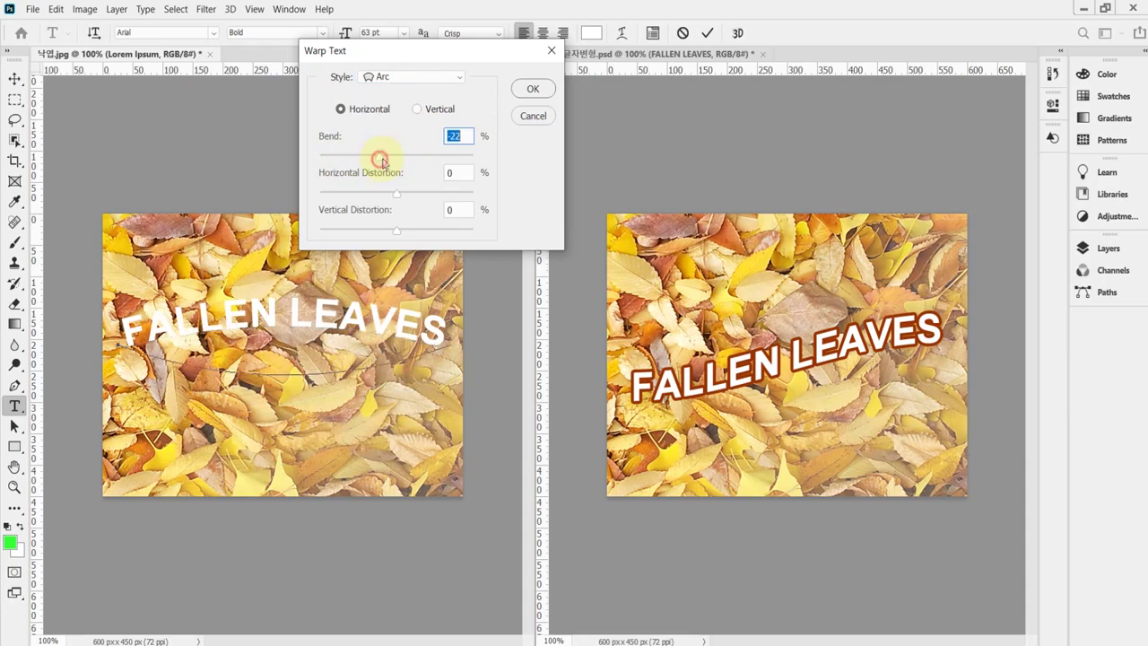
pyautogui.click(404, 78)
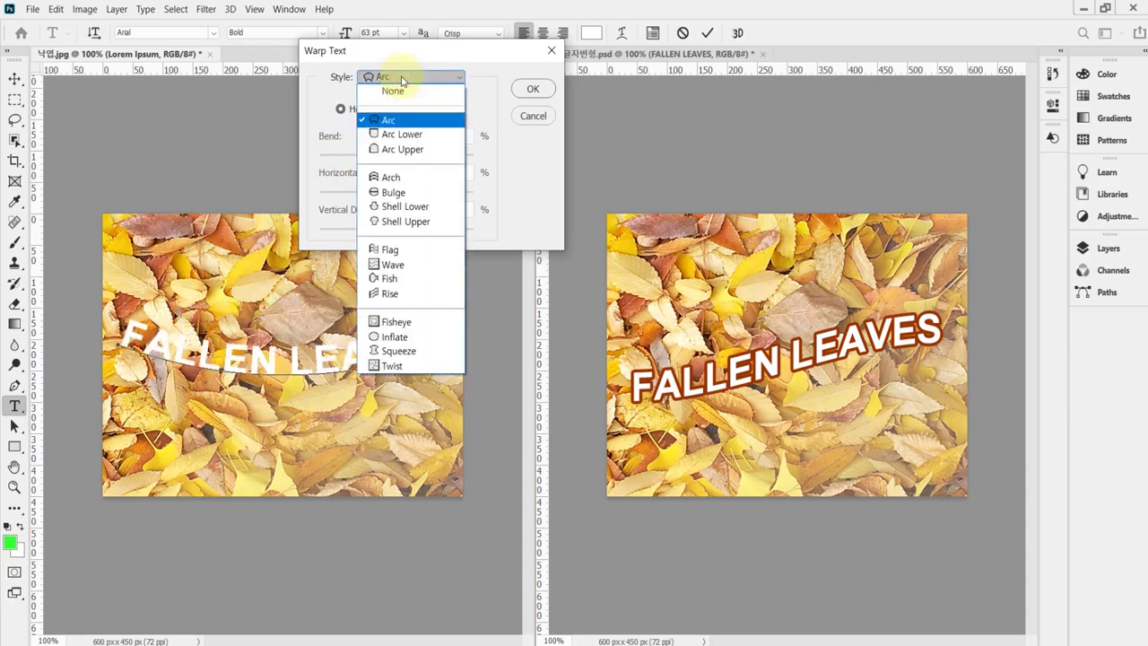
pyautogui.click(394, 193)
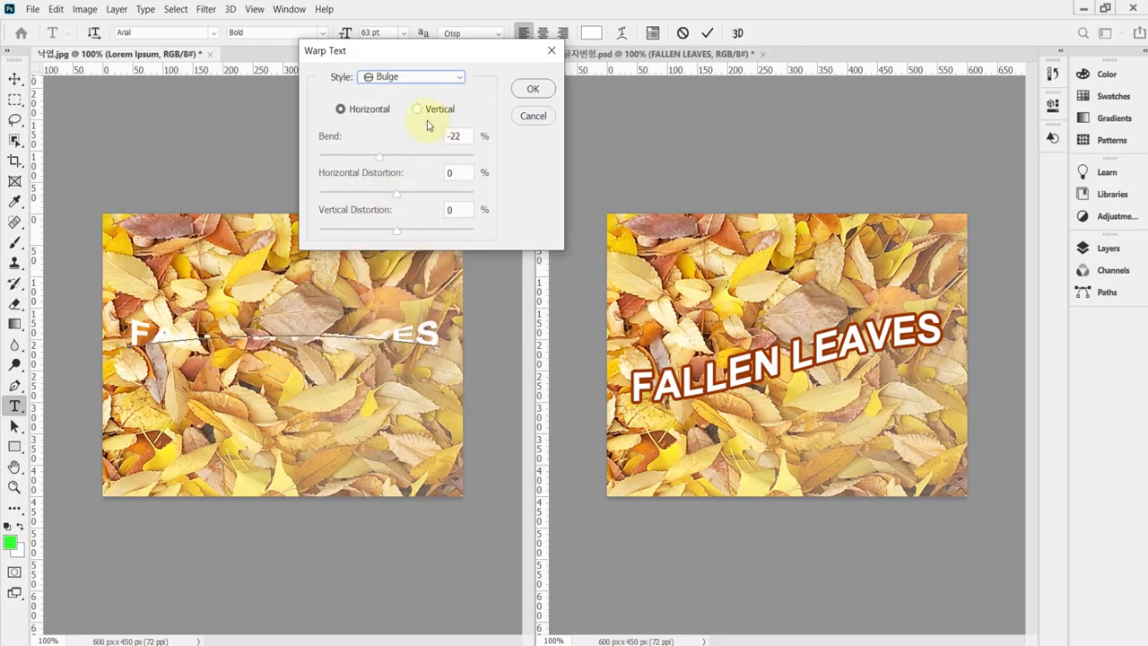
# Set the warp style back to Rise with a Bend of 60%.
pyautogui.click(422, 77)
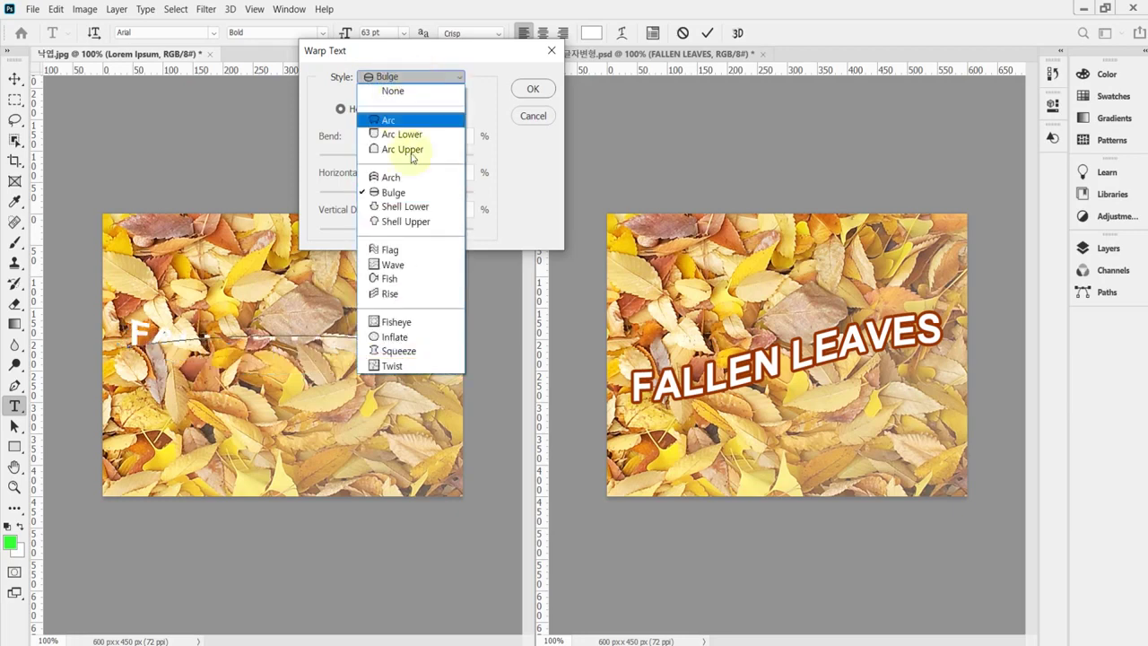
pyautogui.click(415, 296)
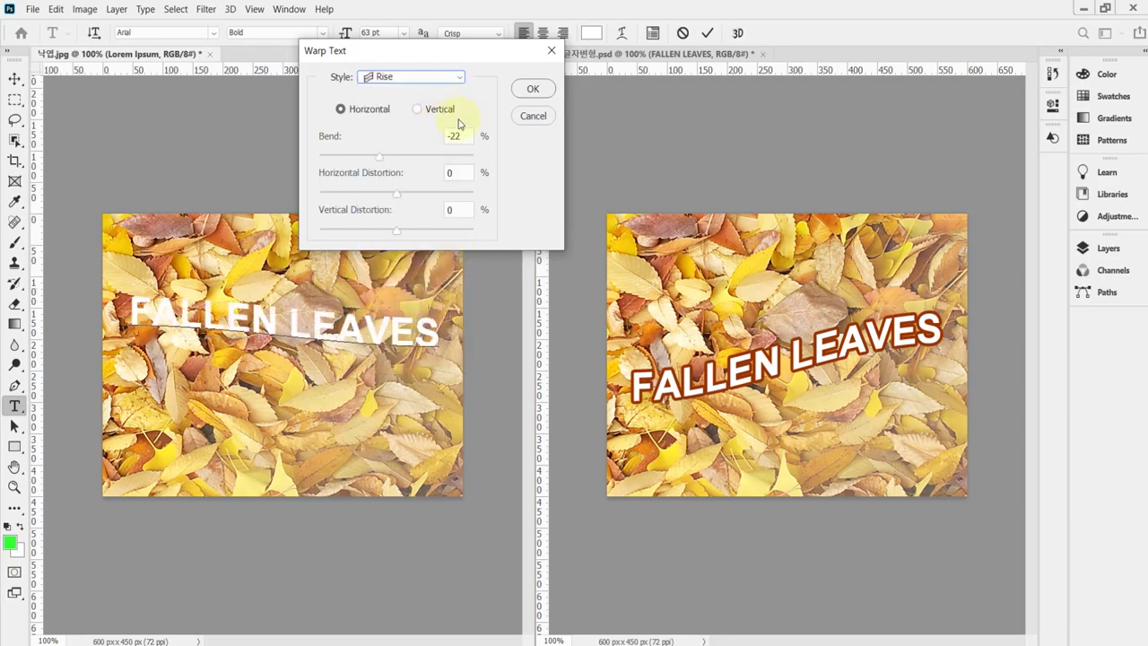
pyautogui.press('Tab')
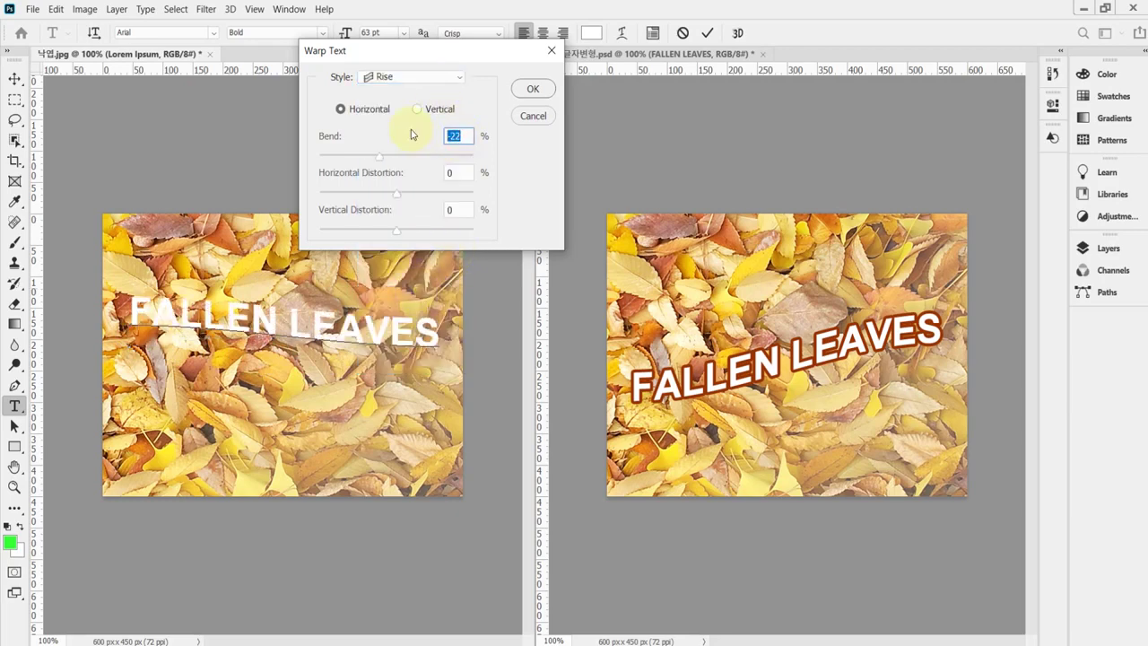
pyautogui.write('60')
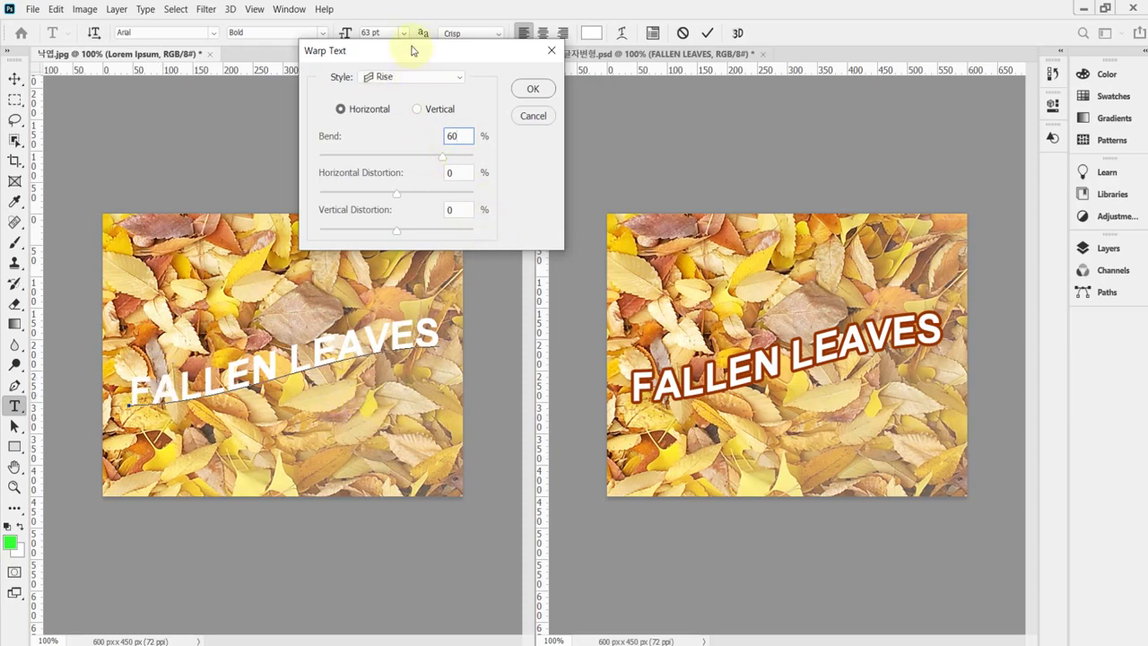
# Shift the warped text slightly up and to the left on the leaf photo, and apply the warp.
pyautogui.moveTo(418, 61); pyautogui.dragTo(426, 57)
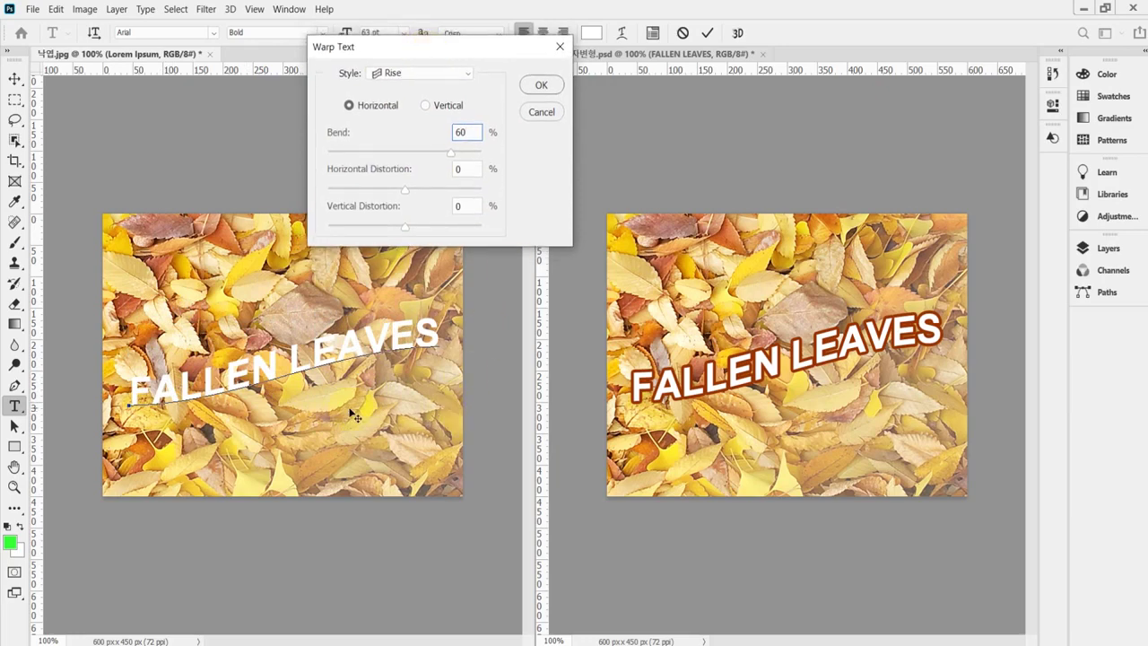
pyautogui.moveTo(311, 417)
pyautogui.mouseDown()
pyautogui.moveTo(310, 397)
pyautogui.moveTo(315, 415)
pyautogui.moveTo(306, 413)
pyautogui.mouseUp()
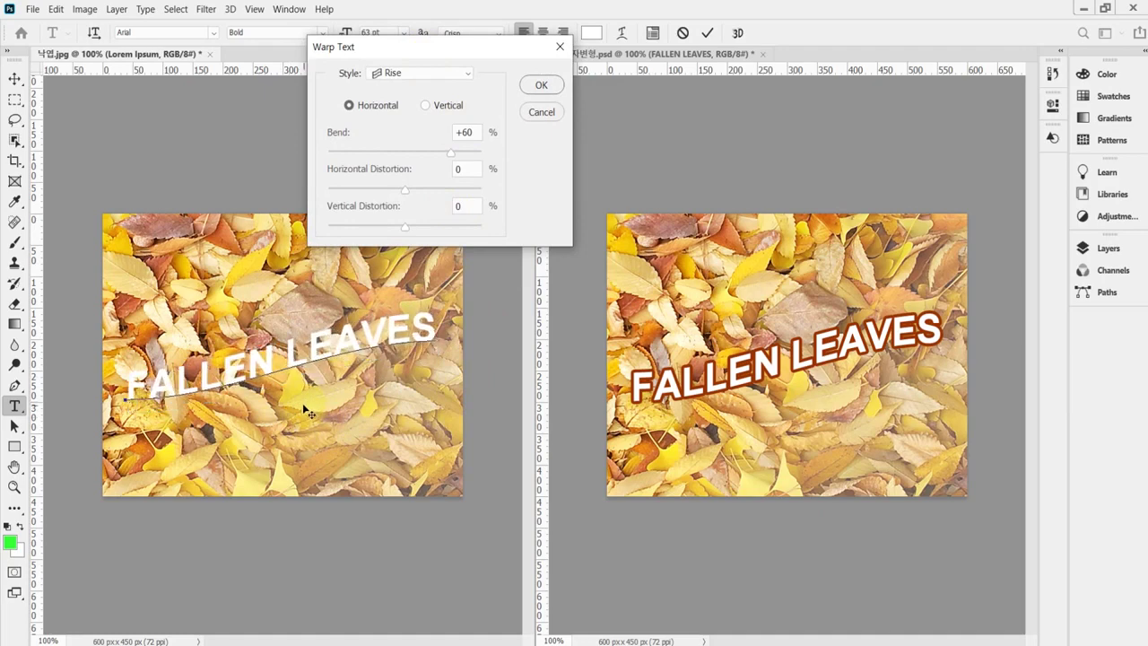
pyautogui.moveTo(305, 410); pyautogui.dragTo(307, 410)
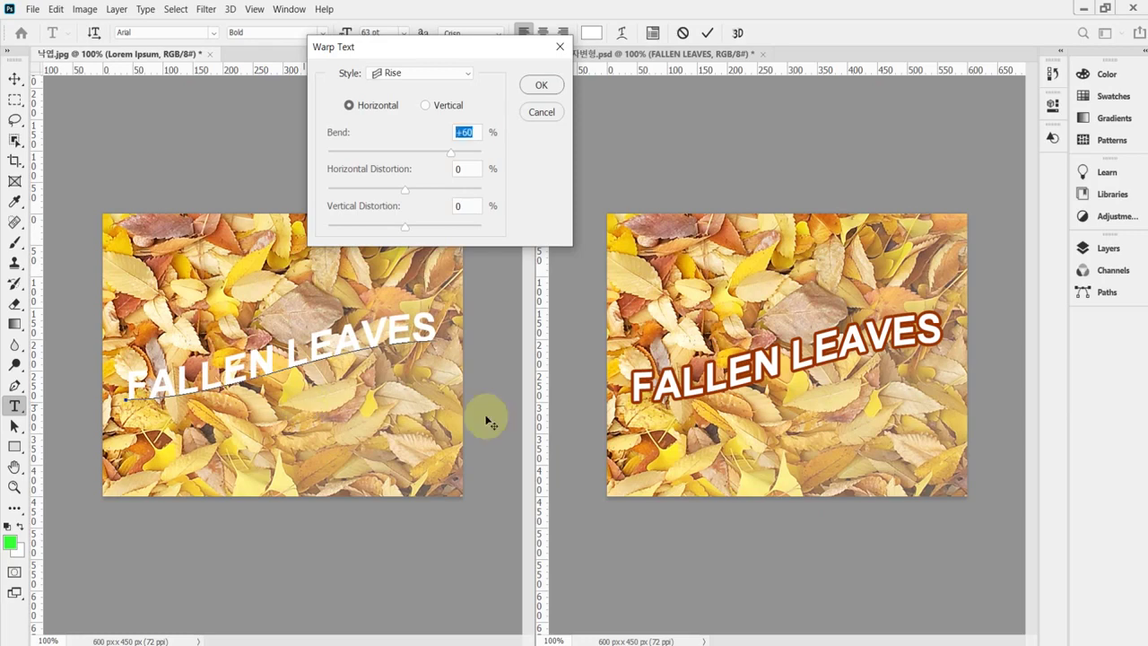
pyautogui.click(538, 86)
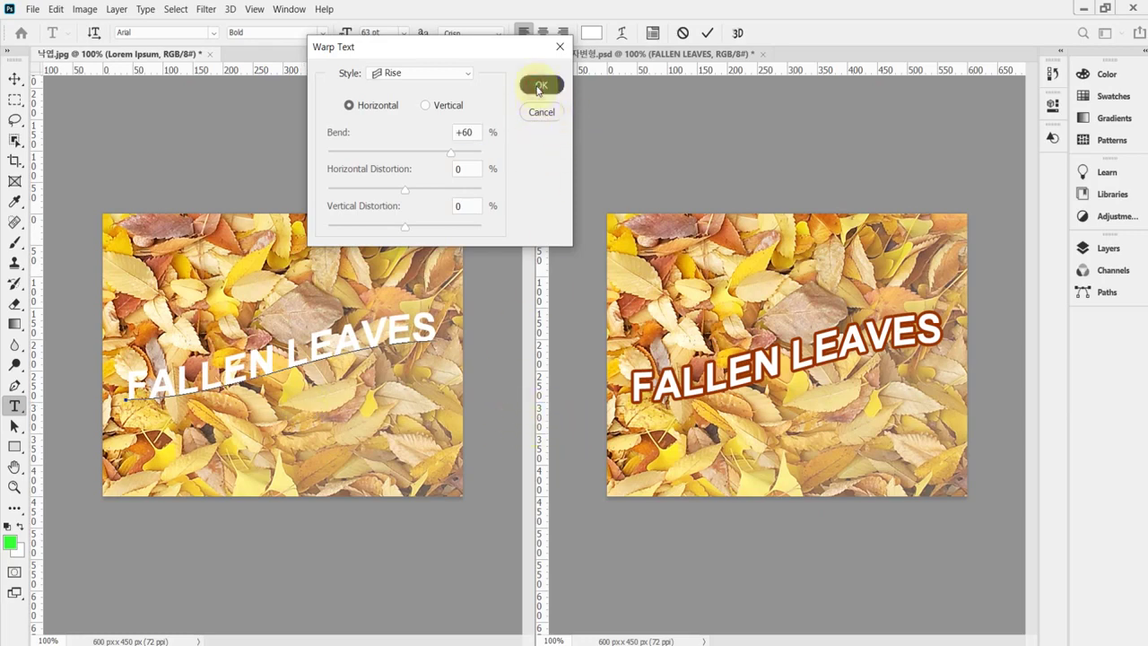
# Commit the FALLEN LEAVES text and delete the unused Lorem Ipsum layer.
pyautogui.click(1109, 251)
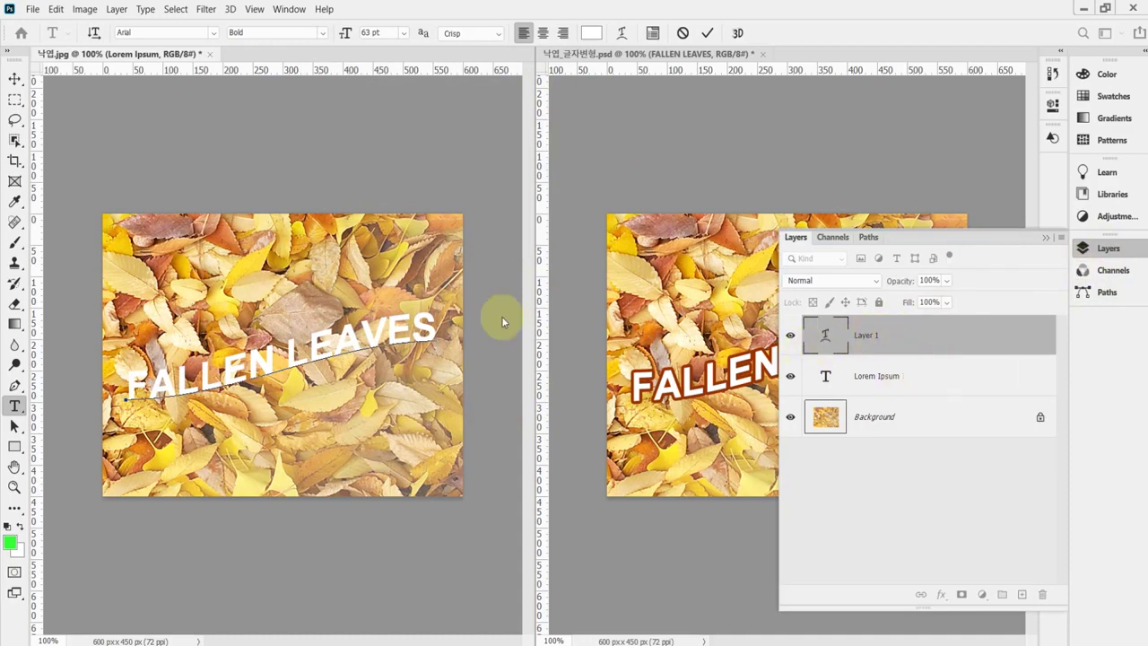
pyautogui.click(386, 104)
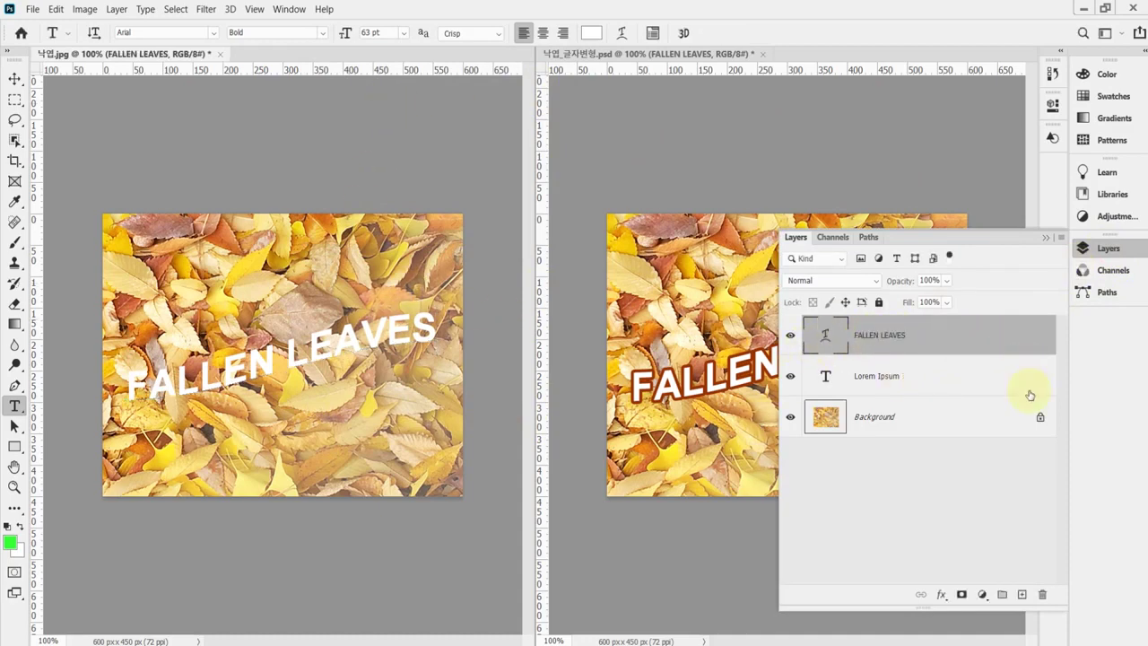
pyautogui.moveTo(1032, 371); pyautogui.dragTo(1042, 593)
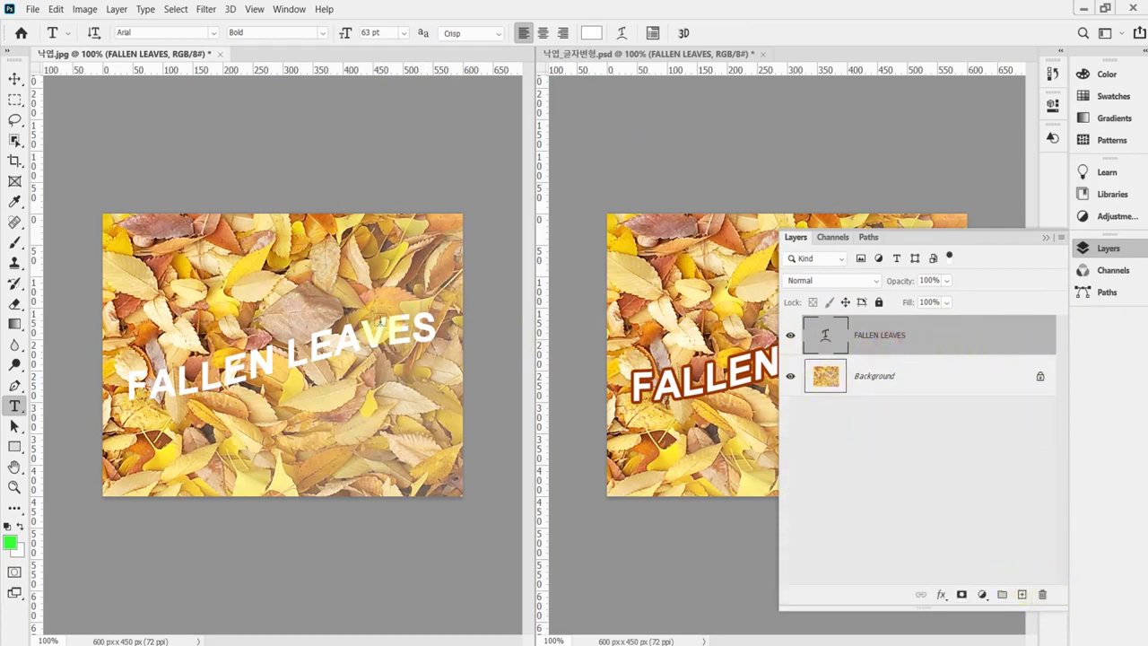
# Enter text editing on FALLEN LEAVES and commit it without altering the wording.
pyautogui.click(347, 336)
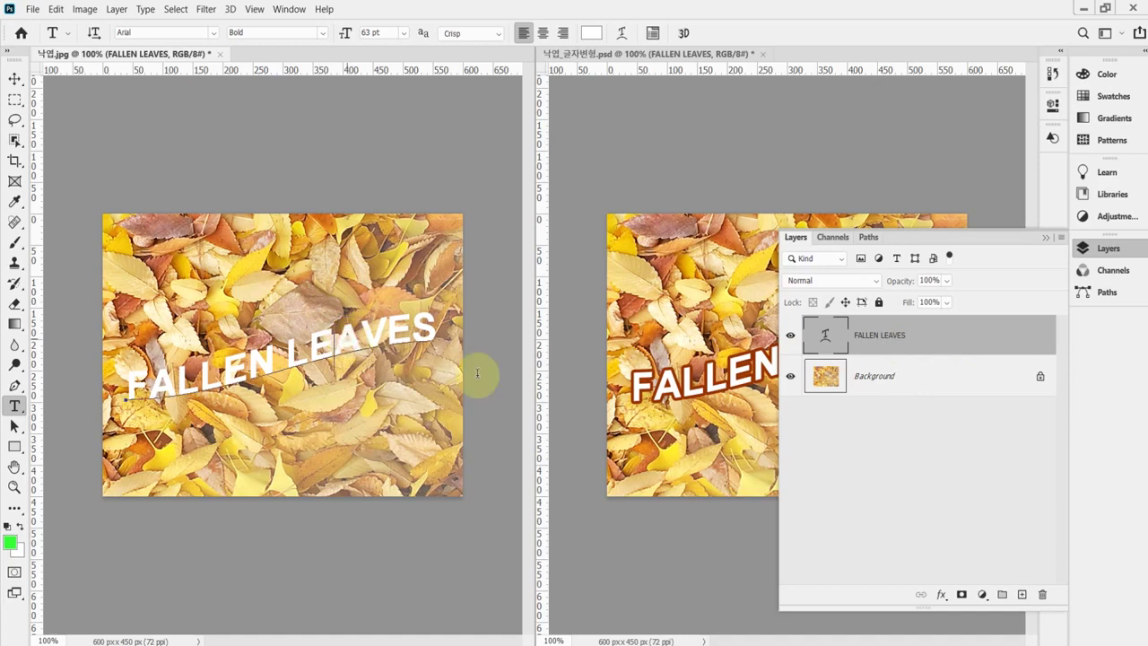
pyautogui.click(705, 35)
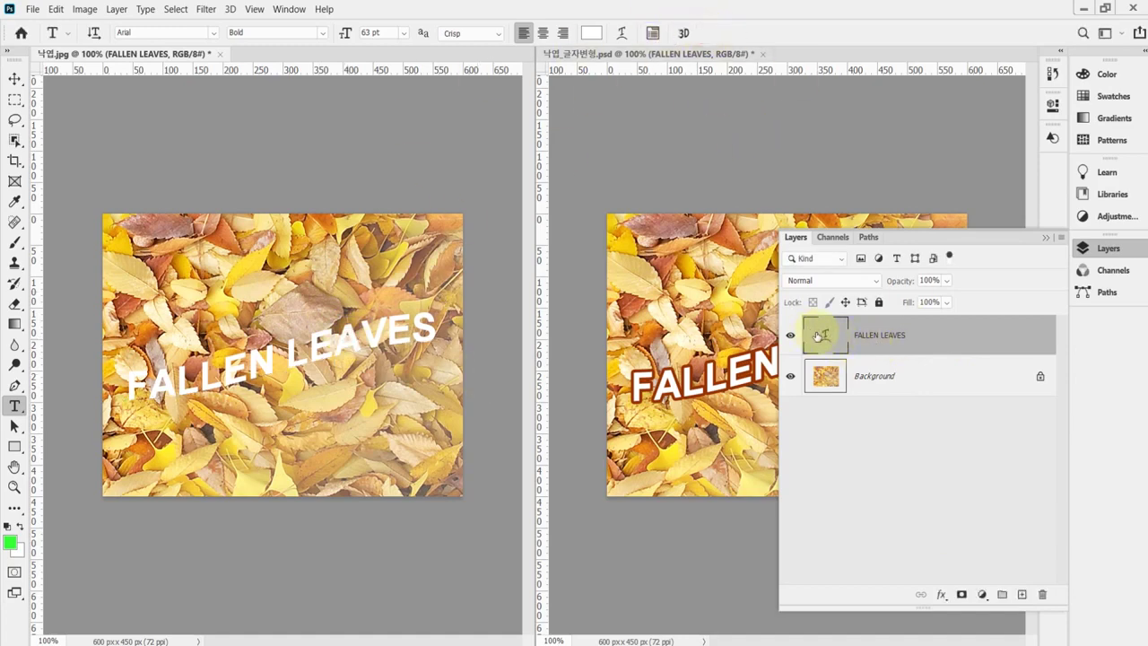
pyautogui.moveTo(815, 336)
pyautogui.mouseDown()
pyautogui.moveTo(833, 333)
pyautogui.moveTo(820, 349)
pyautogui.moveTo(812, 342)
pyautogui.moveTo(826, 338)
pyautogui.mouseUp()
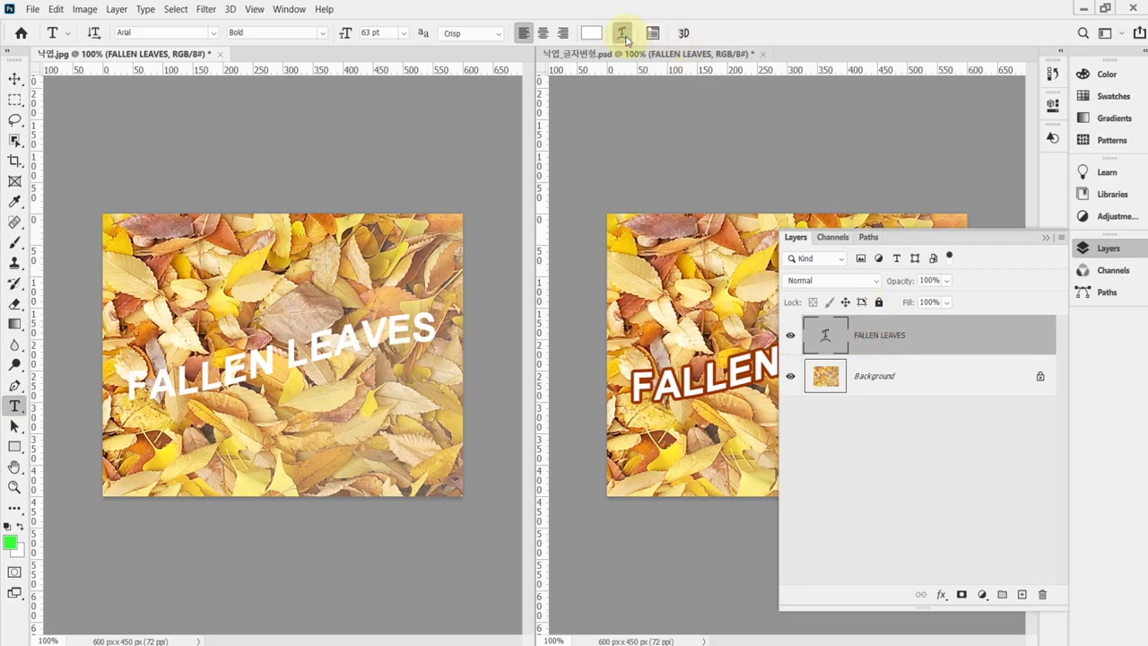
# Reopen the warp settings of the FALLEN LEAVES layer and try the None style.
pyautogui.click(624, 35)
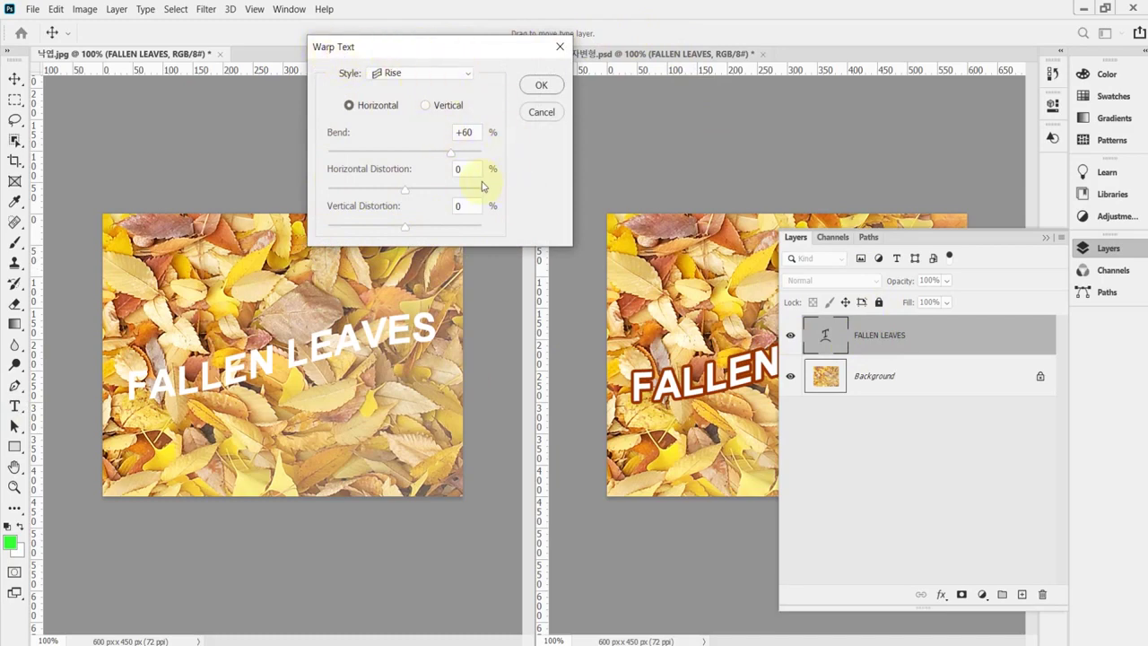
pyautogui.click(431, 76)
pyautogui.click(425, 77)
pyautogui.click(419, 77)
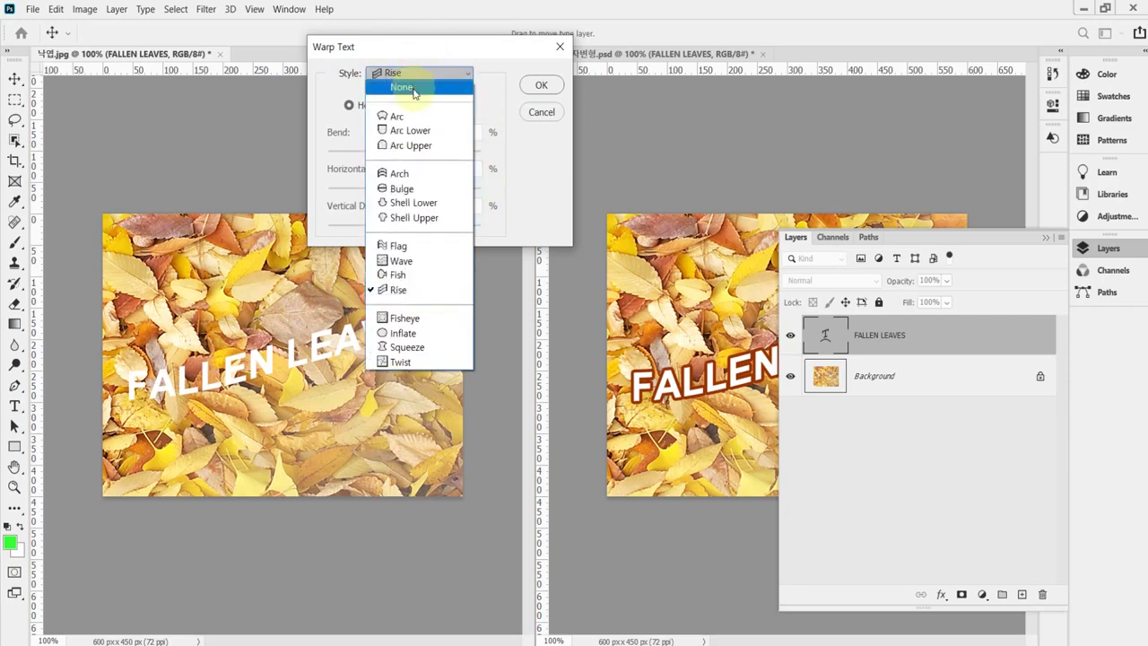
pyautogui.click(414, 87)
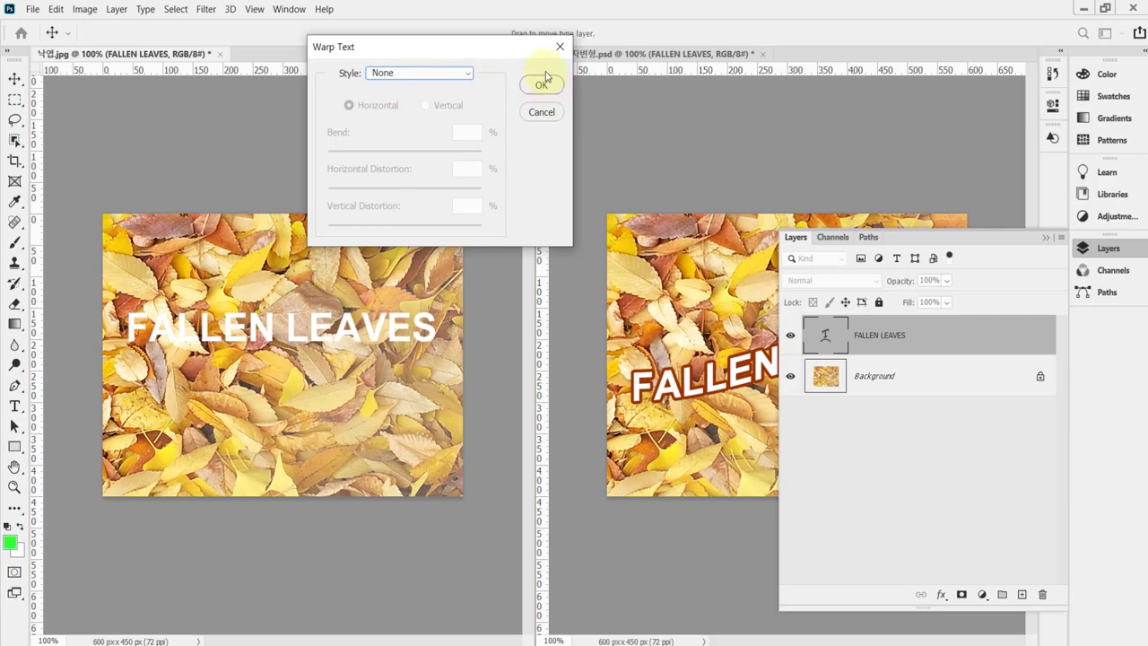
# Set the FALLEN LEAVES warp to Rise with a Bend of 60% and apply it.
pyautogui.click(424, 76)
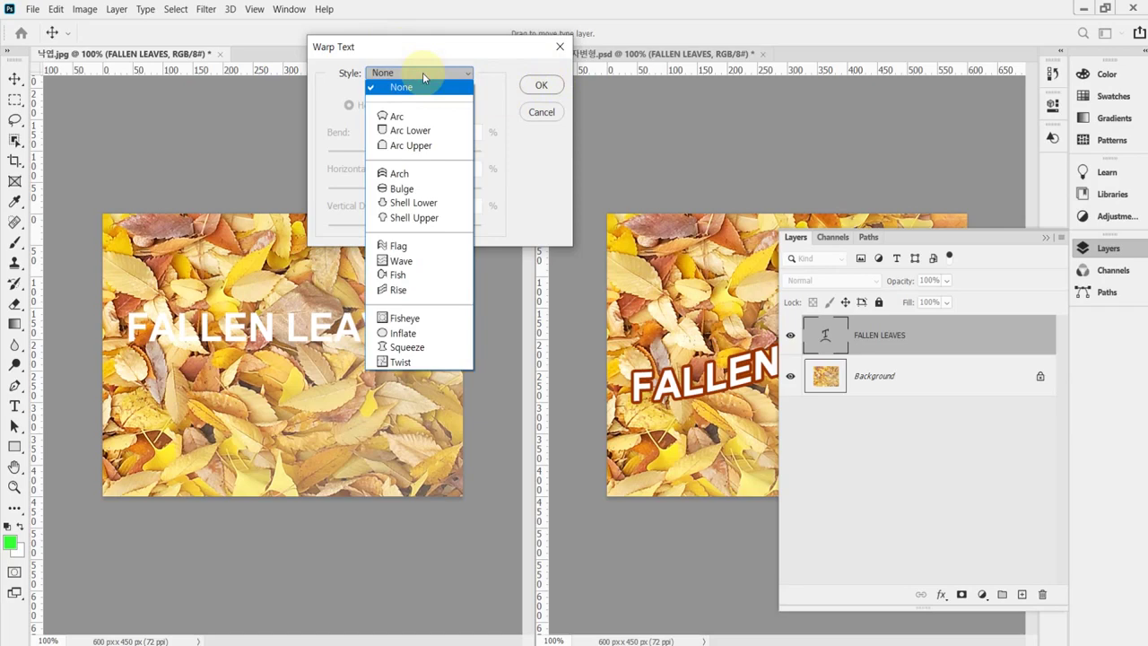
pyautogui.click(414, 290)
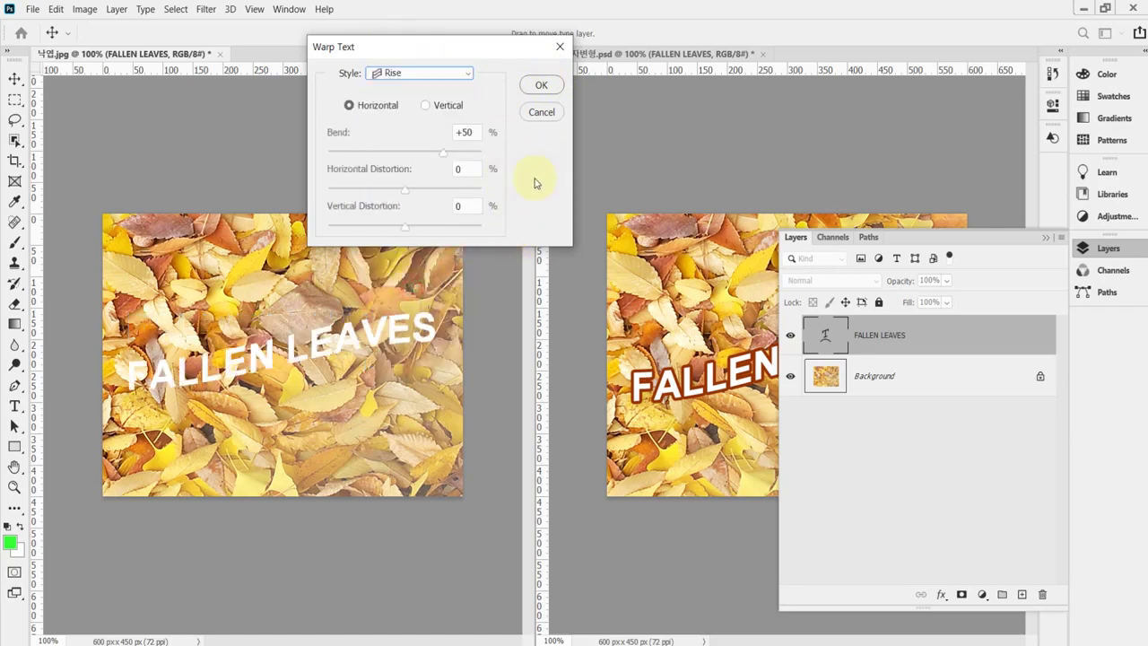
pyautogui.doubleClick(464, 132)
pyautogui.write('60')
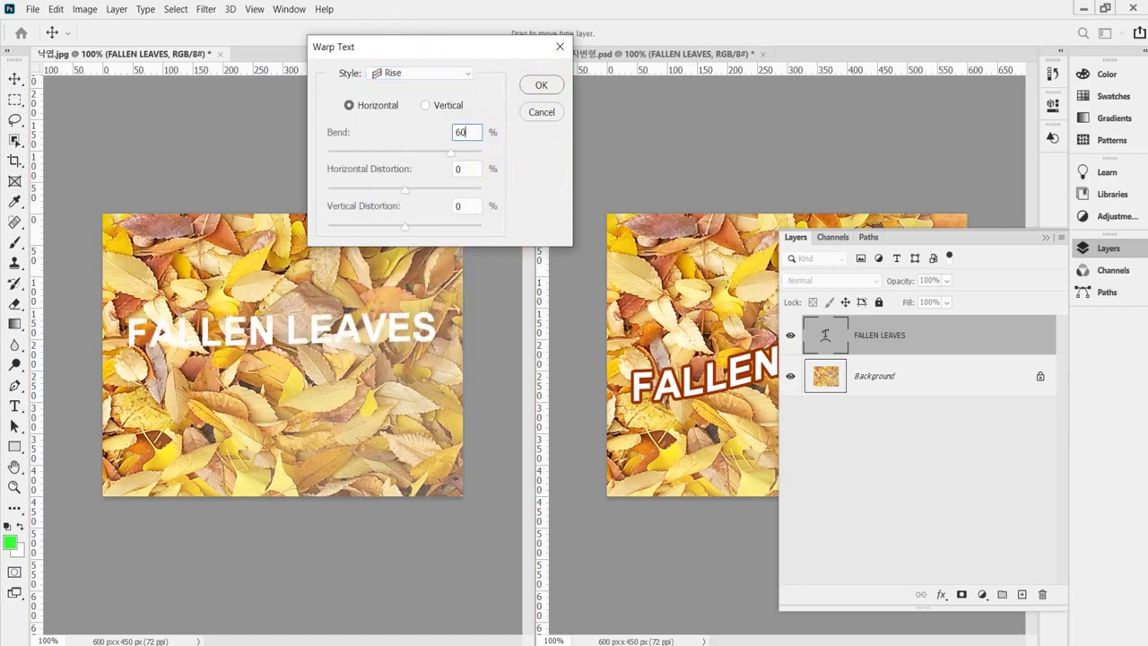
pyautogui.press('Return')
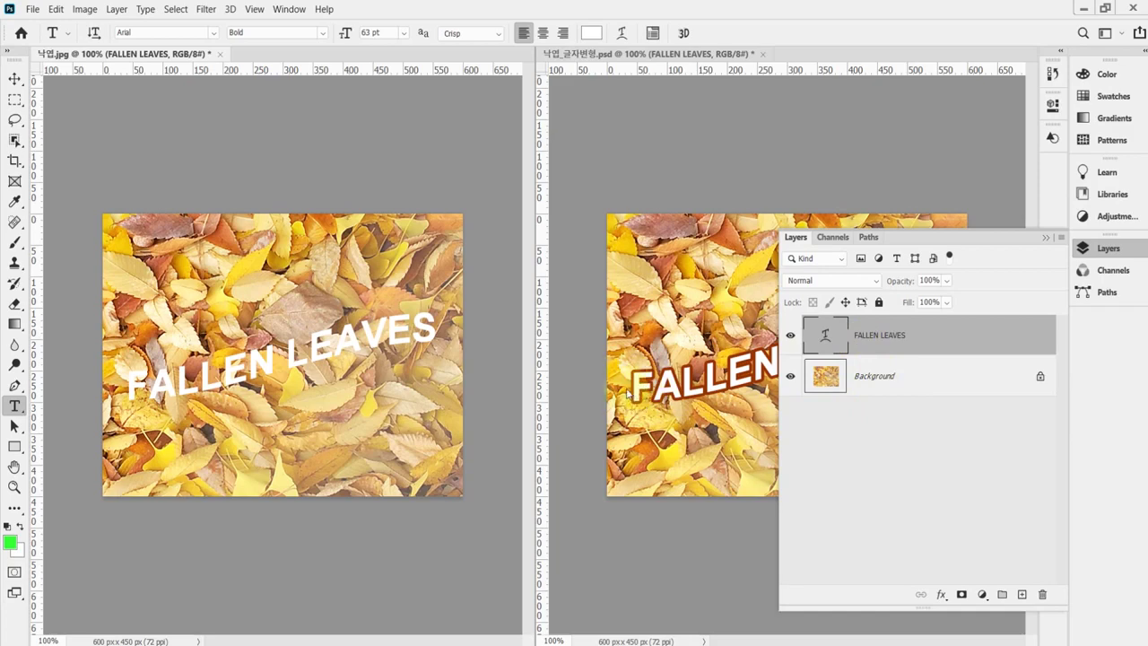
# Add a Stroke layer style to the FALLEN LEAVES text, 5 px in size.
pyautogui.click(942, 595)
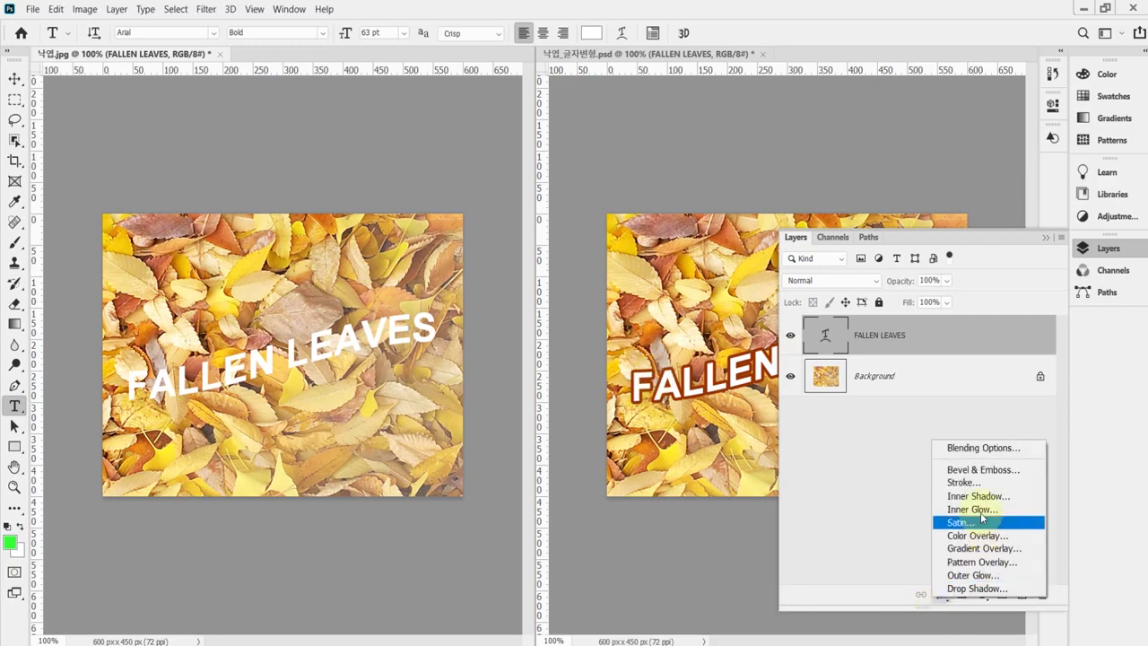
pyautogui.click(809, 417)
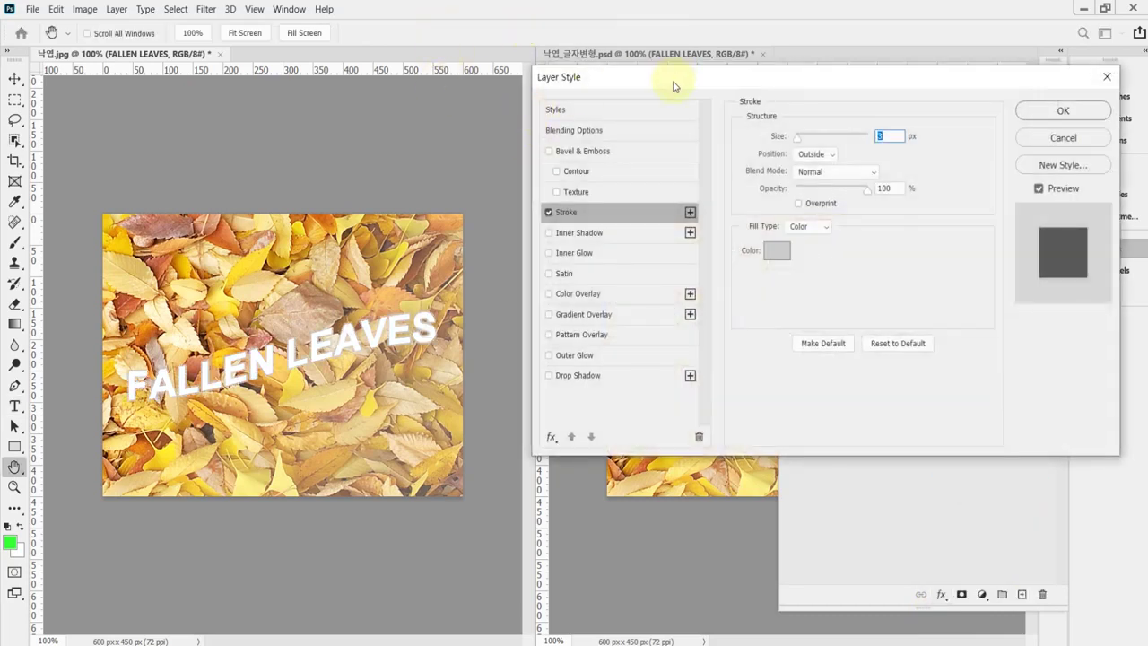
pyautogui.moveTo(678, 82); pyautogui.dragTo(645, 125)
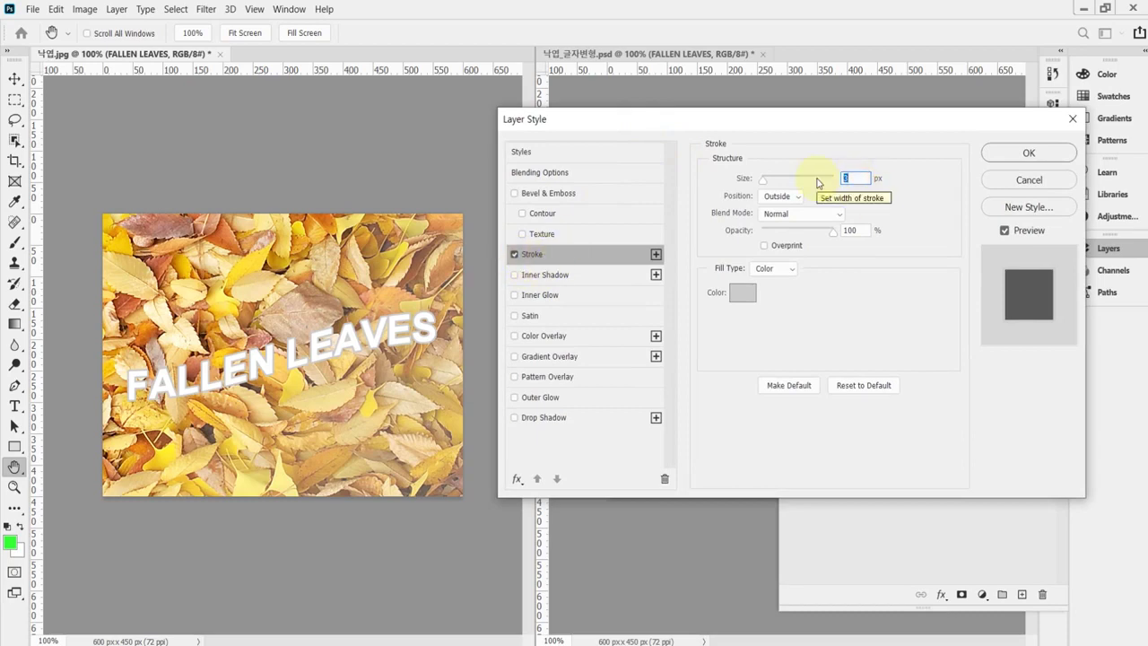
pyautogui.write('5')
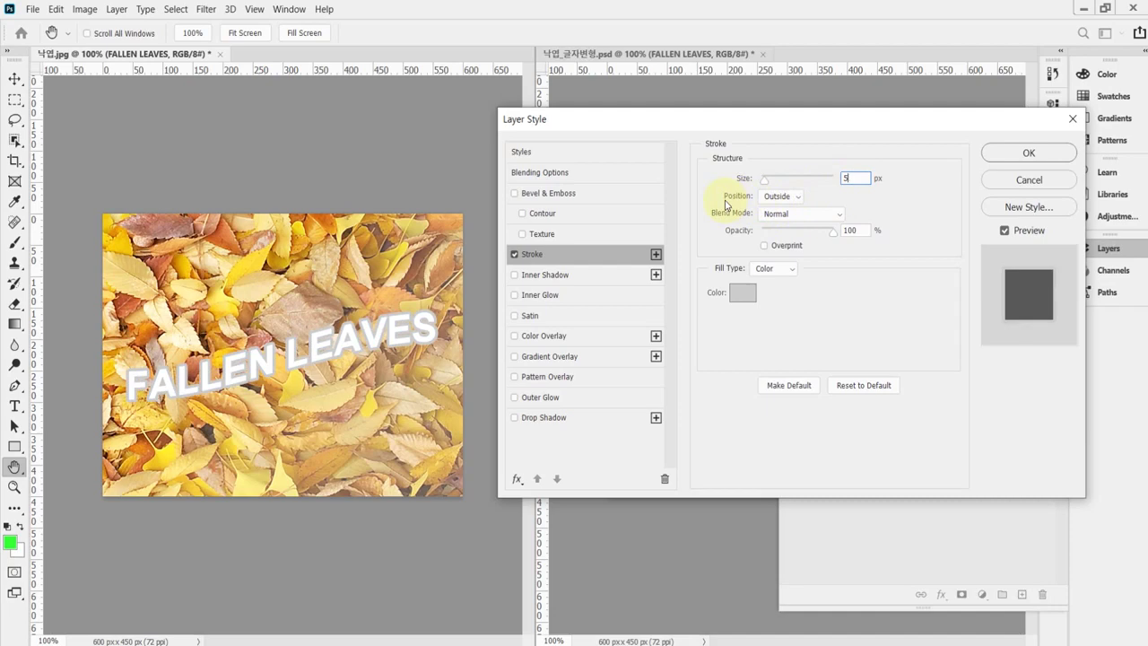
# Try the Inside and Center positions for the FALLEN LEAVES stroke, and return the position to Outside.
pyautogui.click(800, 201)
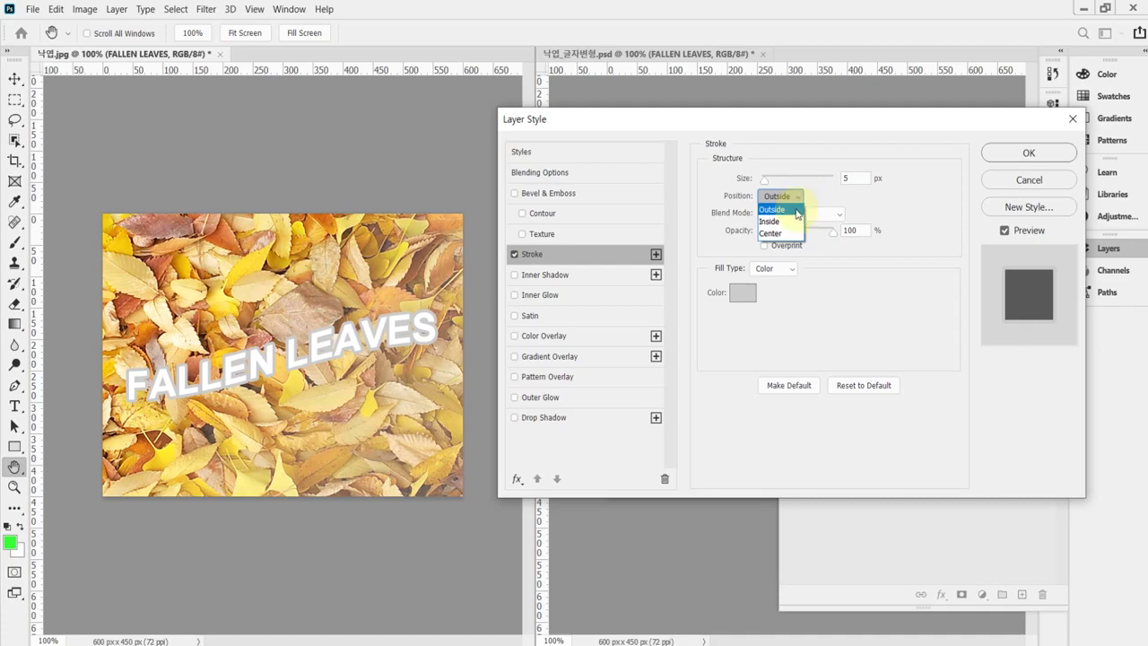
pyautogui.click(797, 210)
pyautogui.click(796, 199)
pyautogui.click(790, 222)
pyautogui.click(795, 199)
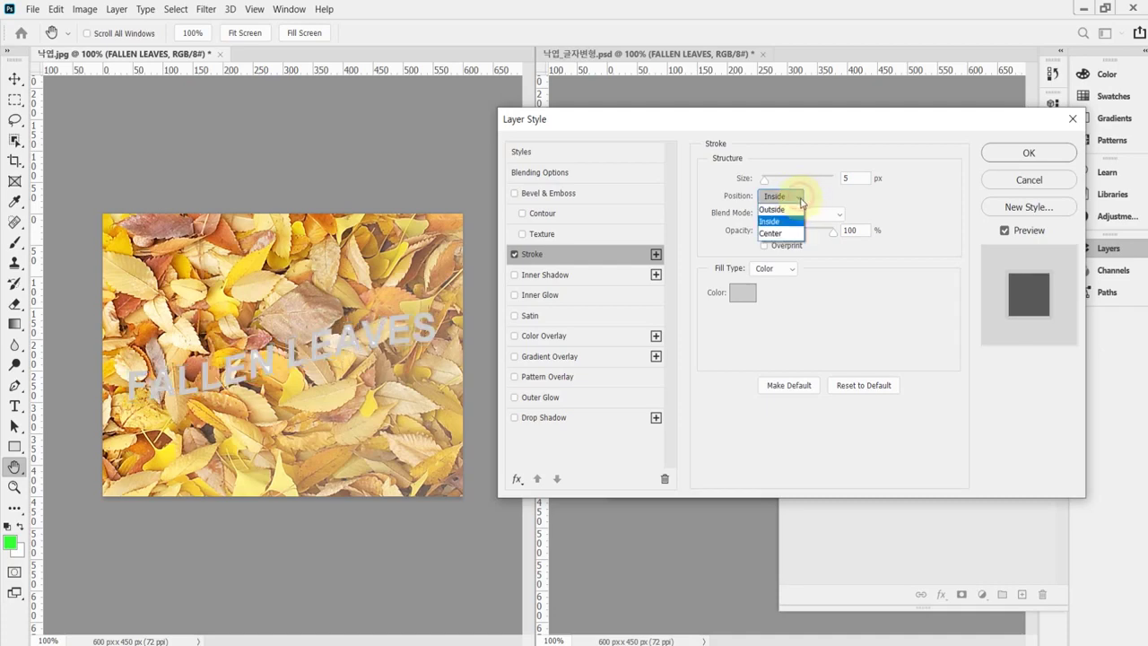
pyautogui.click(795, 236)
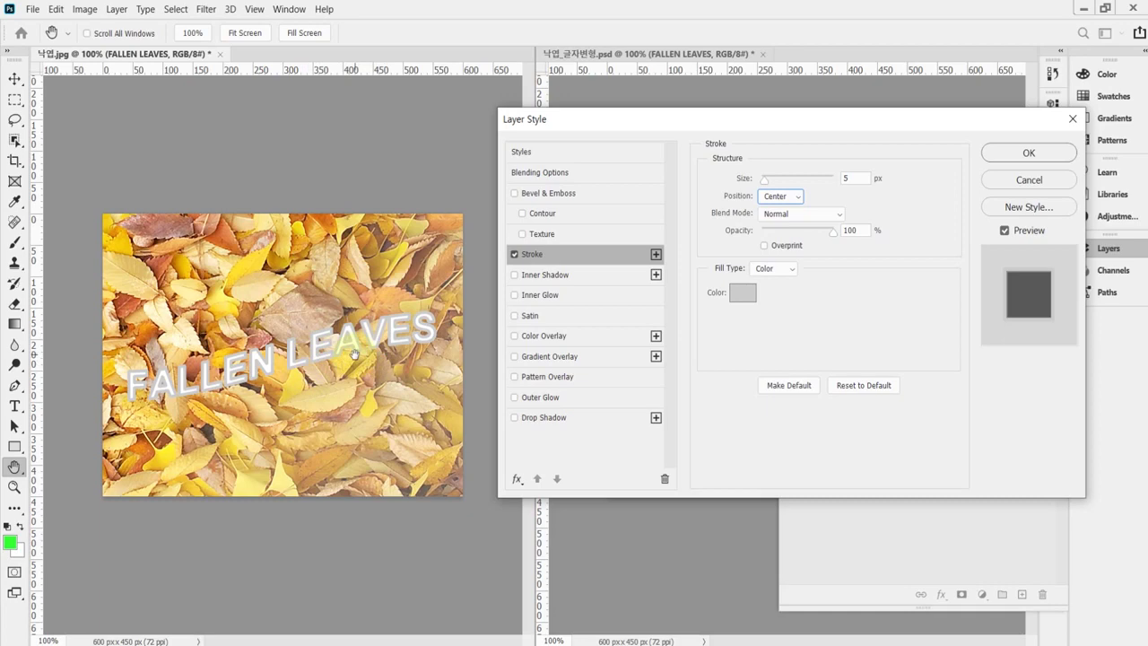
pyautogui.click(792, 200)
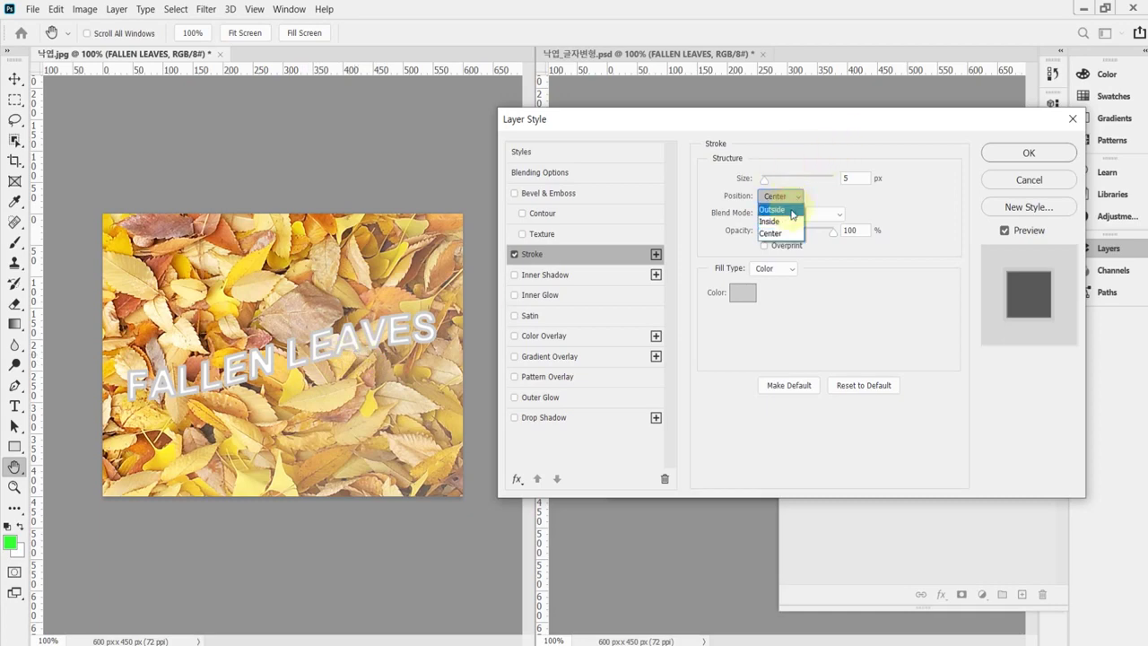
pyautogui.click(792, 211)
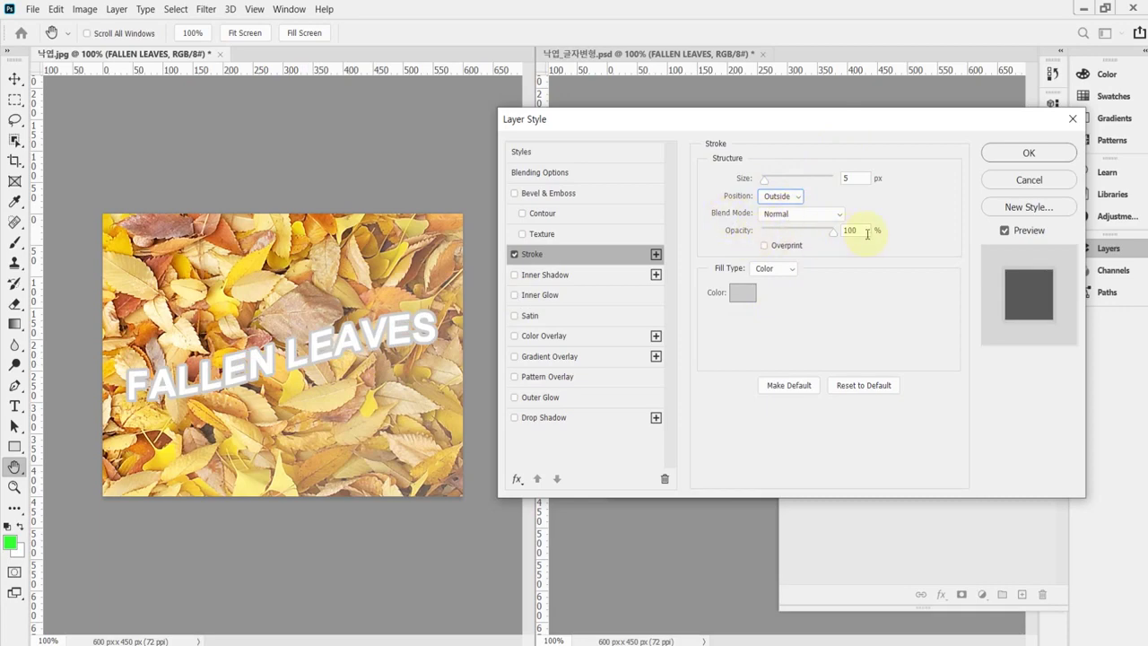
# Set the stroke colour of the FALLEN LEAVES text to hex 930.
pyautogui.click(736, 296)
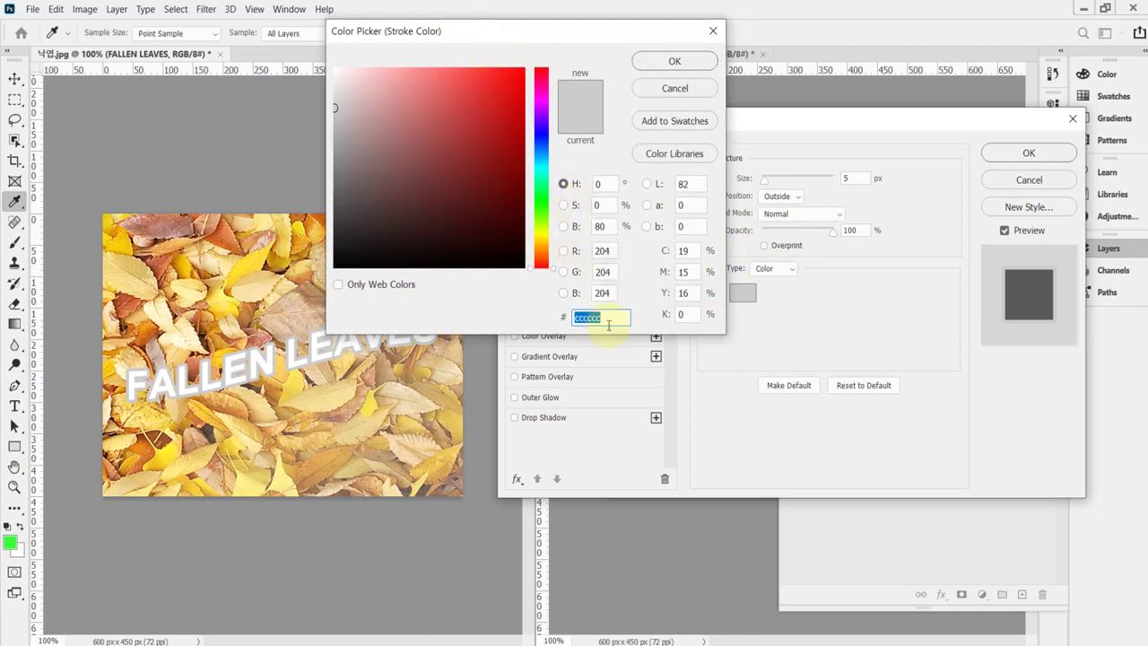
pyautogui.write('93')
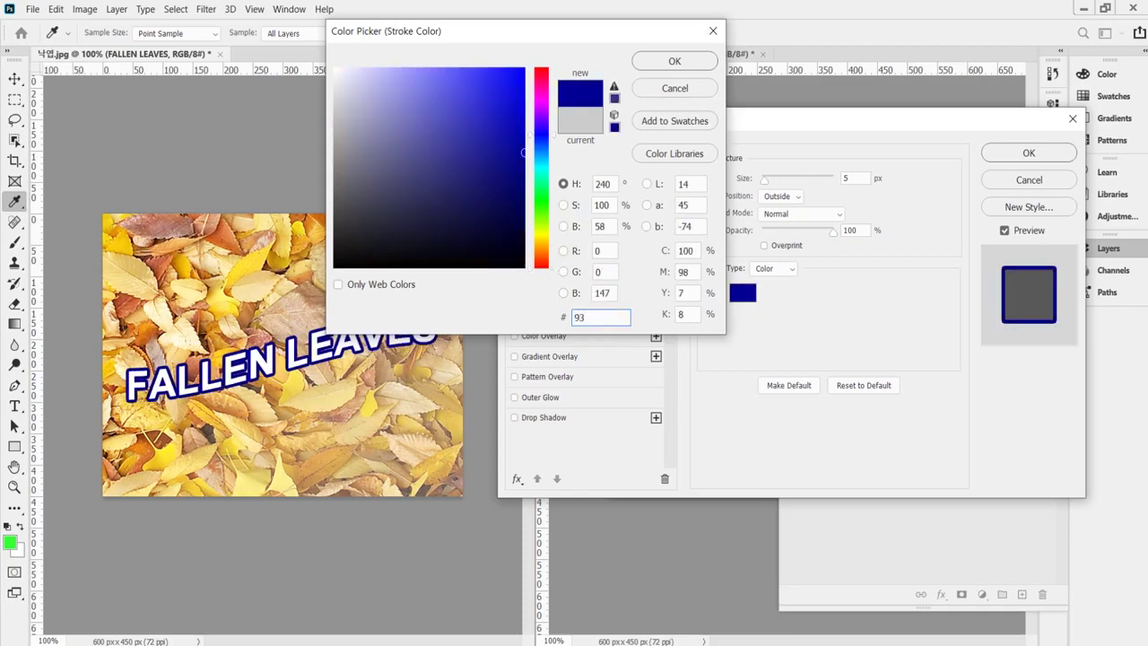
pyautogui.write('0')
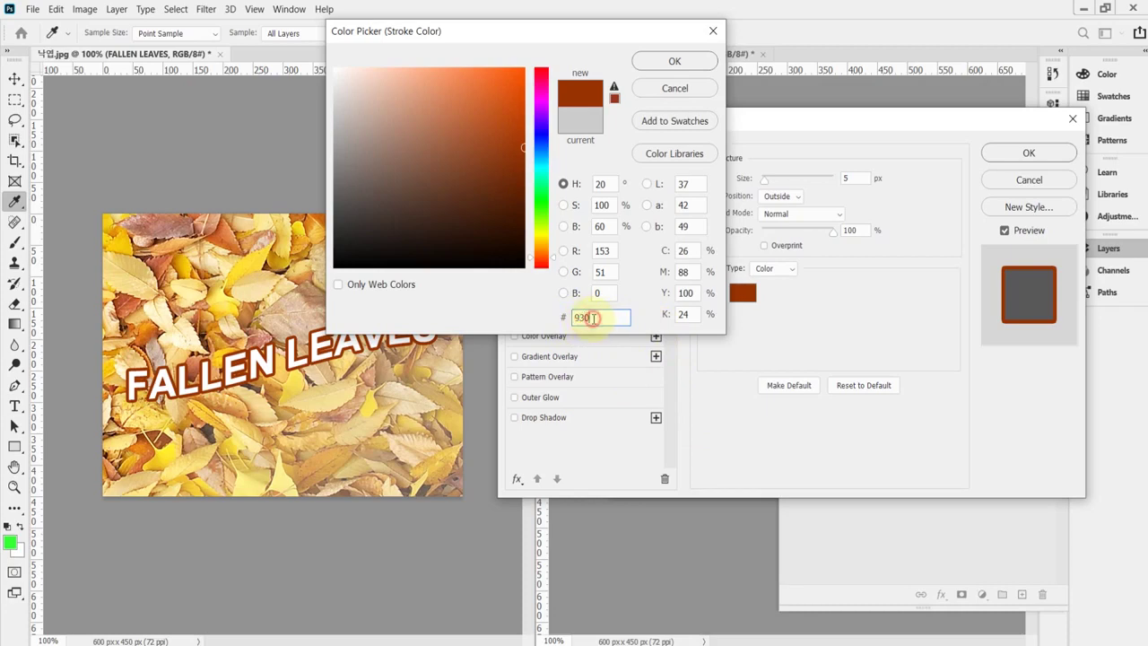
pyautogui.click(681, 61)
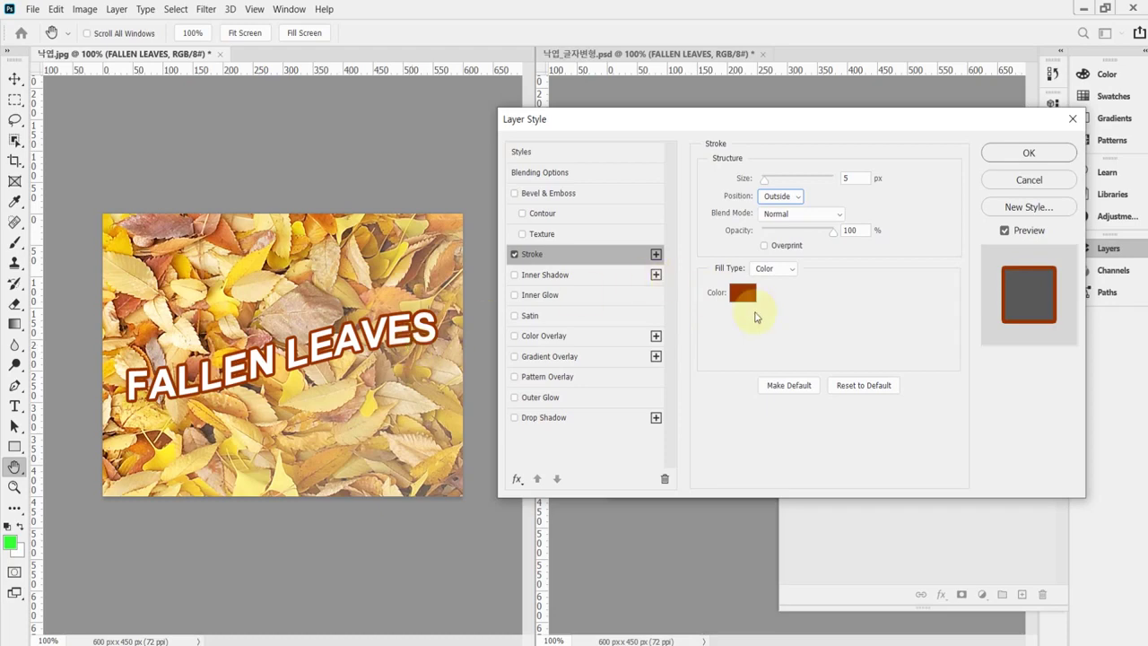
# Try the Gradient fill type on the FALLEN LEAVES stroke.
pyautogui.click(790, 269)
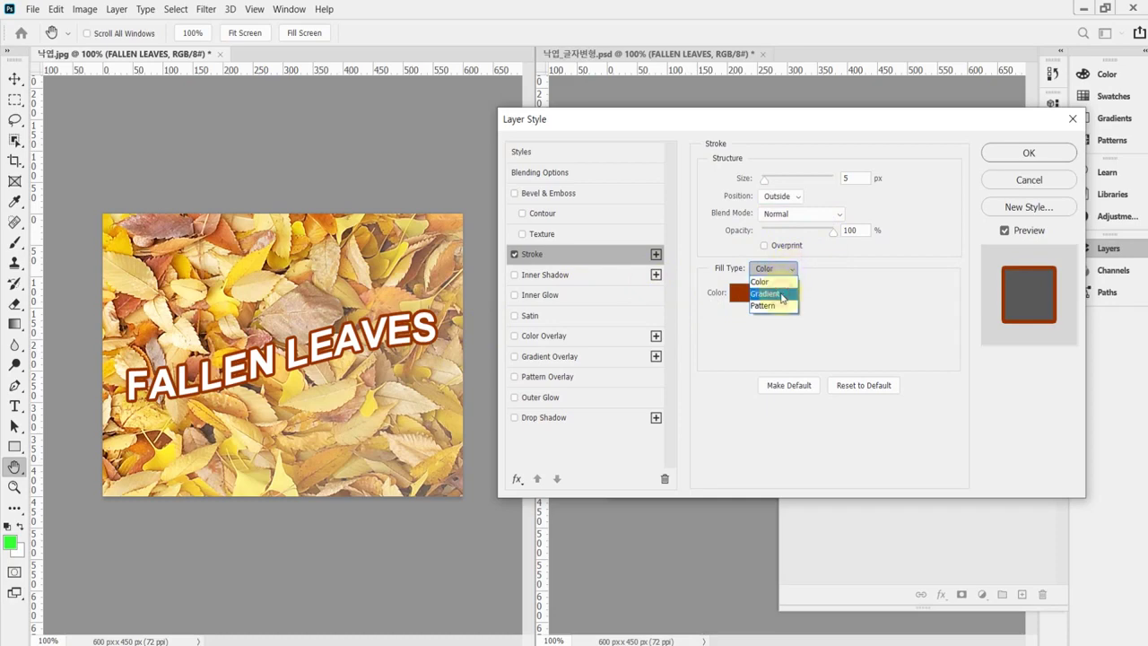
pyautogui.click(782, 294)
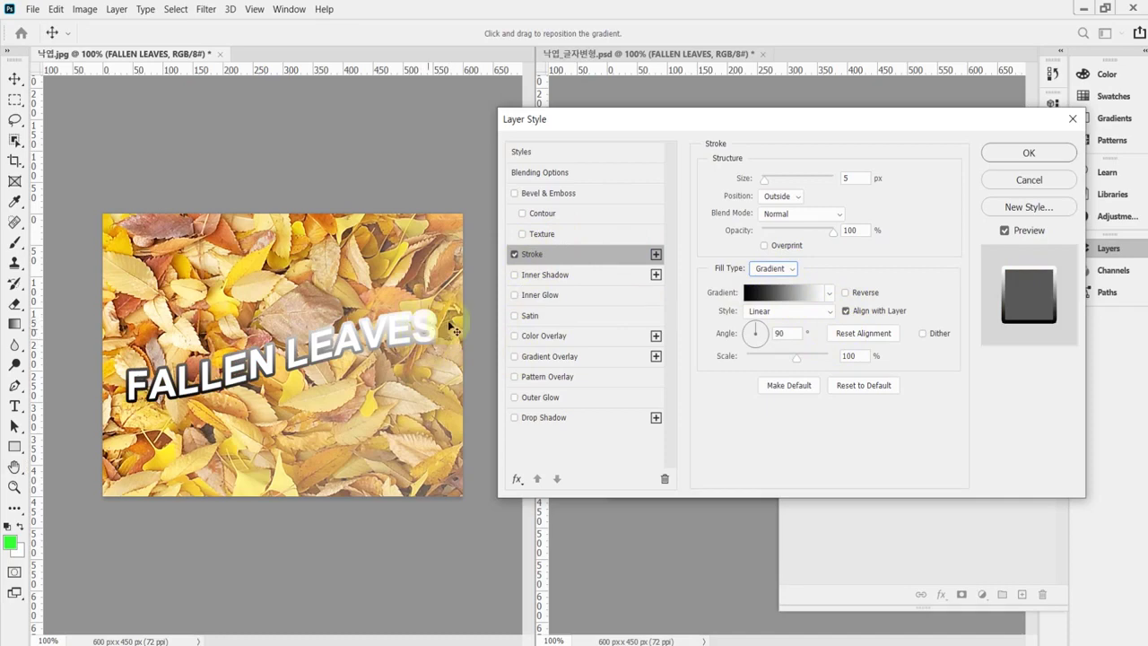
pyautogui.click(872, 176)
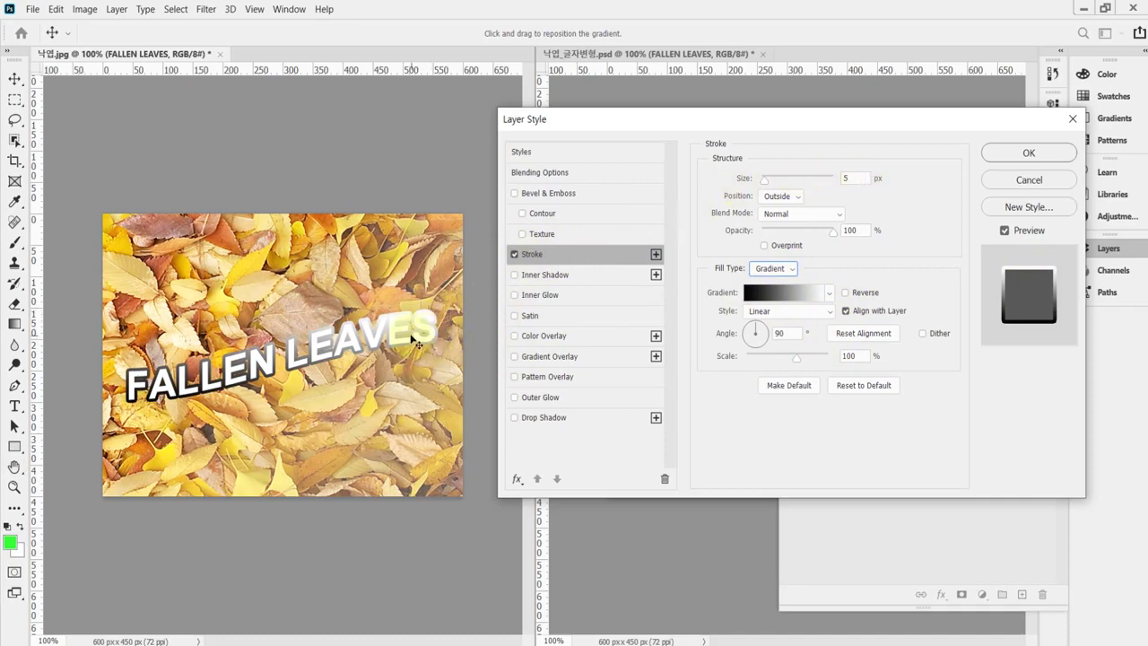
pyautogui.click(106, 408)
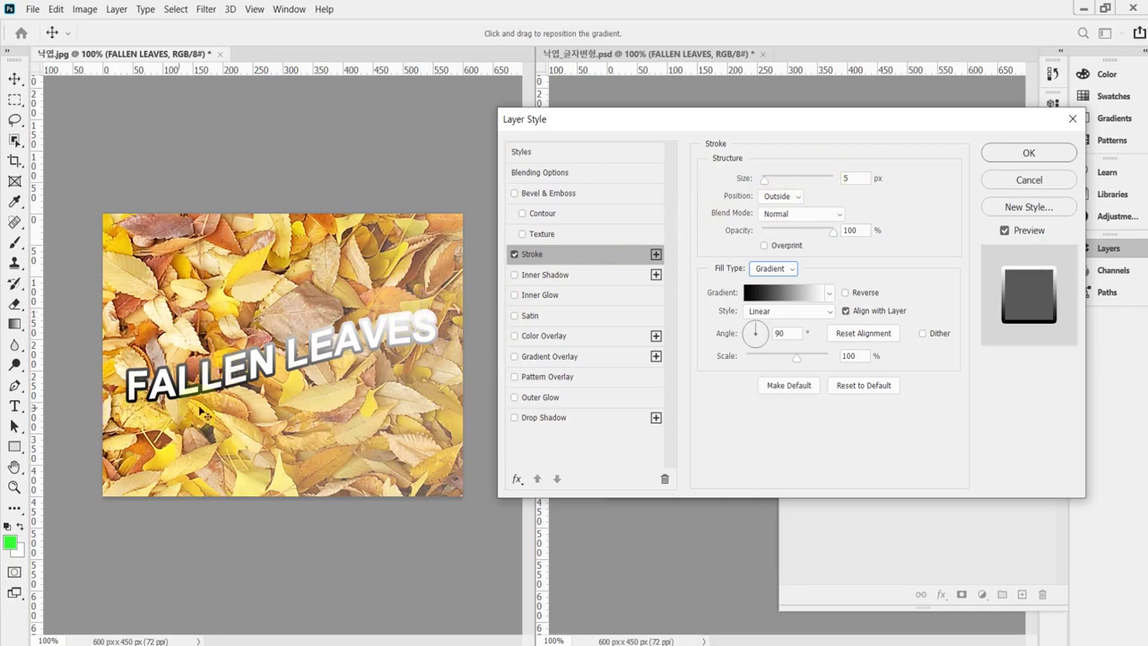
# Try colour 930 on the stroke gradient's black starting stop, and discard the gradient edit.
pyautogui.click(776, 297)
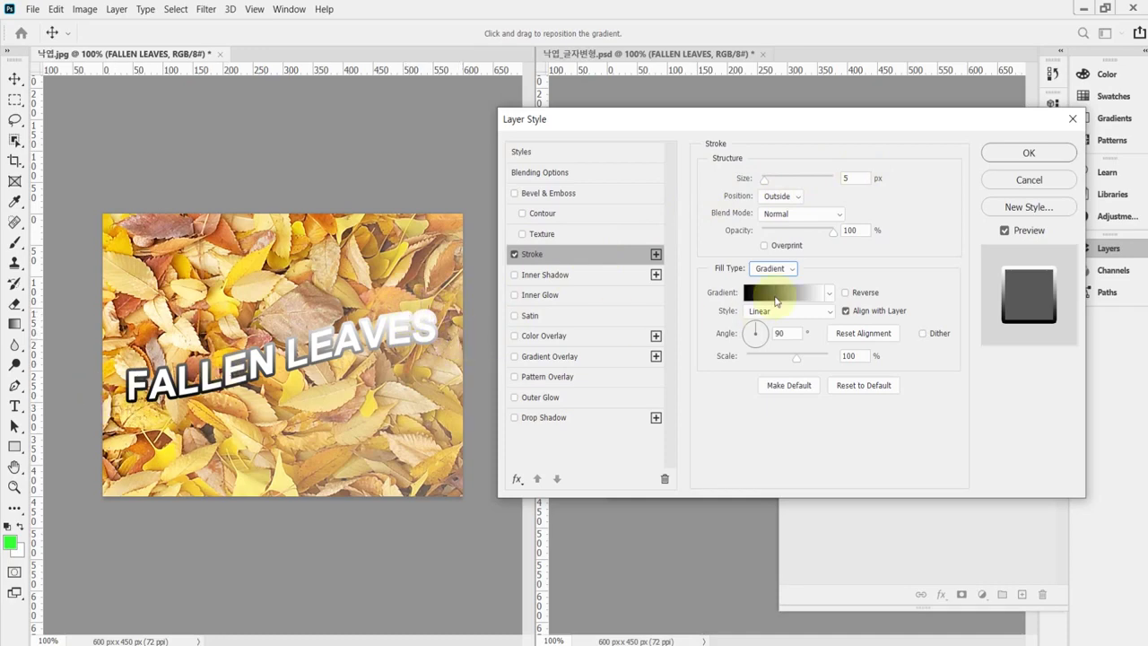
pyautogui.click(775, 300)
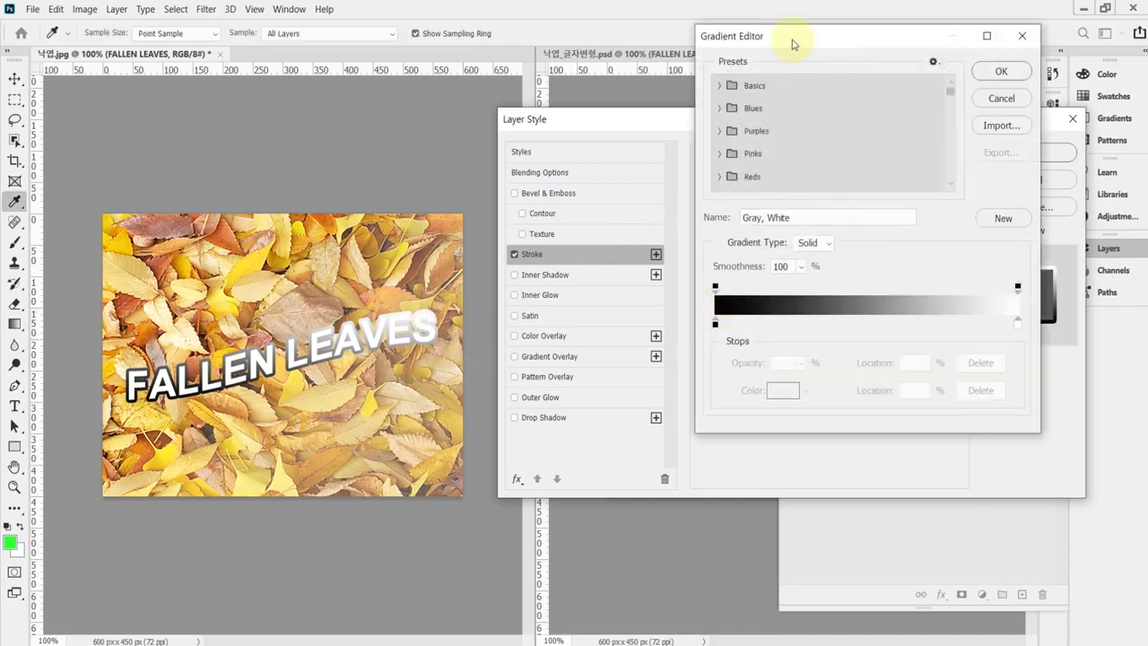
pyautogui.moveTo(792, 43)
pyautogui.mouseDown()
pyautogui.moveTo(772, 37)
pyautogui.moveTo(572, 303)
pyautogui.moveTo(573, 364)
pyautogui.mouseUp()
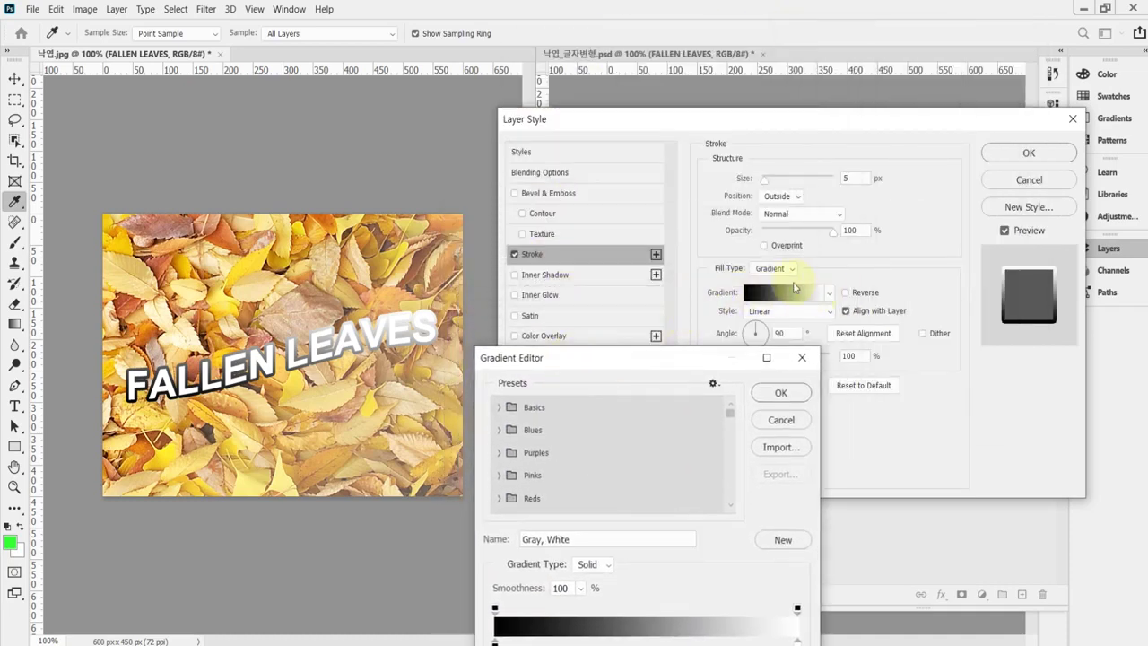
pyautogui.moveTo(717, 170); pyautogui.dragTo(718, 157)
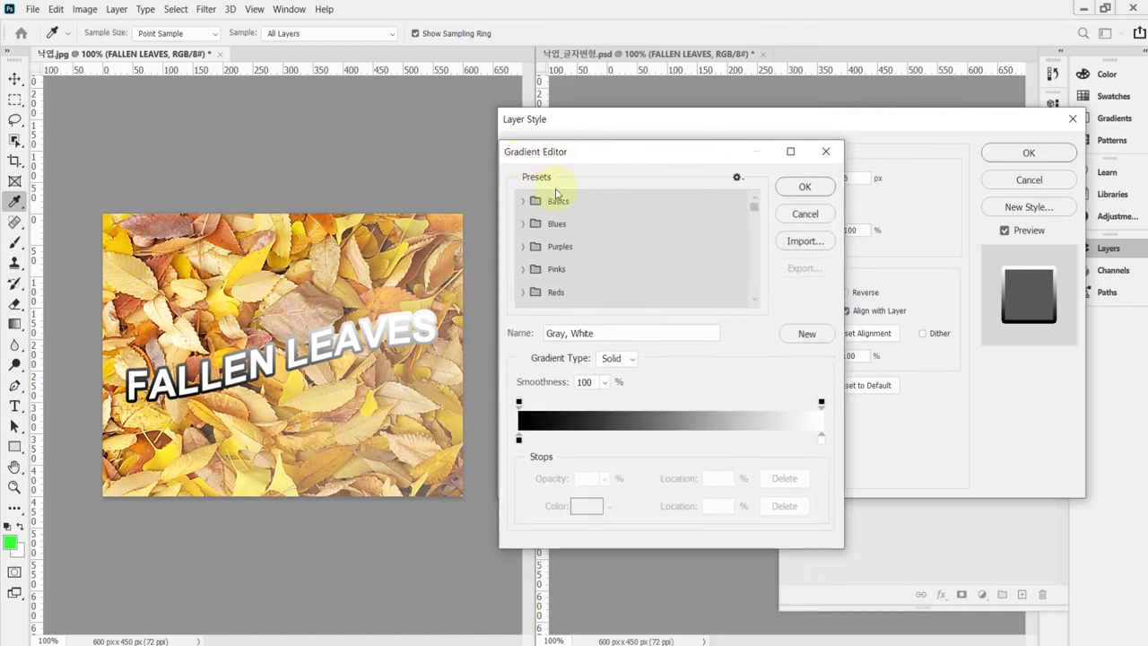
pyautogui.click(518, 439)
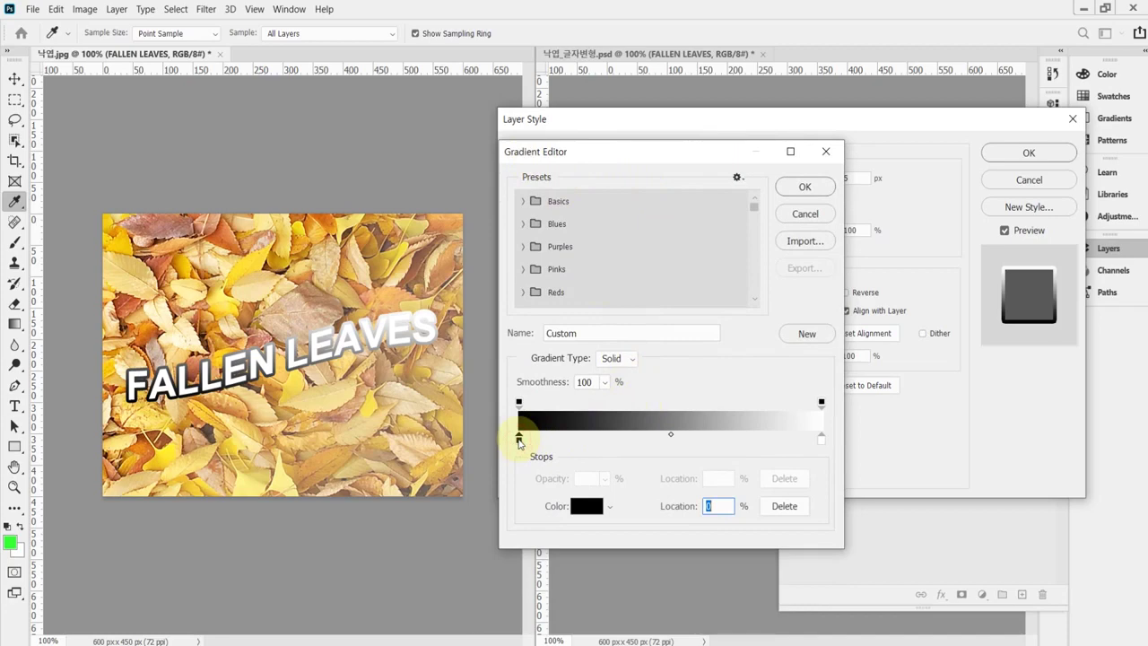
pyautogui.doubleClick(518, 438)
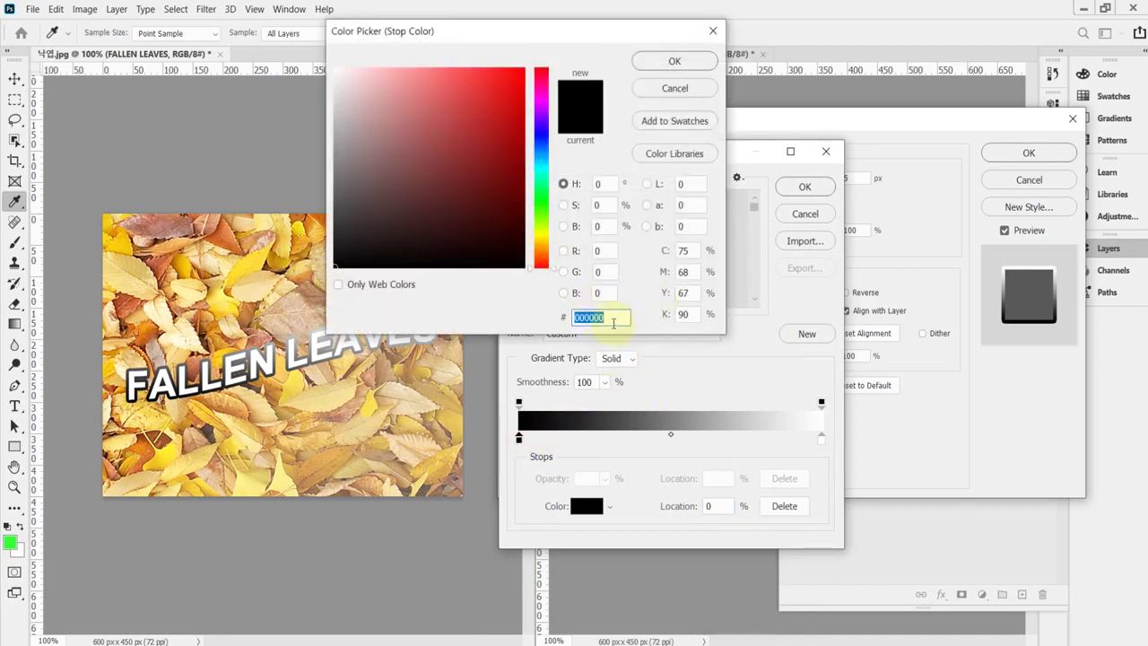
pyautogui.write('930')
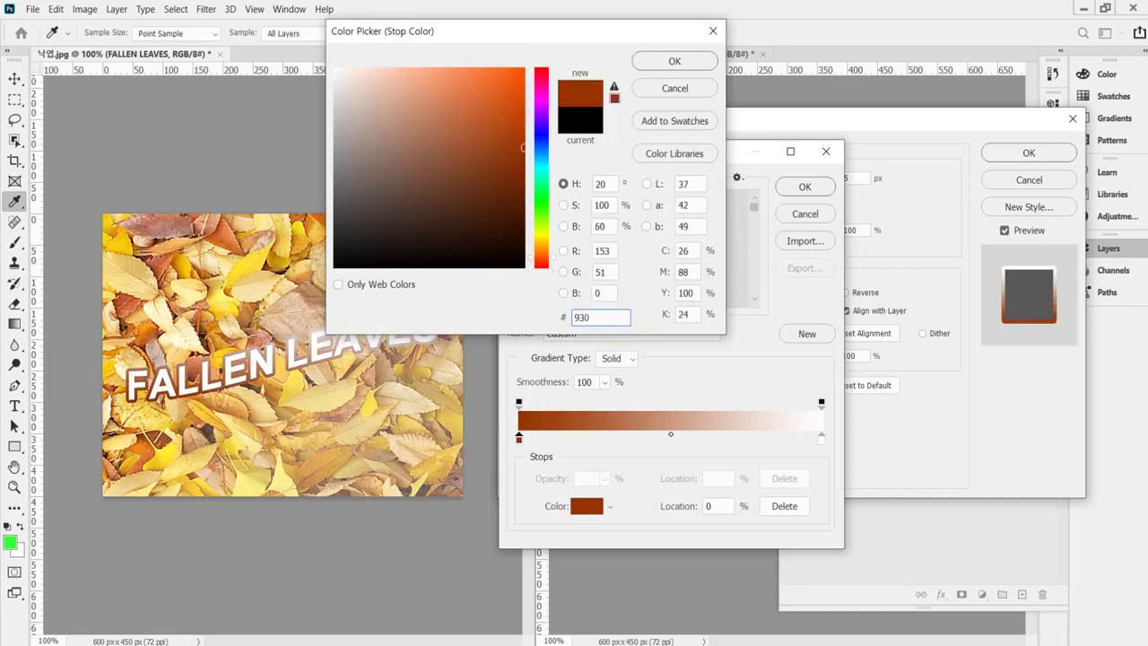
pyautogui.press('Return')
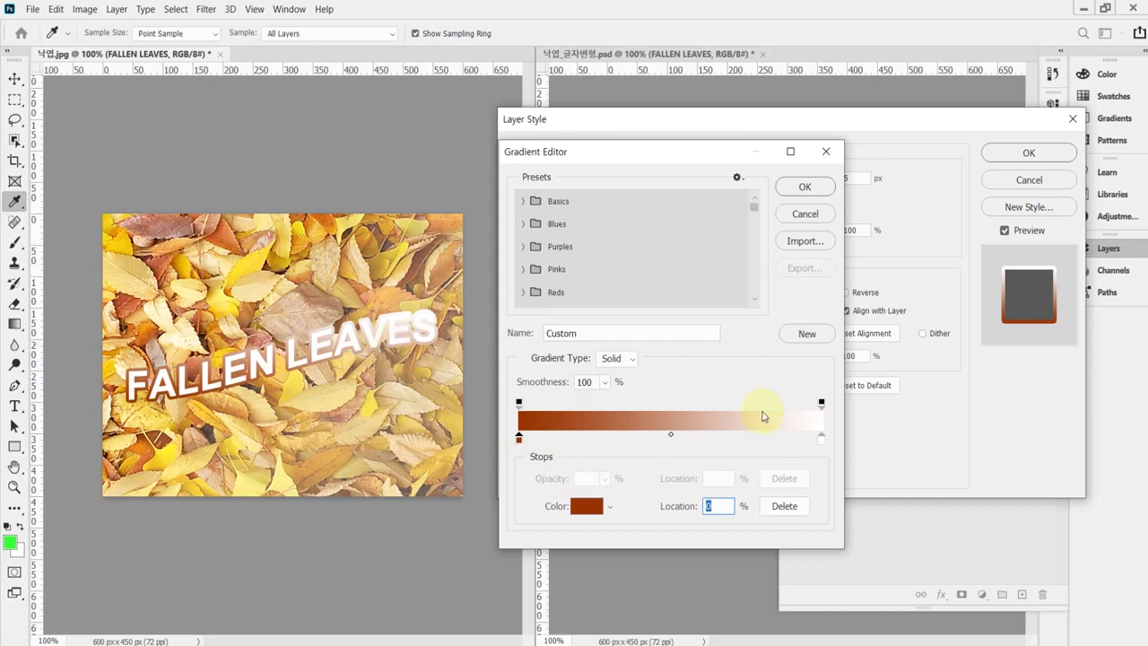
pyautogui.click(832, 159)
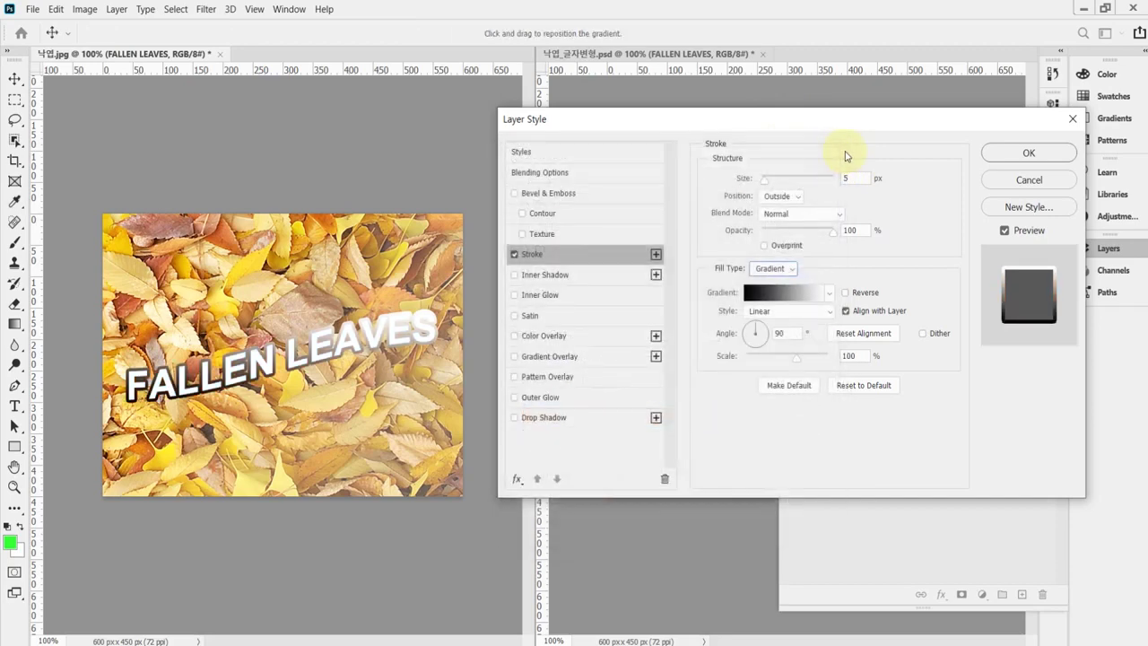
# Set the stroke's fill type to Color with #993300 and apply the layer style to the FALLEN LEAVES text.
pyautogui.click(773, 269)
pyautogui.click(764, 259)
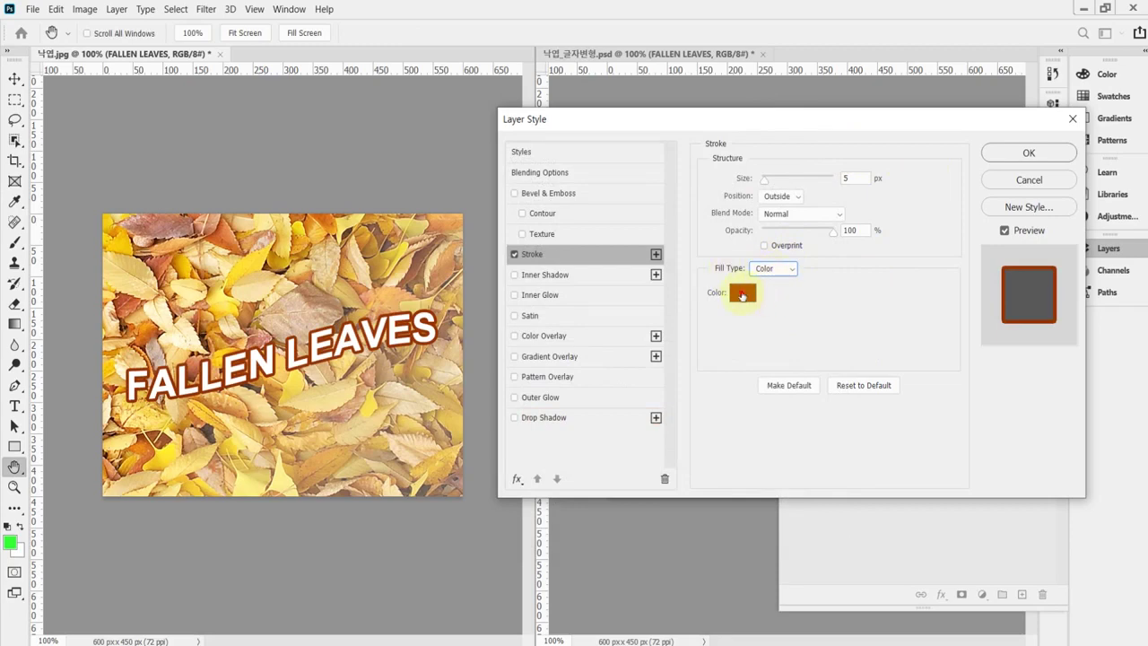
pyautogui.click(743, 293)
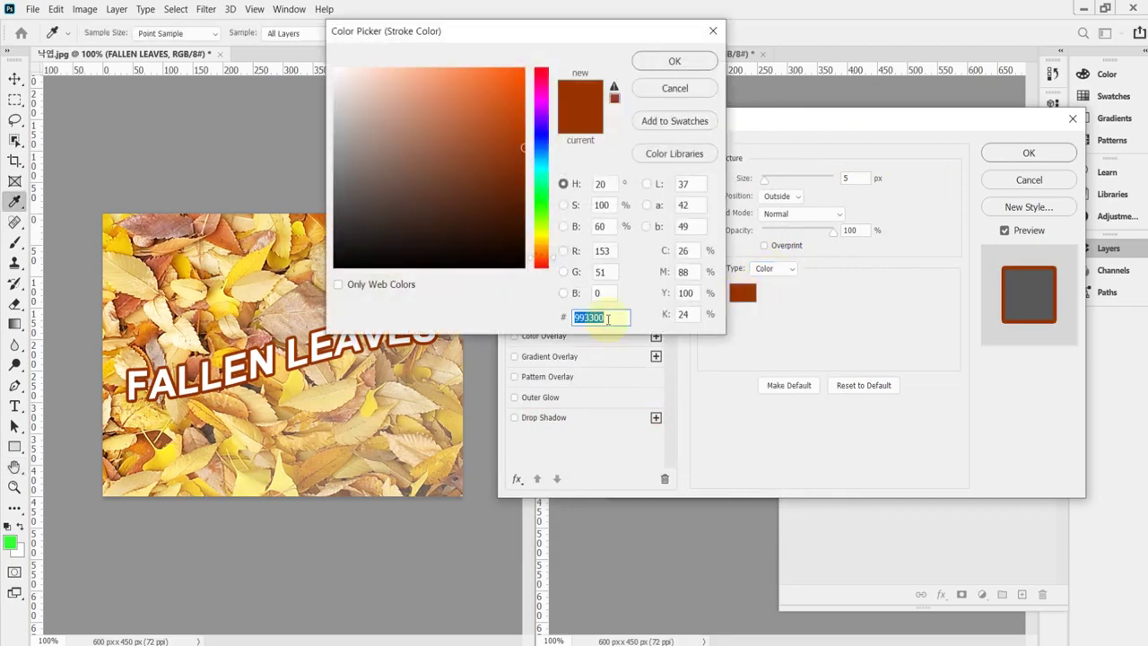
pyautogui.click(686, 61)
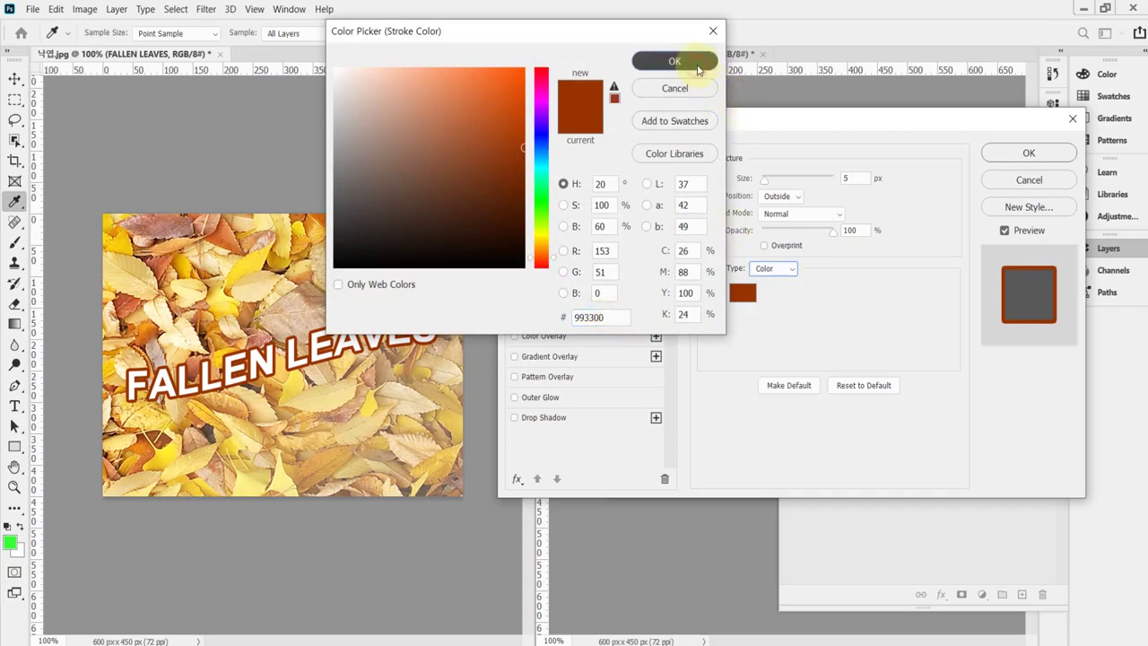
pyautogui.click(1020, 157)
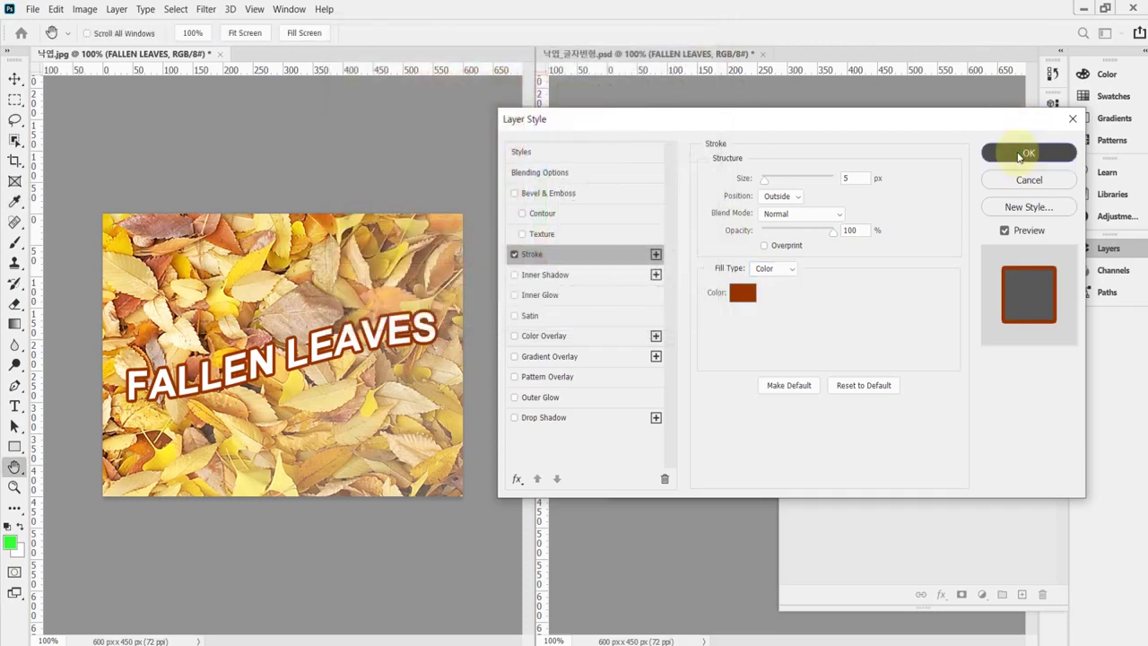
pyautogui.click(1097, 255)
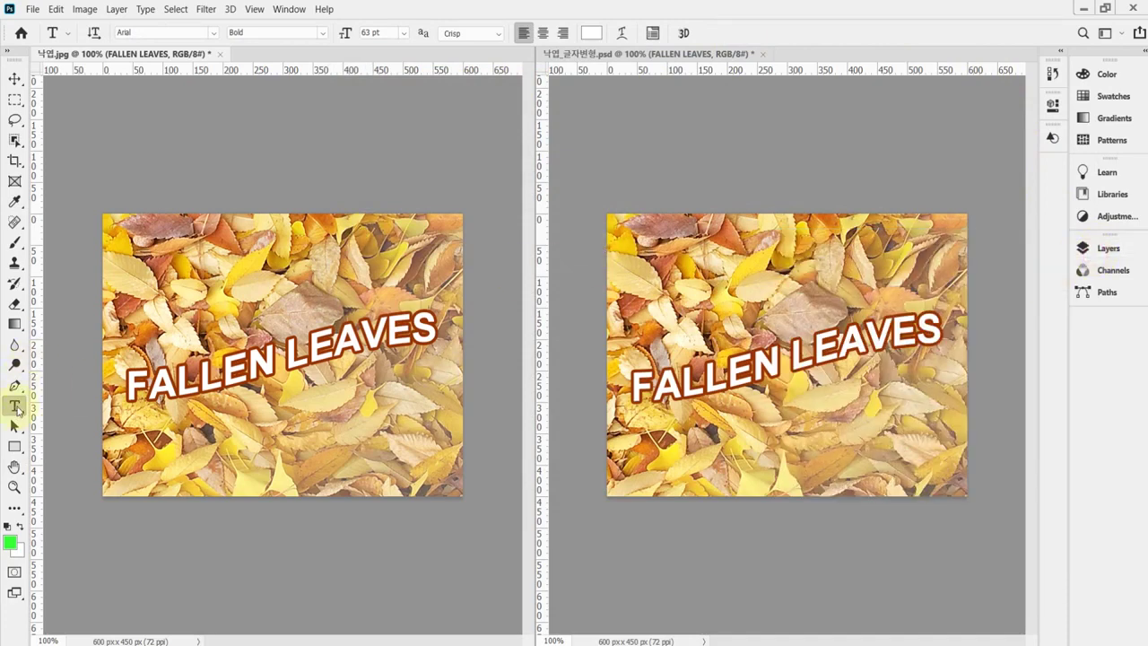
# Review the warp styles available for the FALLEN LEAVES layer with the Horizontal Type Tool, keeping the Rise style.
pyautogui.rightClick(16, 408)
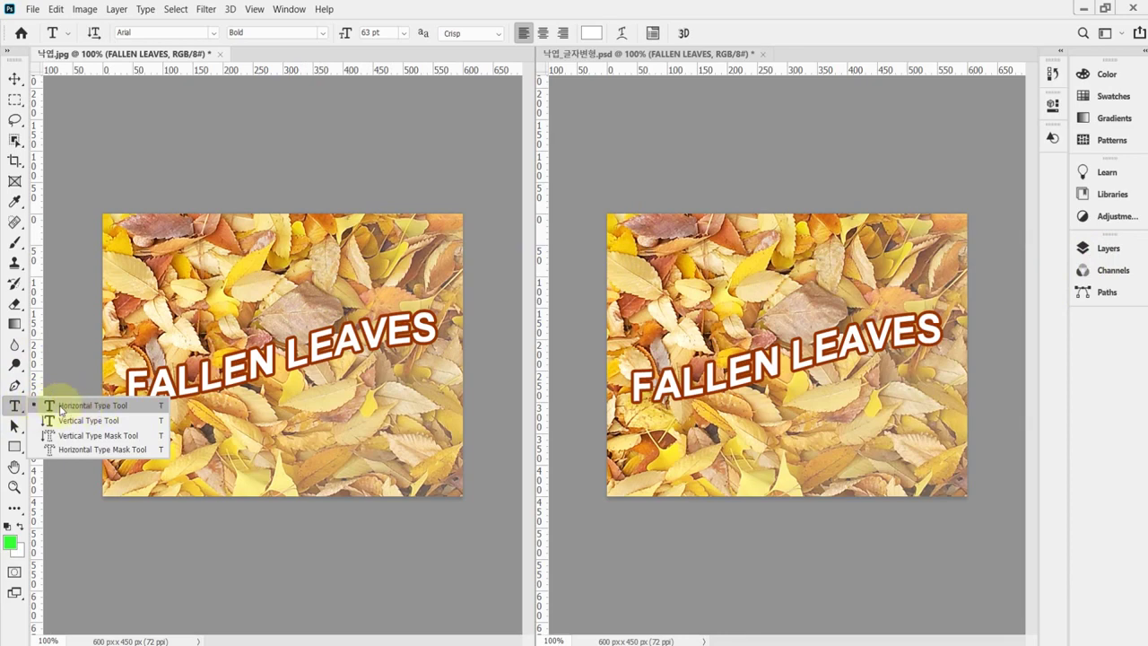
pyautogui.click(61, 411)
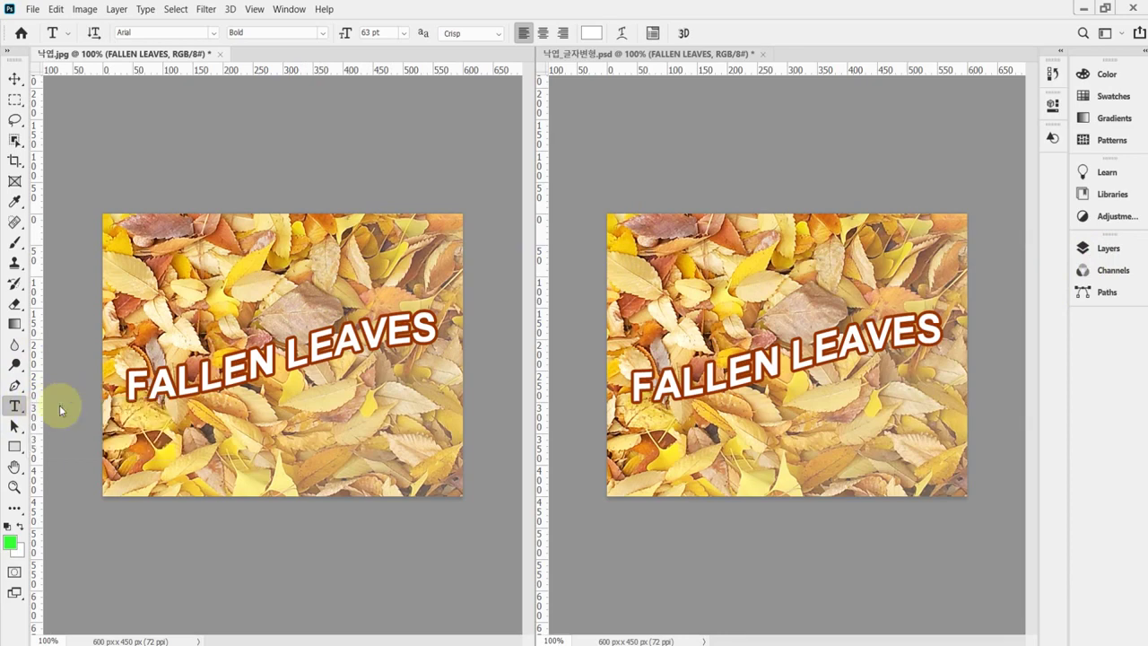
pyautogui.click(1108, 249)
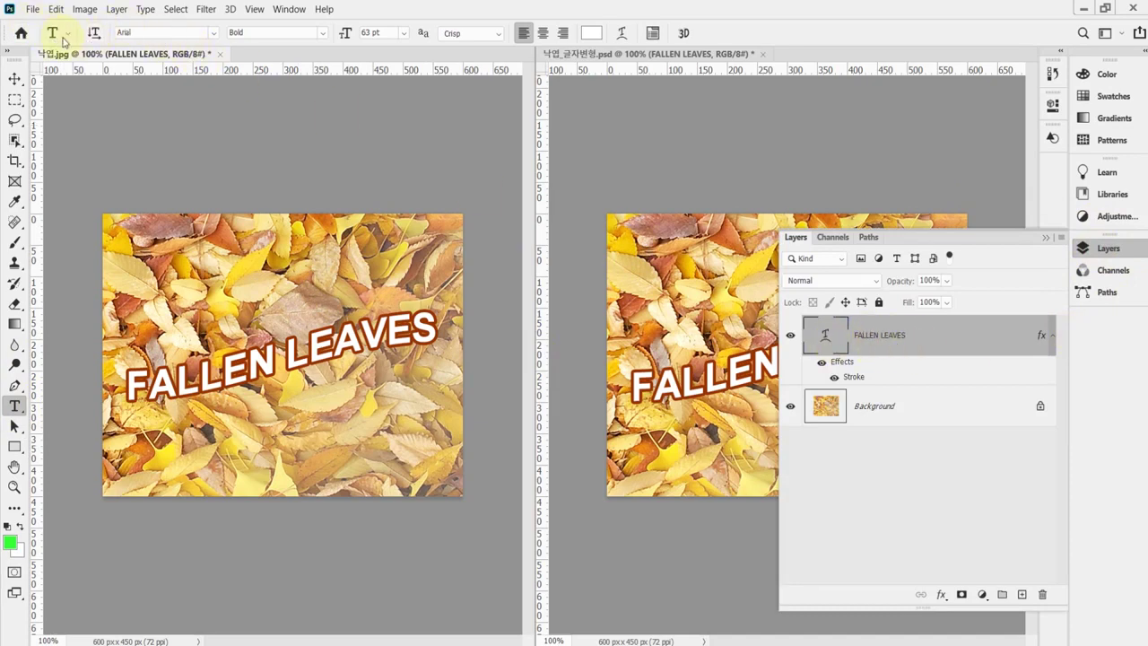
pyautogui.click(624, 34)
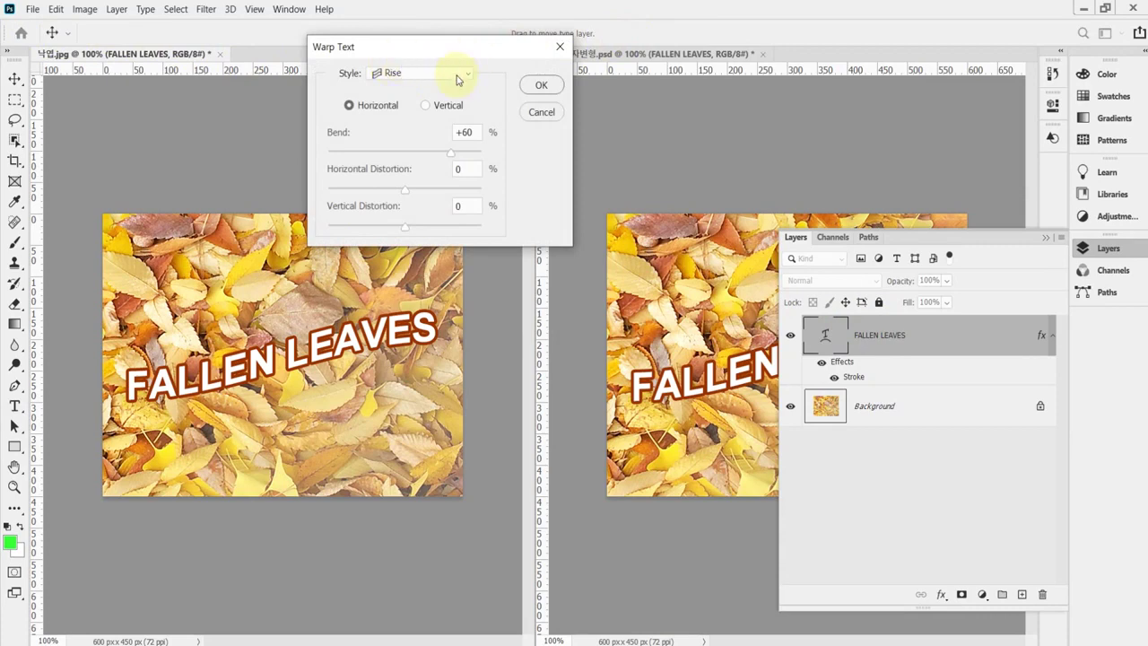
pyautogui.click(468, 75)
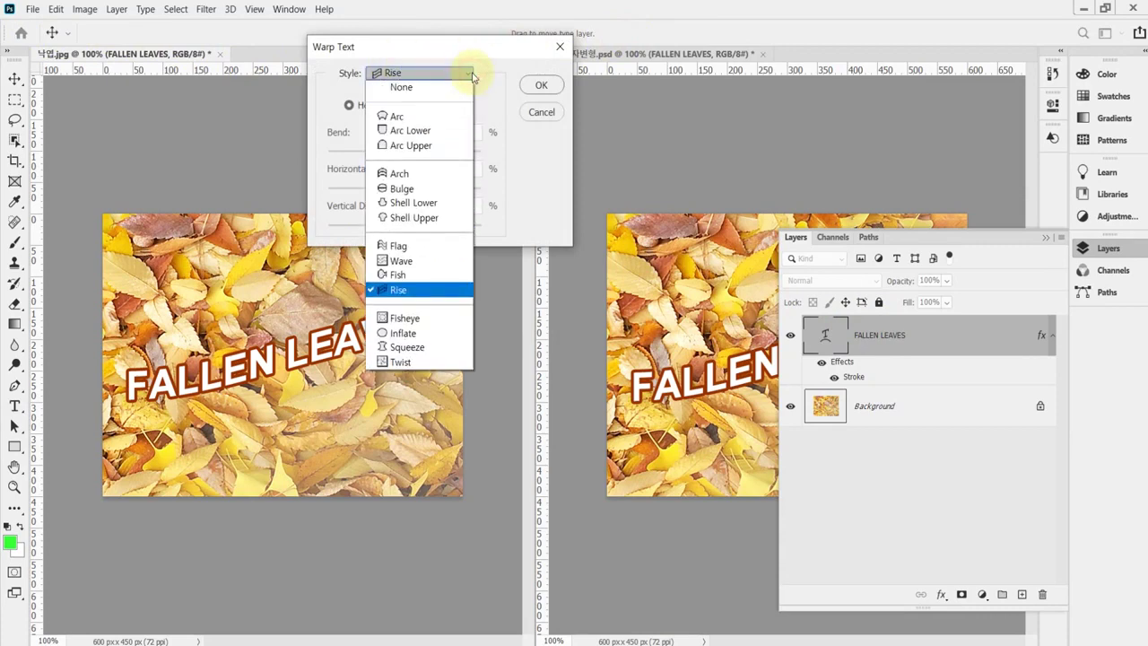
pyautogui.click(473, 75)
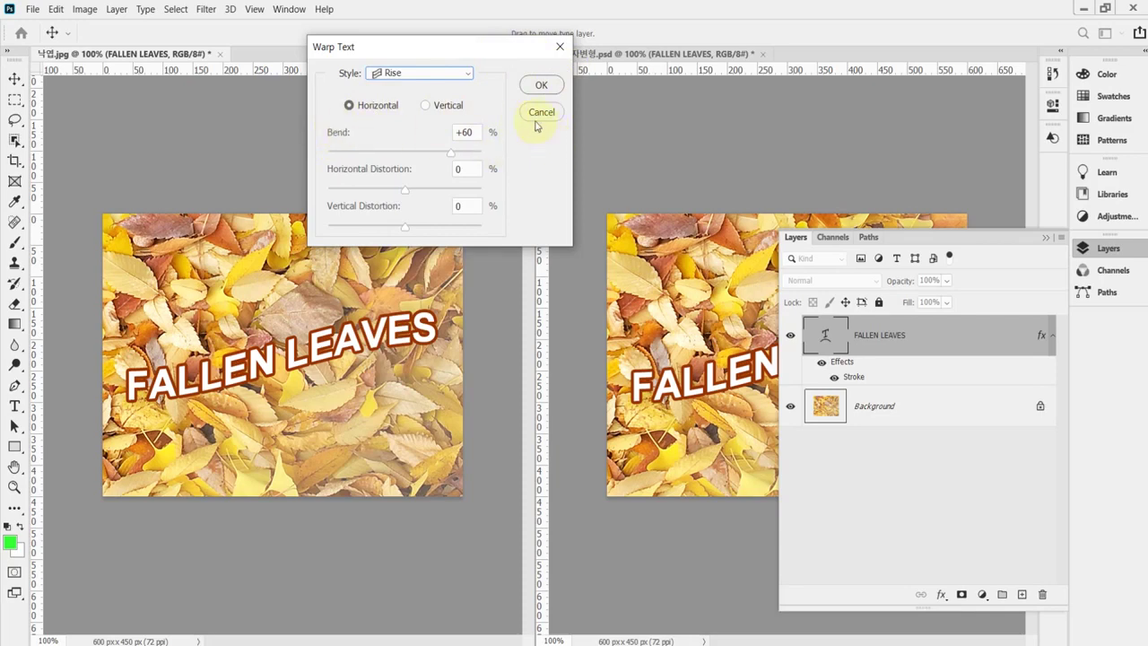
pyautogui.click(541, 84)
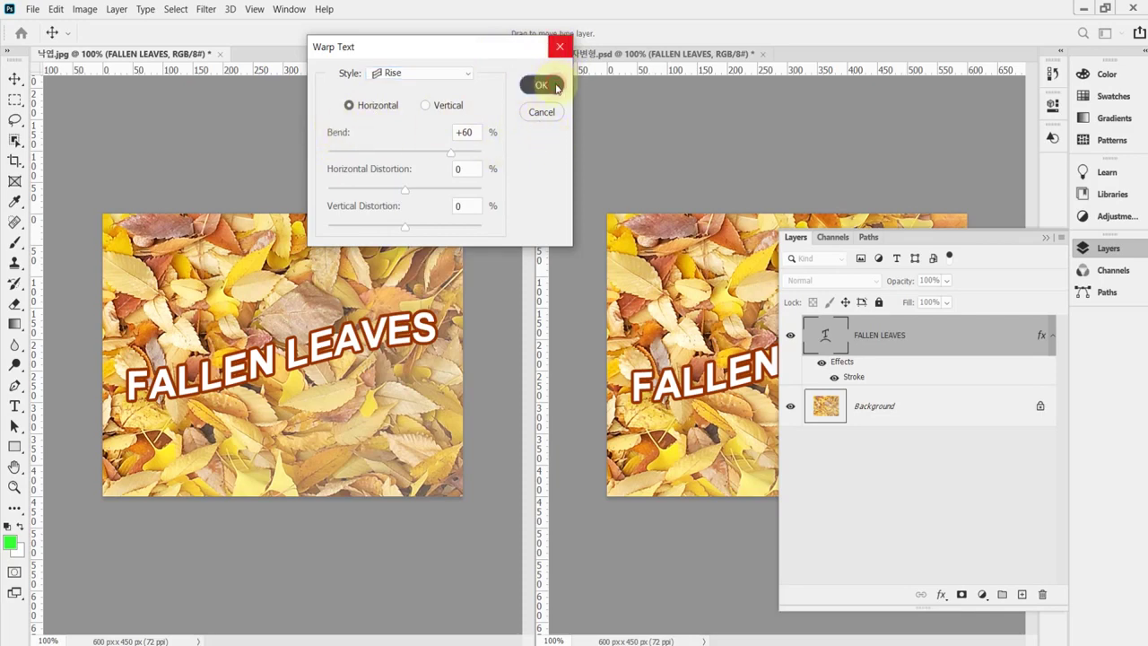
pyautogui.click(1089, 250)
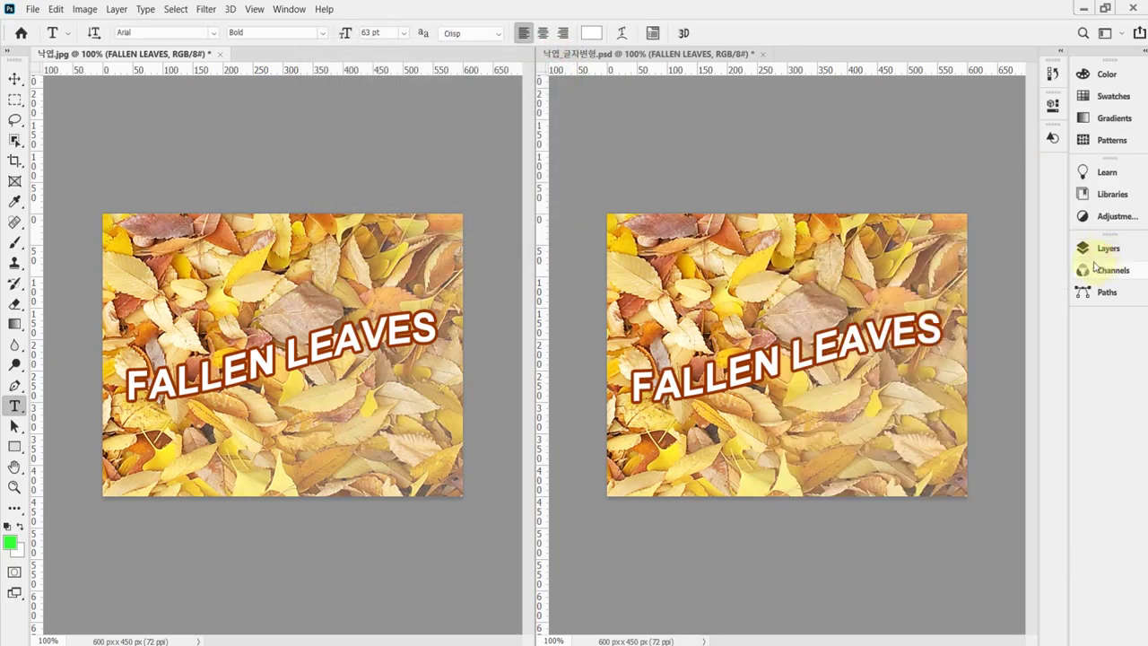